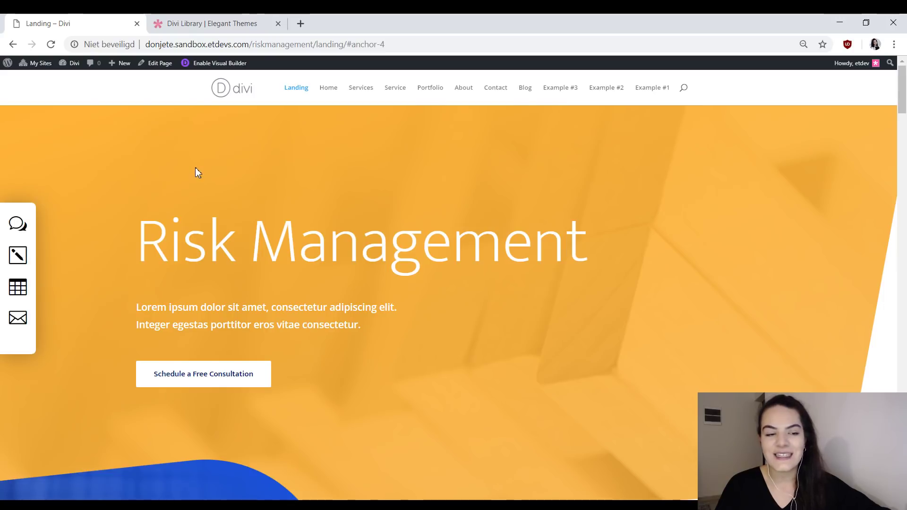
- Test the Landing page's fixed icon navigation by jumping to each linked section, ending with the first one again
scroll(70, 199, "down", 5)
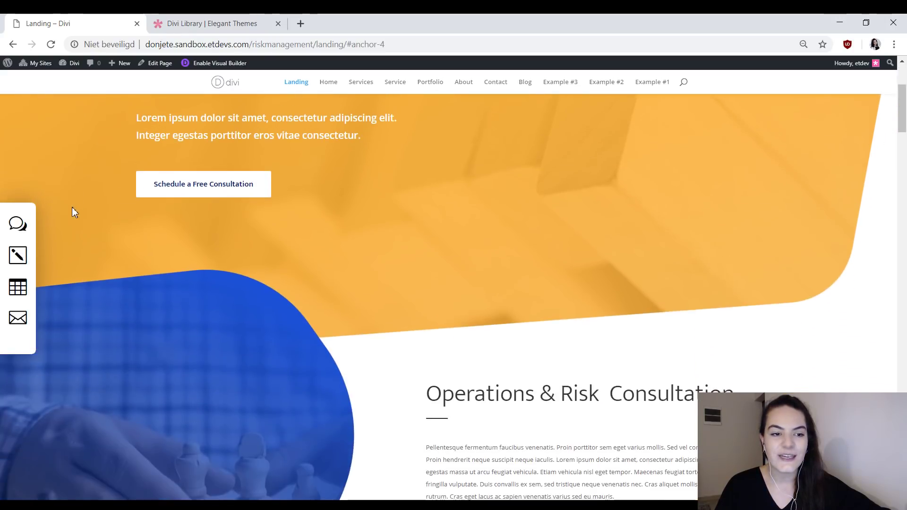
left_click(27, 228)
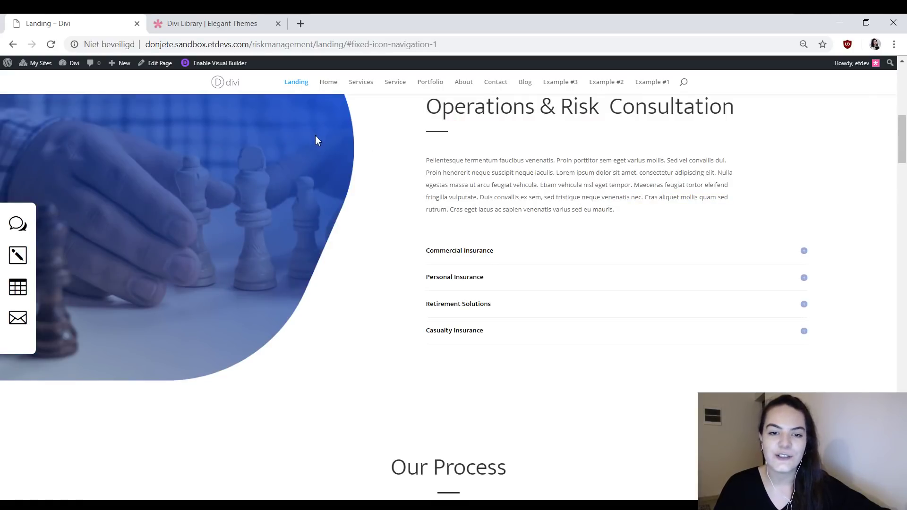
left_click(22, 257)
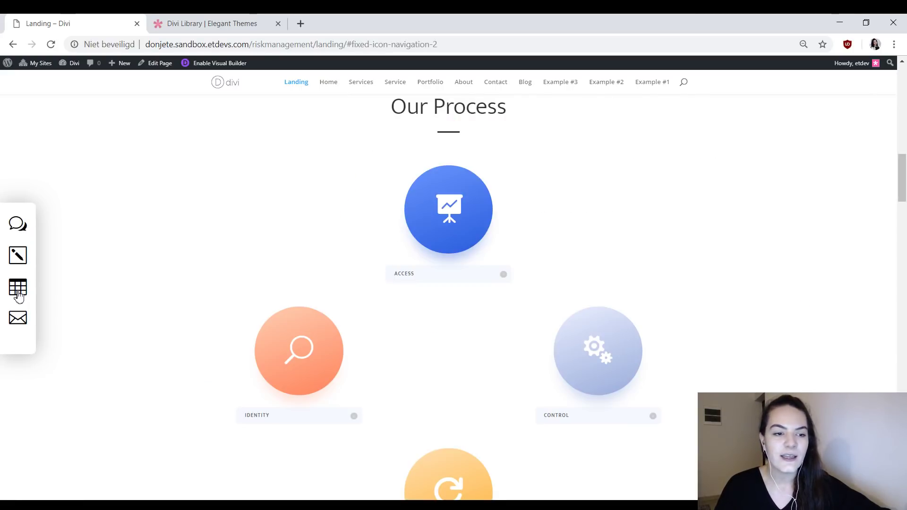
left_click(18, 288)
left_click(23, 326)
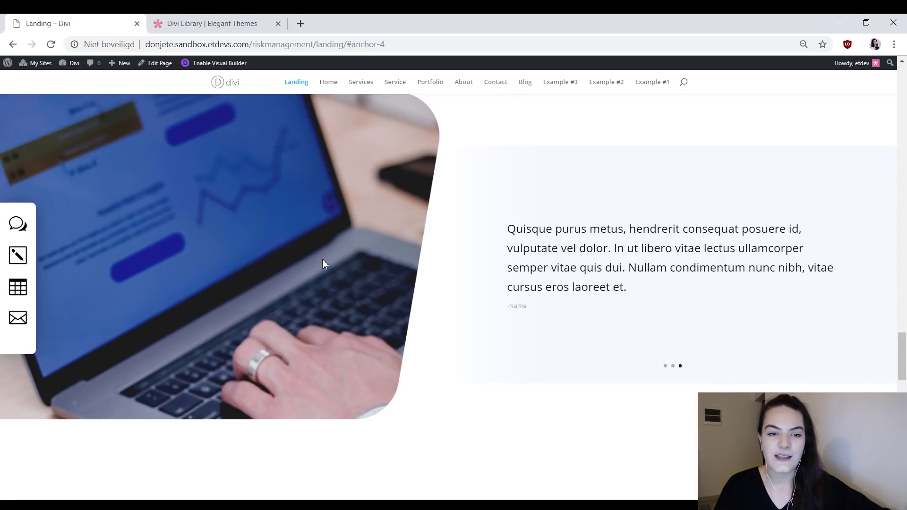
left_click(18, 224)
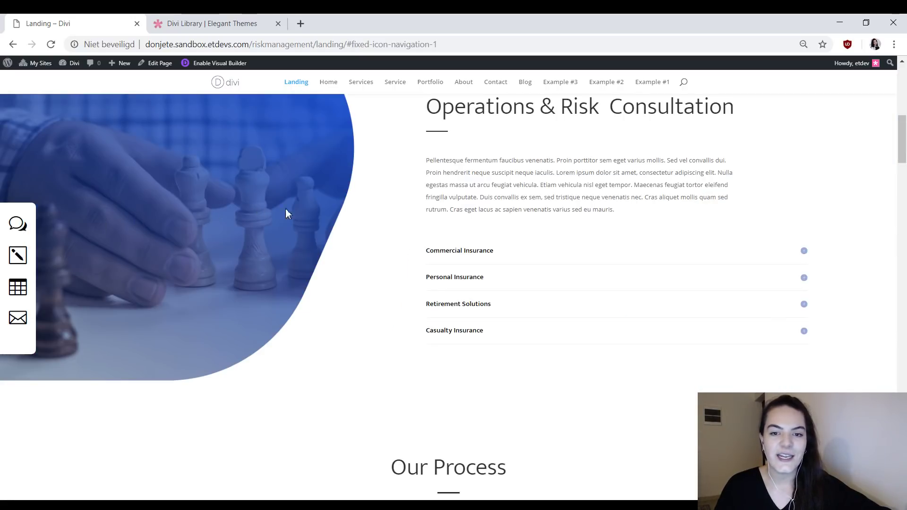
scroll(313, 266, "up", 10)
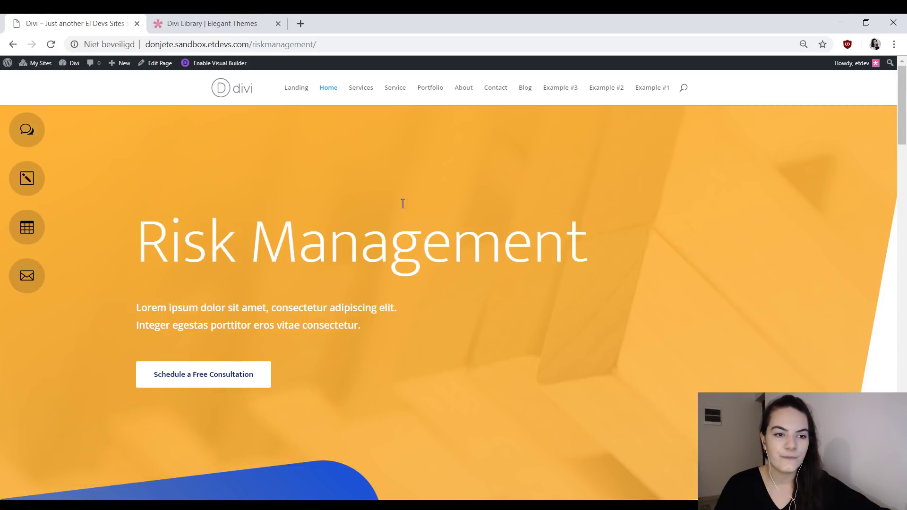
- Examine the fixed icon navigation on the Home page and on the Services page while moving through their content
scroll(314, 199, "down", 6)
scroll(282, 219, "down", 8)
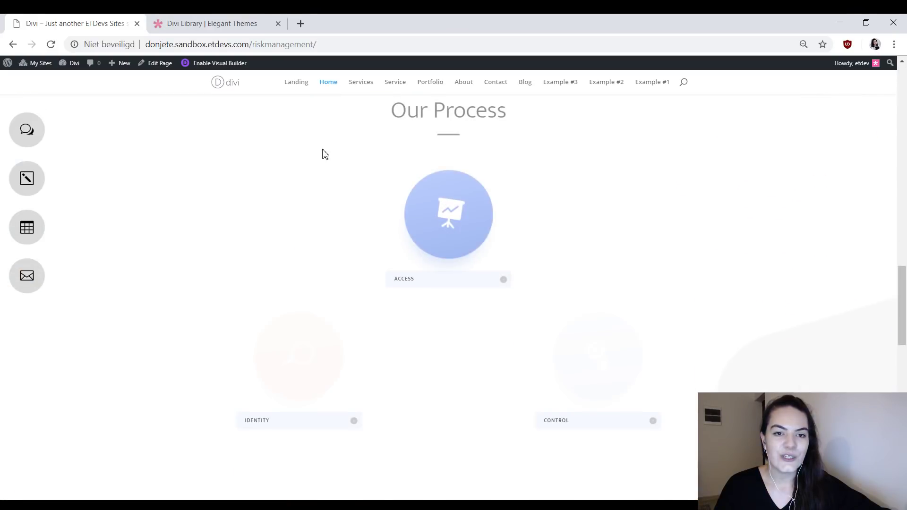
left_click(364, 83)
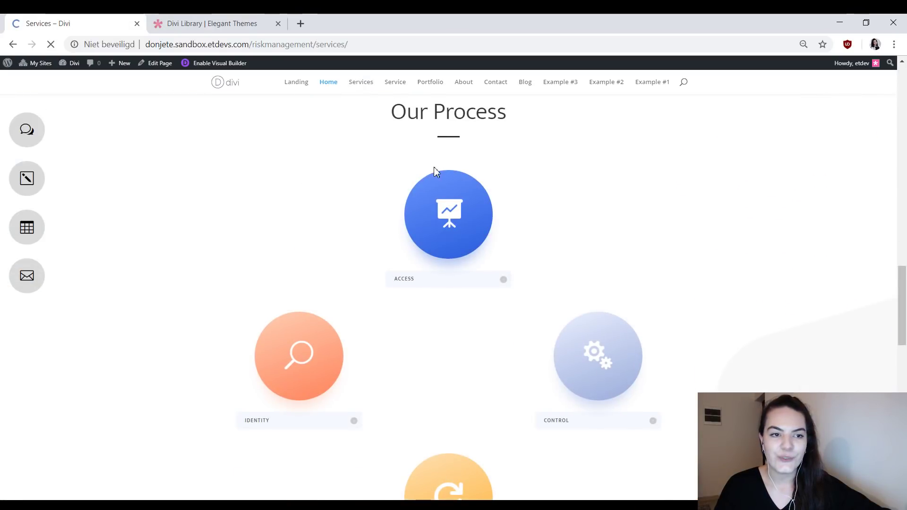
scroll(379, 213, "down", 3)
scroll(378, 221, "down", 6)
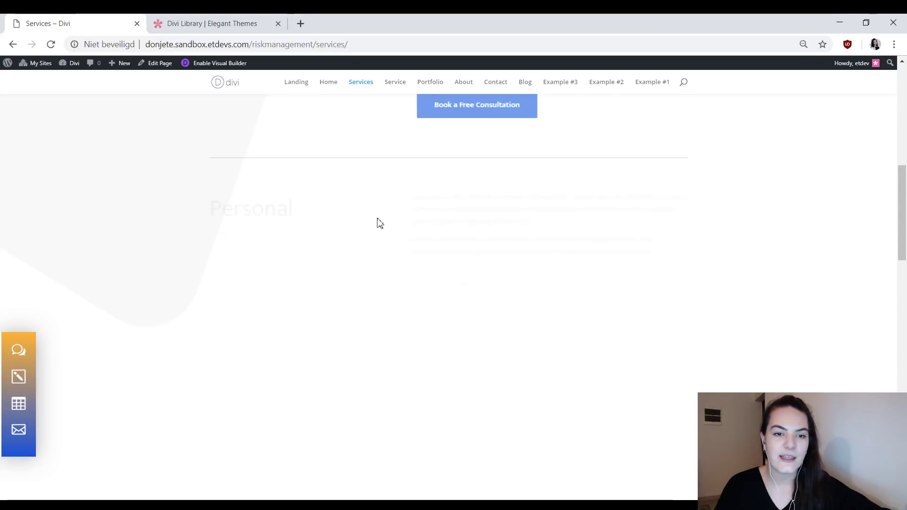
scroll(381, 221, "up", 7)
scroll(384, 294, "up", 3)
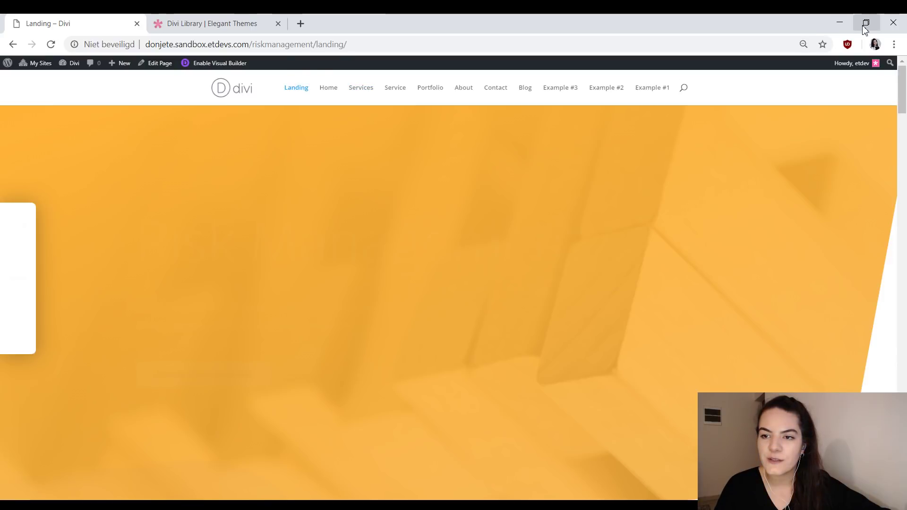
- Restore the browser window to a phone-width size and check the Landing page's fixed icon navigation along the page
left_click(865, 24)
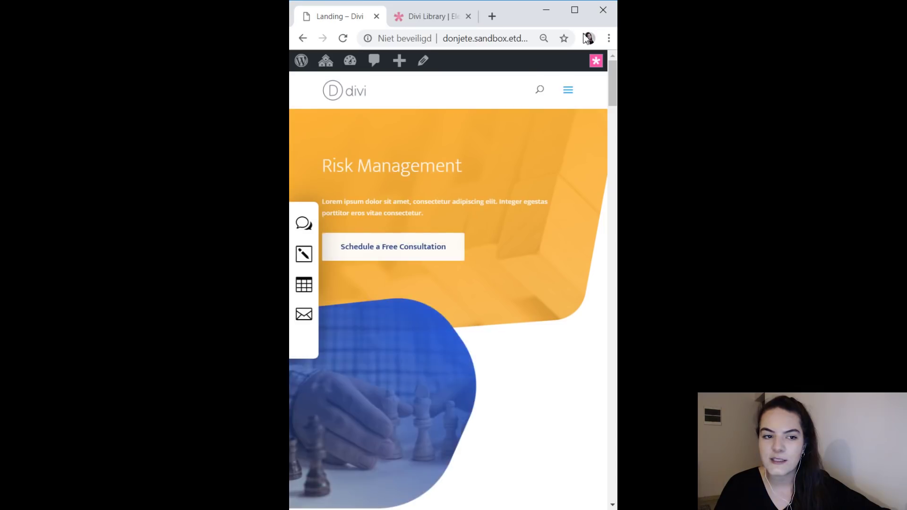
scroll(457, 217, "down", 9)
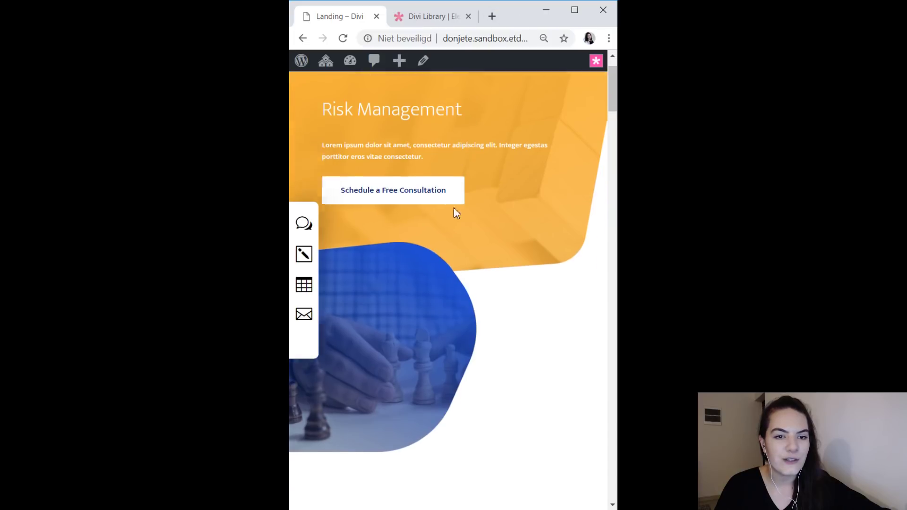
scroll(457, 216, "down", 20)
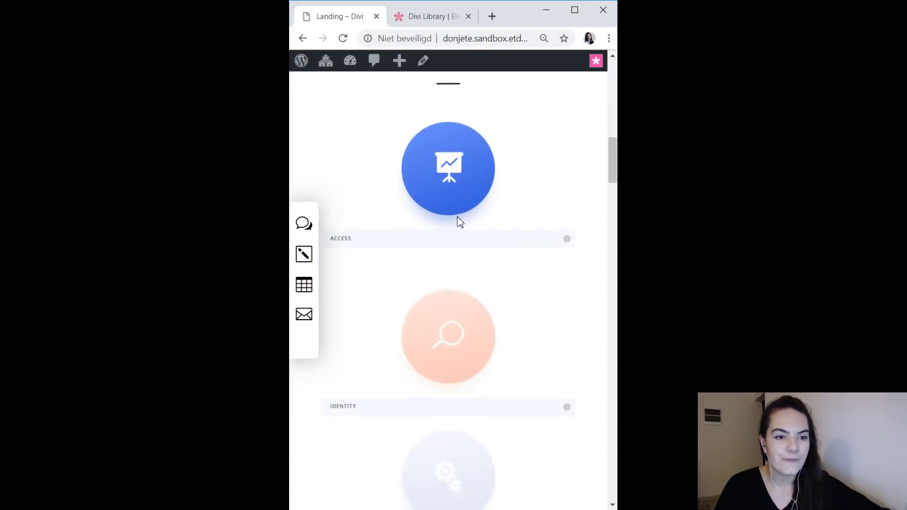
scroll(459, 220, "down", 15)
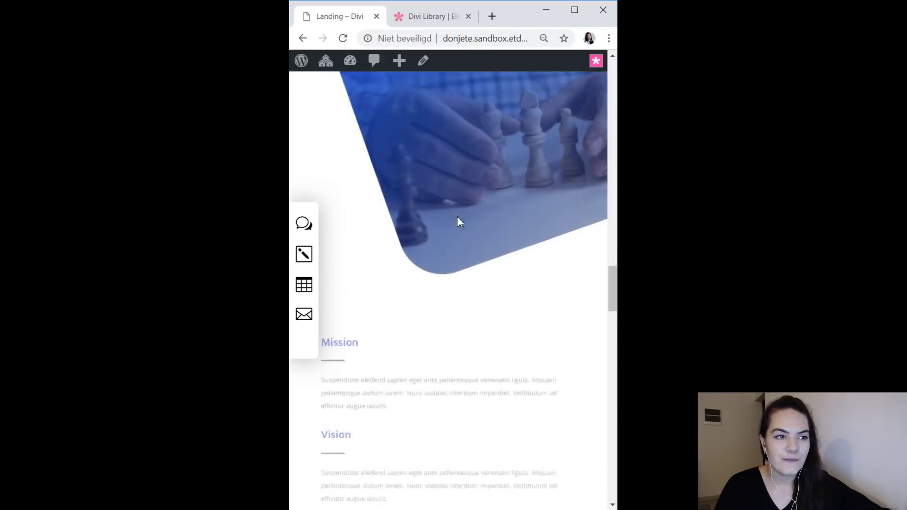
- Test the chat, pencil and table icons of the Landing page's fixed navigation at phone width
scroll(525, 231, "up", 10)
scroll(525, 232, "up", 7)
left_click(305, 231)
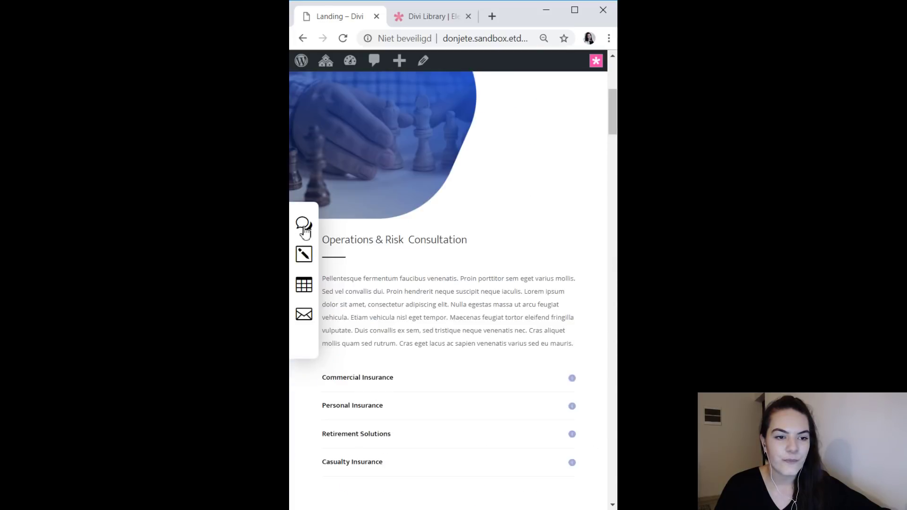
left_click(305, 256)
left_click(305, 285)
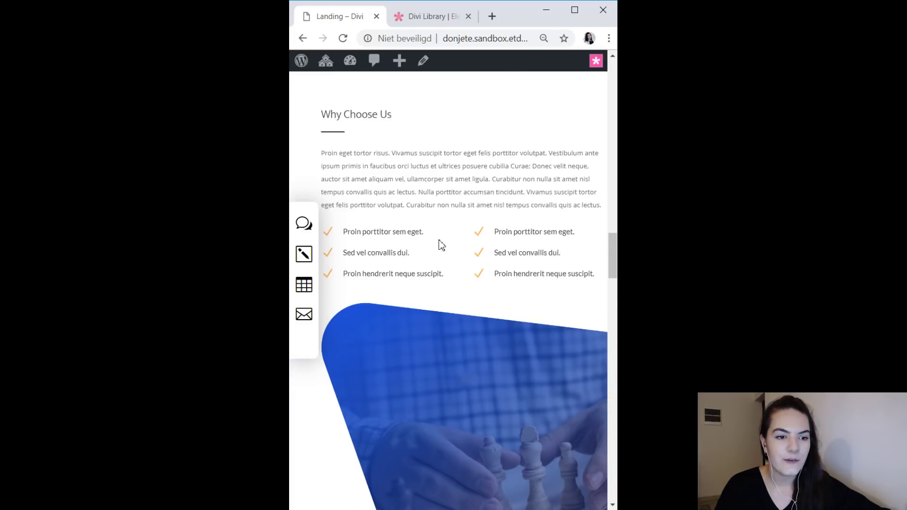
scroll(440, 243, "up", 20)
scroll(442, 241, "up", 10)
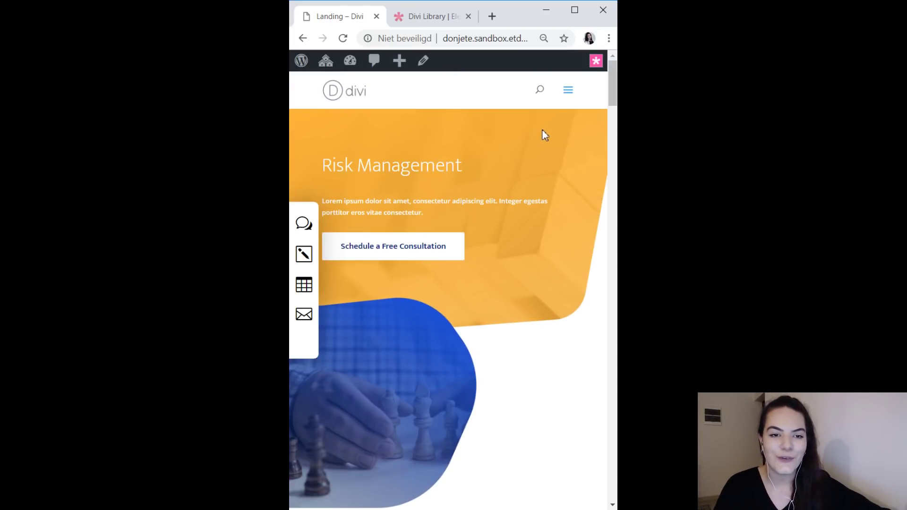
- Open the Home page at phone width and check its circular fixed icon navigation along the page
left_click(569, 91)
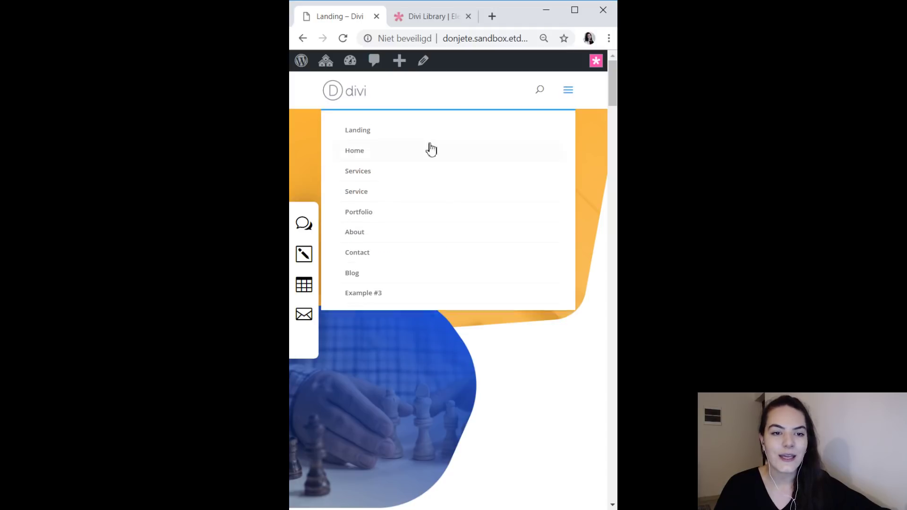
left_click(377, 162)
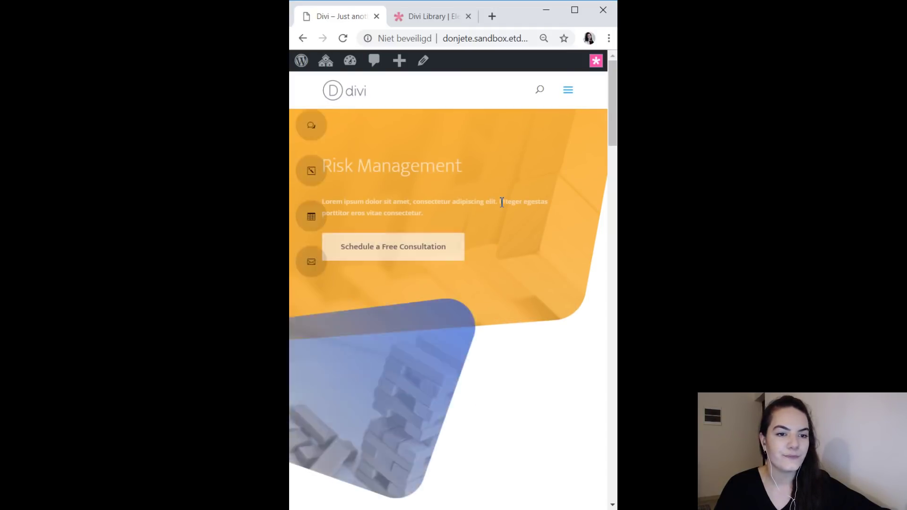
scroll(501, 203, "down", 10)
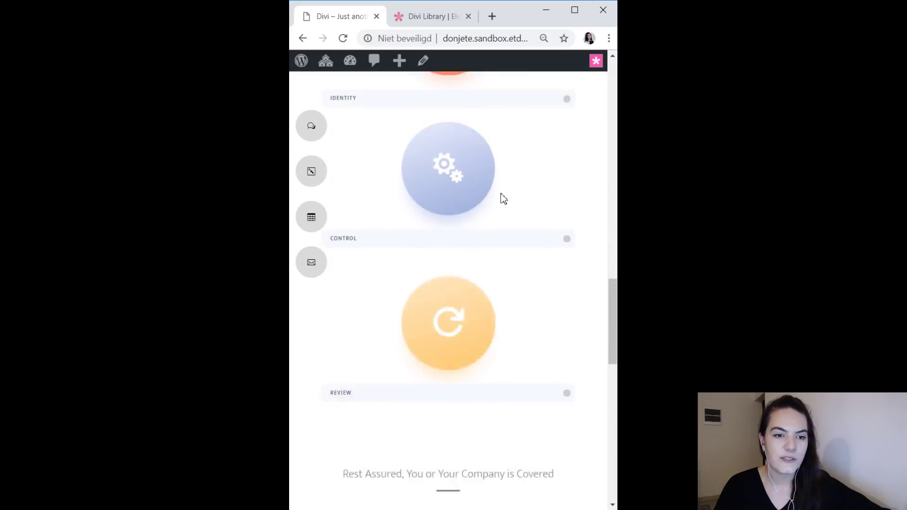
scroll(502, 196, "up", 10)
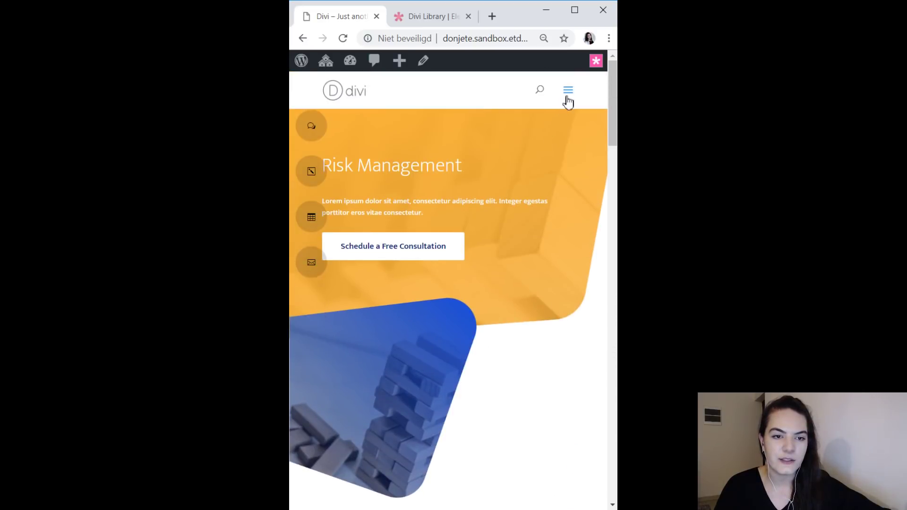
- Open the Services page at phone width and check its gradient fixed icon bar along the page
left_click(568, 91)
left_click(405, 178)
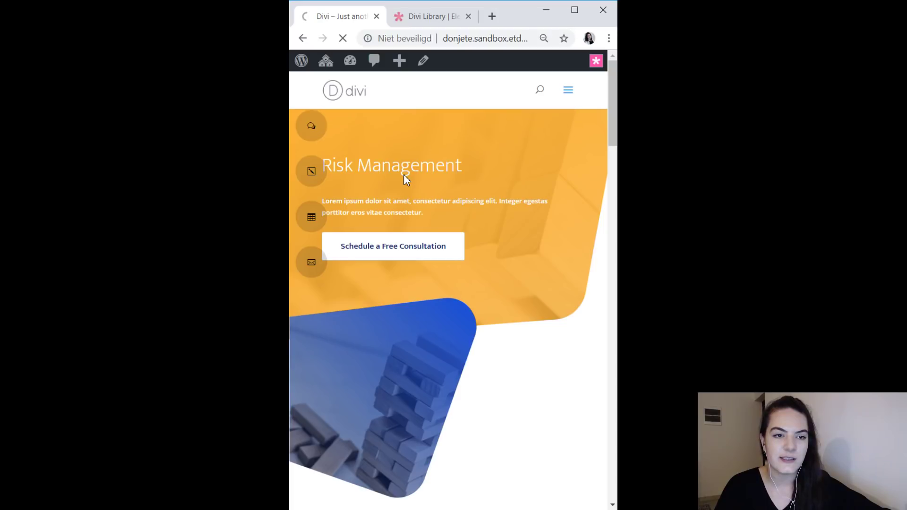
scroll(499, 166, "down", 4)
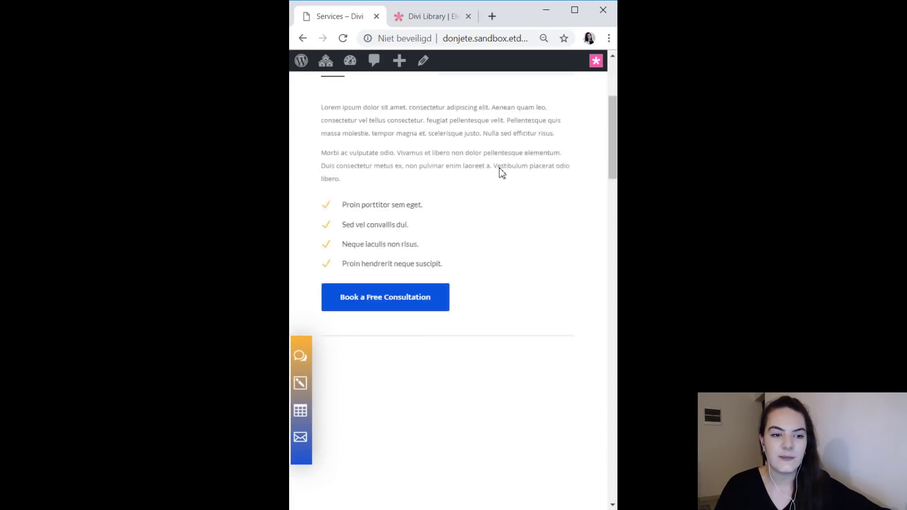
scroll(501, 174, "down", 10)
scroll(502, 173, "up", 9)
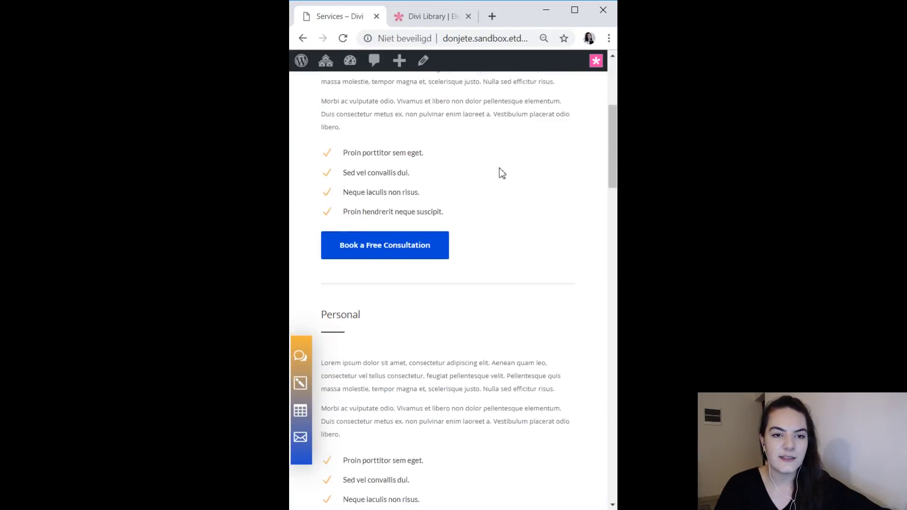
scroll(502, 173, "up", 5)
- Return to the Landing page and maximize the browser window
left_click(566, 94)
left_click(405, 138)
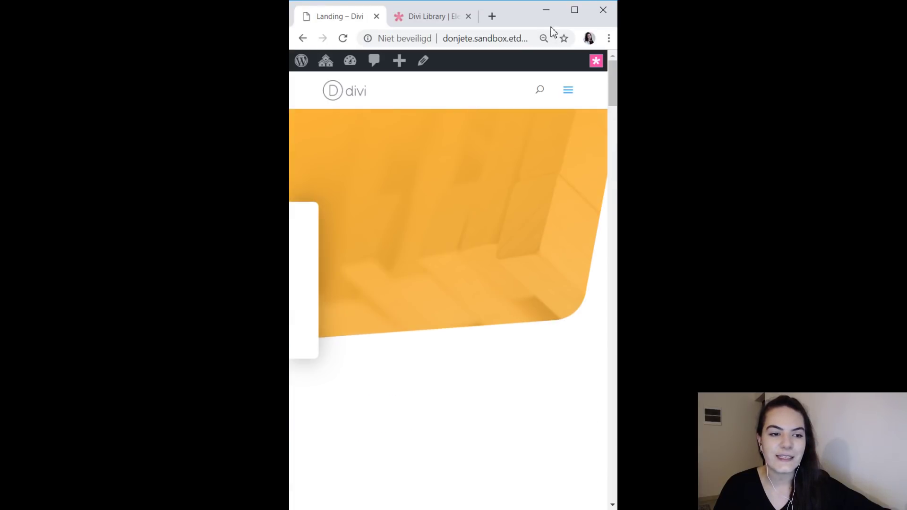
left_click(574, 9)
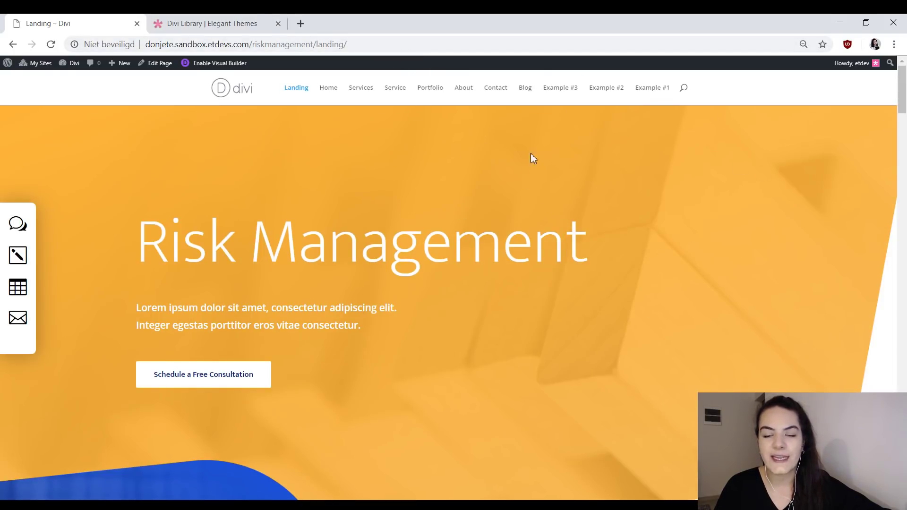
key("ctrl+plus")
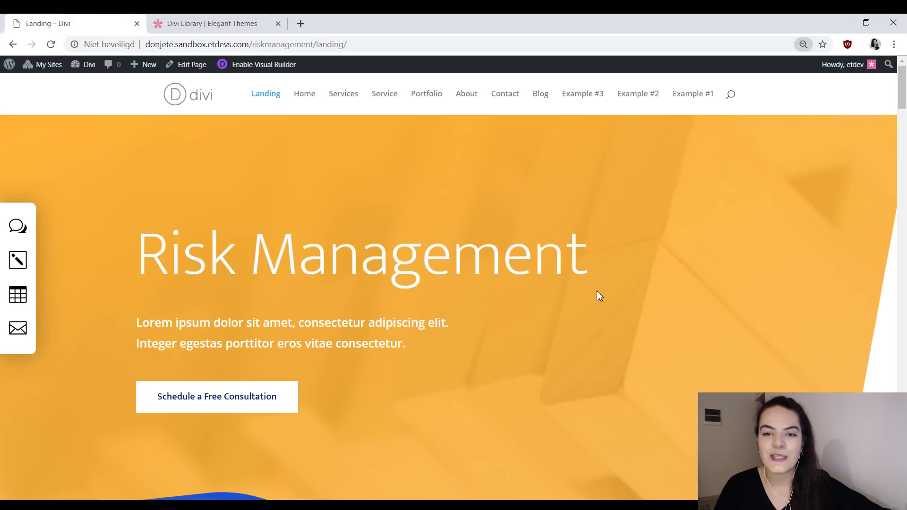
key("ctrl+minus")
key("ctrl+minus")
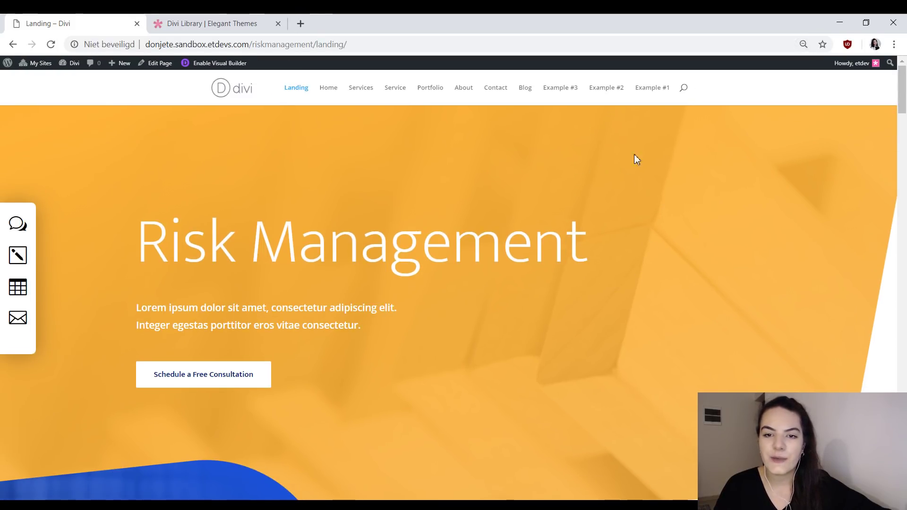
- Load the Example #1 page, and in the Divi Library tab find and open the Risk Management Landing Page layout
left_click(662, 86)
left_click(213, 24)
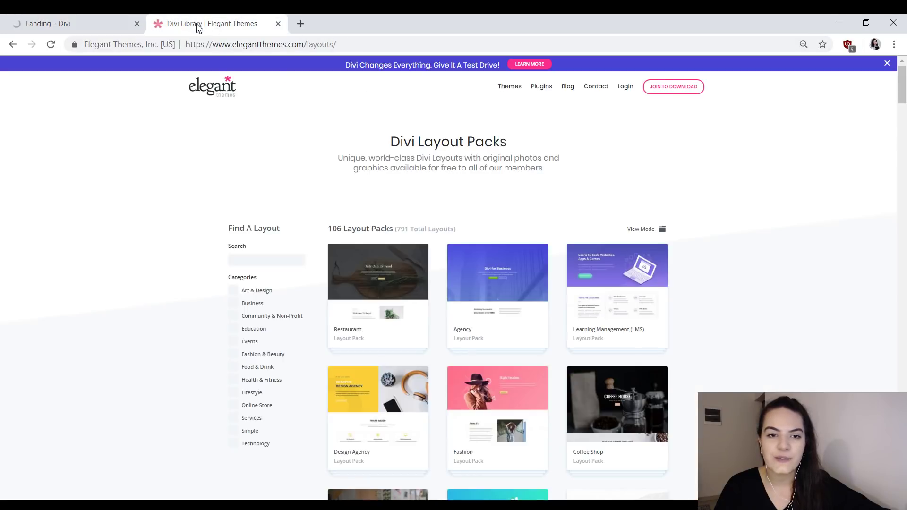
scroll(607, 229, "down", 10)
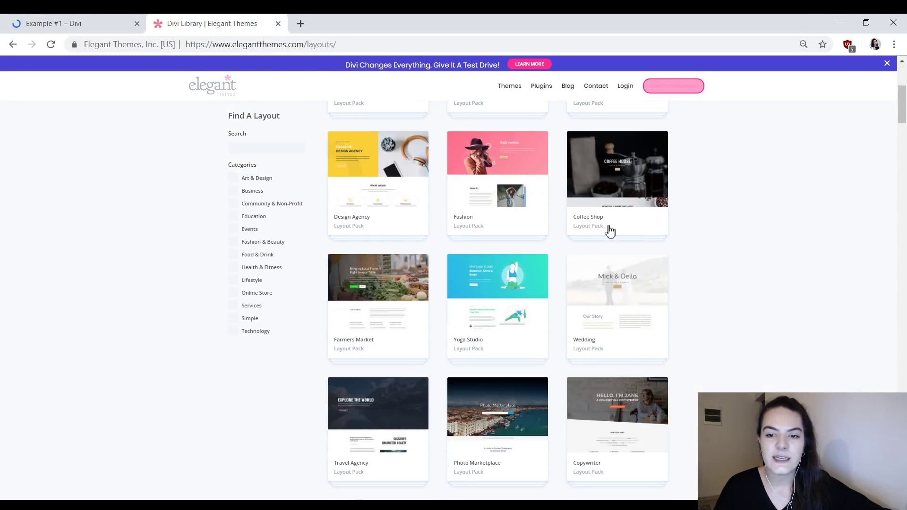
scroll(610, 231, "down", 20)
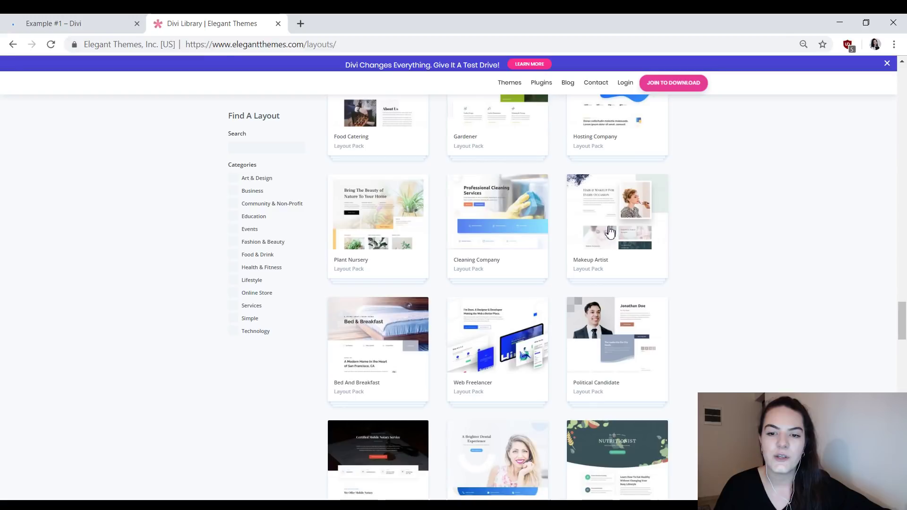
scroll(610, 231, "down", 15)
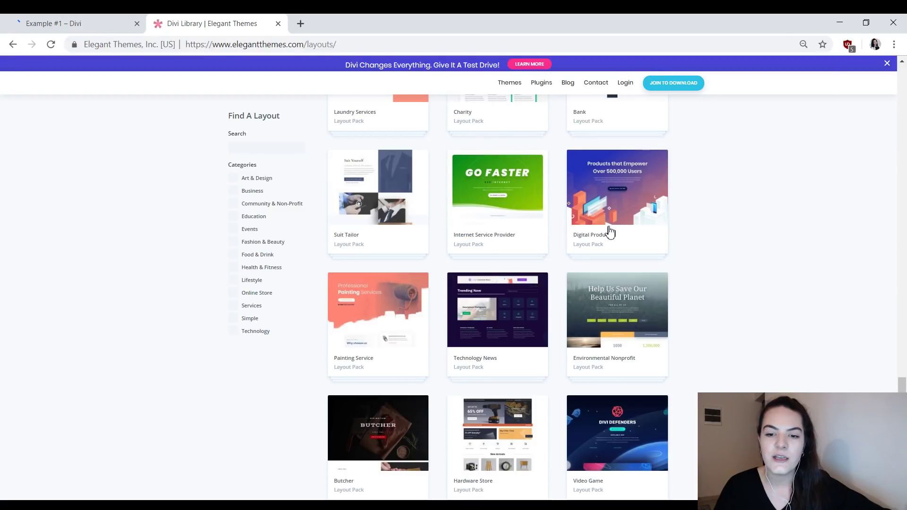
left_click(610, 231)
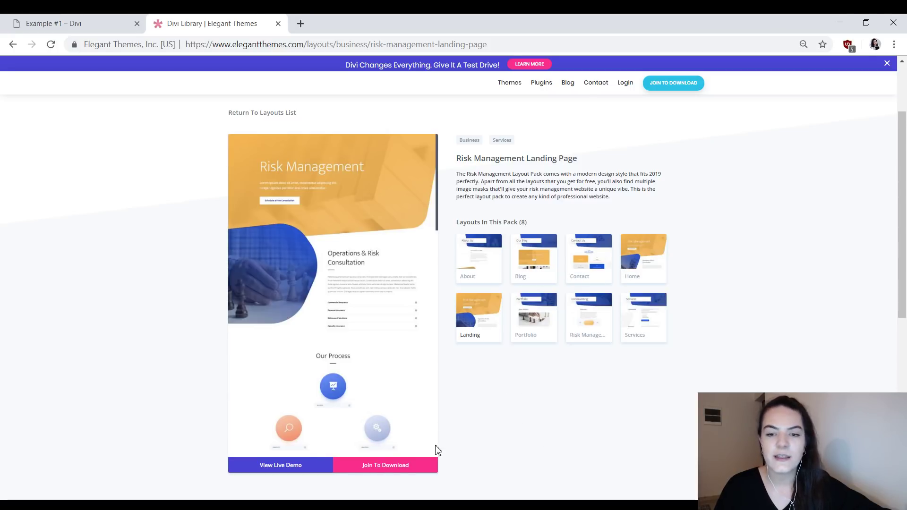
- Open the live demo of the Risk Management Landing Page layout and look over its opening sections
left_click(281, 468)
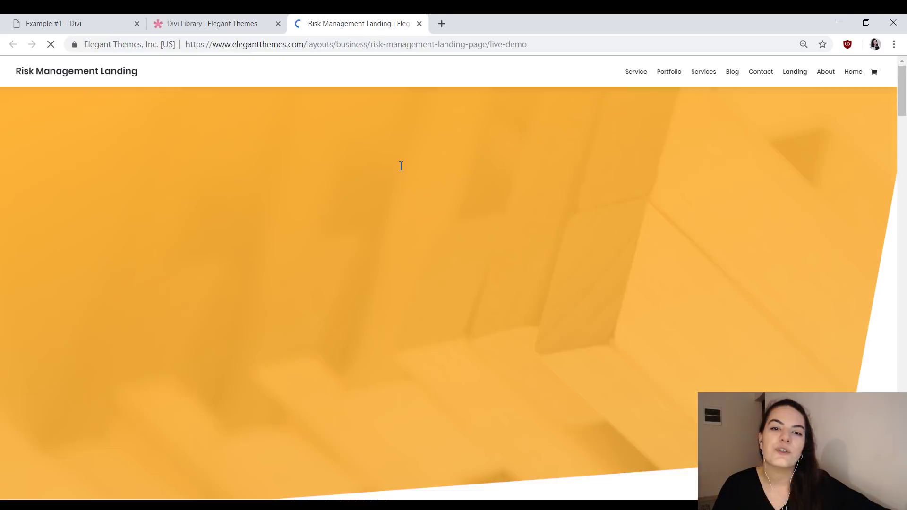
scroll(399, 164, "down", 3)
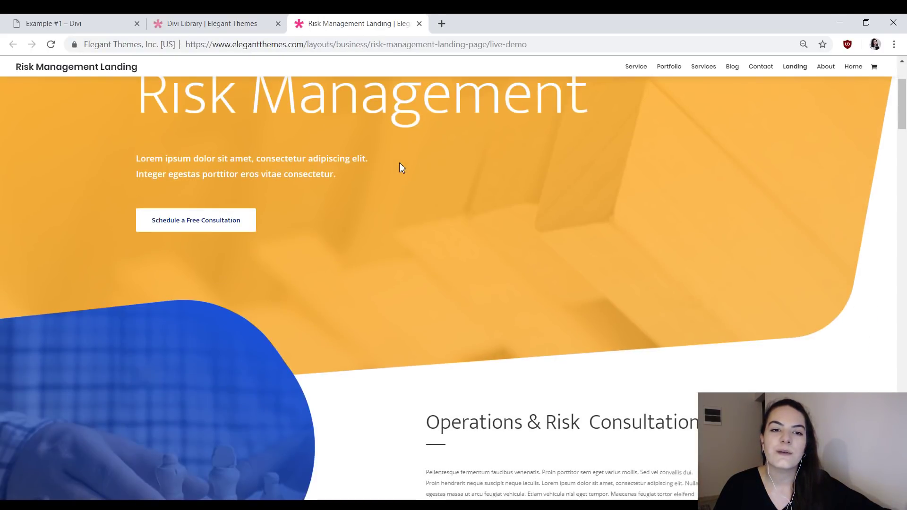
- Look over the remaining sections of the Risk Management live demo, down to the Frequently Asked Questions
scroll(399, 163, "down", 6)
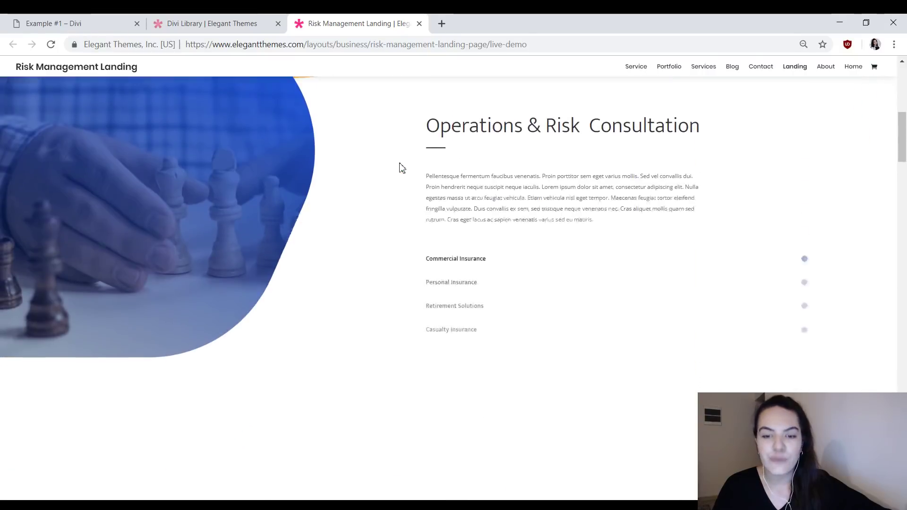
scroll(402, 168, "down", 15)
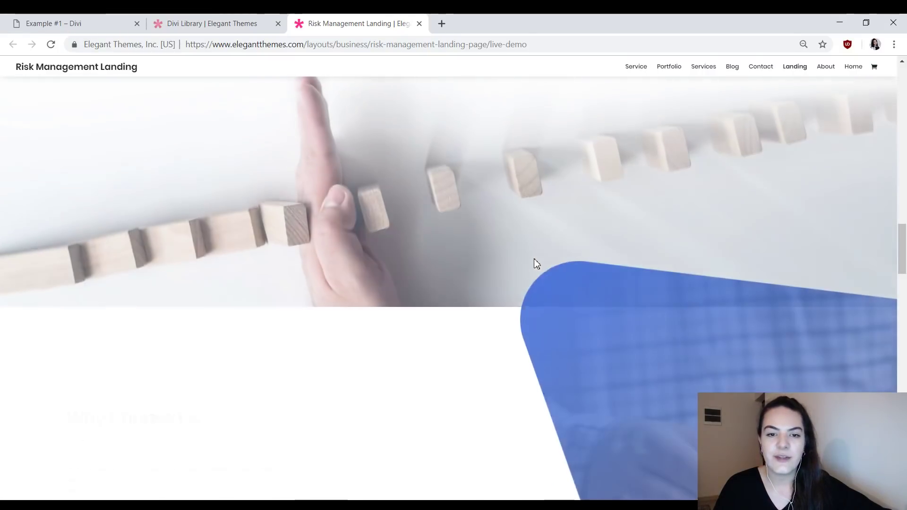
scroll(538, 263, "down", 15)
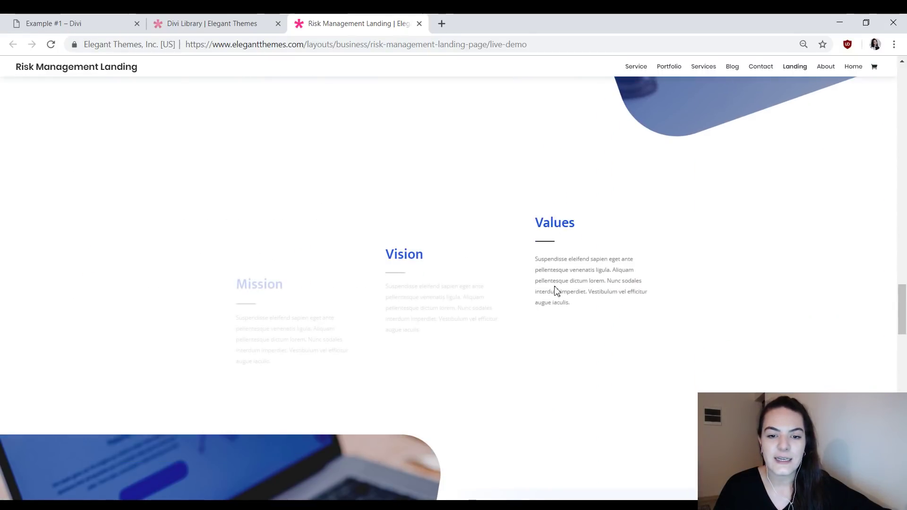
scroll(453, 275, "down", 11)
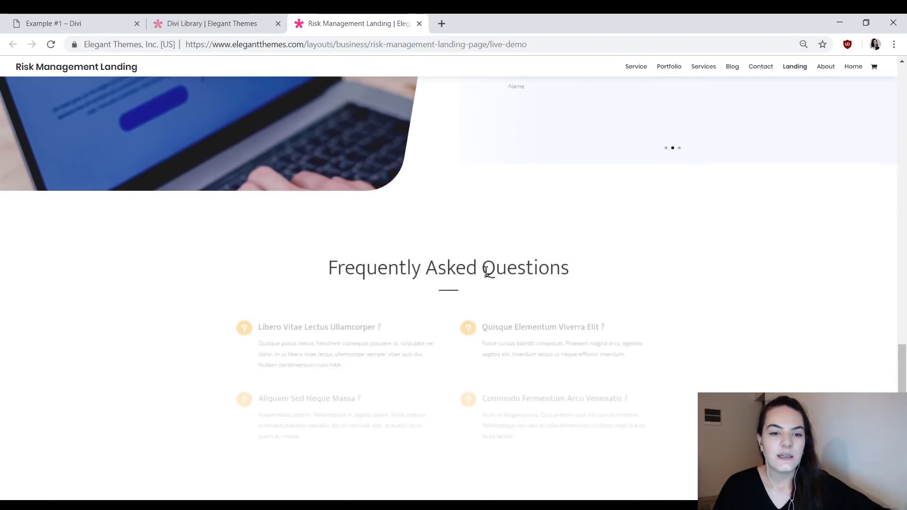
scroll(486, 271, "down", 2)
scroll(541, 312, "up", 10)
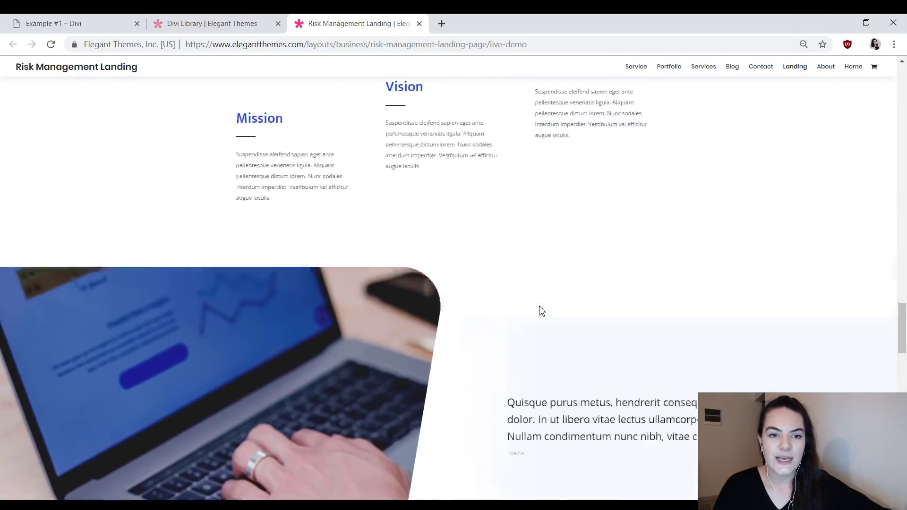
scroll(543, 311, "up", 5)
- Return to the Example #1 page and look over its hero and Operations & Risk Consultation sections
left_click(66, 19)
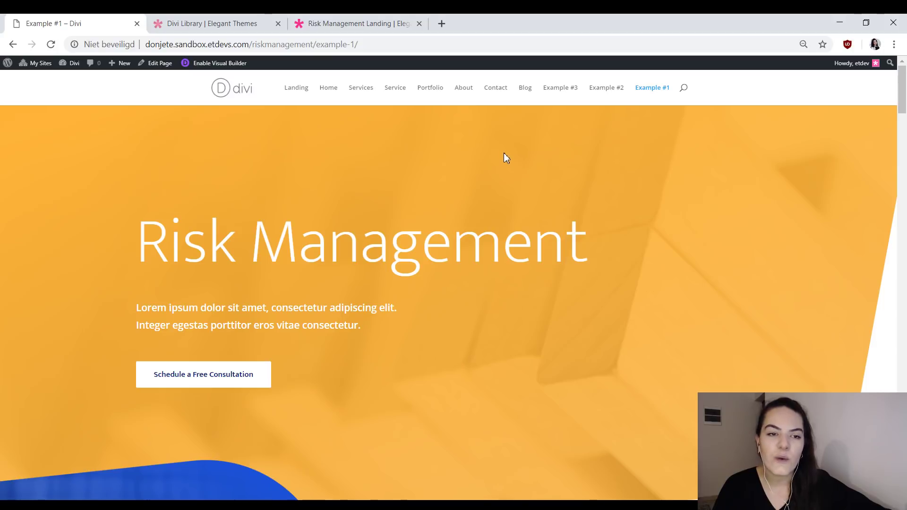
scroll(294, 238, "down", 9)
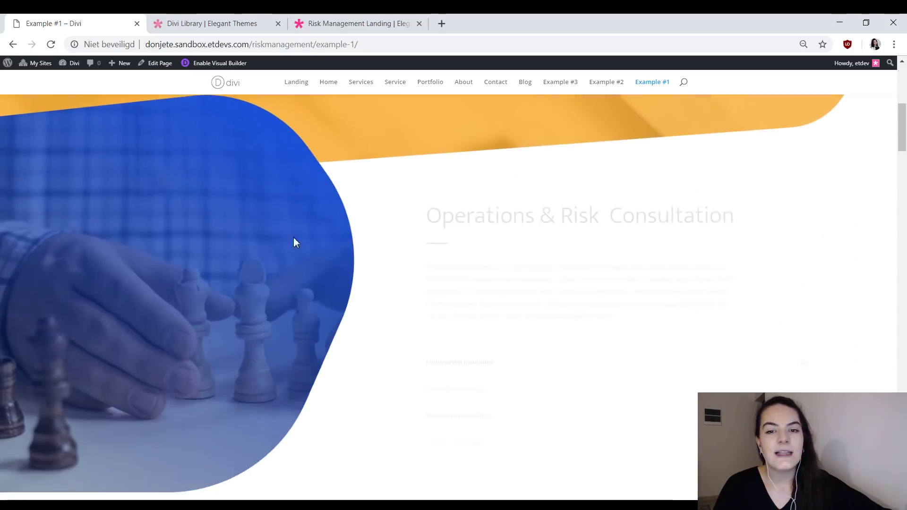
scroll(296, 217, "up", 4)
scroll(299, 219, "up", 5)
- Open the Landing page in a separate tab and check its fixed icon bar
middle_click(297, 83)
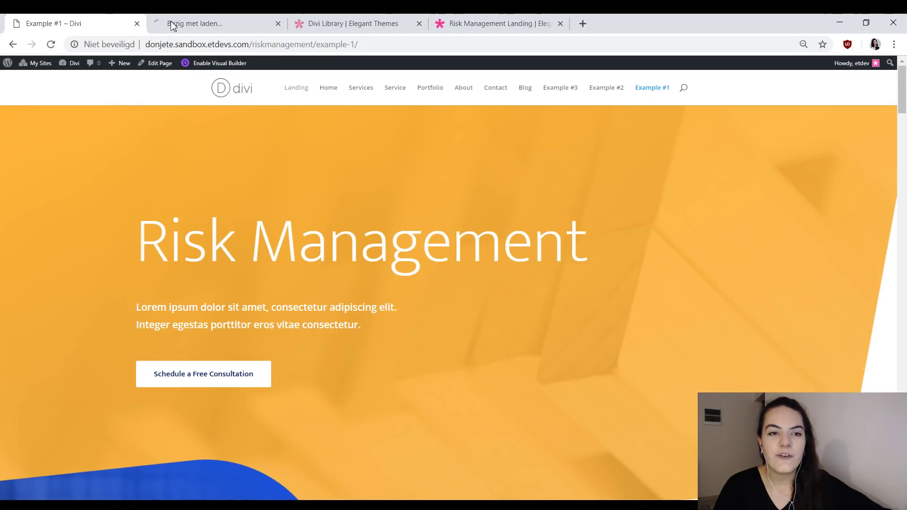
left_click(195, 23)
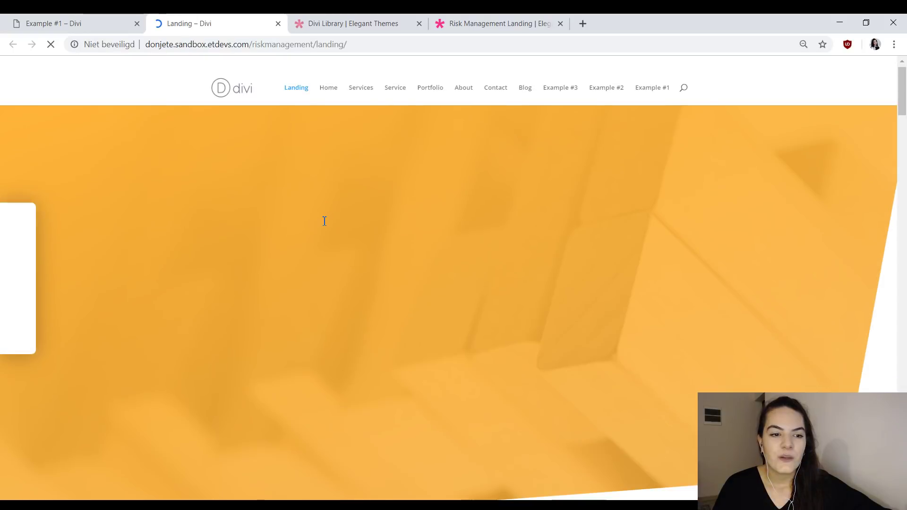
scroll(435, 252, "down", 2)
scroll(435, 252, "up", 2)
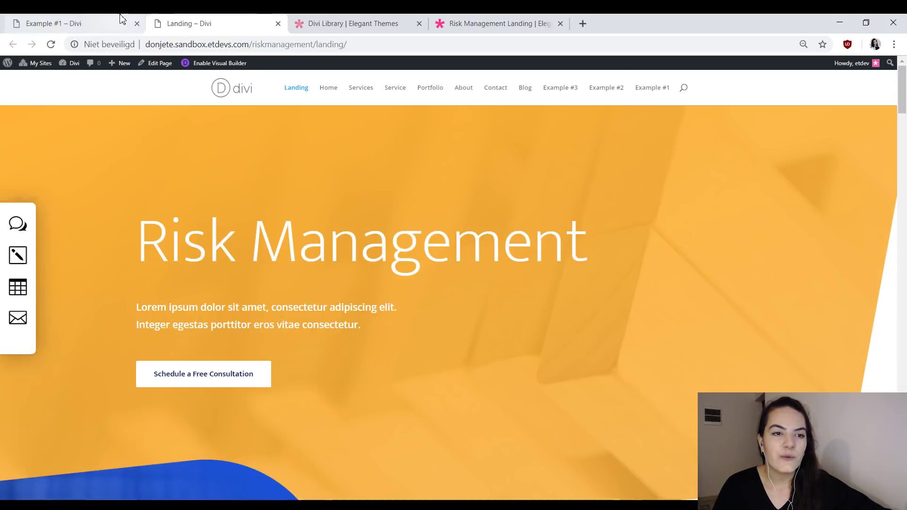
- Return to the Example #1 page and open it in the Visual Builder
left_click(122, 19)
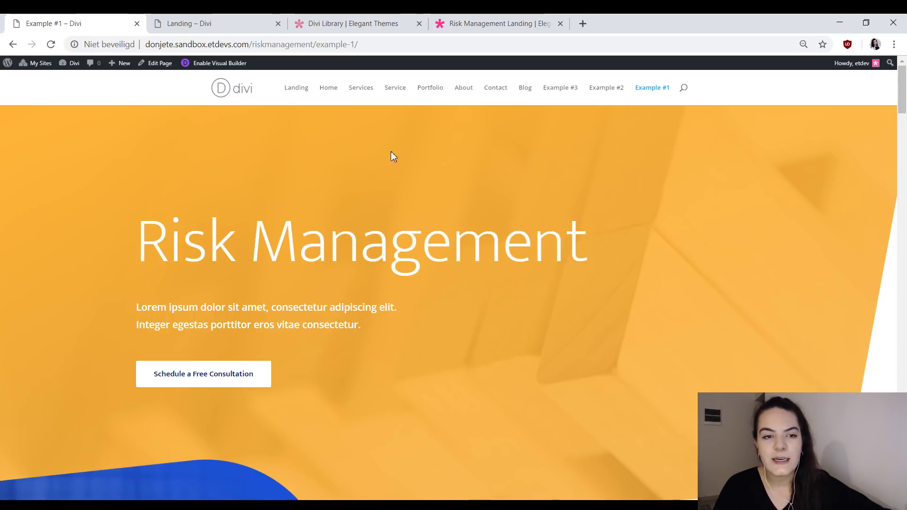
left_click(225, 66)
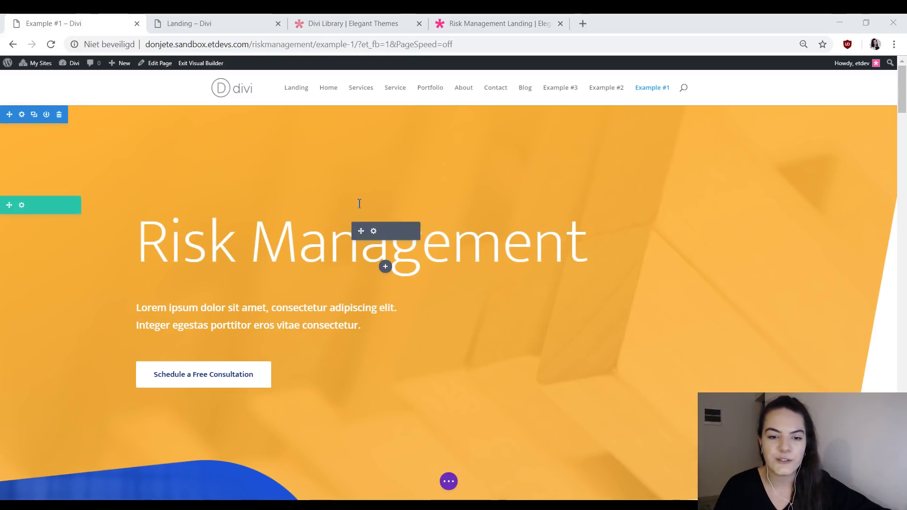
- Examine the page sections in the builder from the hero through Operations & Risk Consultation to Our Process
scroll(498, 254, "down", 1)
scroll(520, 265, "down", 6)
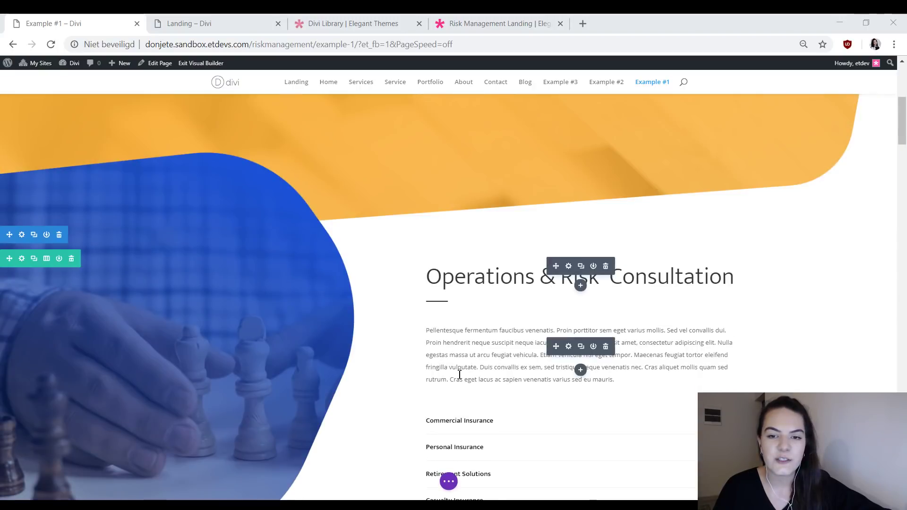
scroll(461, 371, "up", 2)
scroll(542, 278, "up", 4)
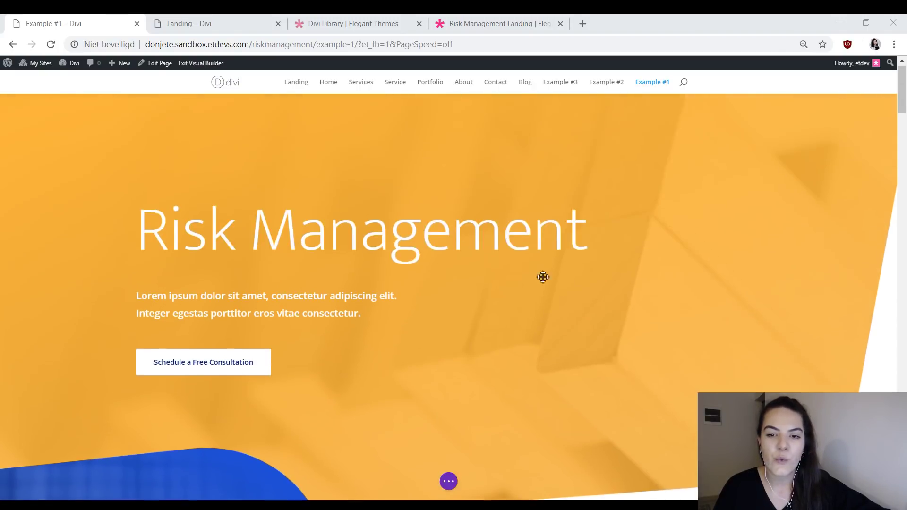
scroll(312, 304, "down", 6)
scroll(312, 305, "down", 5)
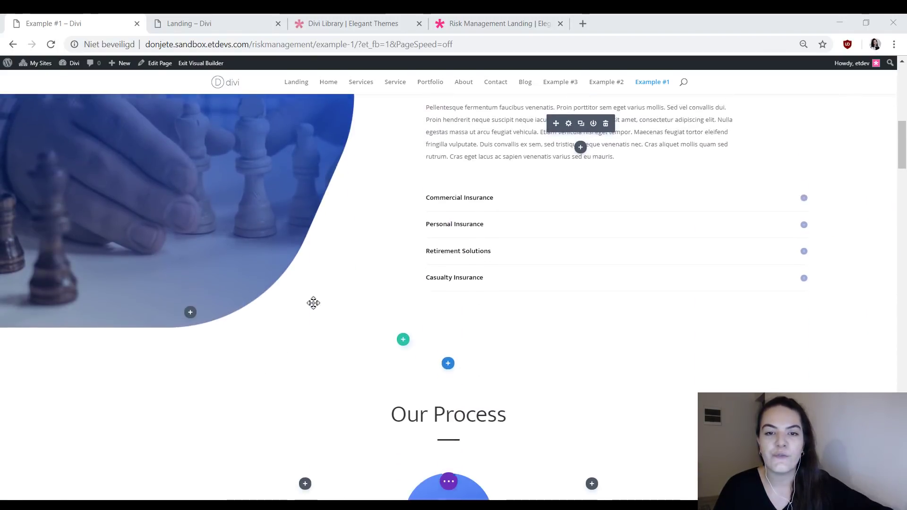
scroll(381, 289, "down", 3)
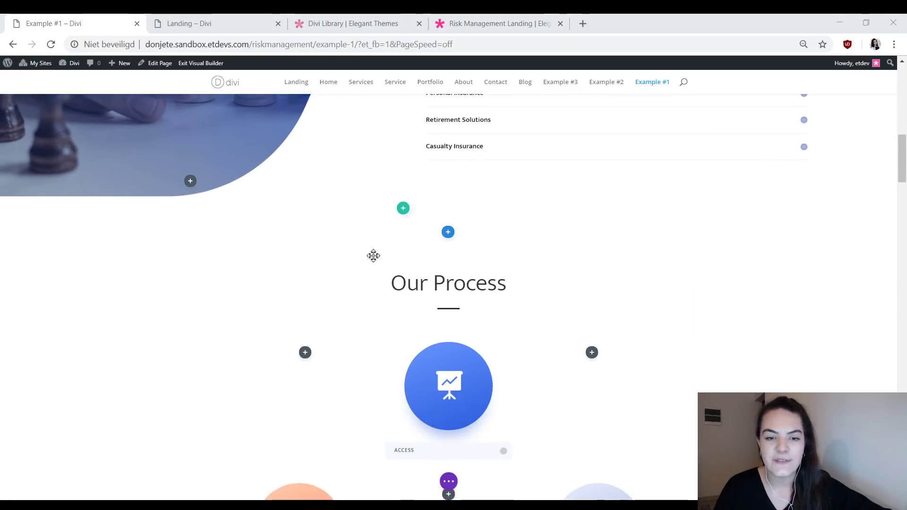
scroll(373, 255, "up", 7)
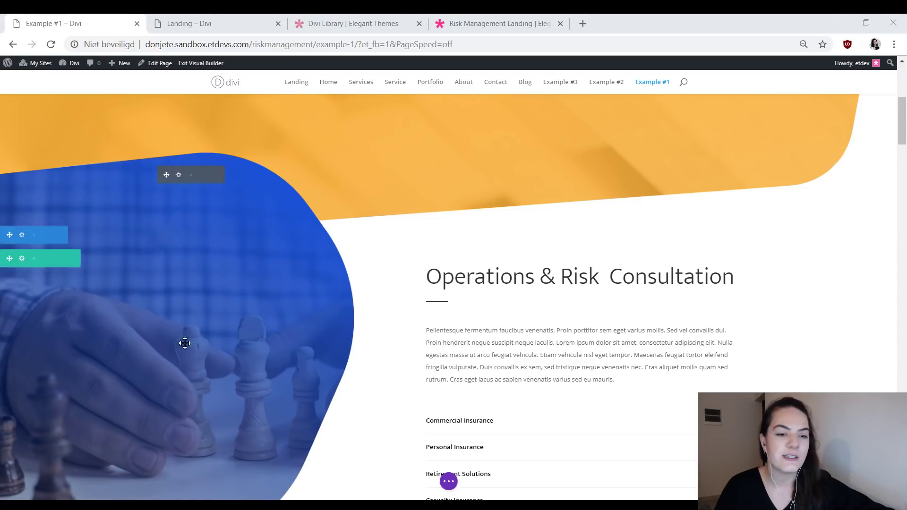
scroll(307, 301, "down", 3)
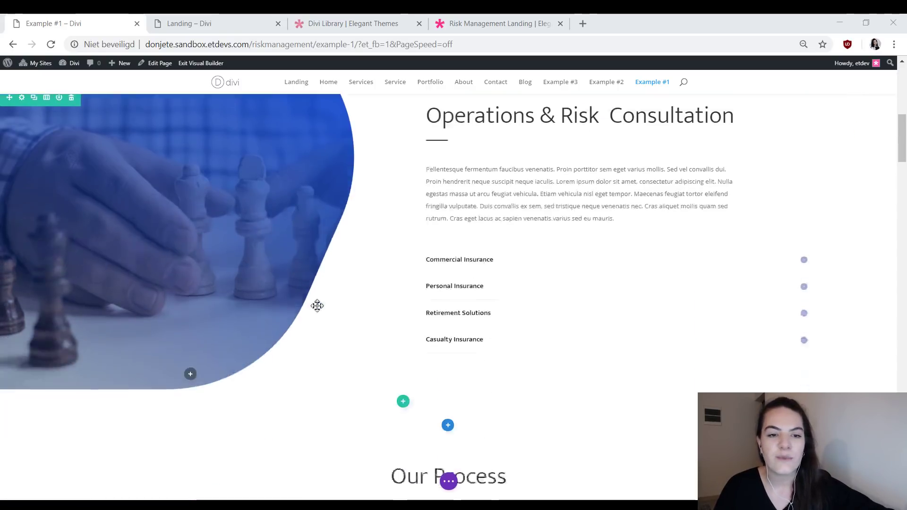
scroll(316, 304, "up", 5)
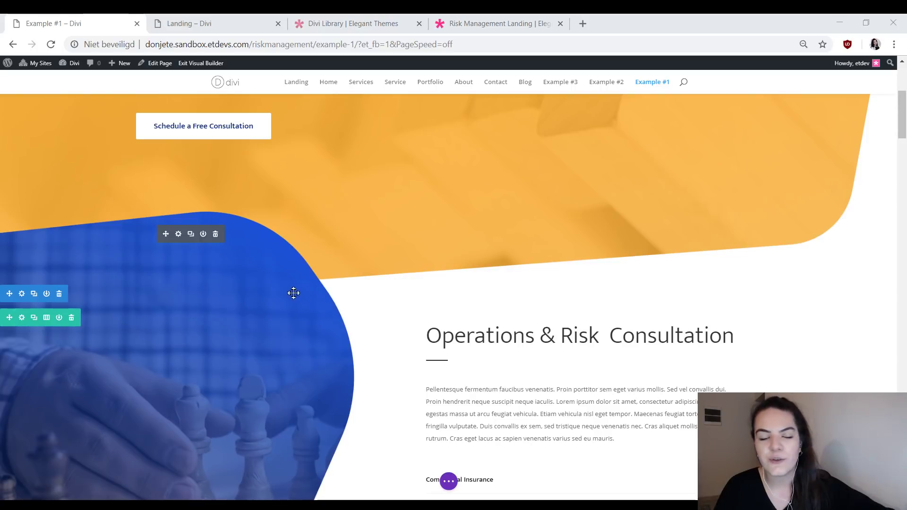
scroll(281, 290, "down", 4)
scroll(209, 275, "up", 4)
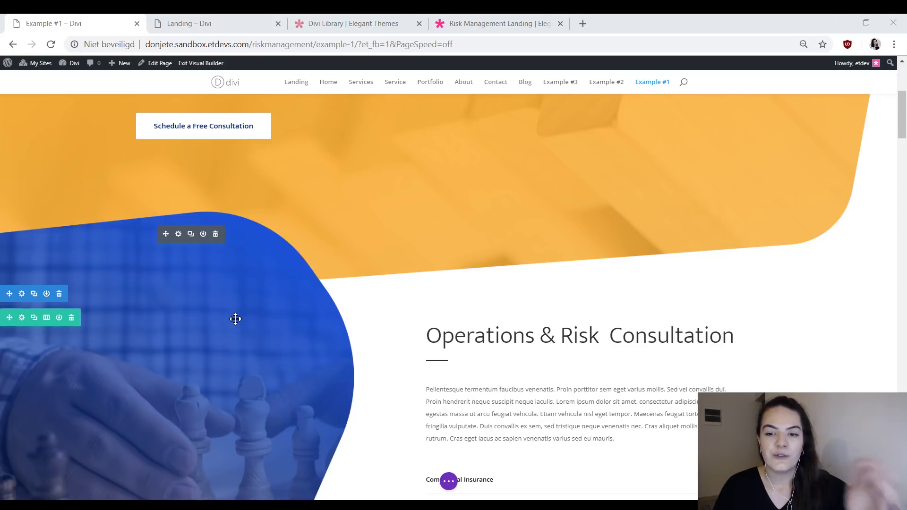
scroll(235, 319, "down", 3)
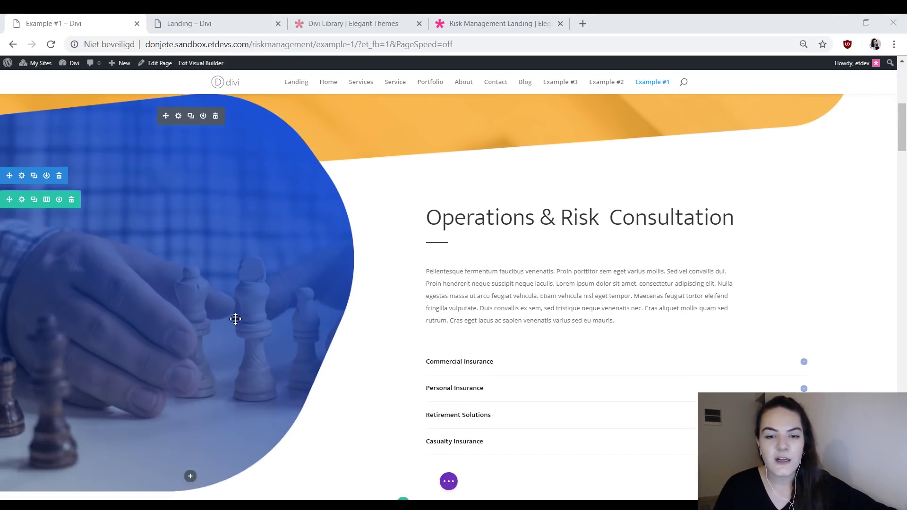
scroll(235, 319, "up", 3)
scroll(235, 319, "up", 3)
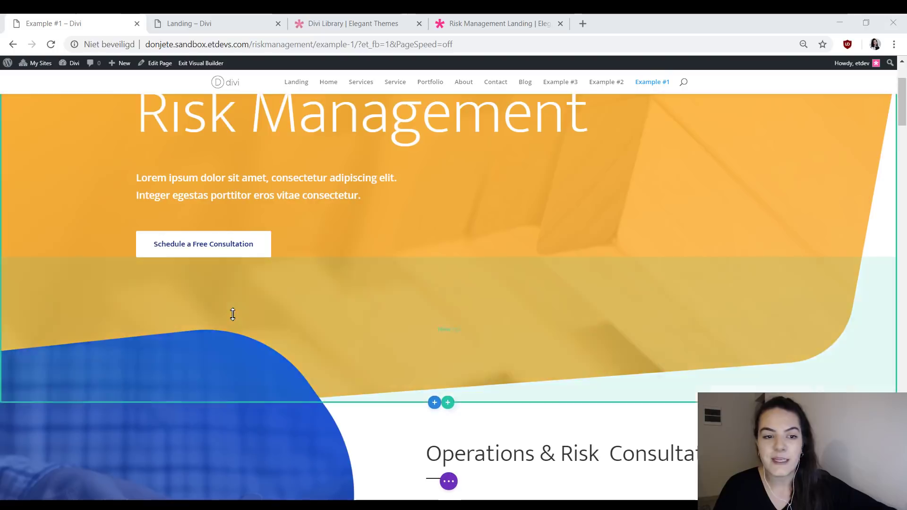
- Set the CSS ID of the Operations & Risk Consultation section to fixed-icon-navigation-1 and save its settings
scroll(233, 314, "down", 4)
scroll(191, 327, "down", 1)
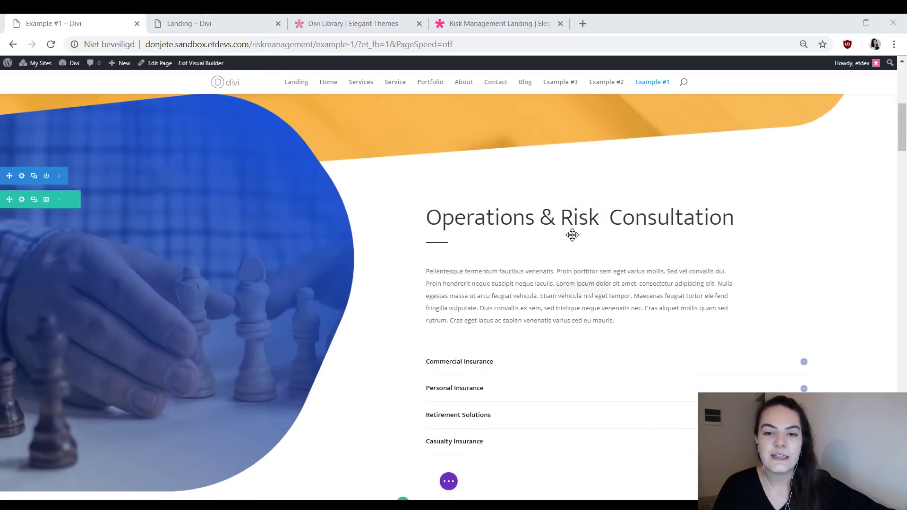
left_click(21, 175)
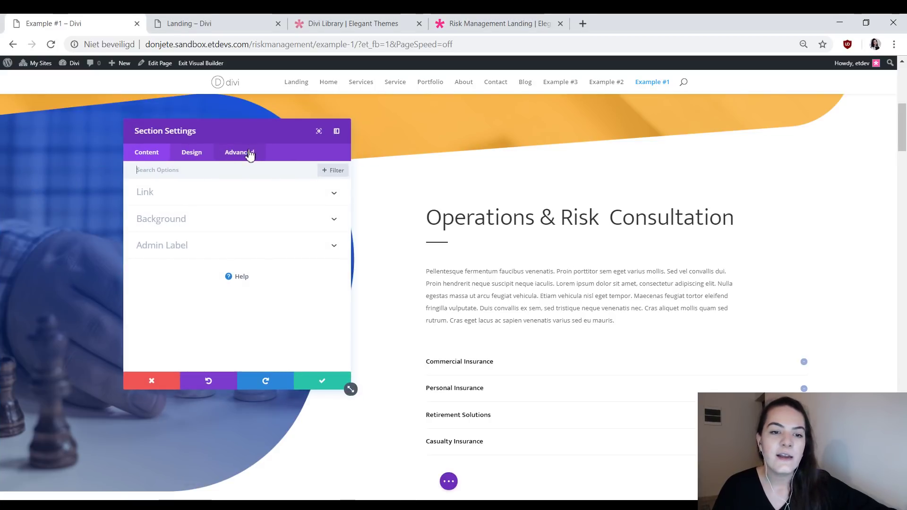
left_click(248, 152)
left_click(214, 203)
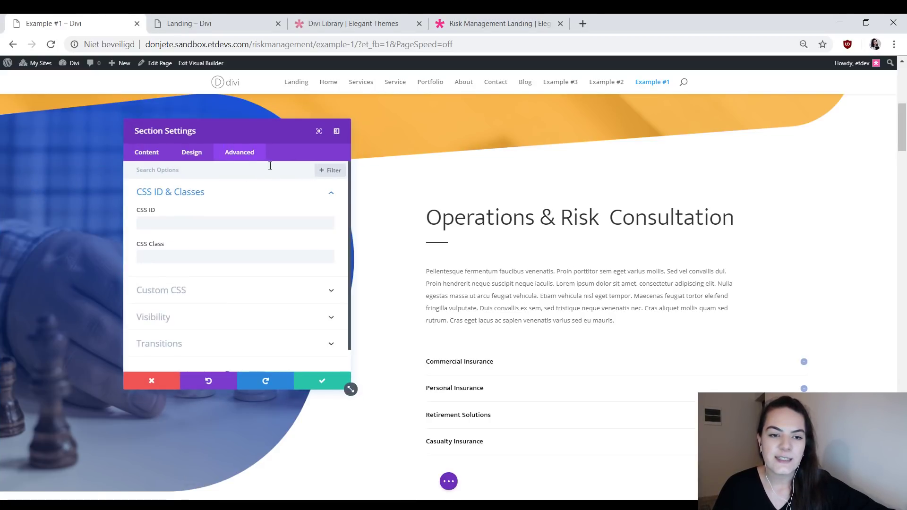
left_click_drag(248, 130, 444, 140)
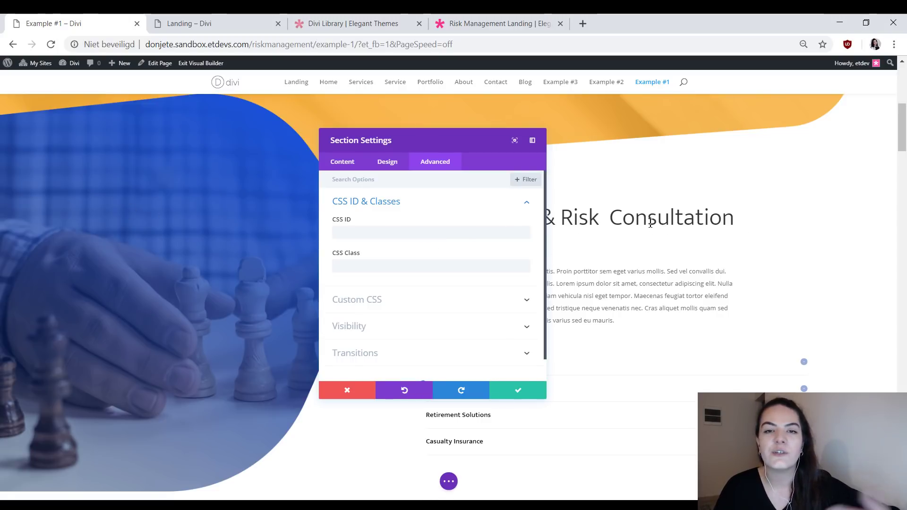
left_click(495, 233)
type("fixed-icon-navigation-1")
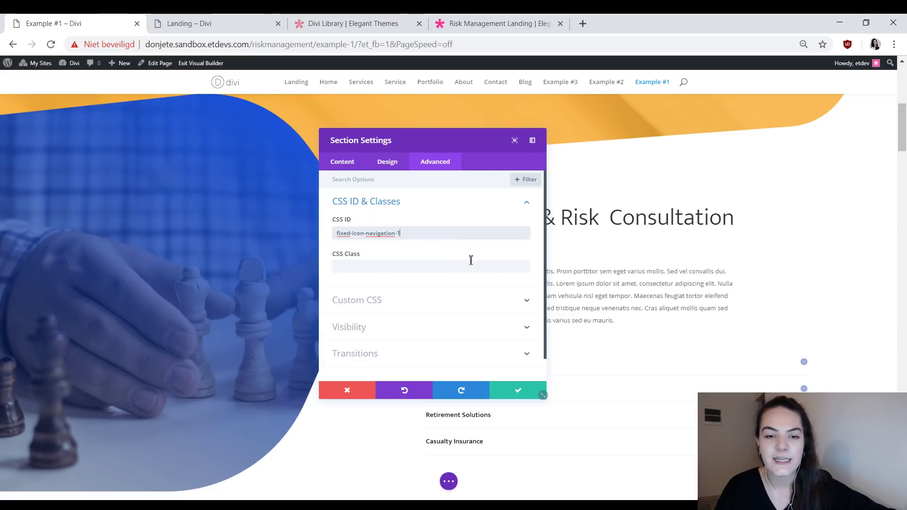
left_click(357, 233)
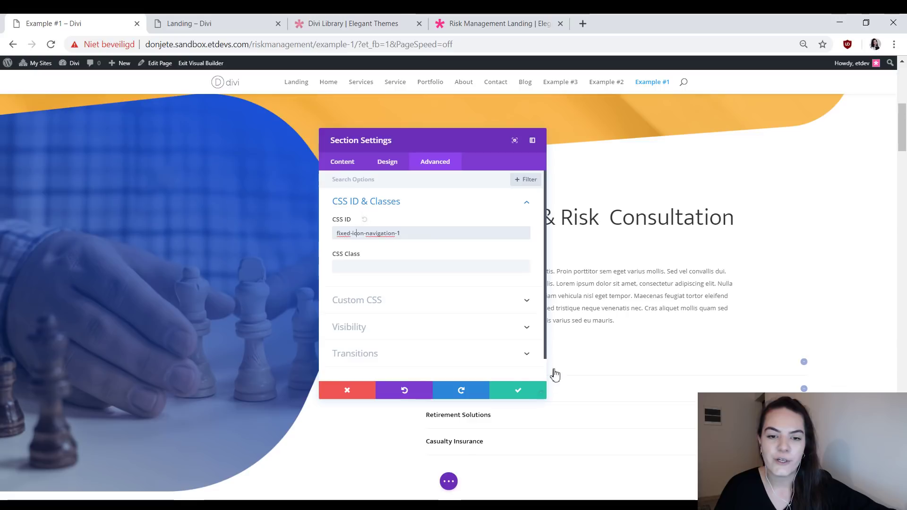
left_click(522, 391)
- Give the Our Process section a CSS ID beginning with "fixed-icon-navigation-" and save its settings
scroll(453, 286, "down", 10)
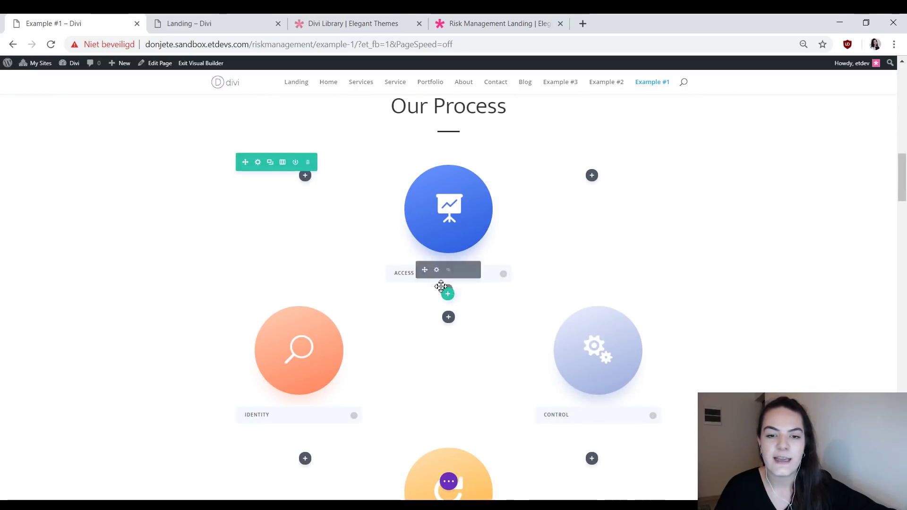
scroll(331, 297, "up", 5)
scroll(330, 297, "up", 5)
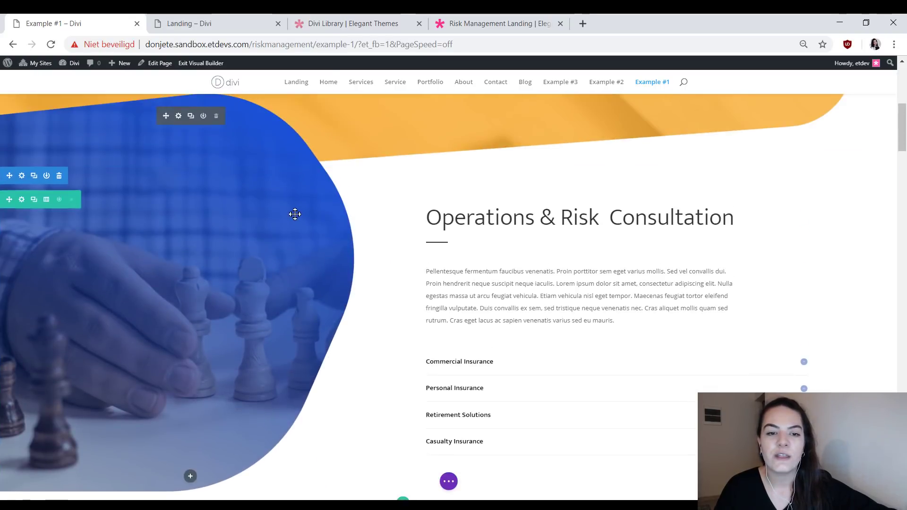
scroll(371, 260, "down", 4)
scroll(360, 272, "down", 4)
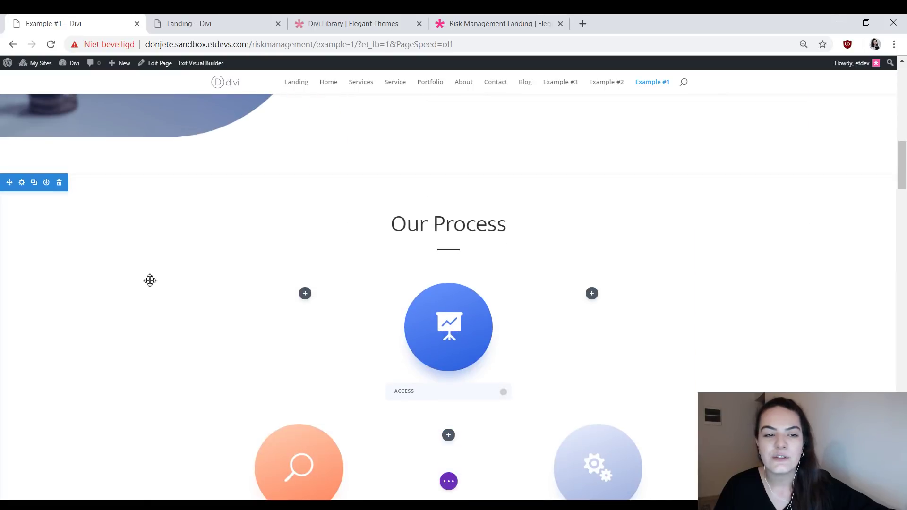
scroll(137, 265, "down", 1)
scroll(67, 193, "down", 5)
scroll(137, 245, "up", 7)
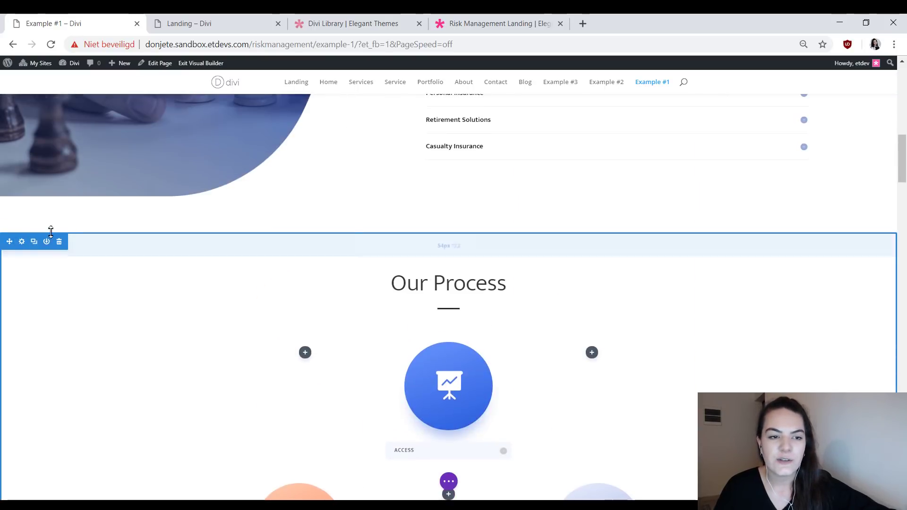
left_click(21, 242)
left_click(433, 162)
left_click(393, 202)
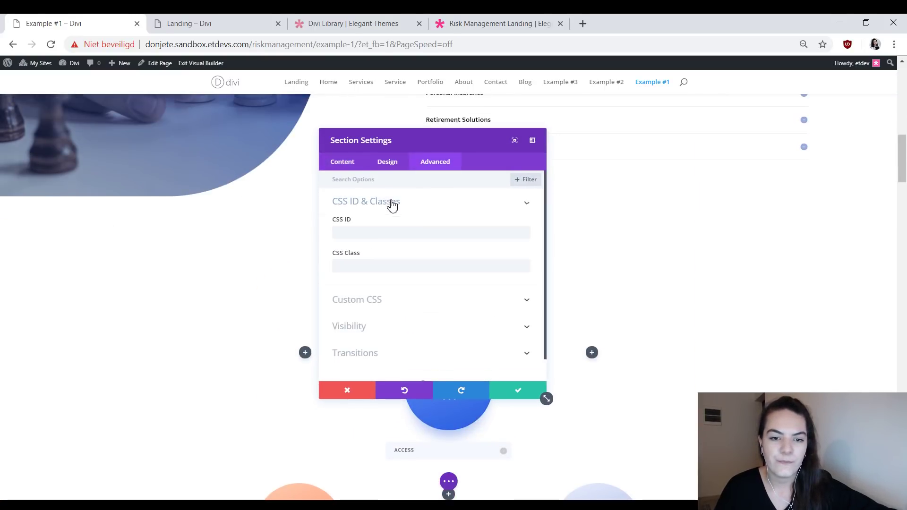
left_click(405, 228)
type("fixed-icon-navigation-1")
key("BackSpace")
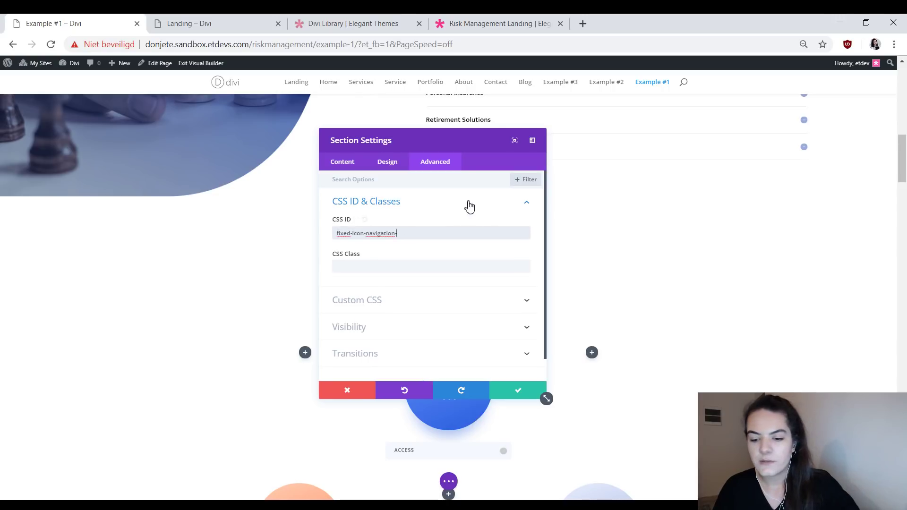
left_click(513, 391)
scroll(458, 241, "down", 5)
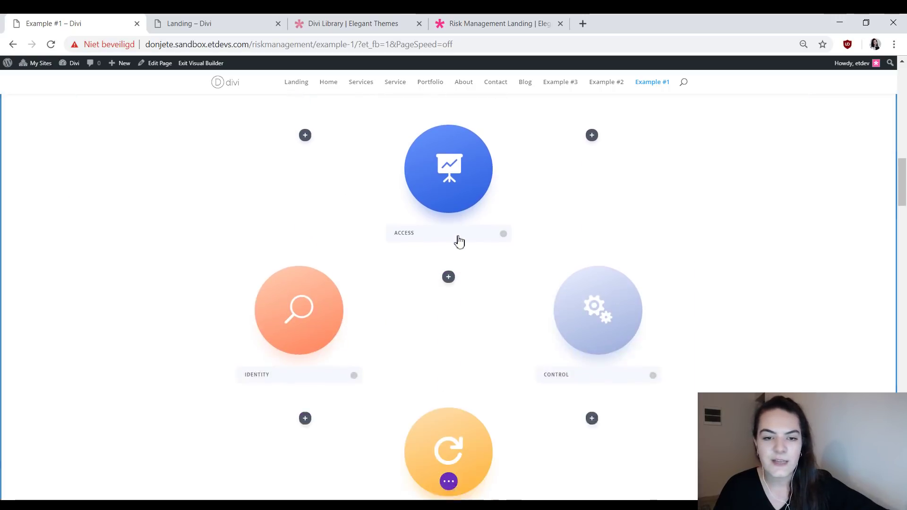
- Set the CSS ID of the Why Choose Us section to fixed-icon-navigation-3 and save its settings
scroll(446, 235, "down", 10)
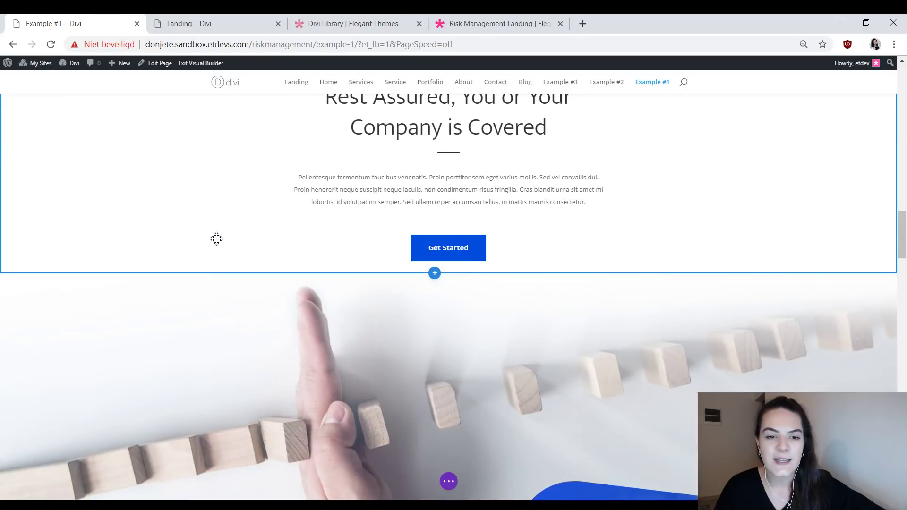
scroll(118, 284, "down", 5)
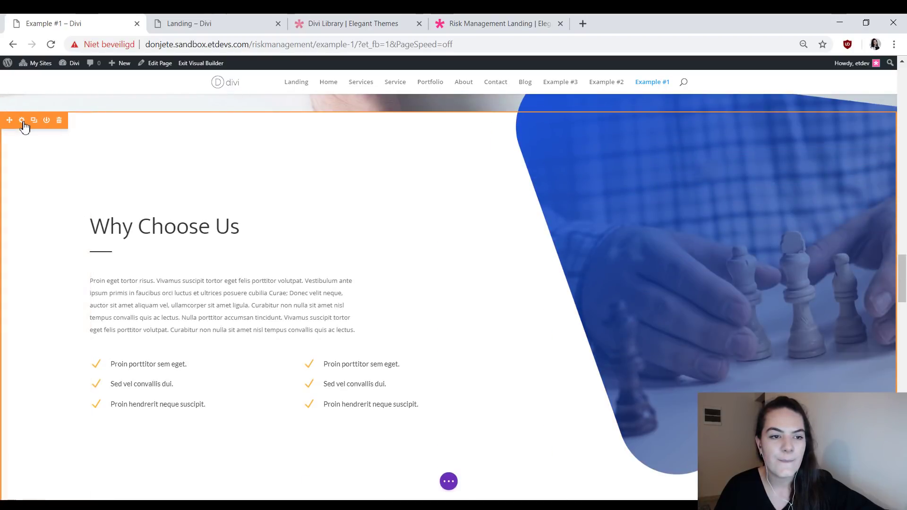
left_click(22, 120)
left_click(436, 159)
left_click(412, 204)
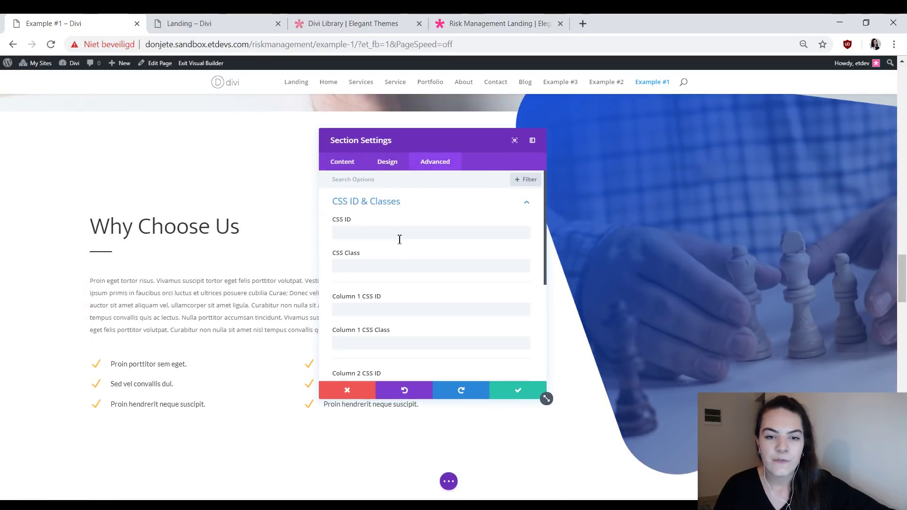
left_click(400, 233)
type("fixed-icon-navigation-1")
key("BackSpace")
type("3")
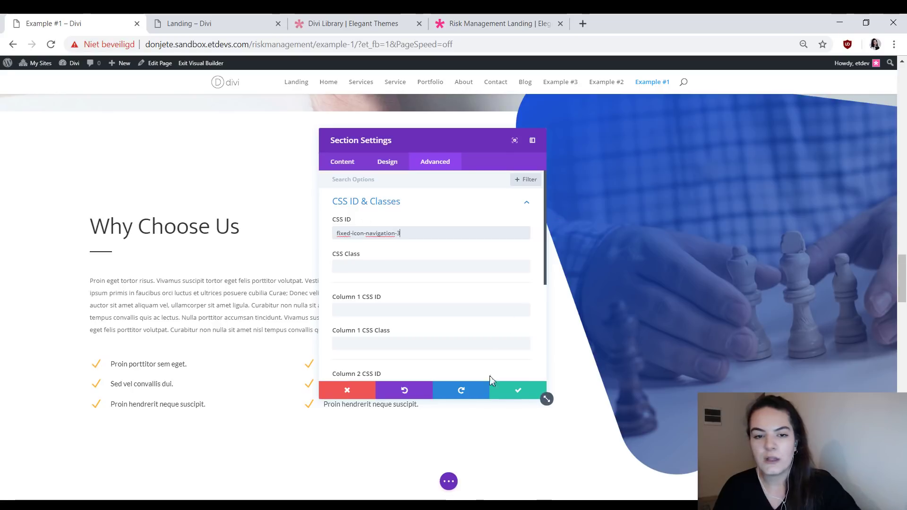
left_click(514, 401)
- Set the CSS ID of the Get Started Today section to fixed-icon-navigation-4 and save its settings
scroll(141, 265, "down", 20)
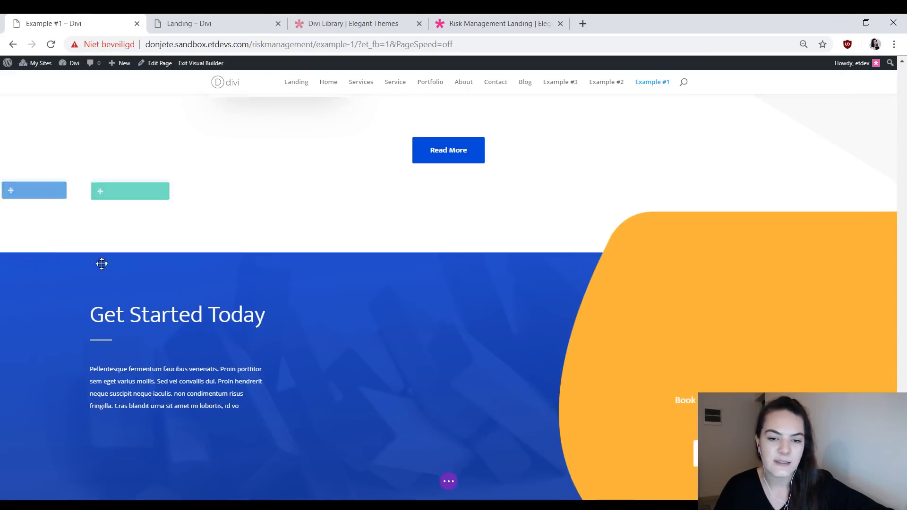
left_click(21, 140)
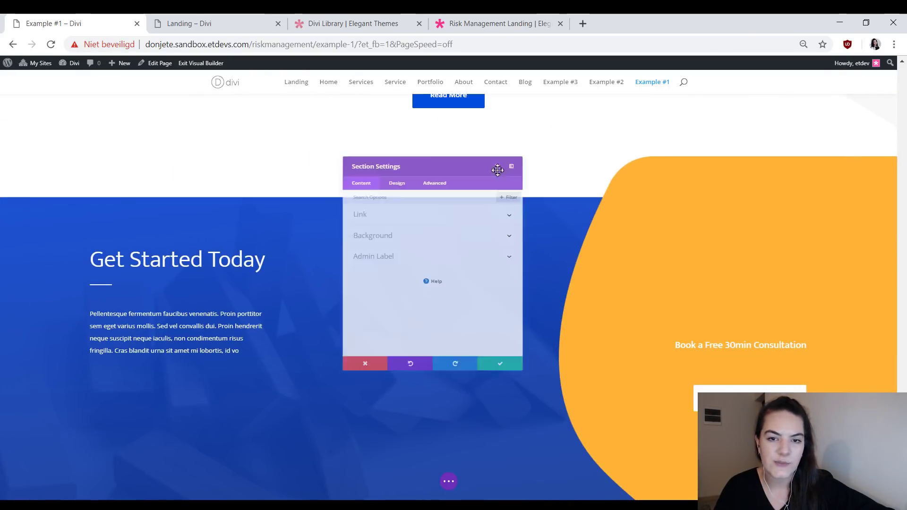
left_click(435, 162)
left_click(402, 204)
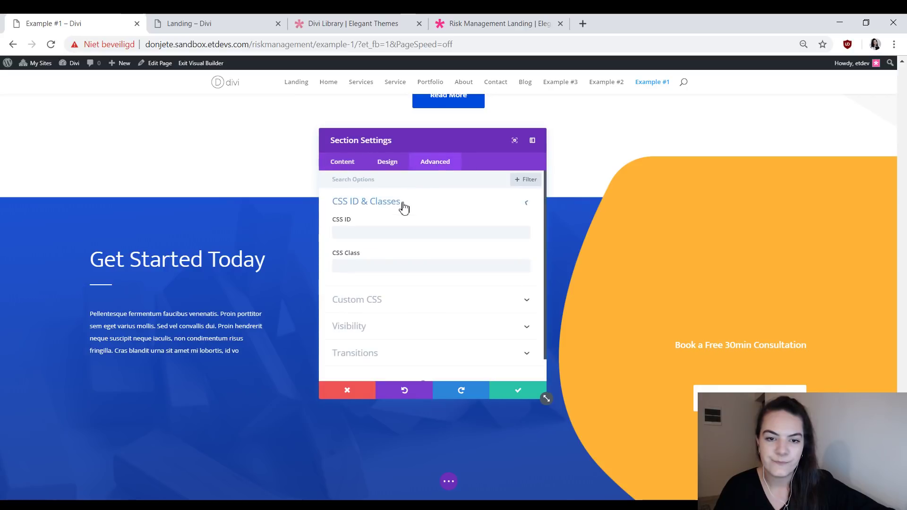
type("fixed-icon-navigation-4")
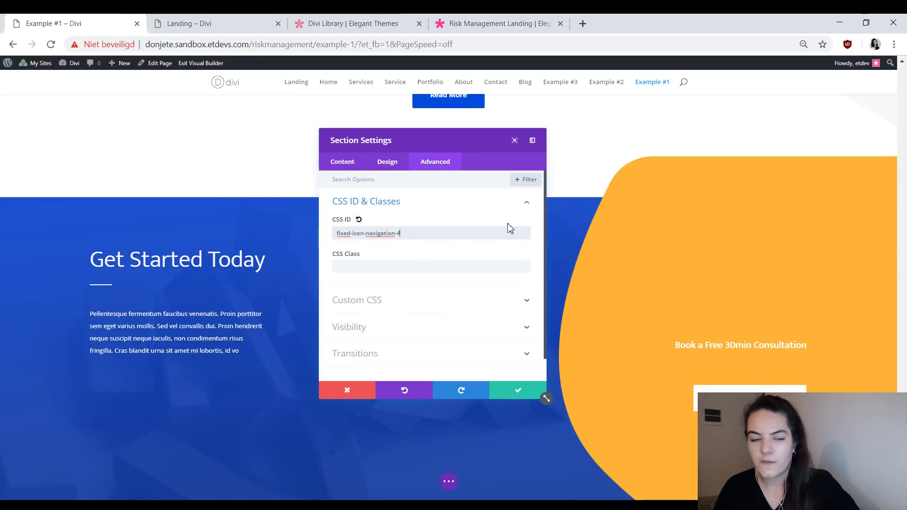
left_click(520, 391)
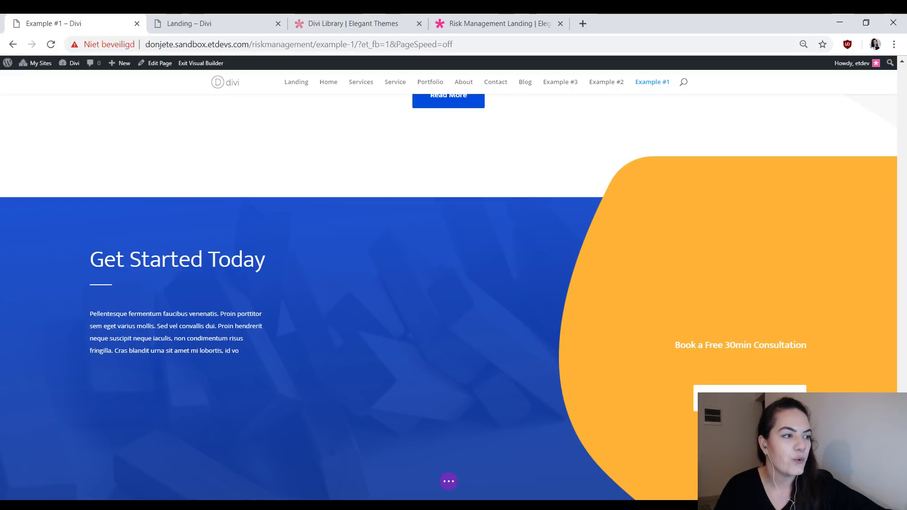
- Add a single-column row at the end of the Get Started Today section without inserting a module
scroll(496, 260, "down", 4)
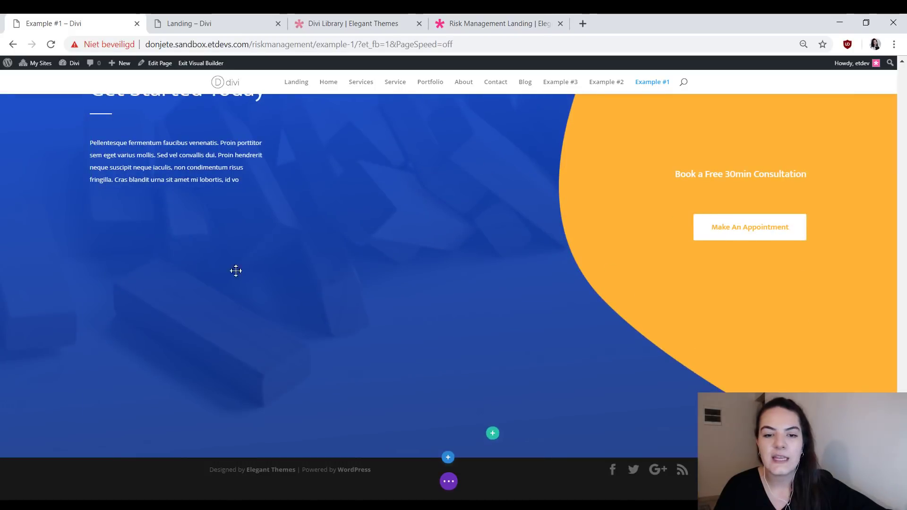
scroll(529, 352, "up", 8)
scroll(502, 348, "down", 8)
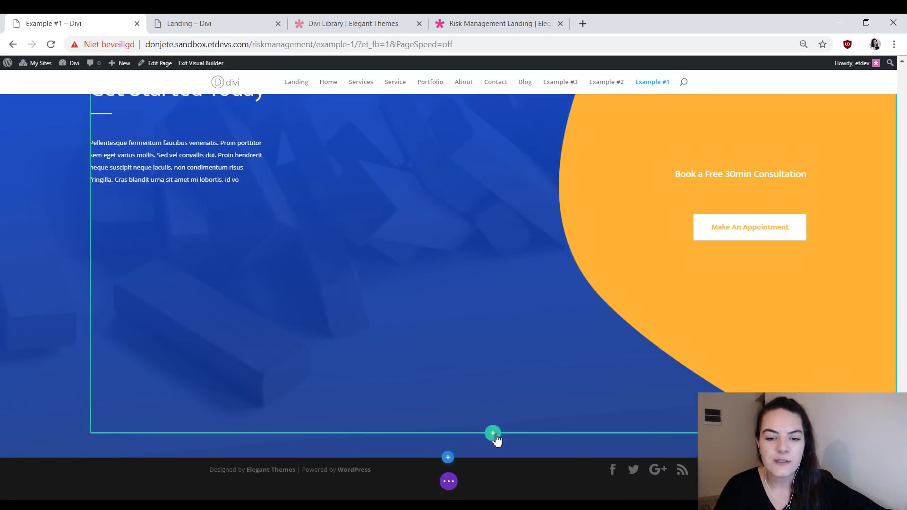
left_click(494, 434)
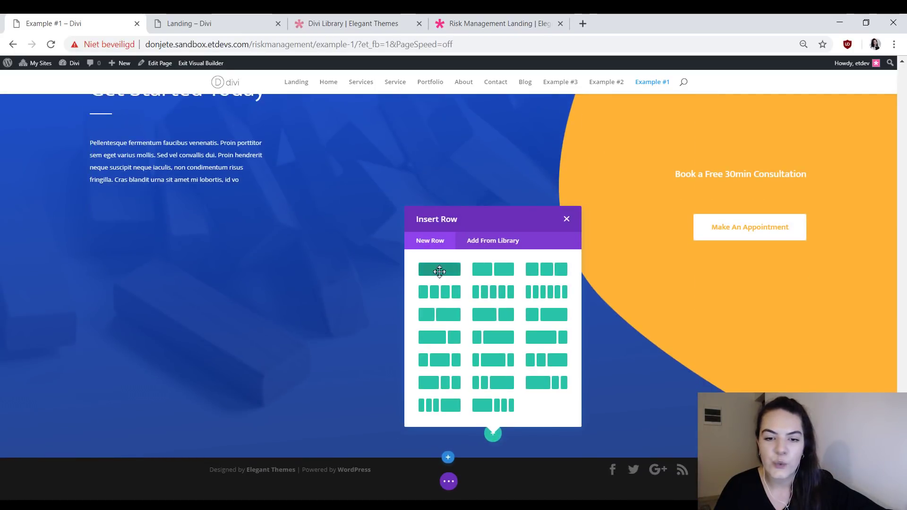
left_click(437, 267)
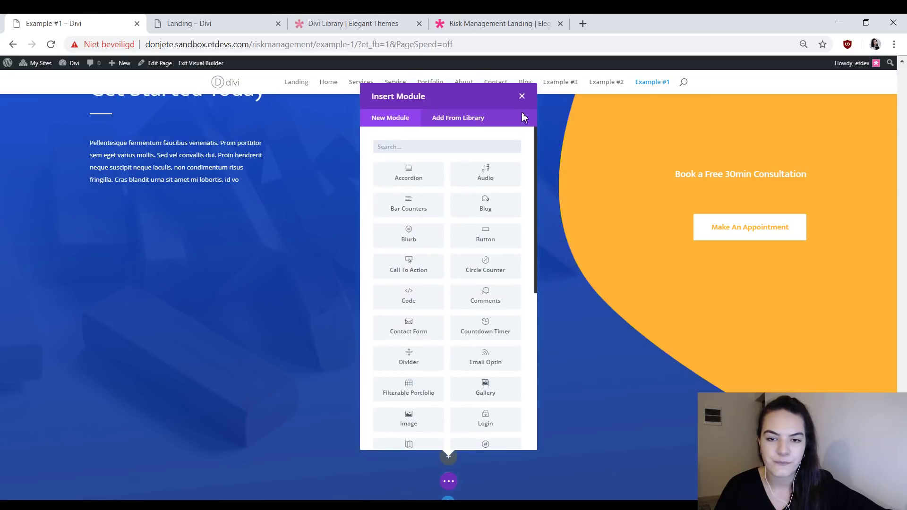
left_click(521, 96)
scroll(652, 328, "down", 1)
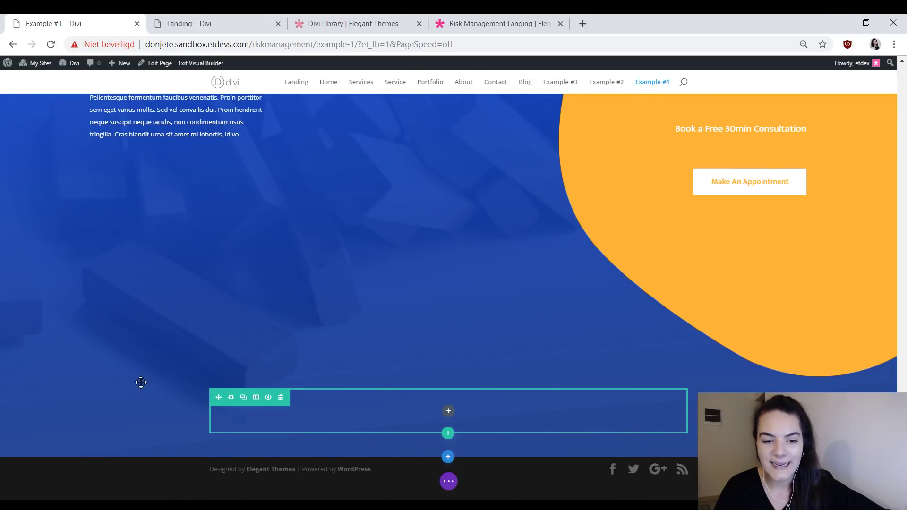
- Give the new row a white (#ffffff) background color
left_click(231, 399)
left_click(428, 230)
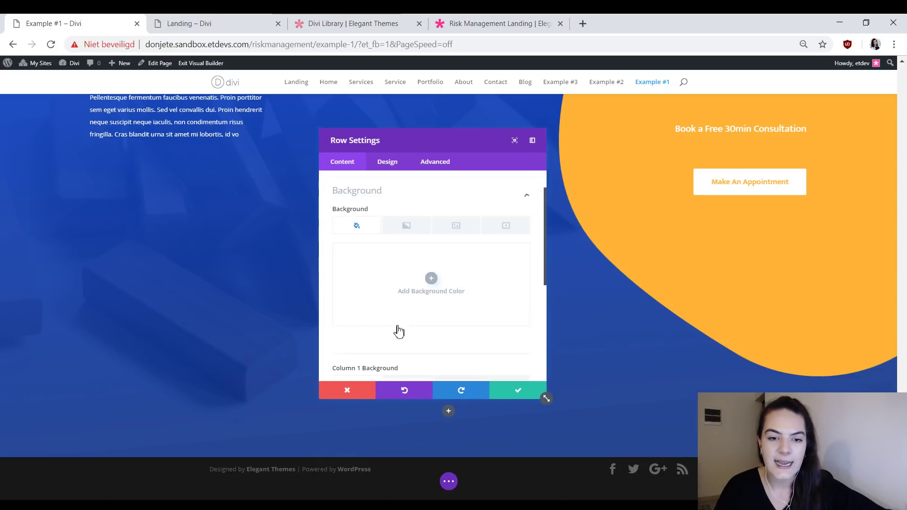
left_click(396, 253)
left_click(389, 321)
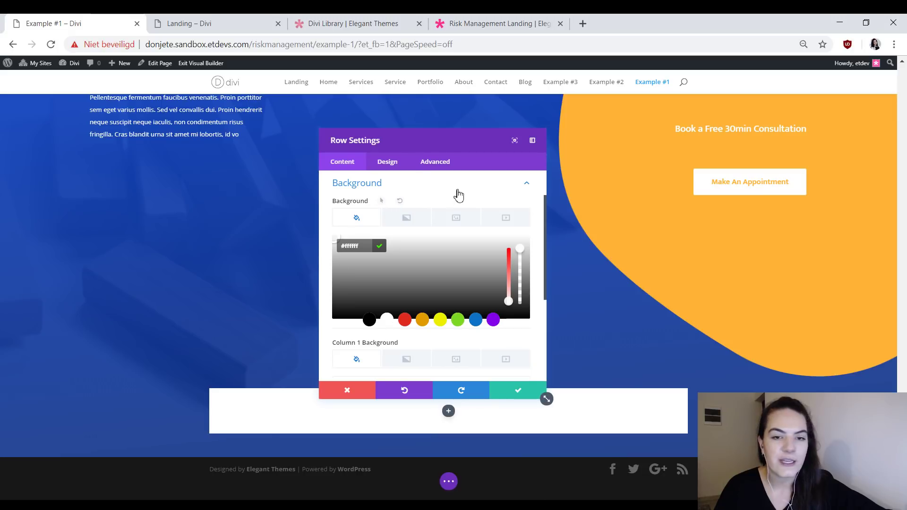
- Set the row alignment to left and compare it with the fixed icon bar on the Landing page
left_click(399, 170)
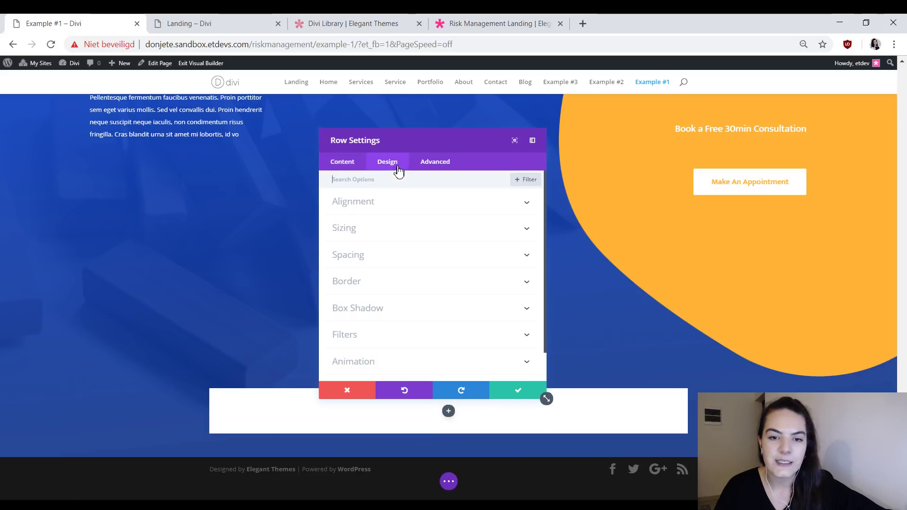
left_click(415, 201)
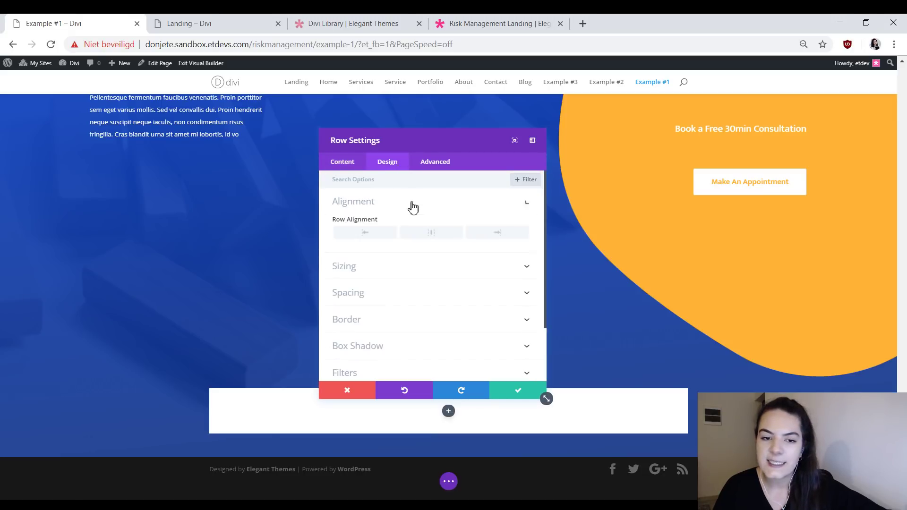
left_click(352, 234)
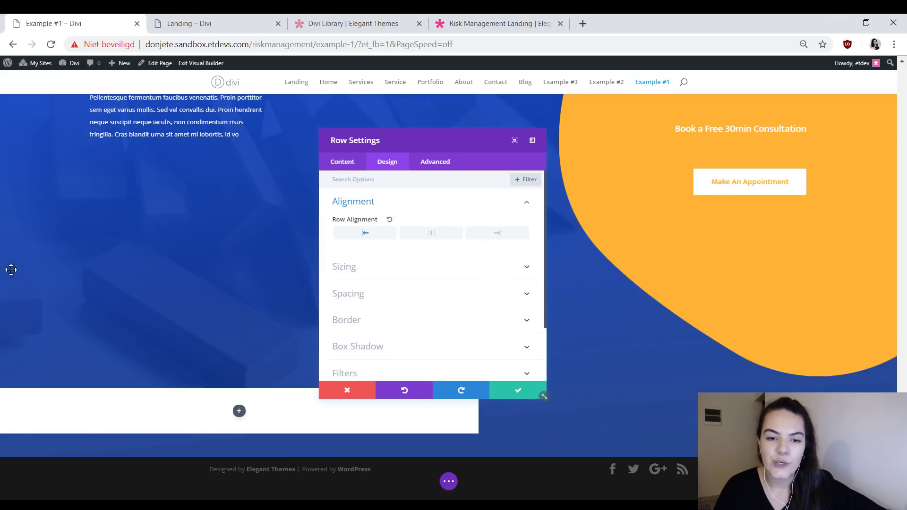
left_click(219, 25)
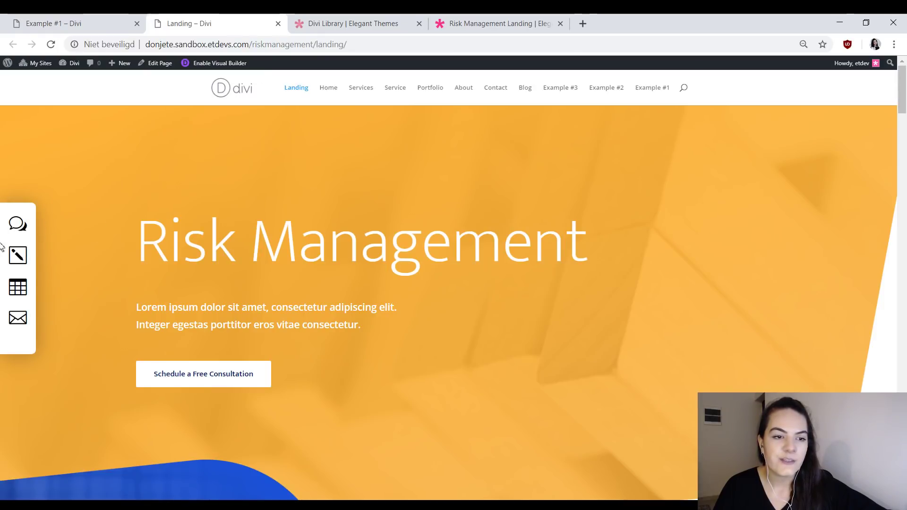
left_click(101, 20)
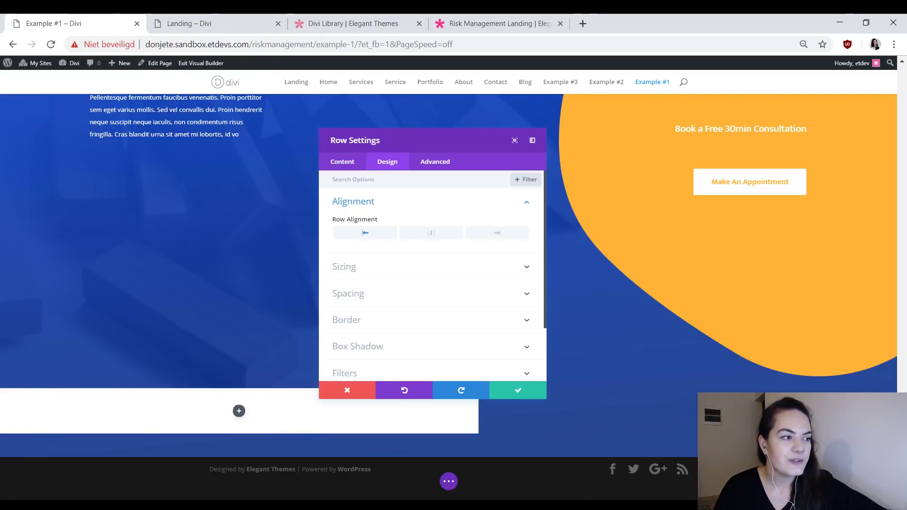
- Give the row a custom width of 4% and a custom gutter width of 1
left_click(434, 276)
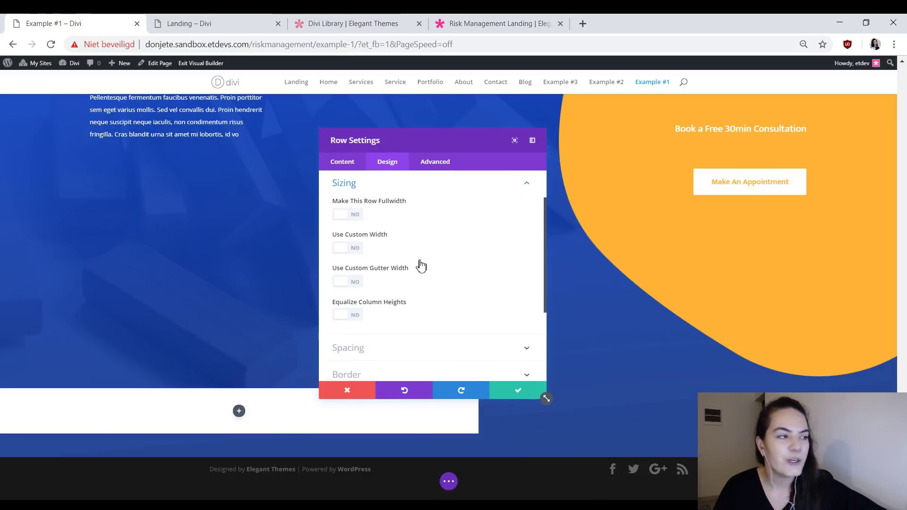
left_click(352, 251)
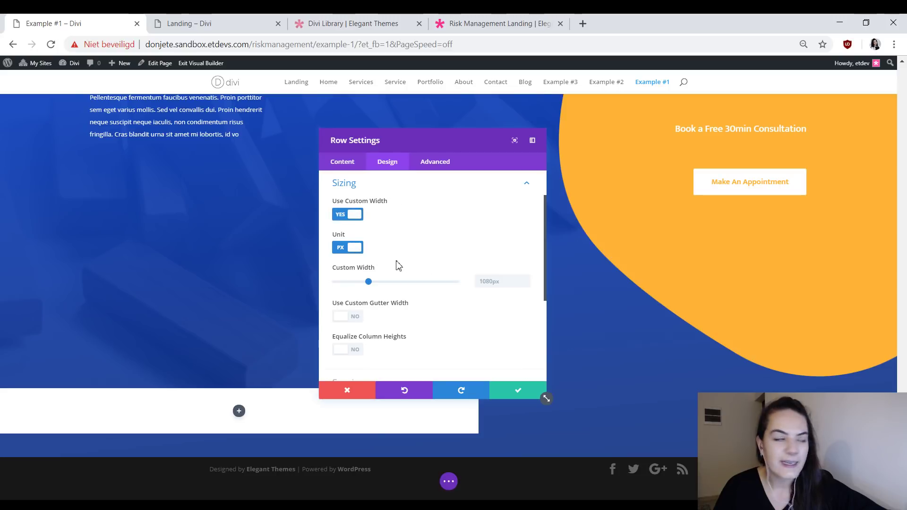
left_click(348, 250)
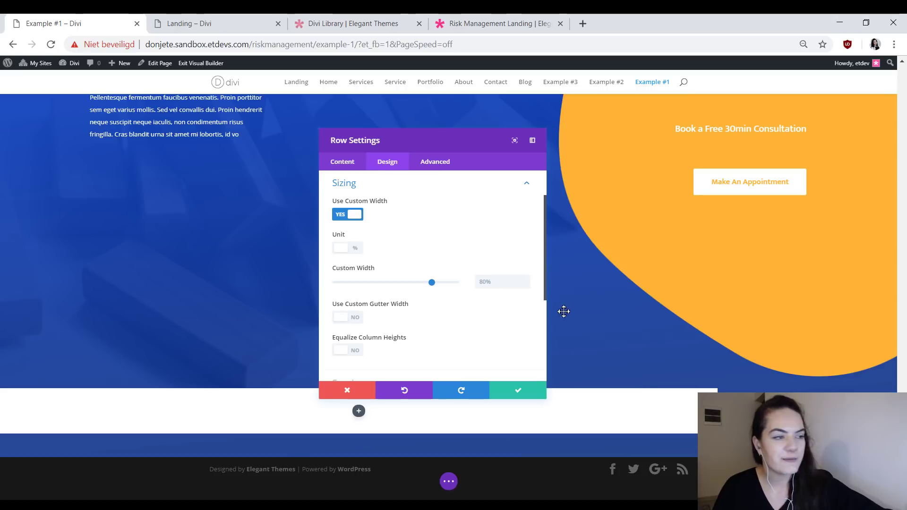
left_click(504, 285)
type("4")
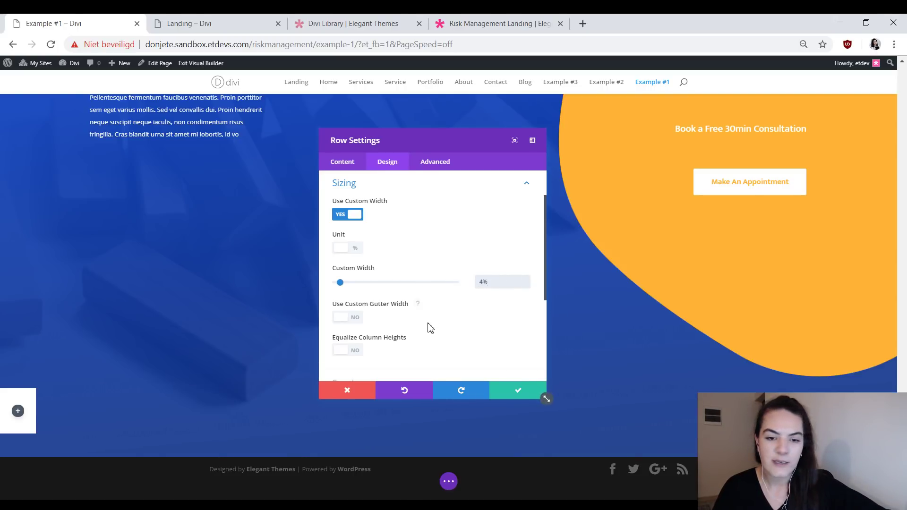
scroll(364, 318, "down", 2)
left_click(348, 259)
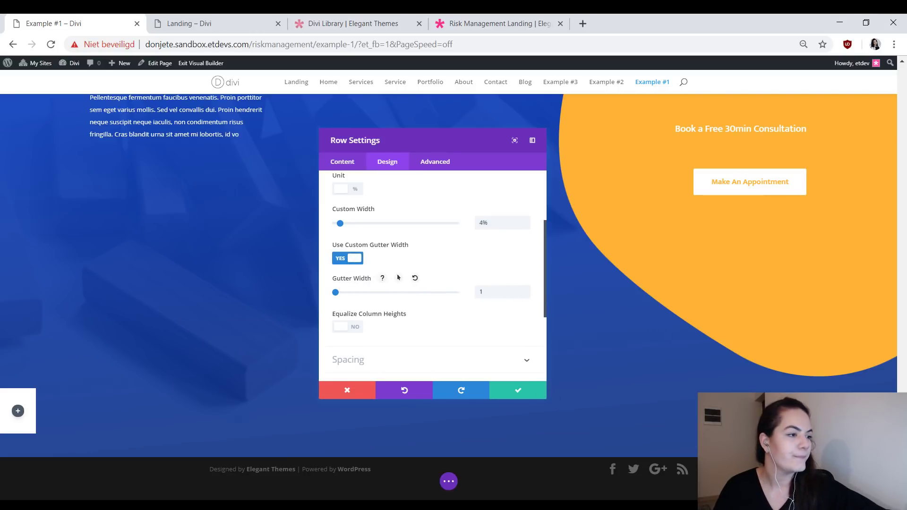
- Open the row's spacing options and preview the row in tablet and phone view, moving the settings window clear of it
scroll(370, 300, "down", 2)
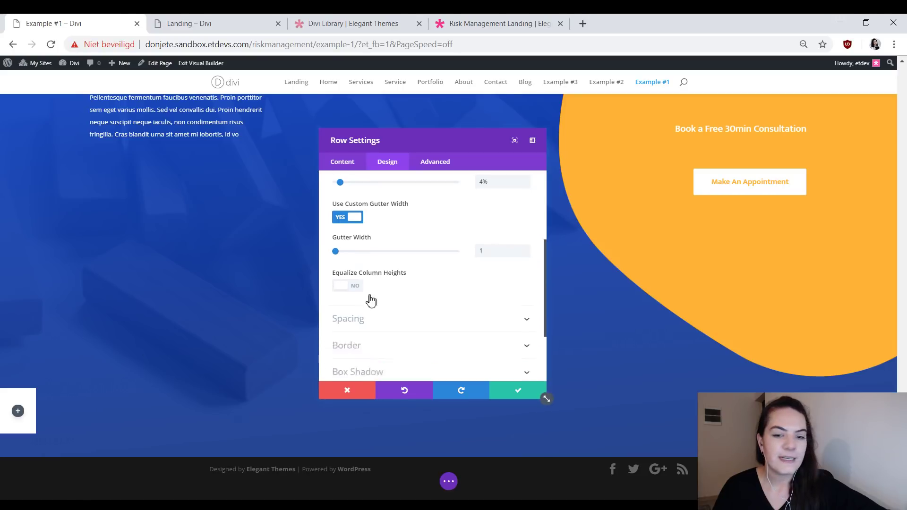
left_click(383, 310)
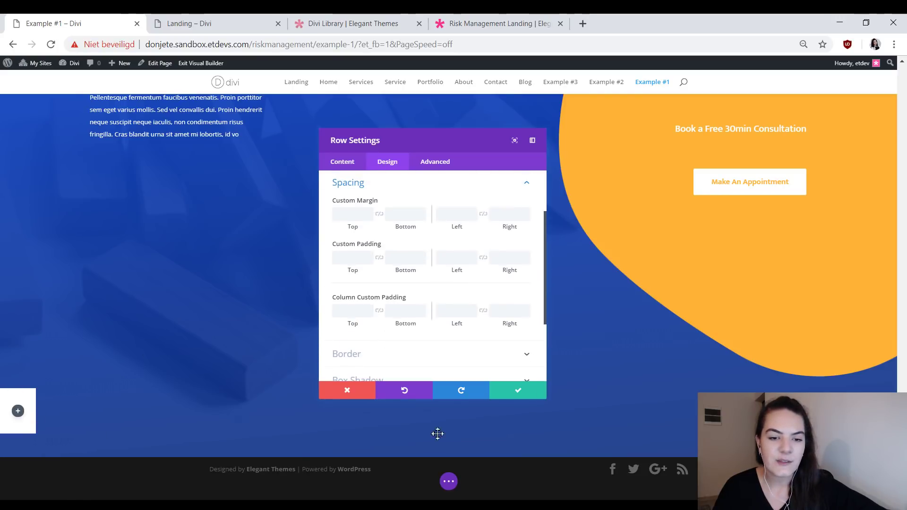
left_click(449, 483)
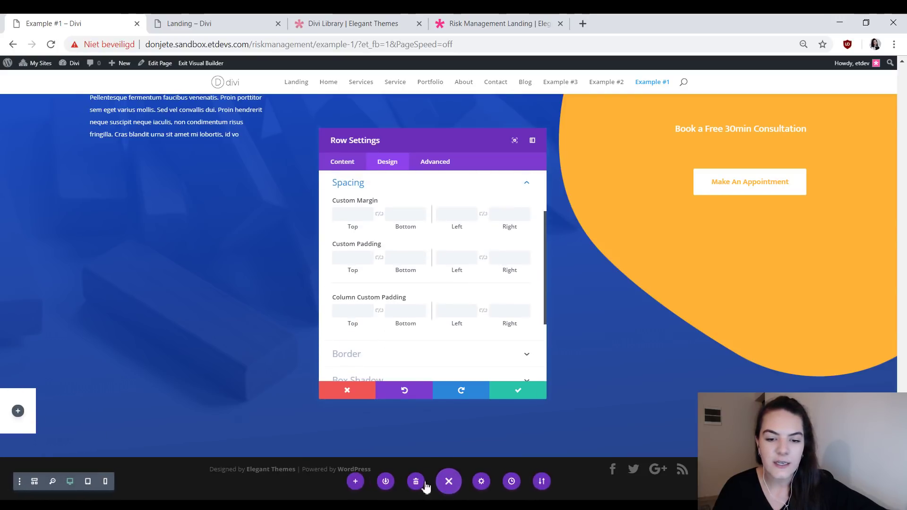
left_click(87, 482)
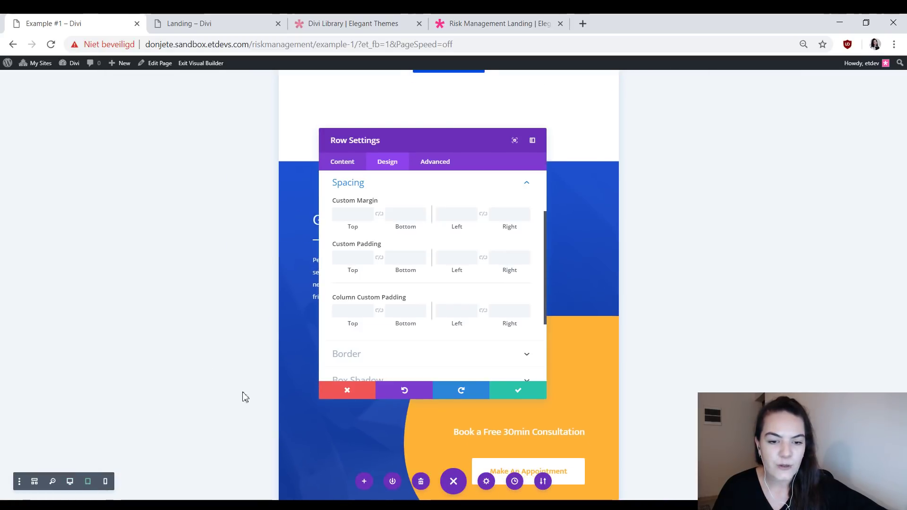
left_click(105, 481)
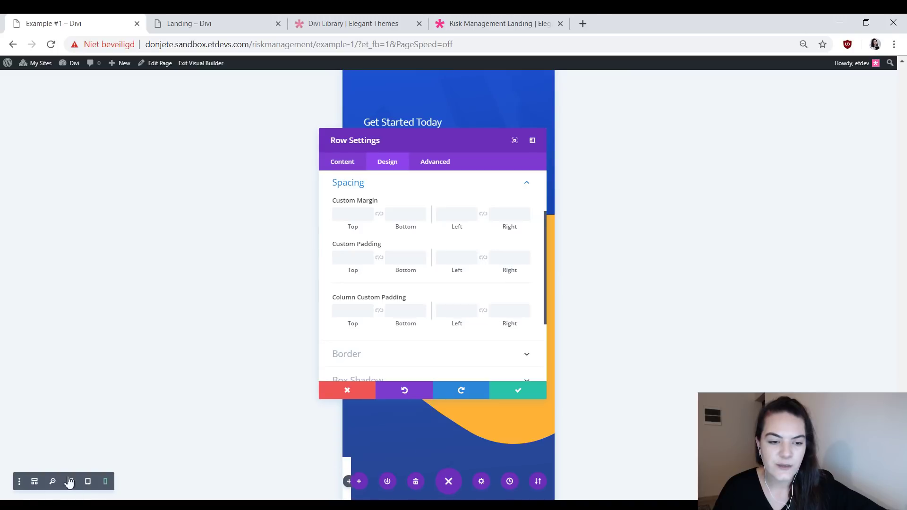
scroll(303, 331, "down", 3)
left_click_drag(425, 142, 618, 156)
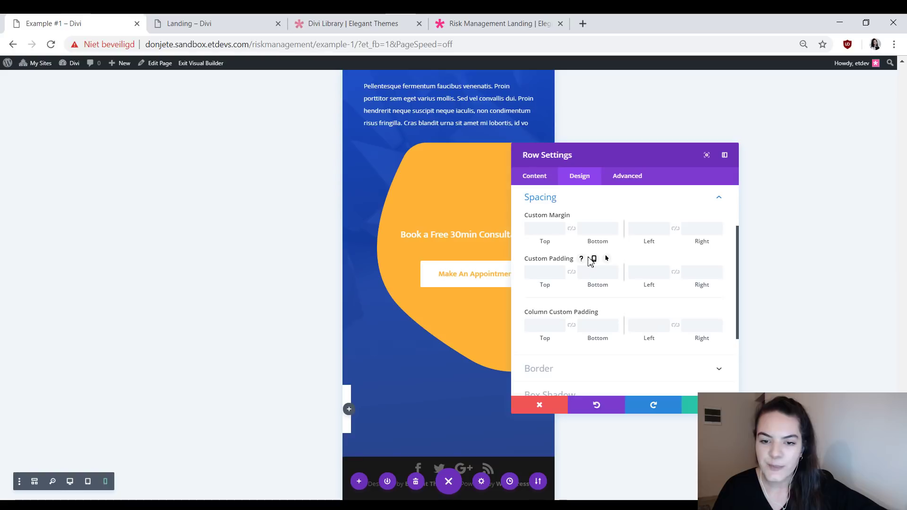
- Set the row's custom padding for tablet to 2vw left and 7vw right, and check the phone padding
left_click(593, 259)
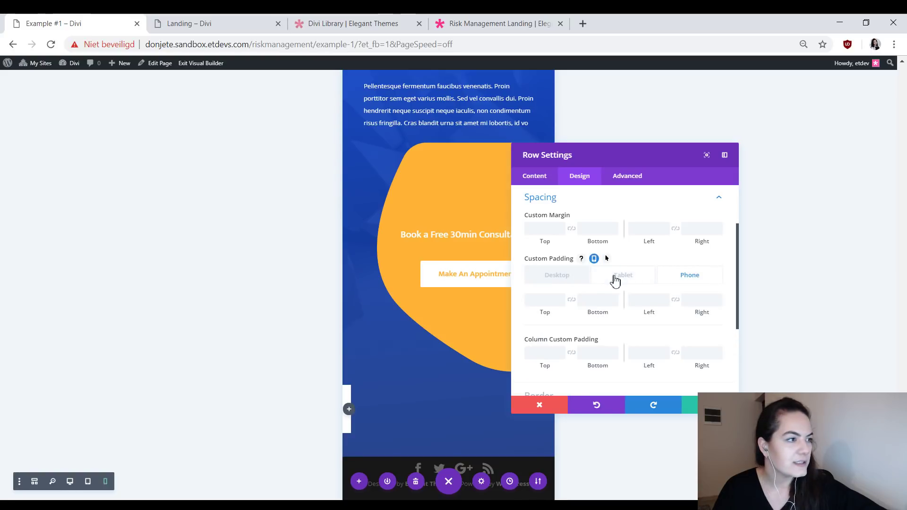
left_click(617, 281)
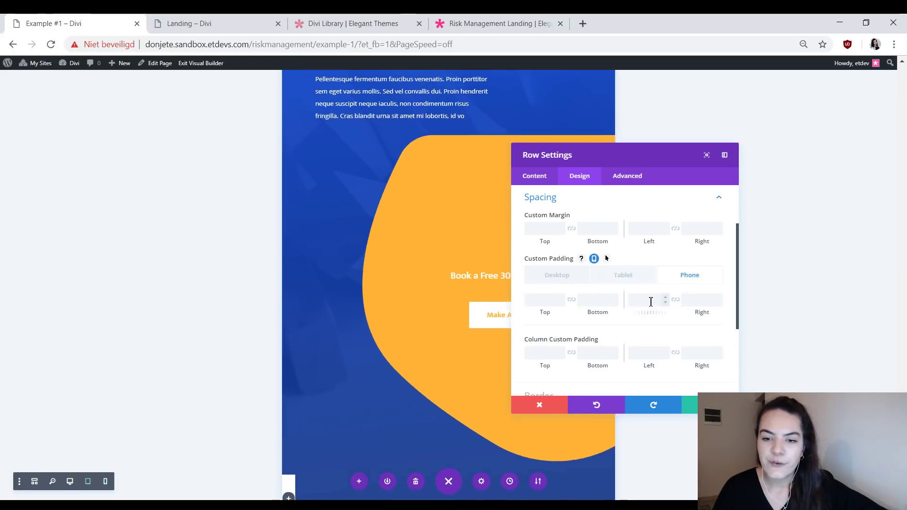
left_click(650, 302)
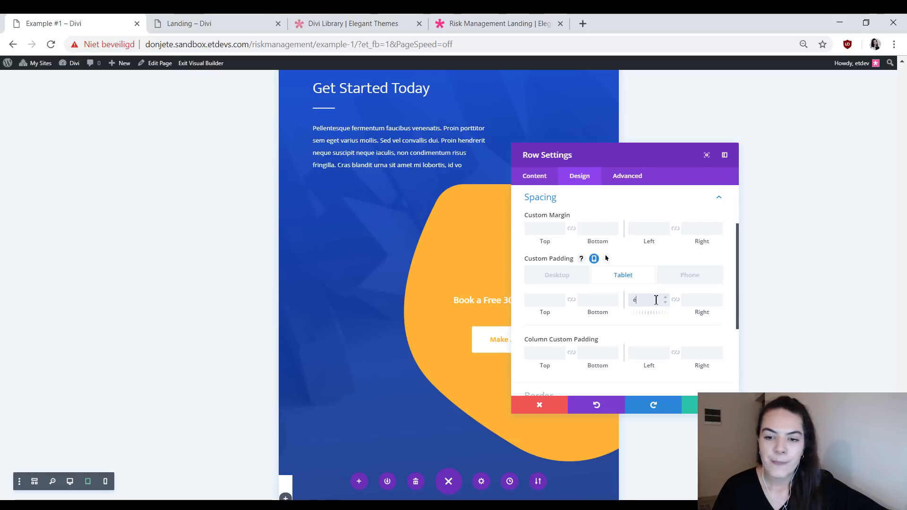
type("2pxv")
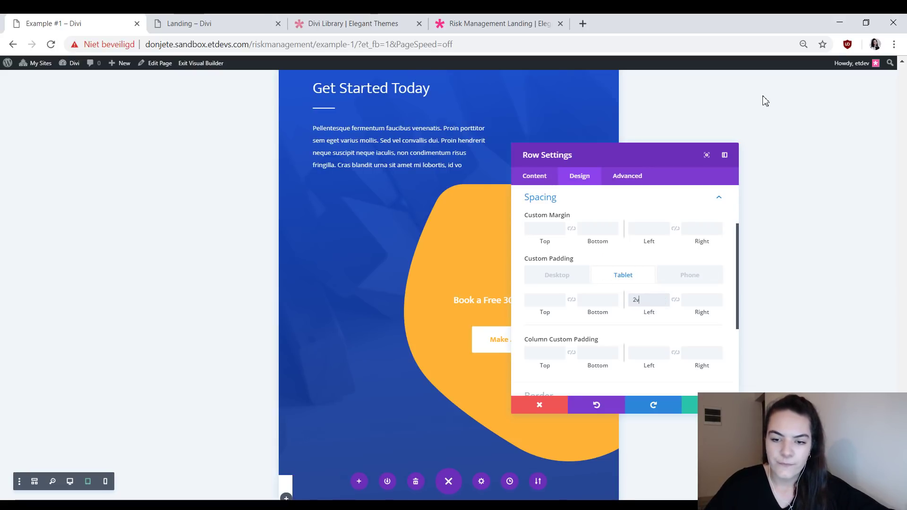
left_click(703, 300)
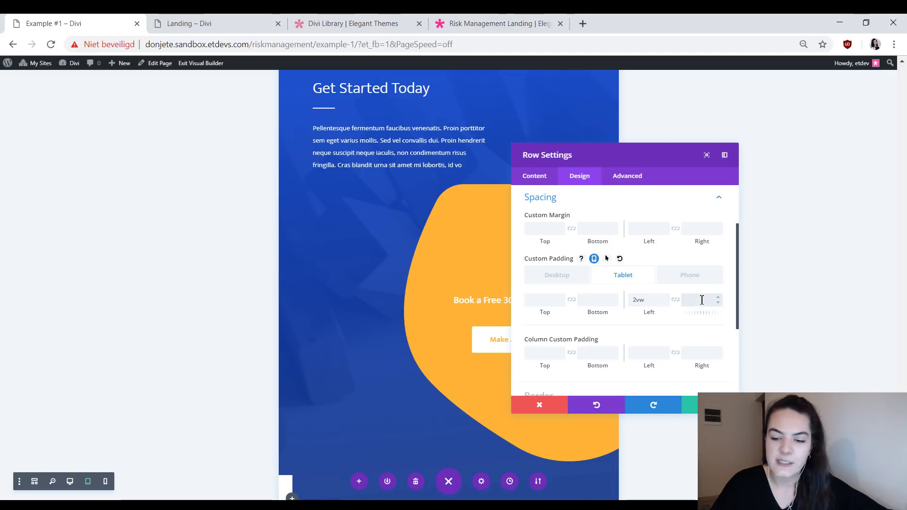
type("7vw")
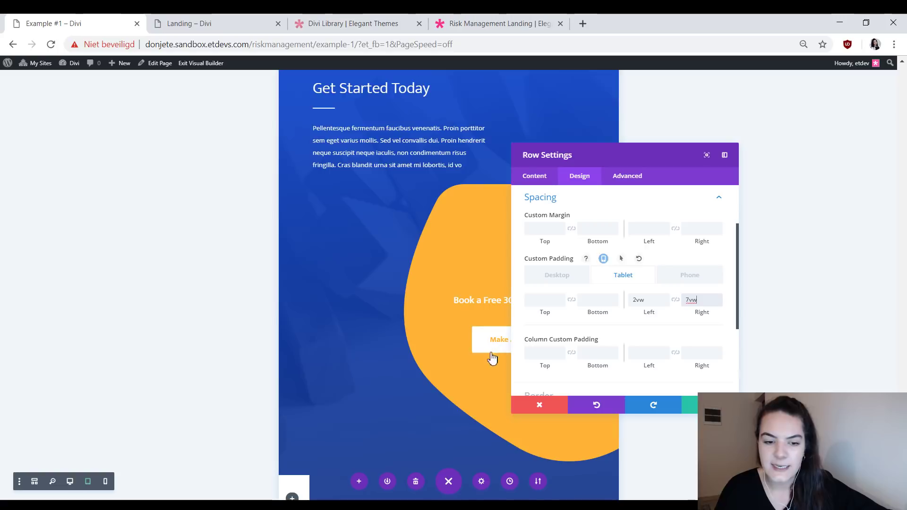
scroll(382, 368, "down", 2)
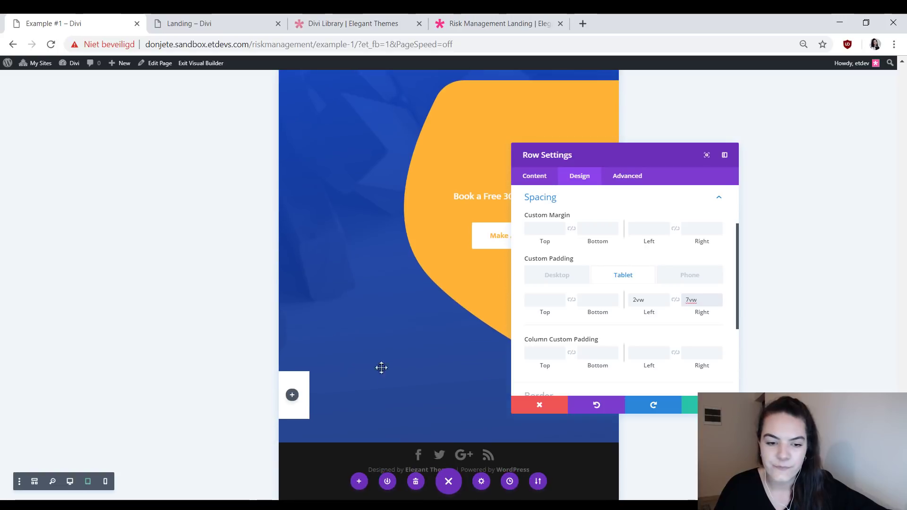
left_click(680, 278)
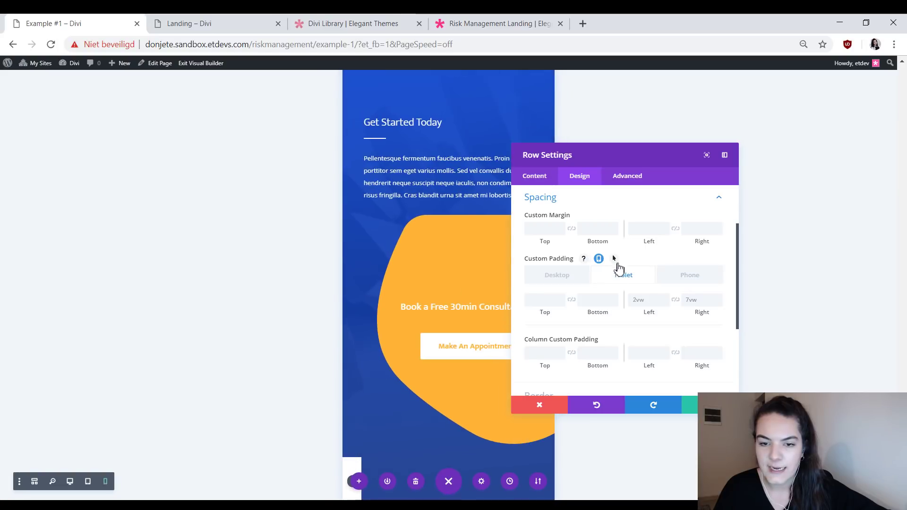
scroll(643, 250, "up", 3)
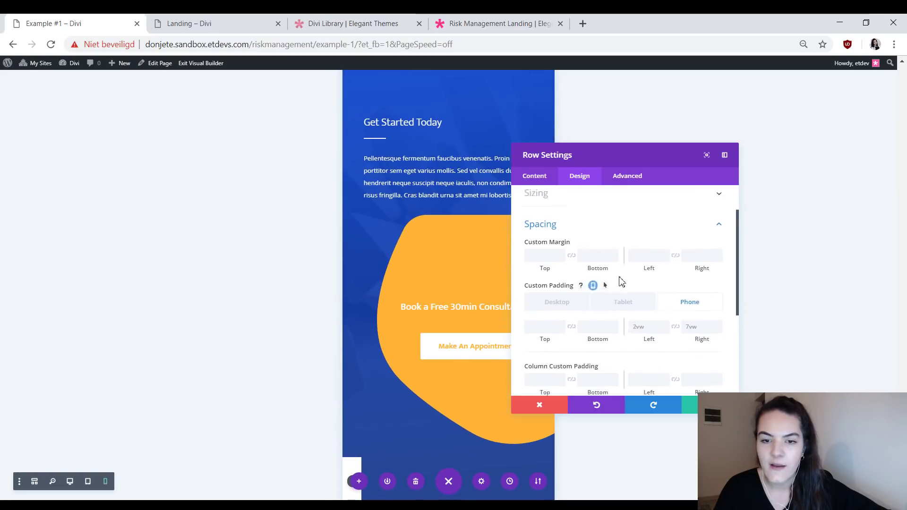
- Unlink the row's rounded corners and set the top-right and bottom-right corners to 10px
scroll(657, 264, "down", 4)
scroll(658, 227, "up", 1)
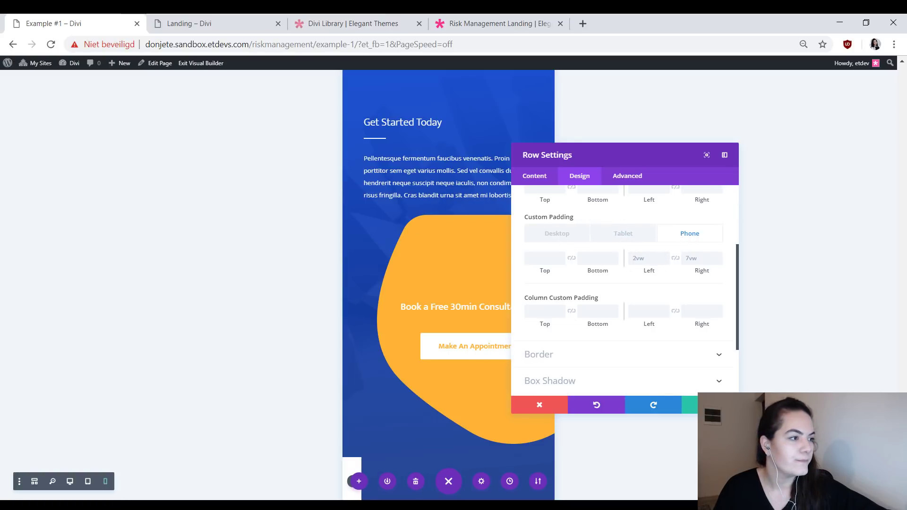
left_click(600, 357)
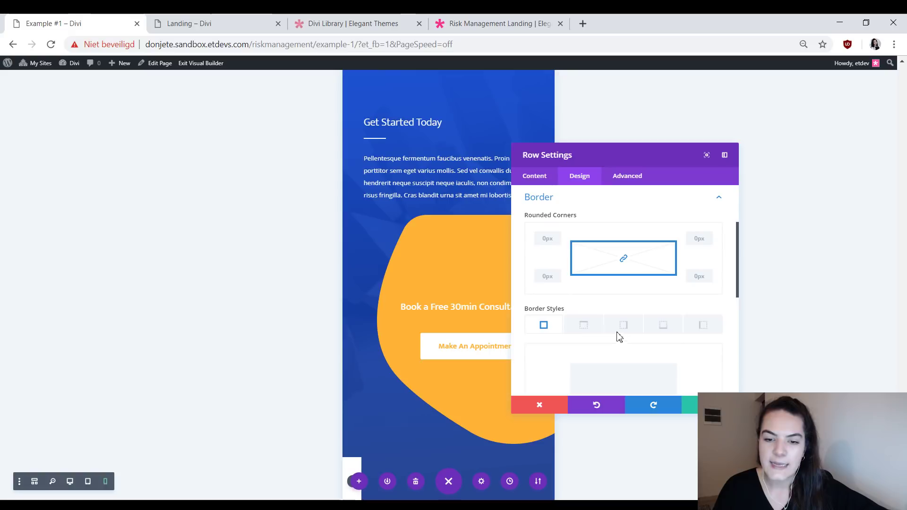
left_click(624, 261)
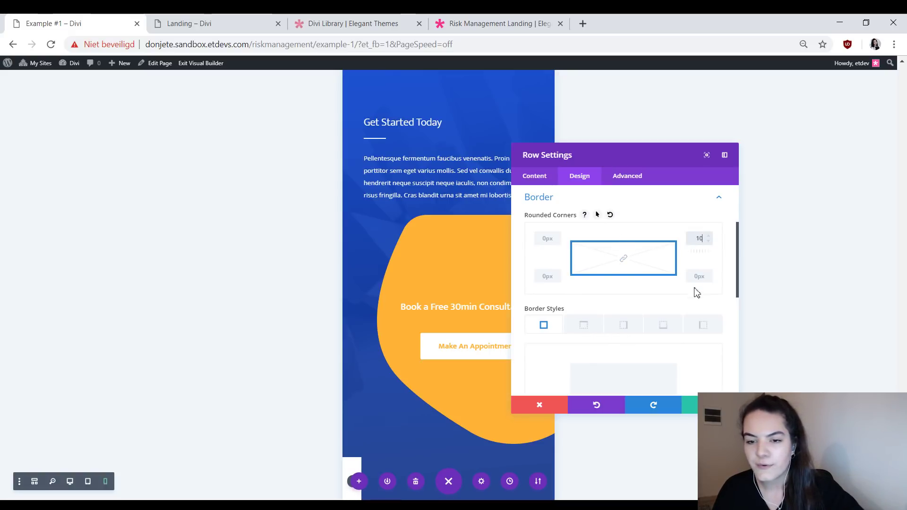
scroll(342, 300, "down", 1)
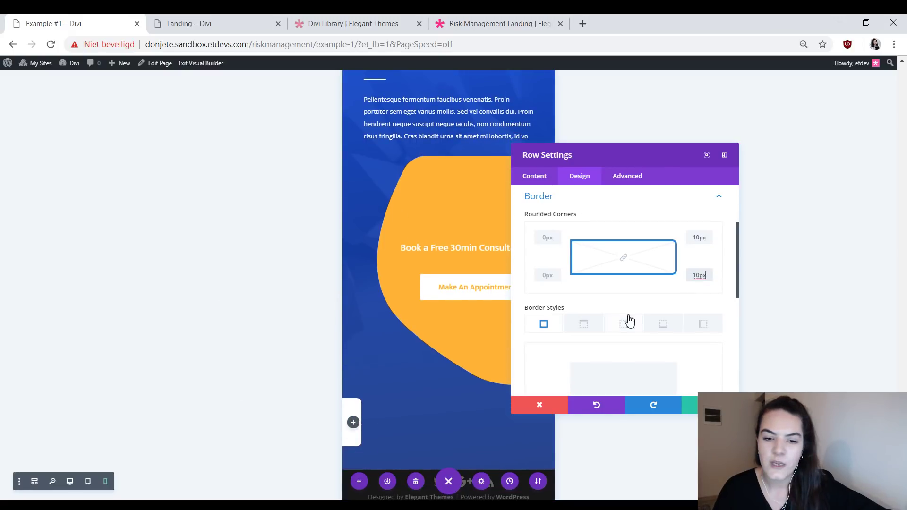
- Apply the first box shadow style to the row with an 80px blur strength and check its shadow color
scroll(644, 312, "down", 6)
left_click(589, 298)
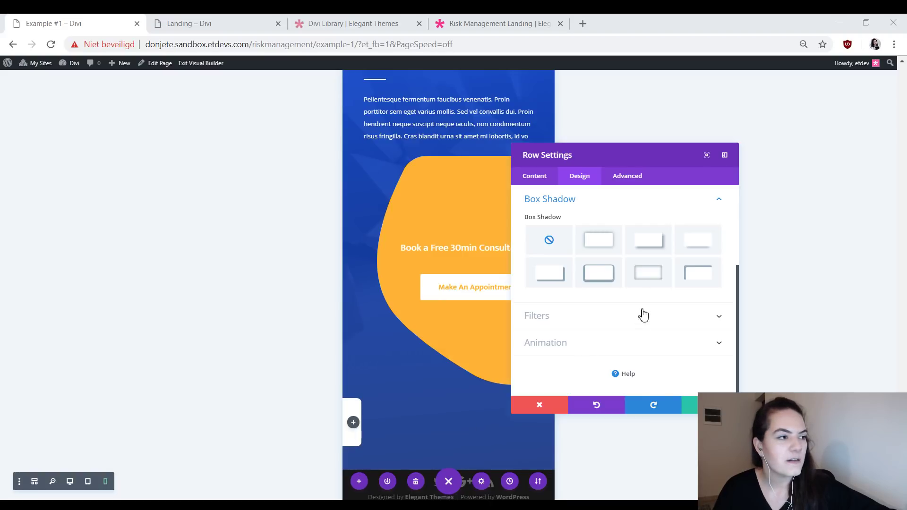
left_click(598, 241)
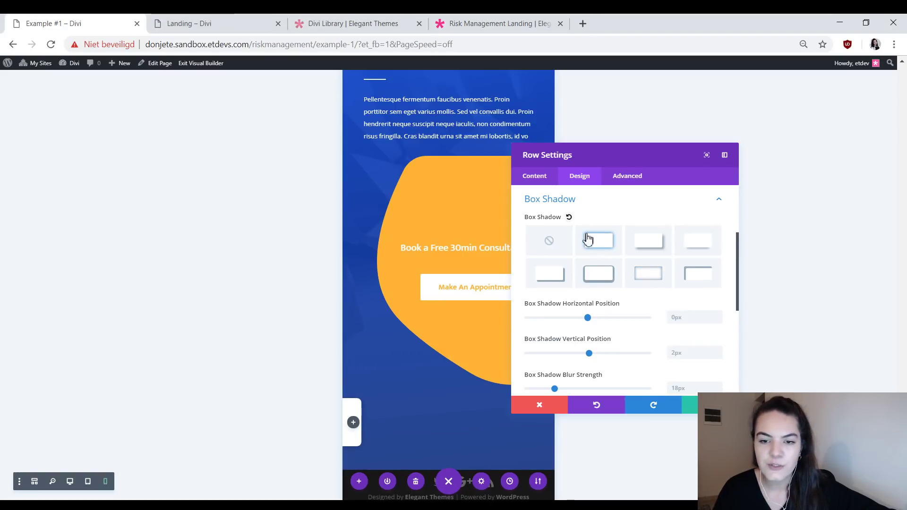
scroll(635, 319, "down", 3)
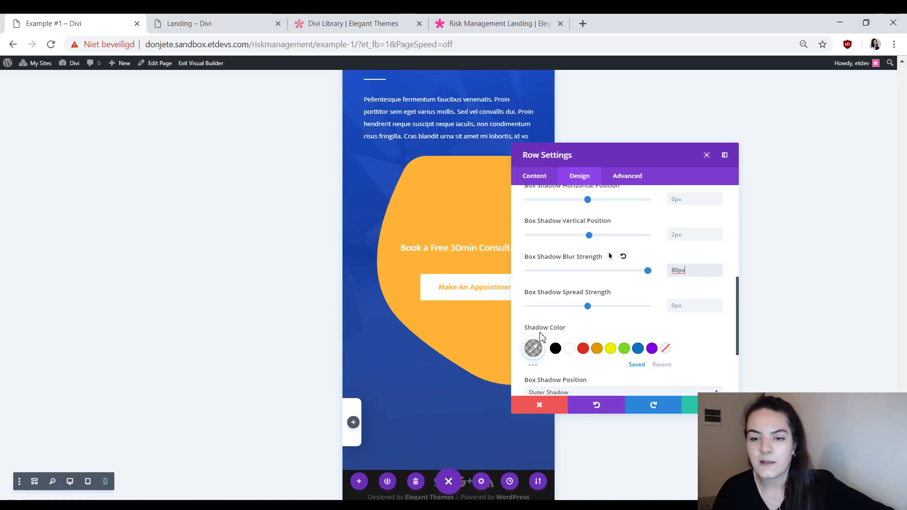
left_click(533, 348)
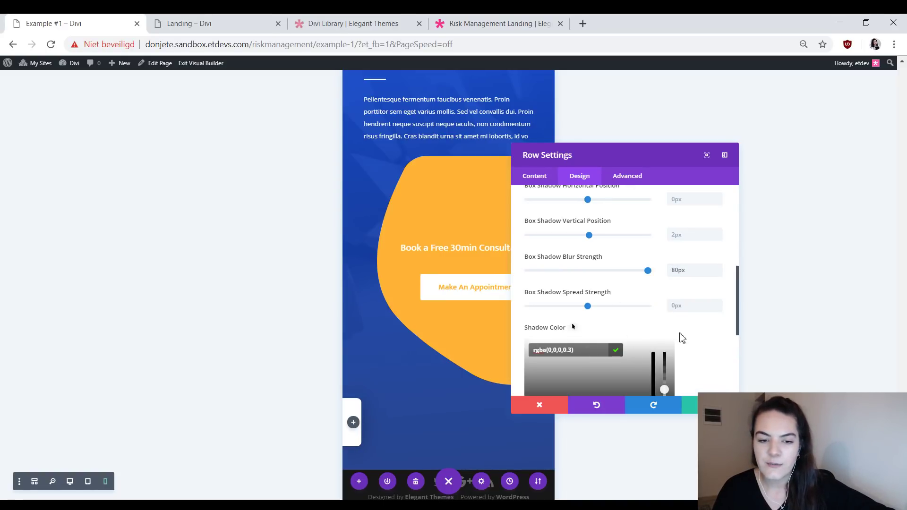
left_click(681, 335)
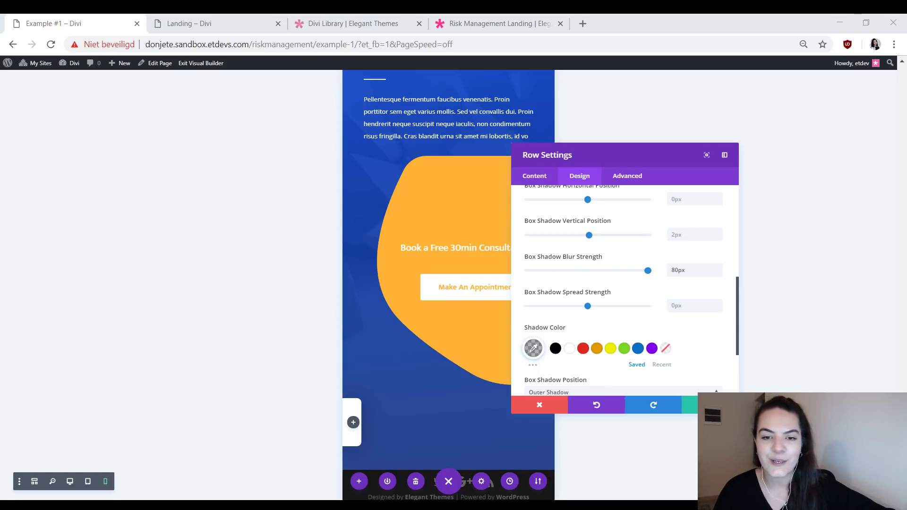
- Add custom CSS to the row's main element: position:fixed; left: 0px; top: 33%; bottom: 33%; z-index: 9999;
left_click(621, 181)
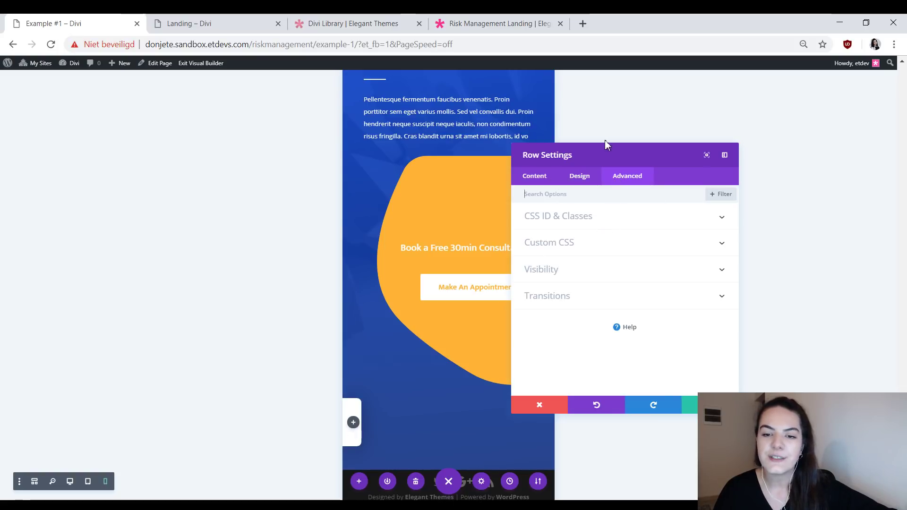
left_click(601, 245)
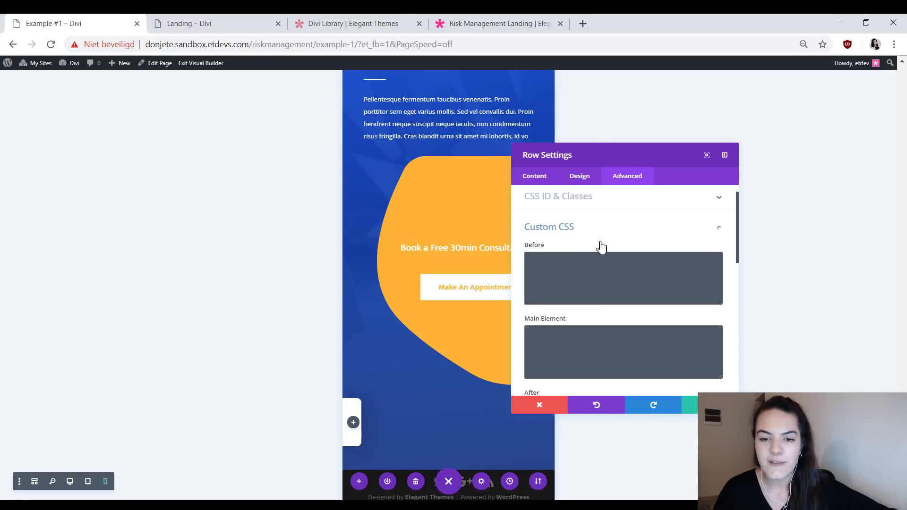
left_click(570, 335)
type("position:fixed; left: 0px; top: 33%; bottom: 32%; z-index: 9999;")
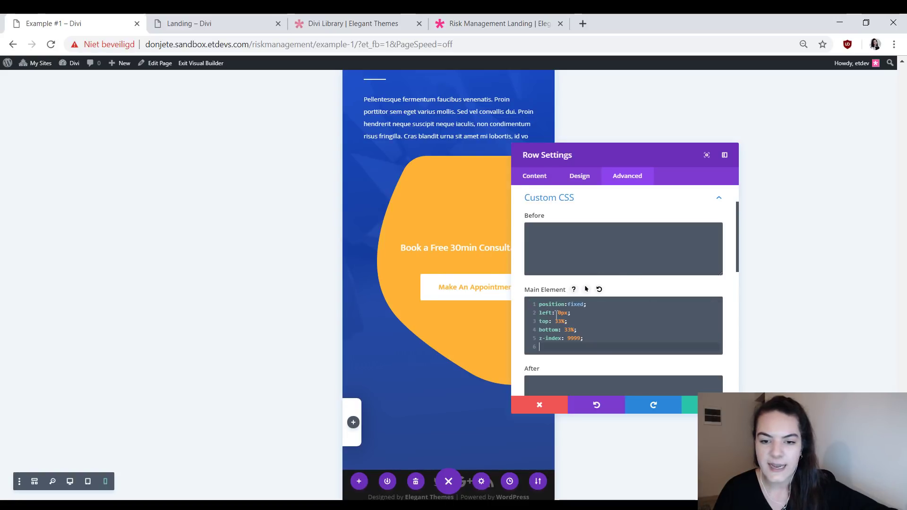
- Review the position, left, top, bottom and z-index lines of the row's main element CSS
left_click(610, 339)
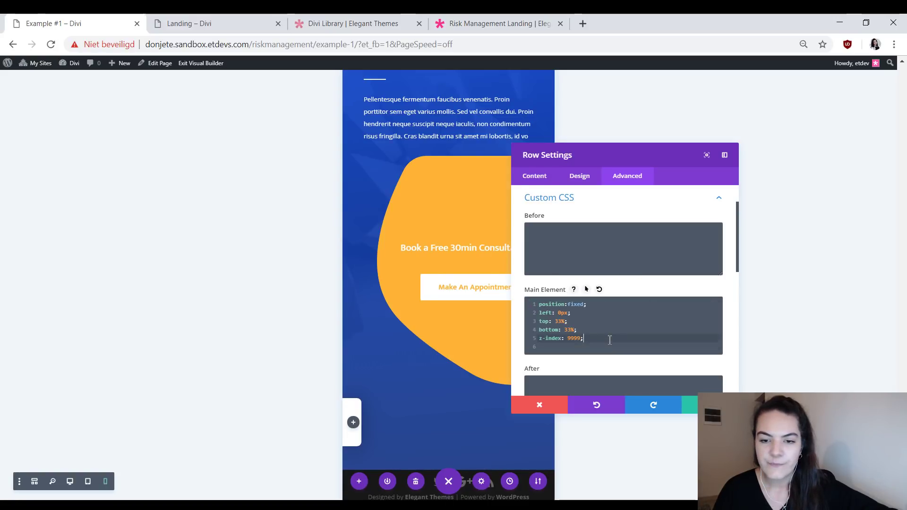
left_click(561, 305)
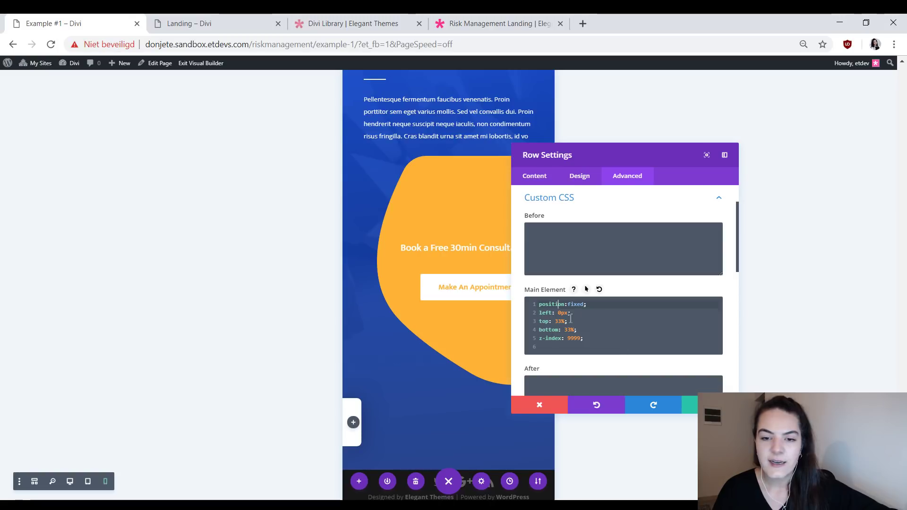
left_click(562, 313)
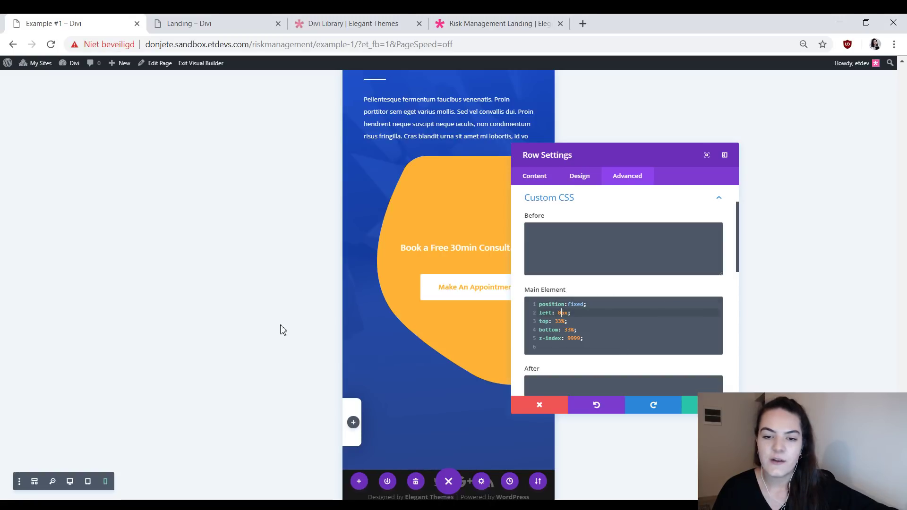
left_click(556, 322)
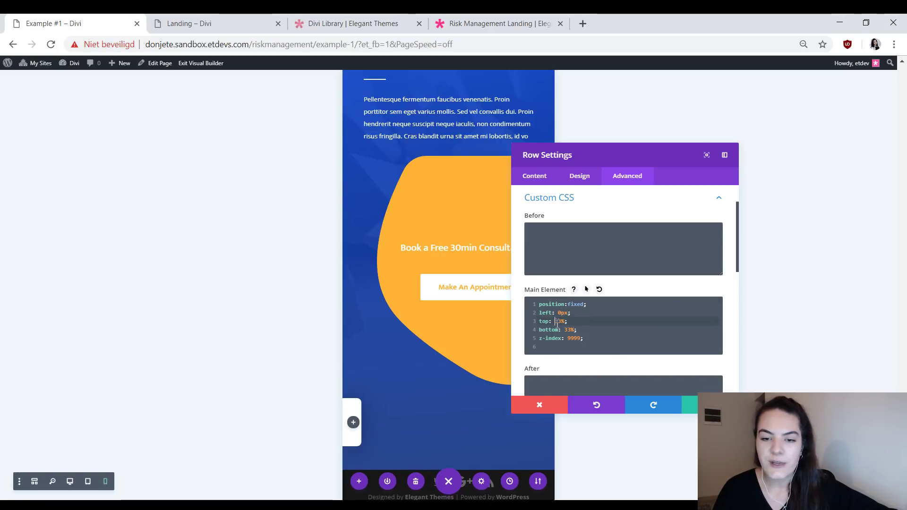
left_click(571, 330)
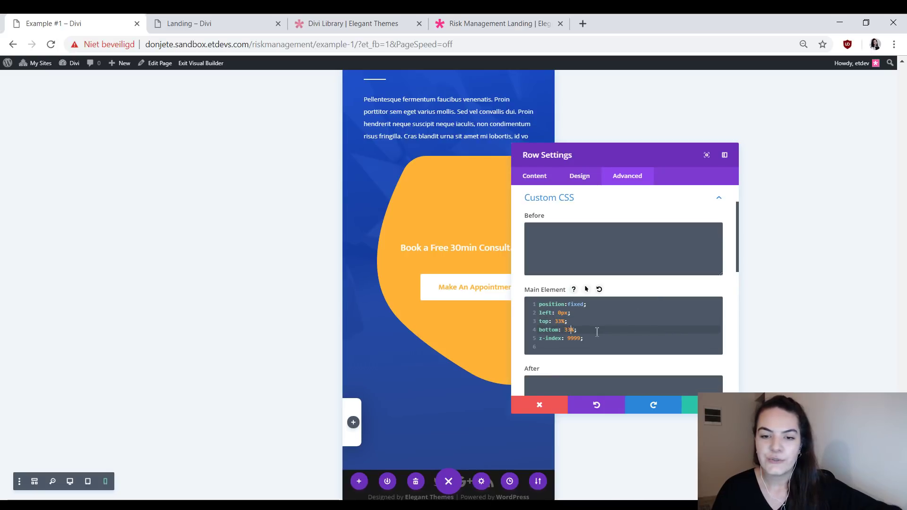
left_click(568, 339)
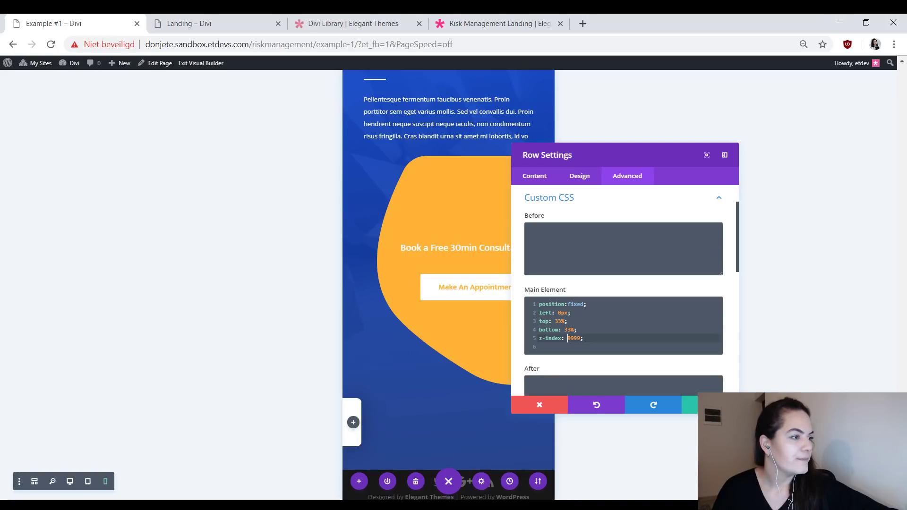
- Save the row settings and return the page to desktop view
left_click(705, 406)
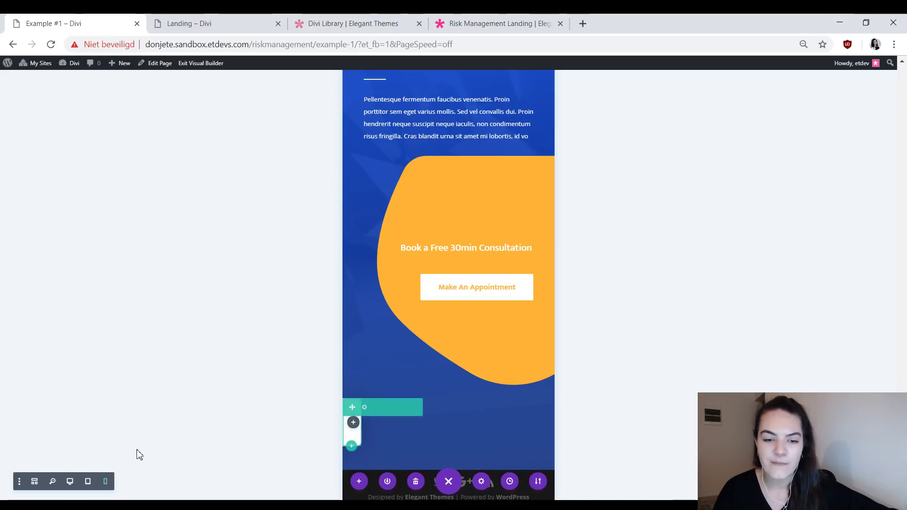
left_click(70, 481)
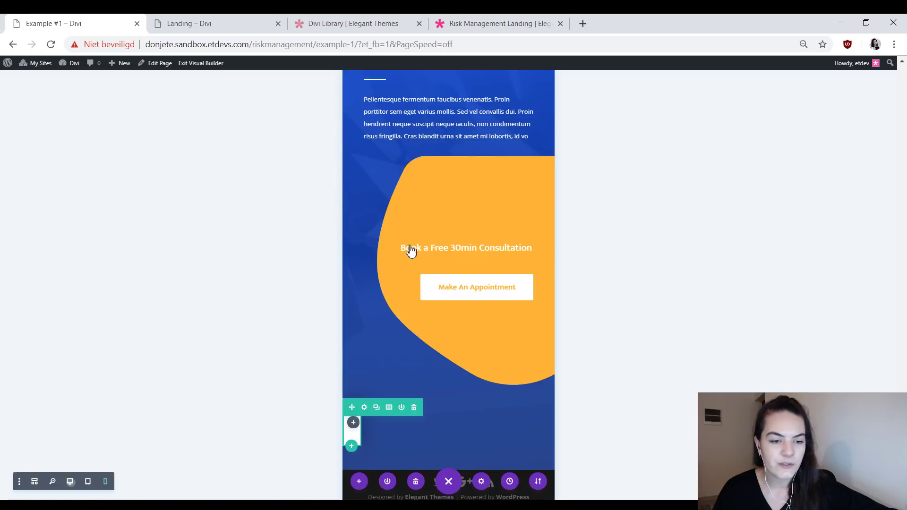
scroll(313, 310, "down", 3)
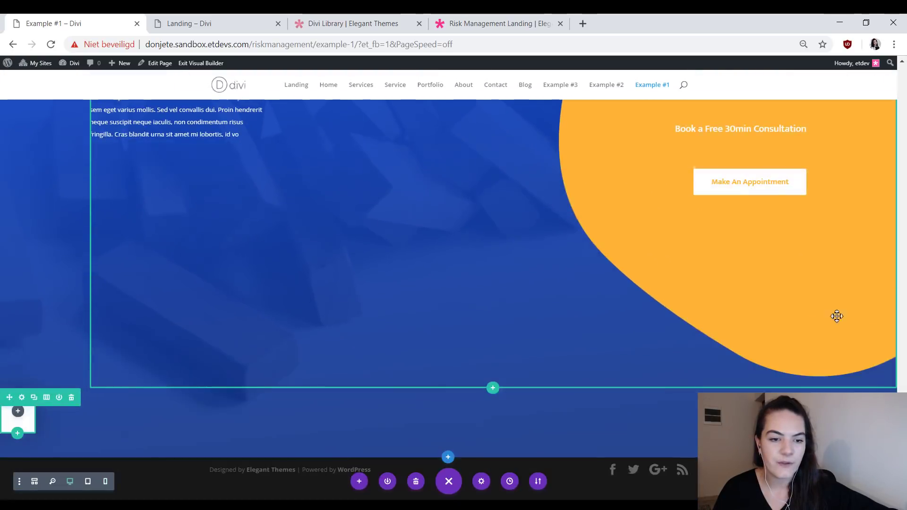
- Search the modules for "blu" and insert a Blurb module into the narrow white row
left_click(18, 414)
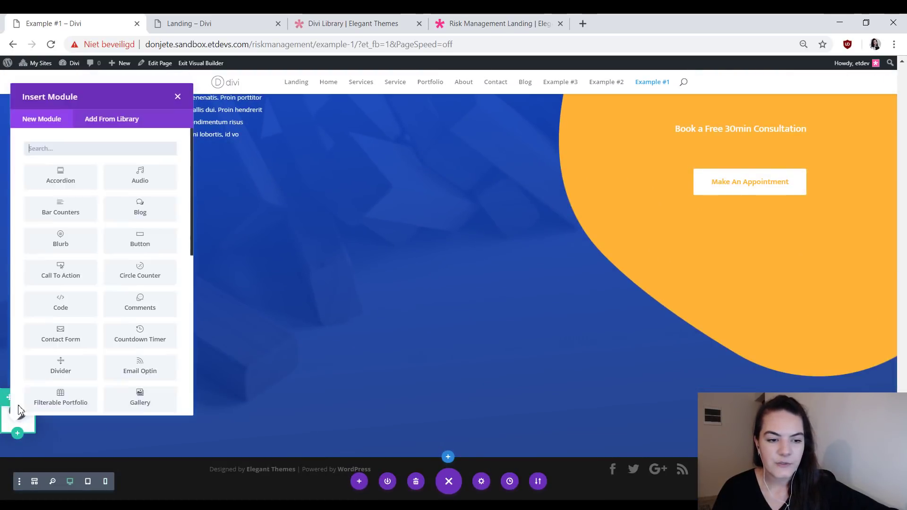
type("blu")
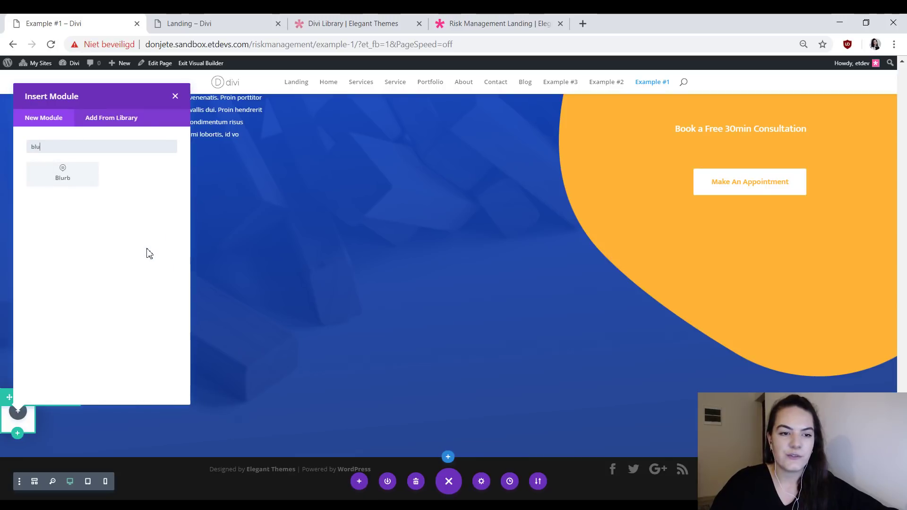
left_click(70, 174)
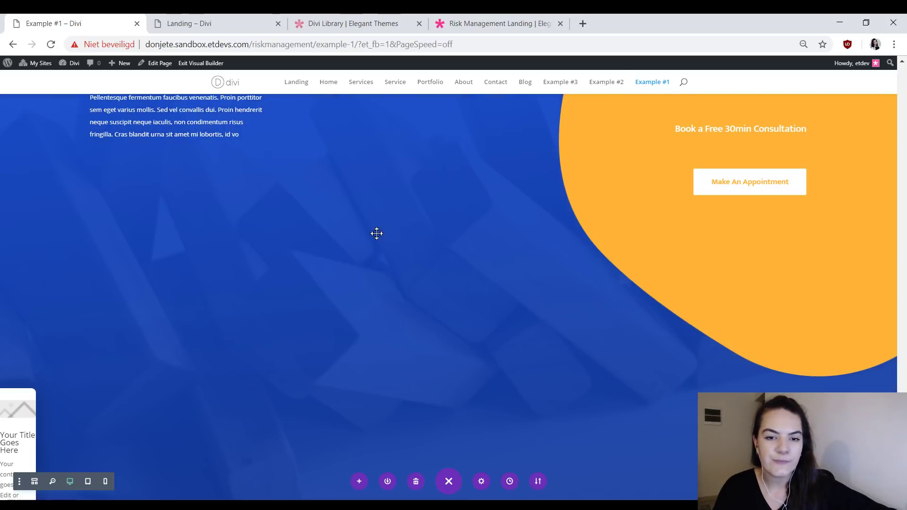
- Clear the placeholder body text and the title of the new blurb
scroll(307, 279, "down", 2)
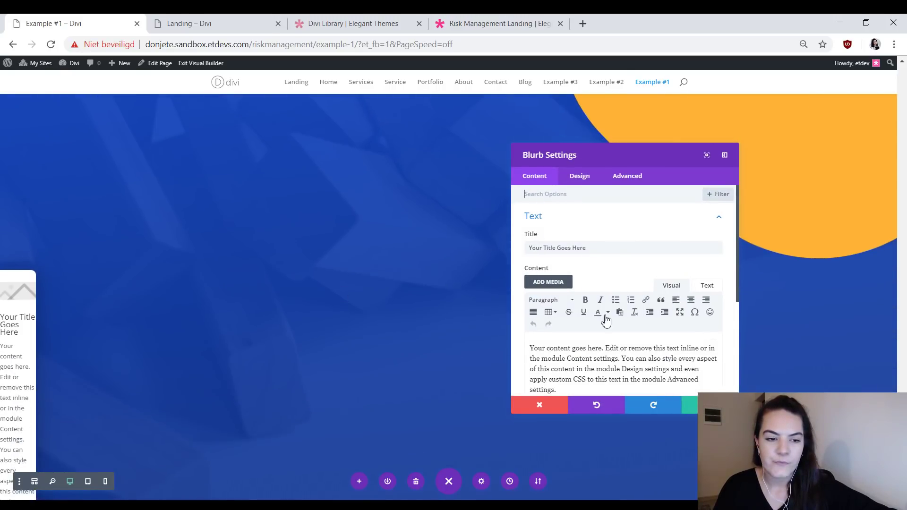
triple_click(594, 359)
key("BackSpace")
left_click(626, 254)
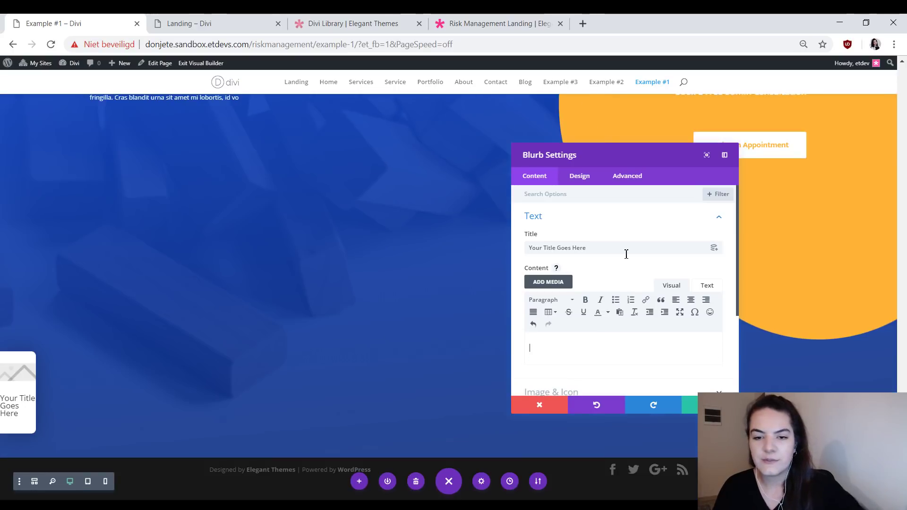
key("ctrl+a")
key("BackSpace")
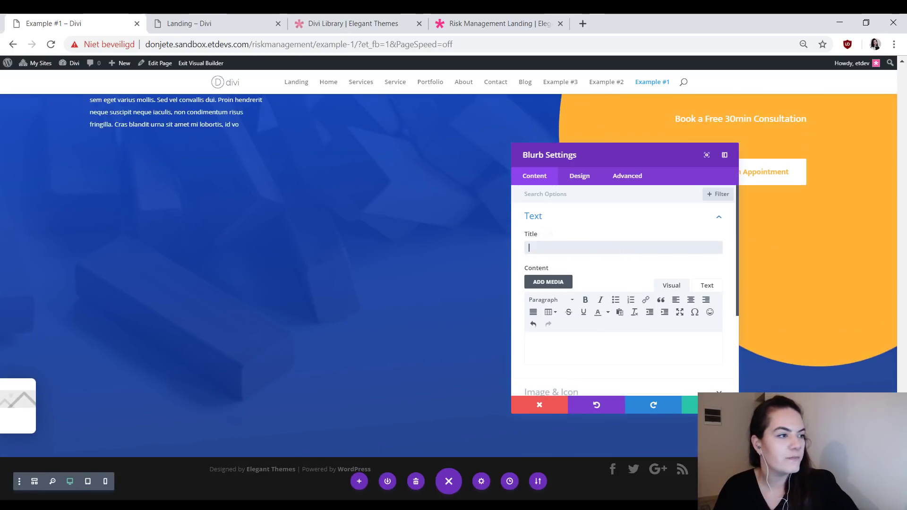
- Make the blurb use an icon instead of an image and choose the double speech bubble icon
scroll(632, 354, "down", 3)
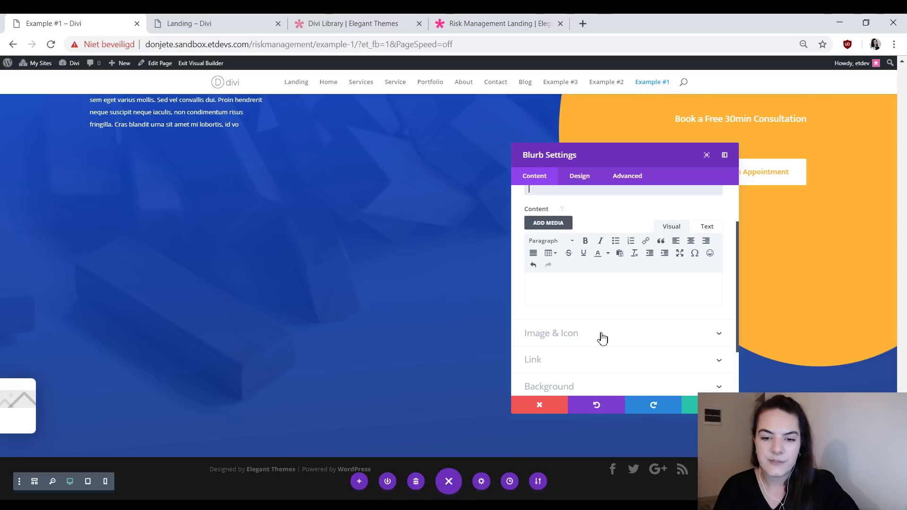
left_click(602, 338)
left_click(716, 275)
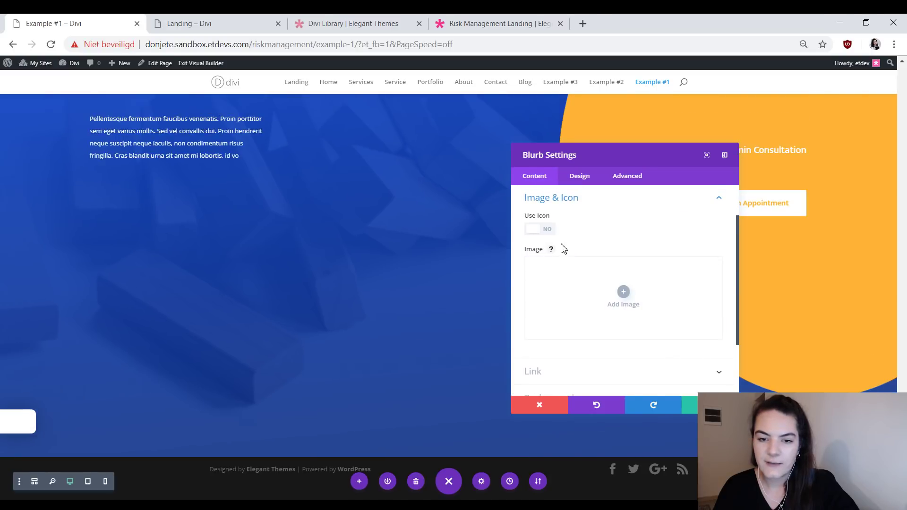
left_click(536, 232)
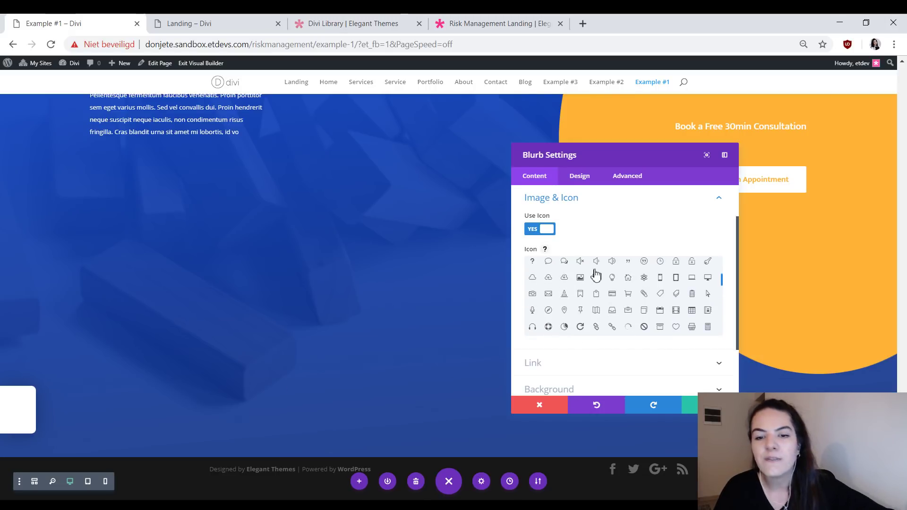
left_click(565, 262)
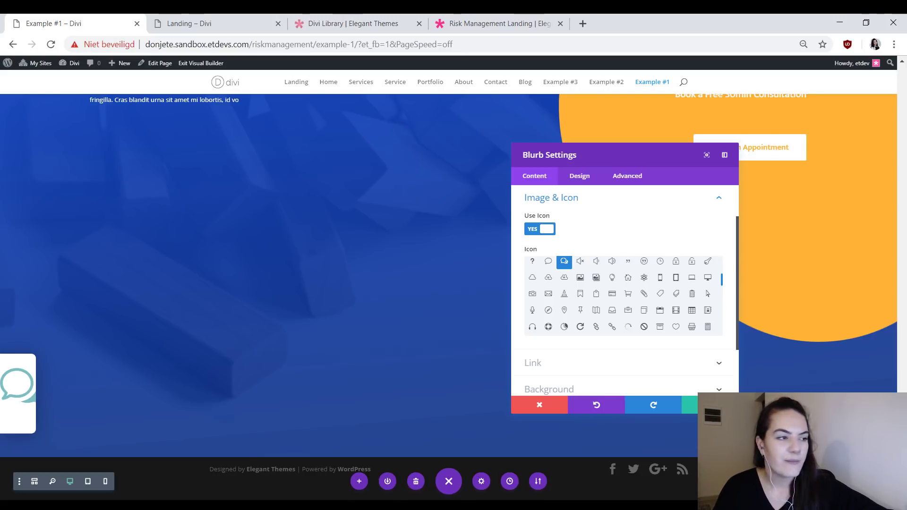
- Color the blurb icon black and enable a custom, responsive icon font size of 2vw for desktop
left_click(579, 179)
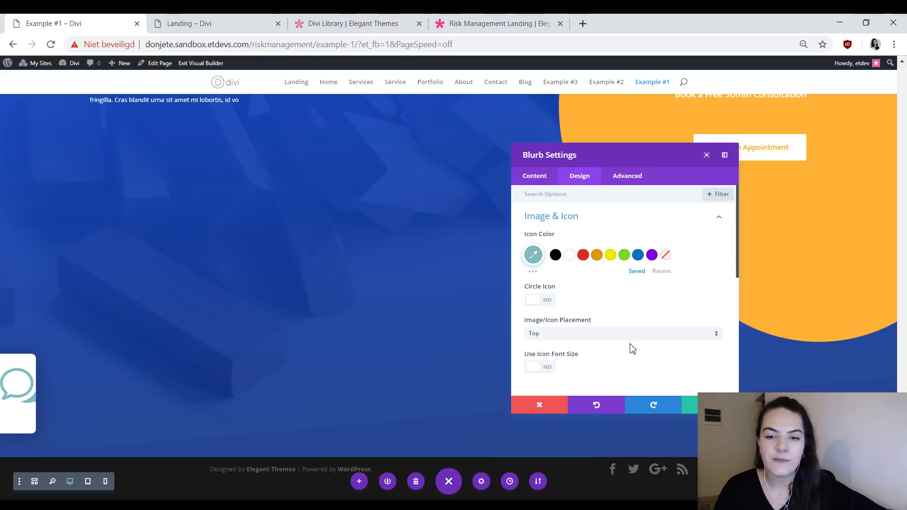
left_click(556, 256)
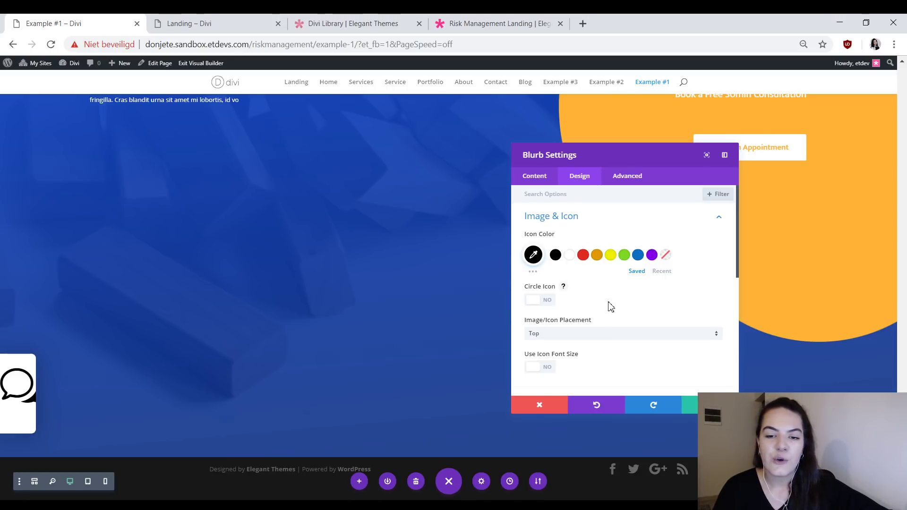
left_click(540, 375)
scroll(614, 335, "down", 2)
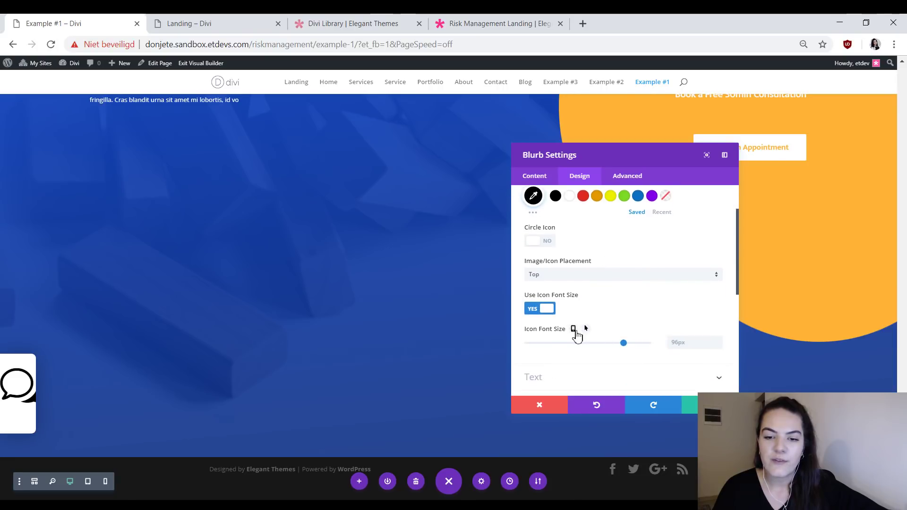
left_click(574, 330)
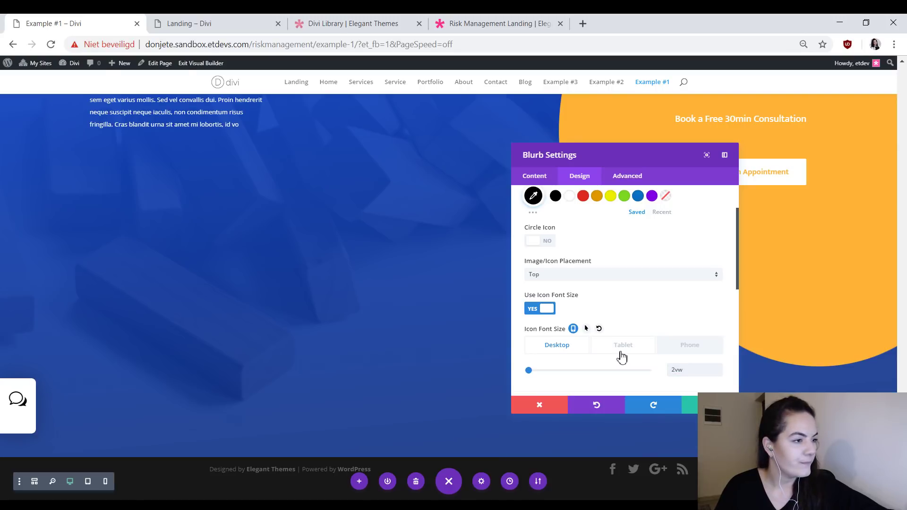
- Set the blurb's icon font size to 4vw for tablet and 5vw for phone
left_click(622, 350)
left_click(695, 370)
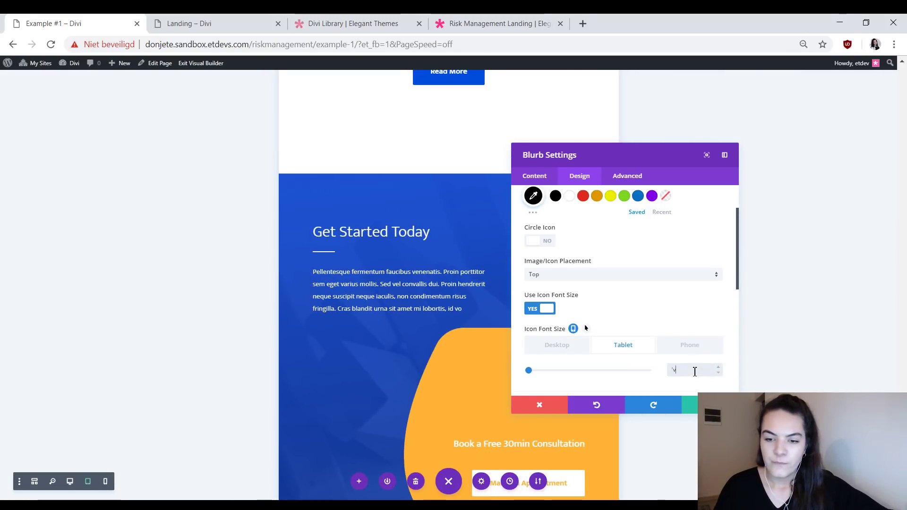
type("4vw")
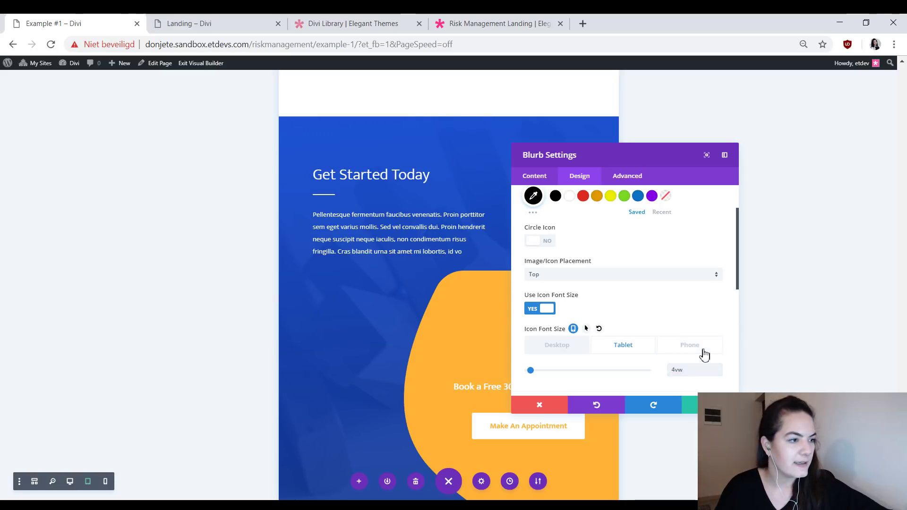
left_click(703, 351)
left_click(692, 366)
type("5v")
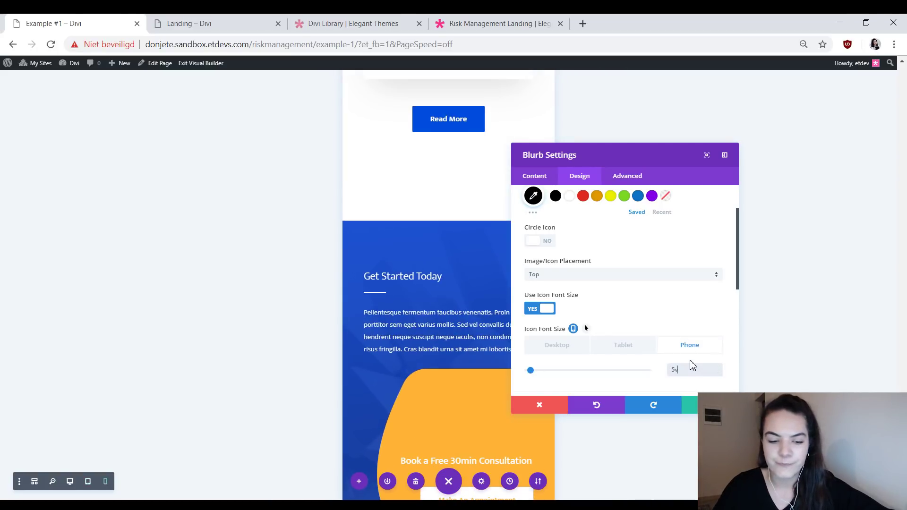
type("w")
- Check the icon in the phone preview, return to the desktop size and save the blurb settings
scroll(363, 319, "down", 1)
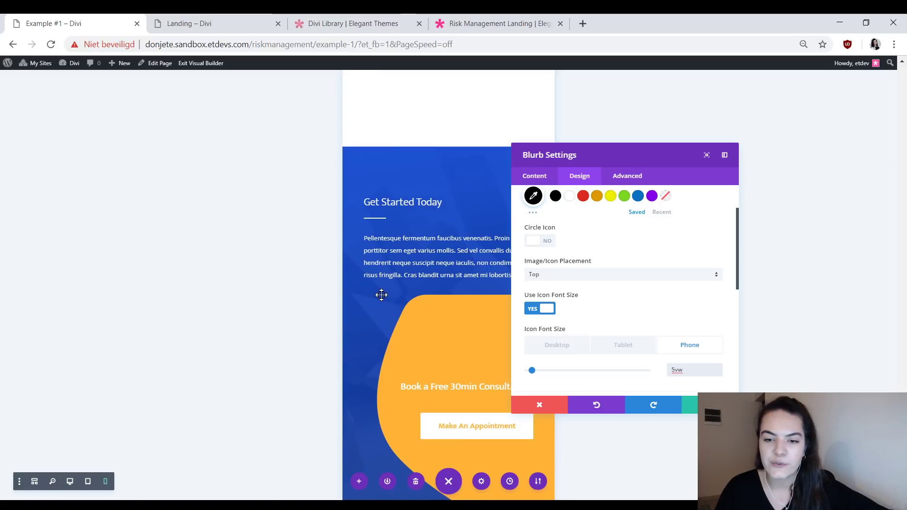
scroll(392, 310, "down", 3)
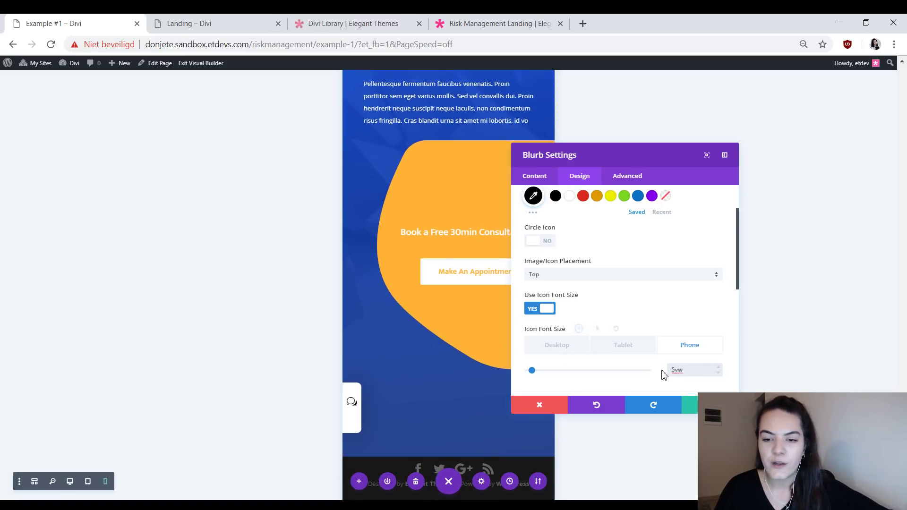
double_click(683, 370)
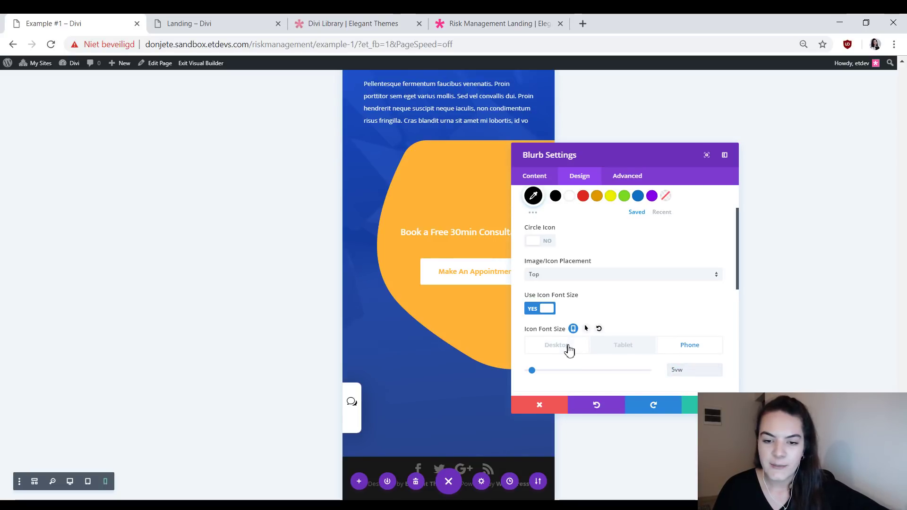
left_click(558, 346)
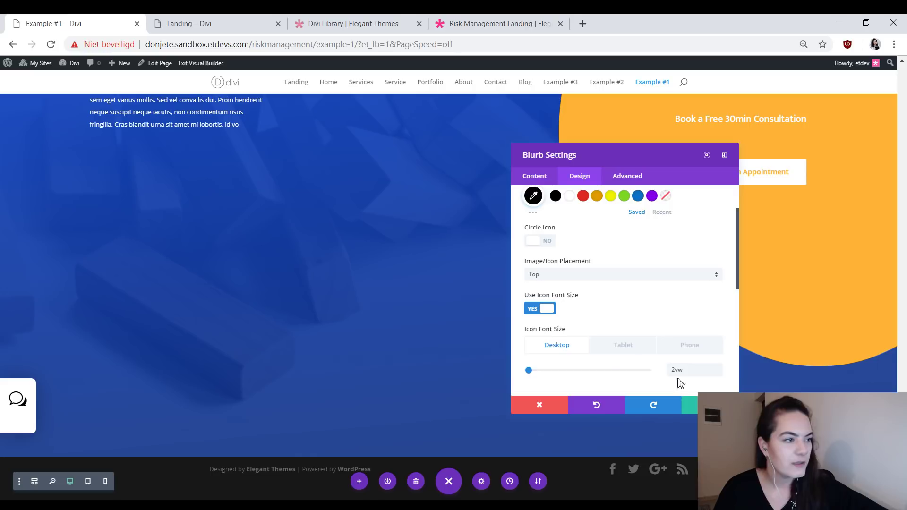
left_click(690, 404)
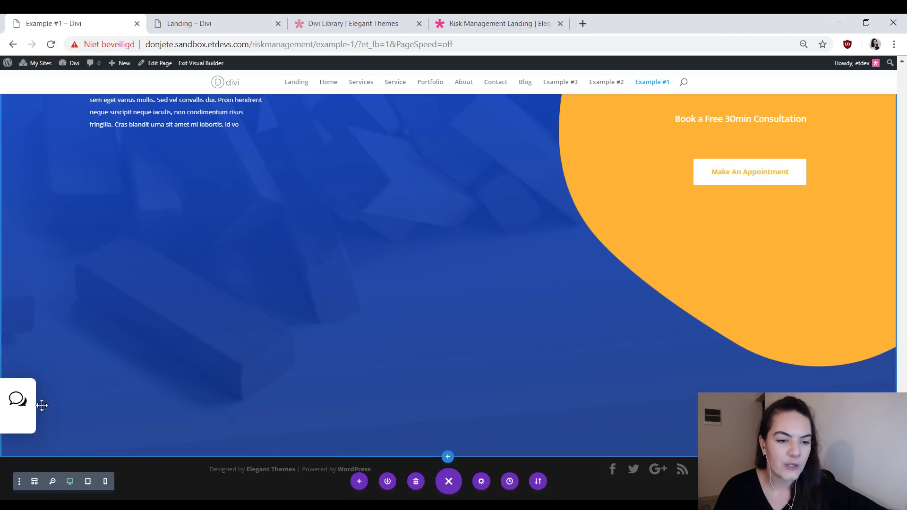
- Duplicate the speech bubble blurb three times within the narrow white row
mouse_move(27, 398)
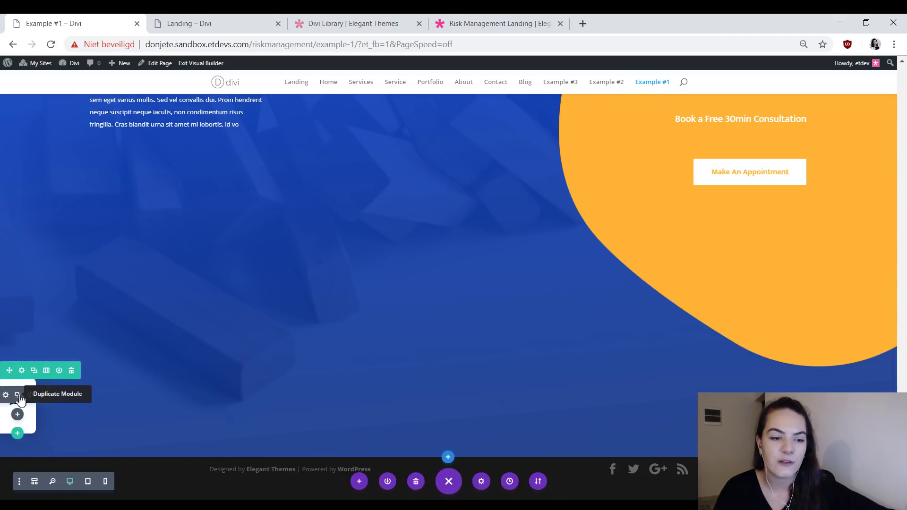
left_click(18, 397)
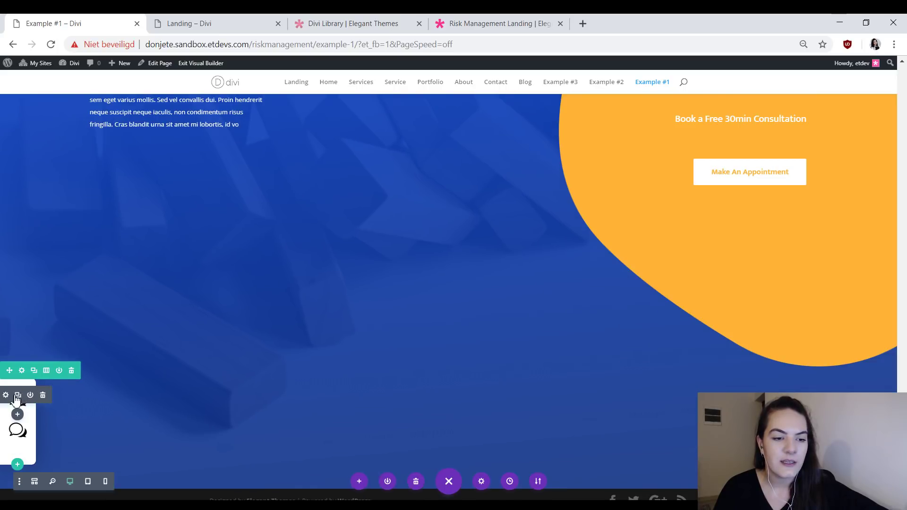
left_click(17, 397)
left_click(17, 397)
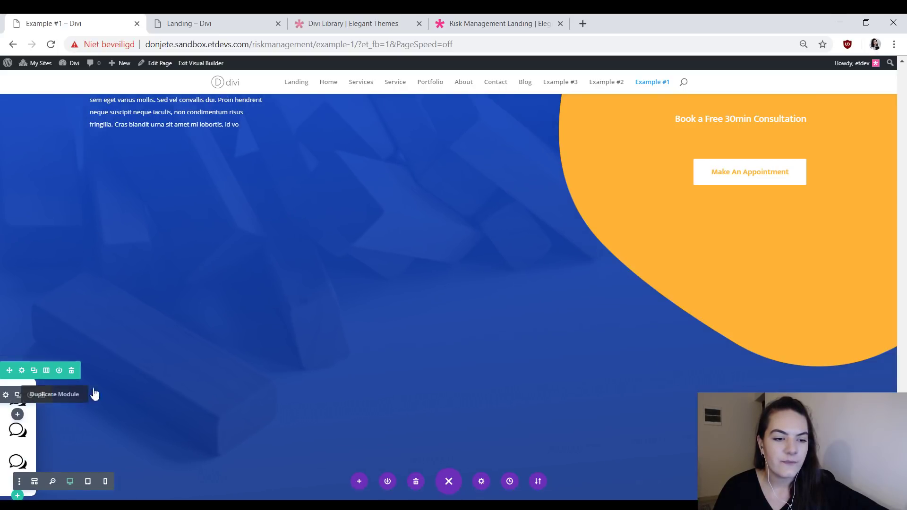
- Change the second blurb's icon to the circled double left arrow and save it
scroll(283, 359, "down", 1)
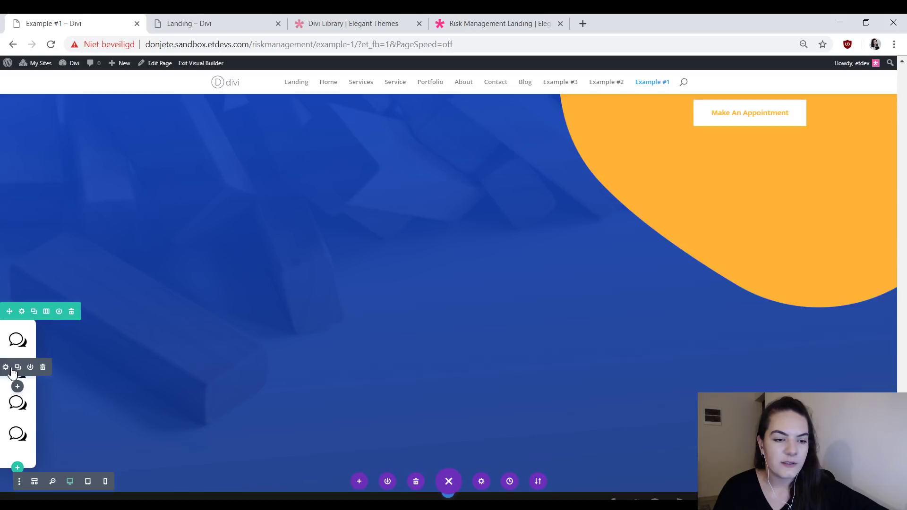
left_click(8, 368)
scroll(601, 352, "down", 3)
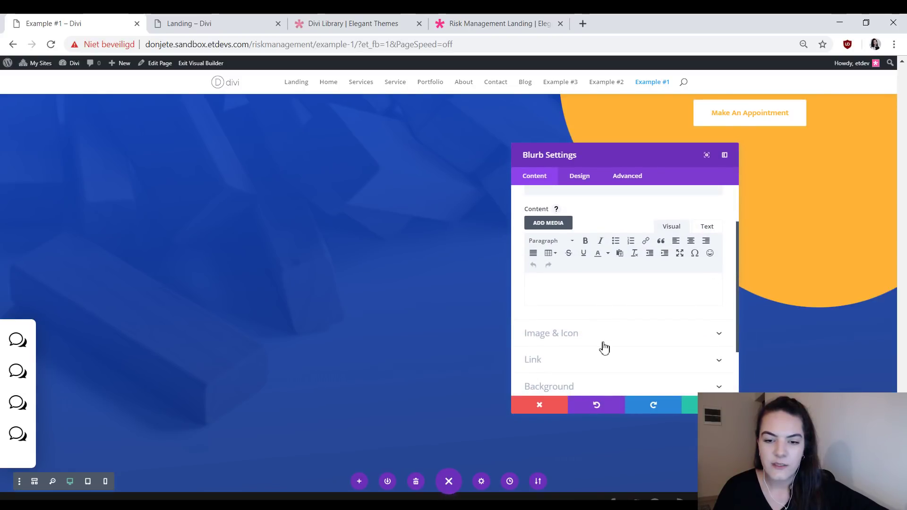
left_click(602, 348)
left_click(644, 297)
left_click(691, 405)
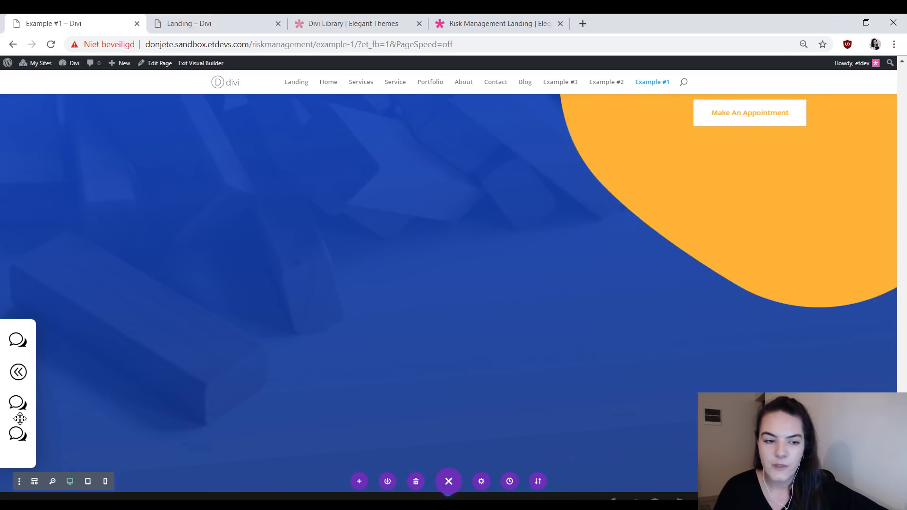
- Change the third blurb's icon to the checked box and save it
left_click(6, 398)
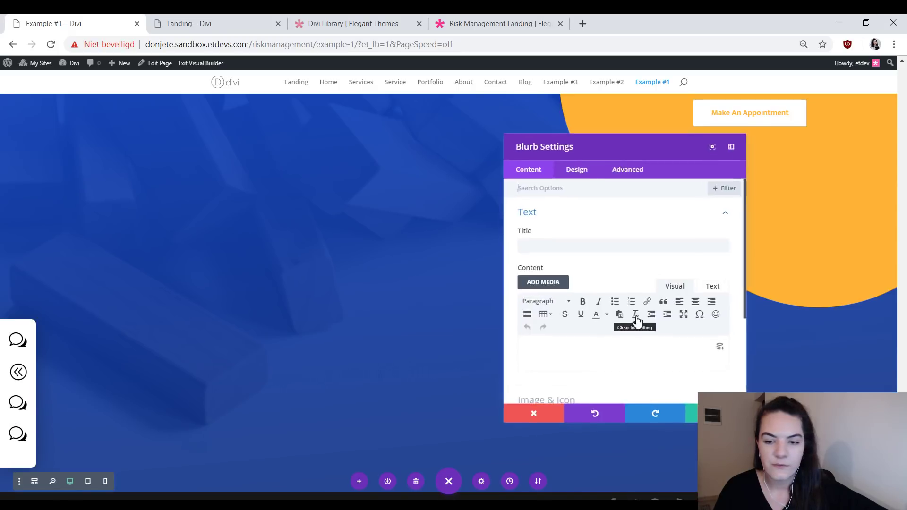
scroll(629, 326, "down", 5)
left_click(622, 283)
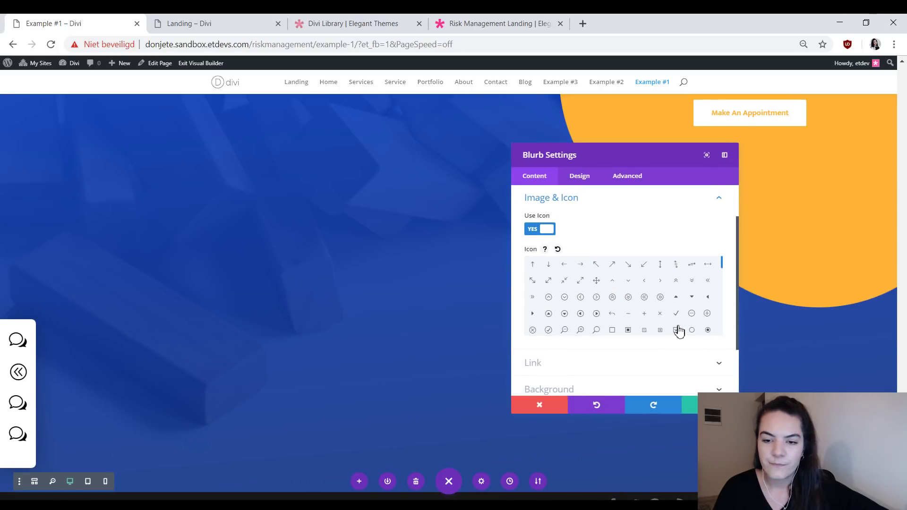
left_click(676, 330)
left_click(690, 405)
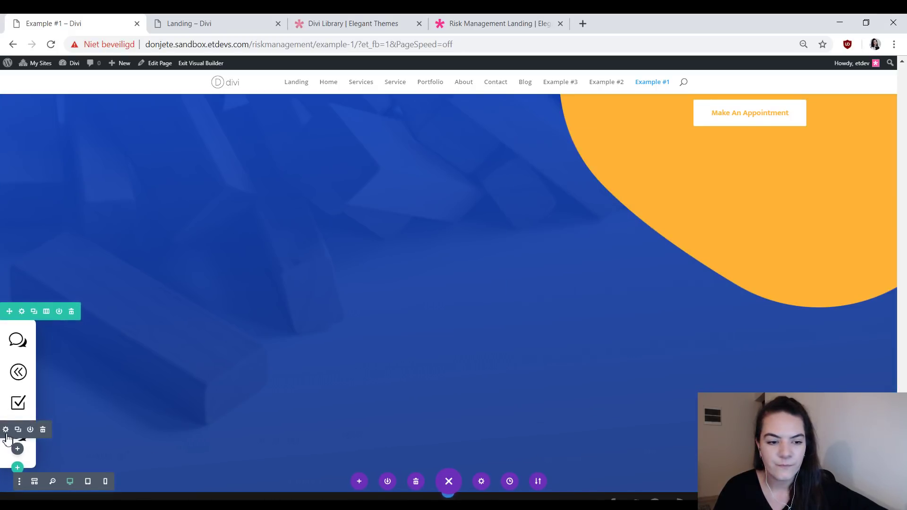
- Change the fourth blurb's icon to the envelope and save it
left_click(5, 430)
scroll(628, 350, "down", 4)
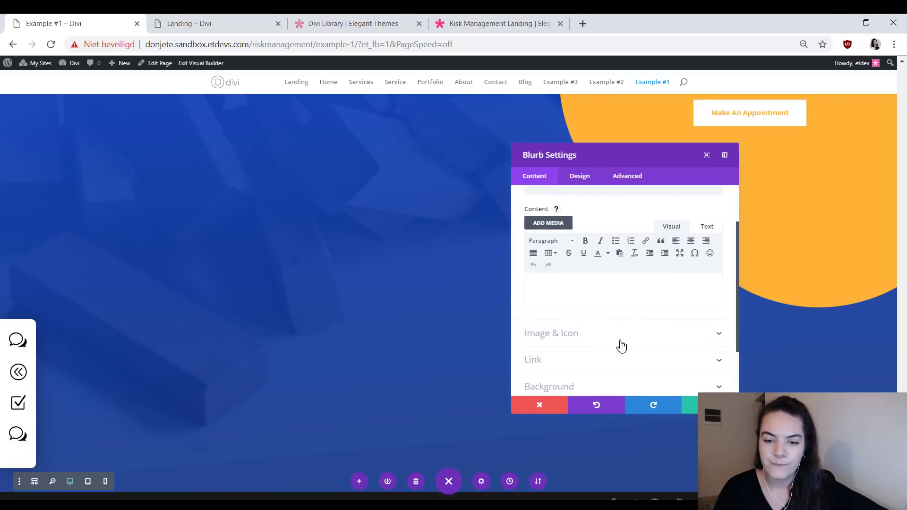
left_click(619, 336)
scroll(657, 307, "down", 5)
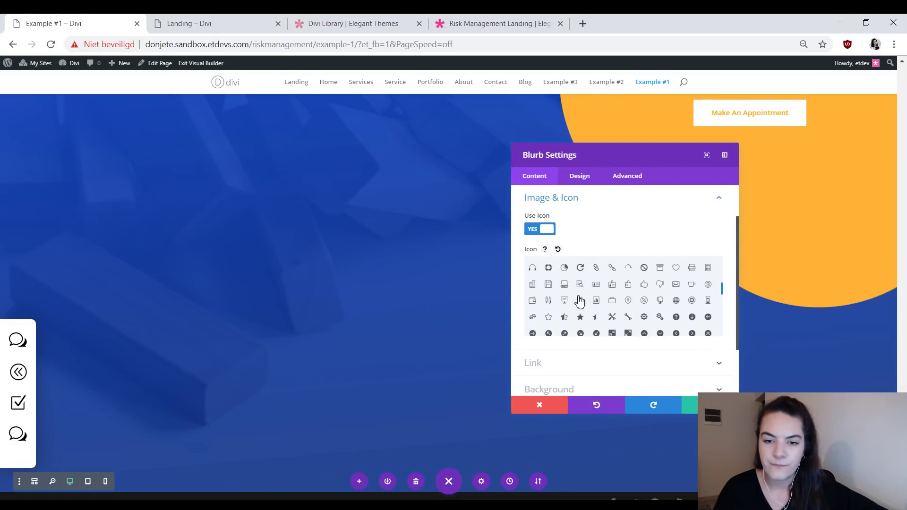
scroll(559, 303, "up", 3)
left_click(549, 295)
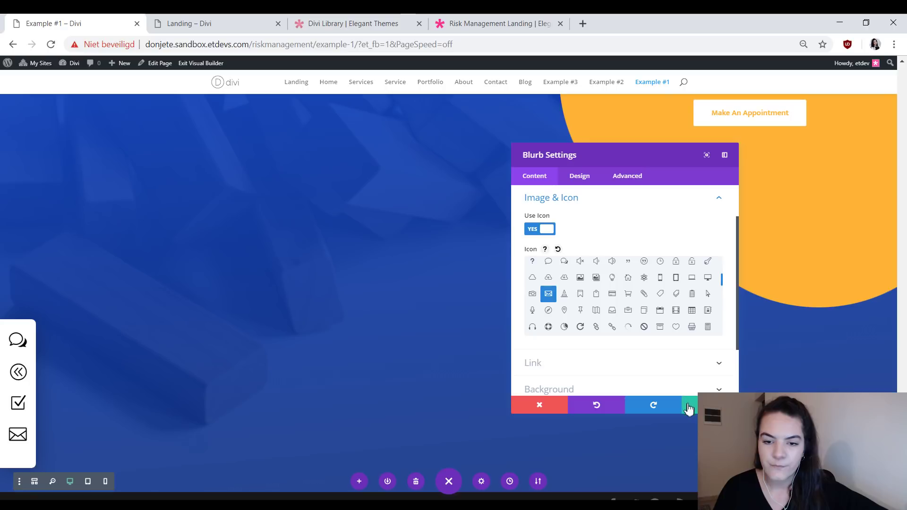
left_click(690, 405)
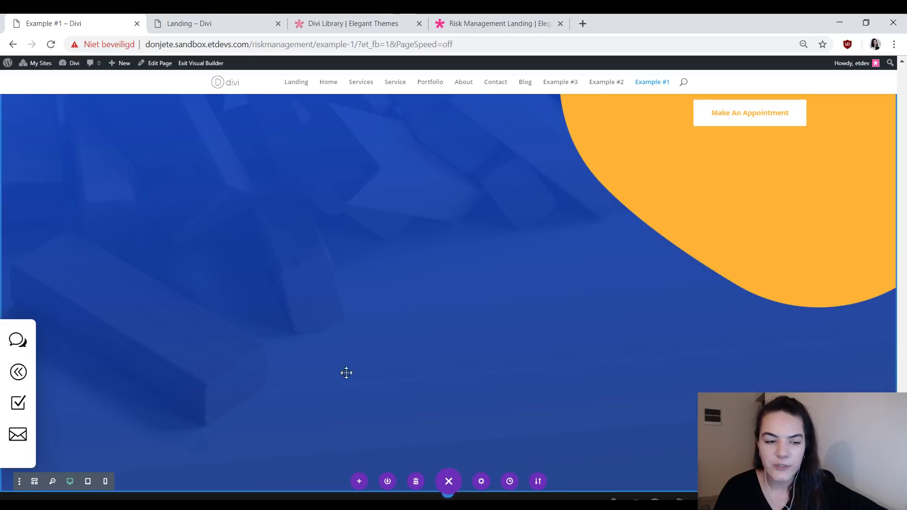
scroll(216, 334, "up", 3)
scroll(215, 335, "down", 4)
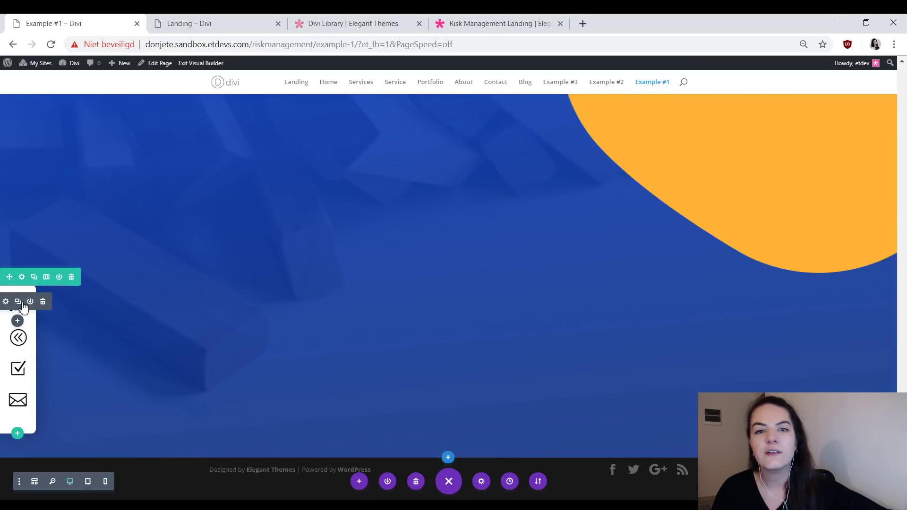
scroll(430, 340, "up", 10)
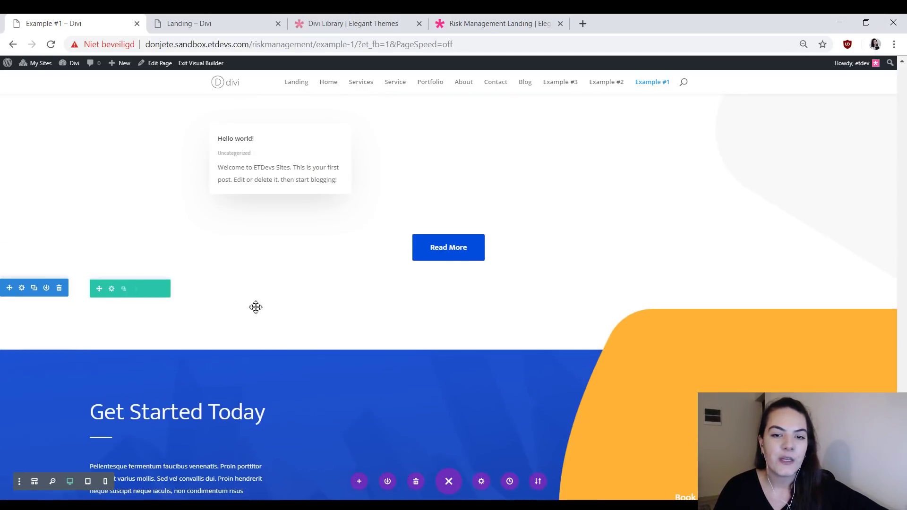
scroll(360, 291, "up", 15)
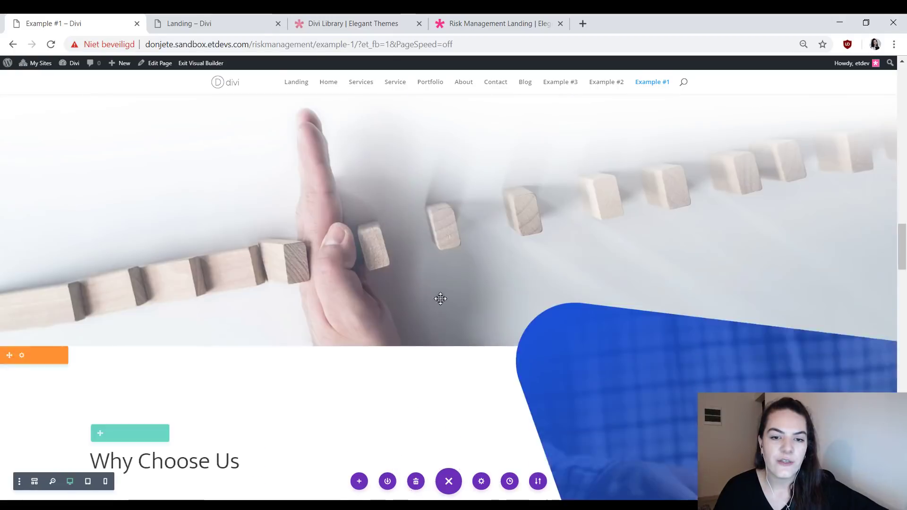
- Copy the CSS ID fixed-icon-navigation-1 from the settings of the Operations & Risk Consultation section and close them
scroll(294, 249, "up", 15)
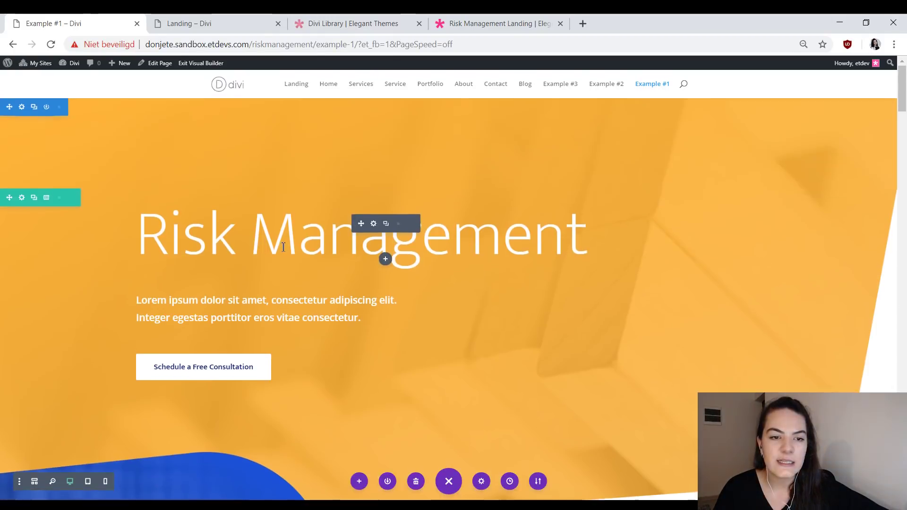
scroll(292, 251, "down", 10)
scroll(419, 337, "up", 3)
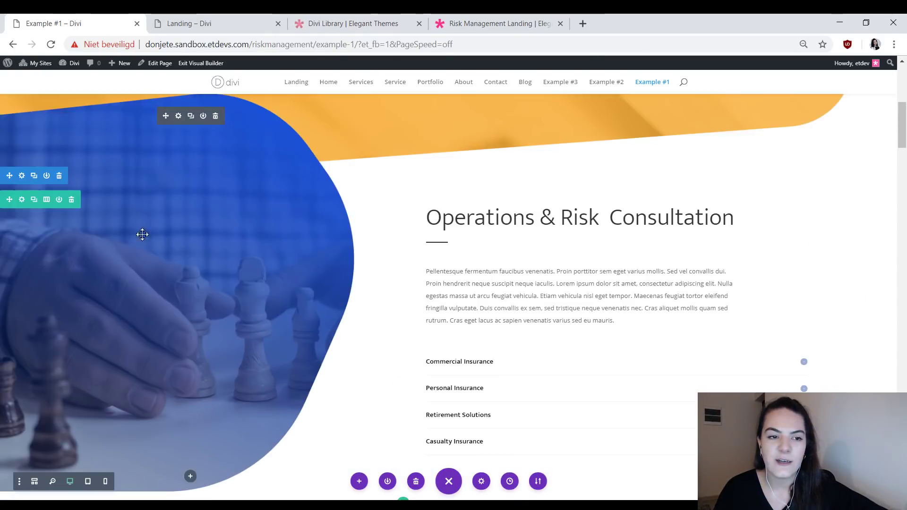
left_click(24, 178)
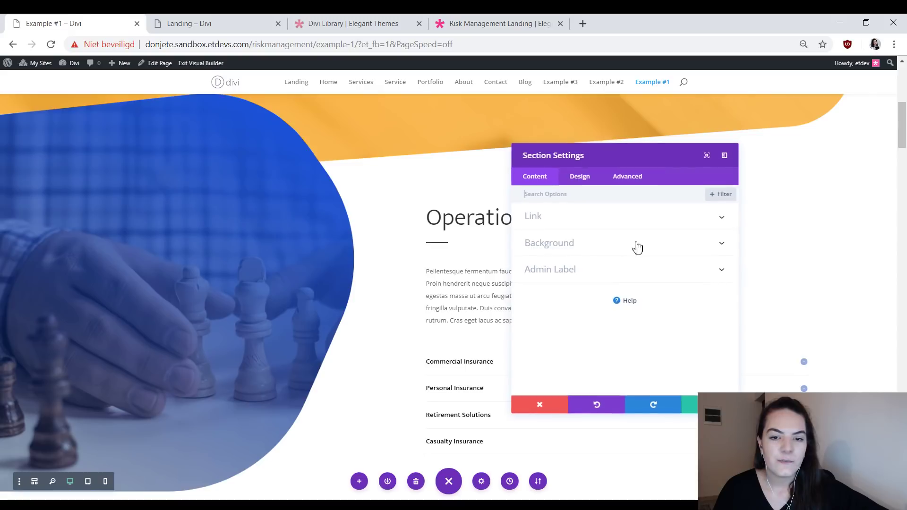
left_click(628, 181)
left_click(585, 217)
triple_click(569, 248)
key("ctrl+c")
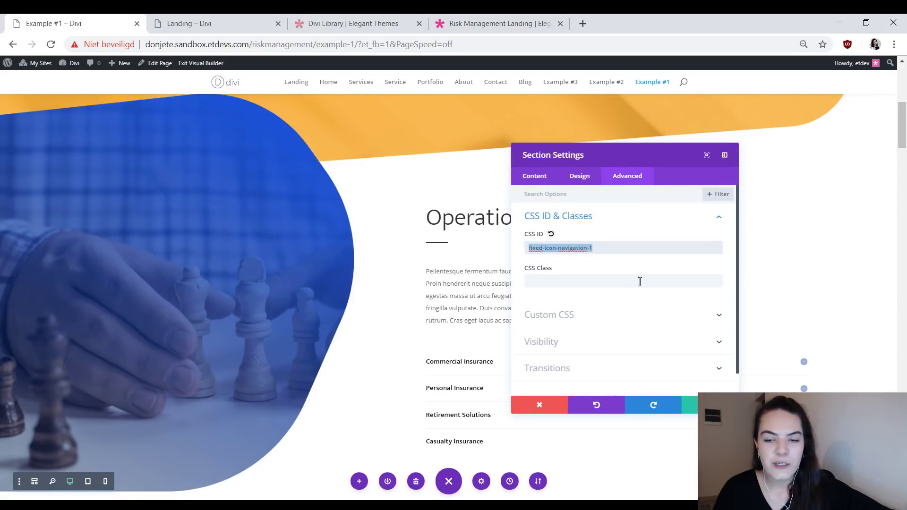
left_click(401, 249)
scroll(363, 242, "down", 20)
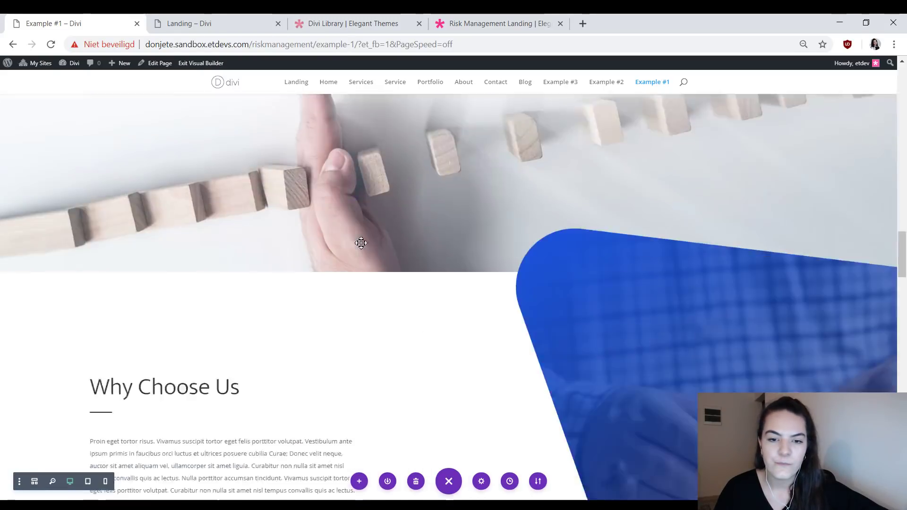
scroll(361, 242, "down", 15)
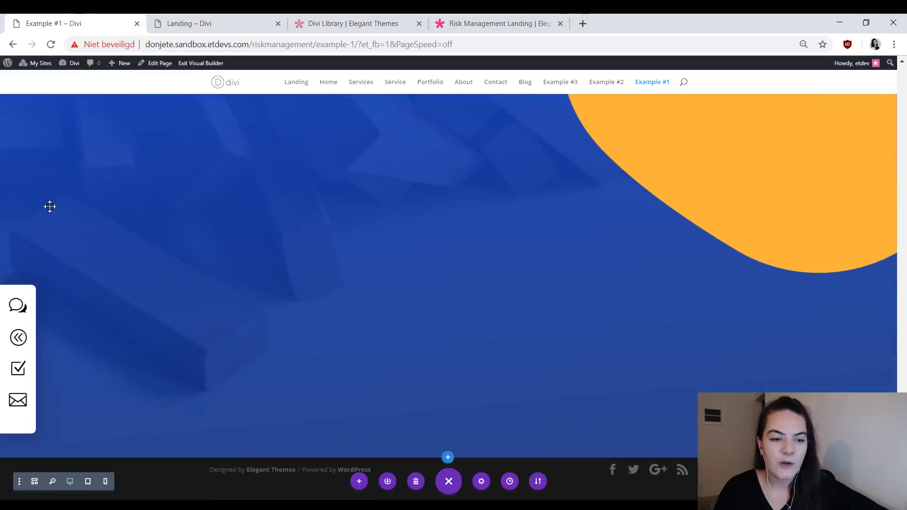
left_click(6, 301)
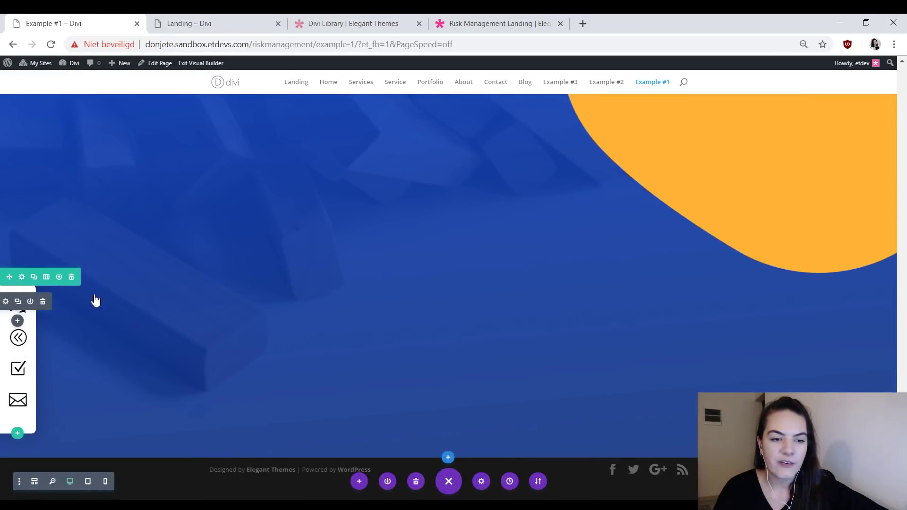
scroll(634, 326, "down", 5)
left_click(577, 312)
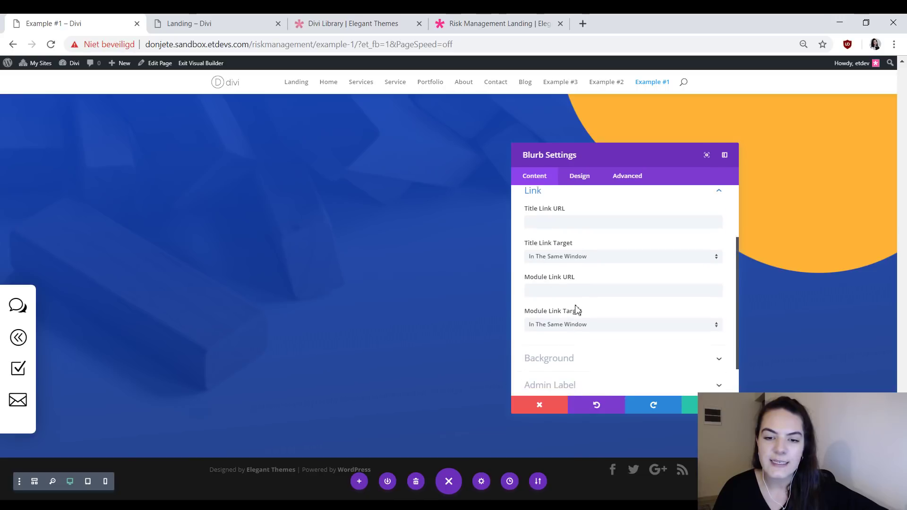
left_click(581, 298)
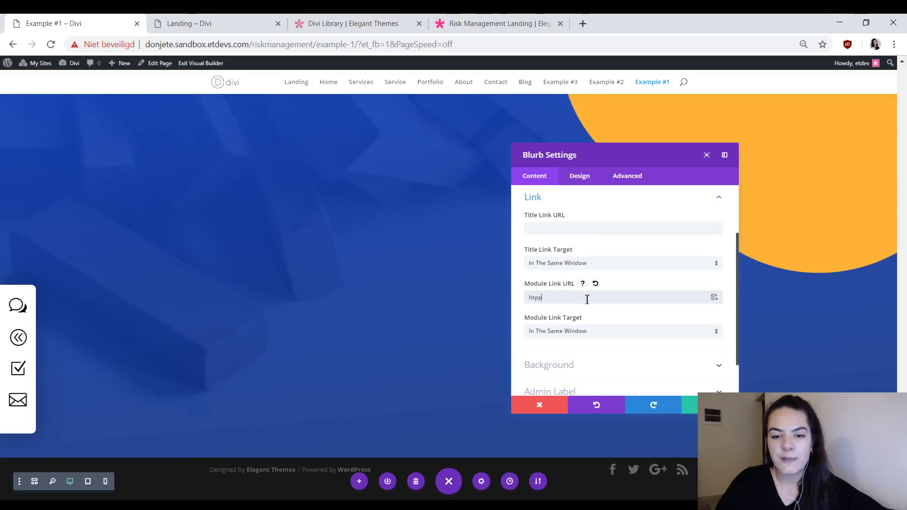
type("htpp")
key("BackSpace")
key("BackSpace")
type("tps://")
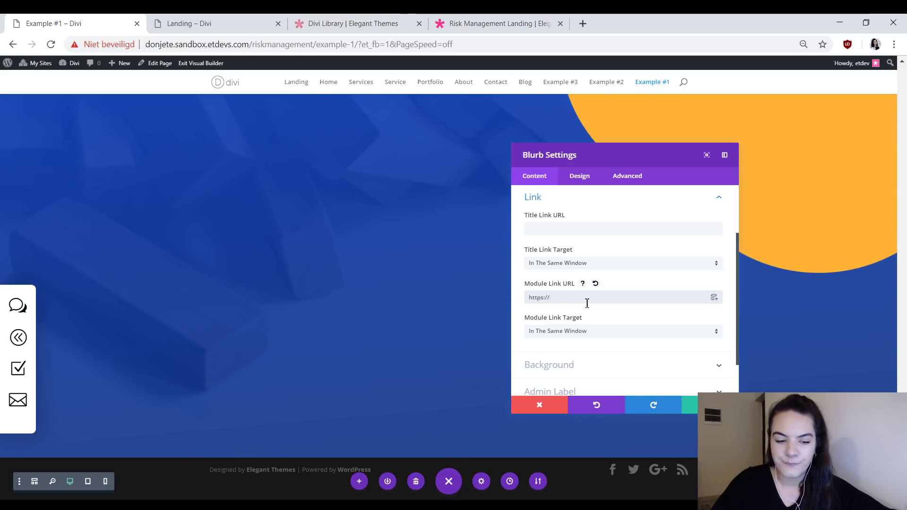
left_click(587, 303)
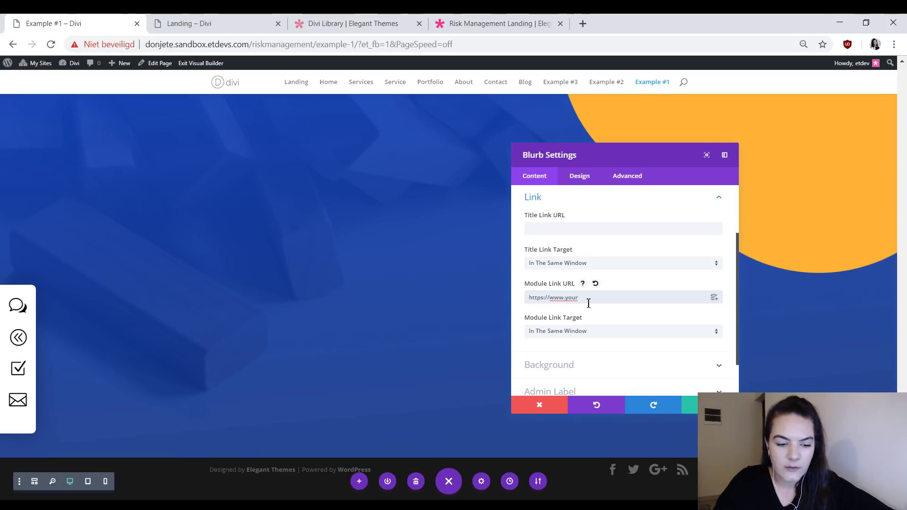
type("www.yourwebsite.com/page")
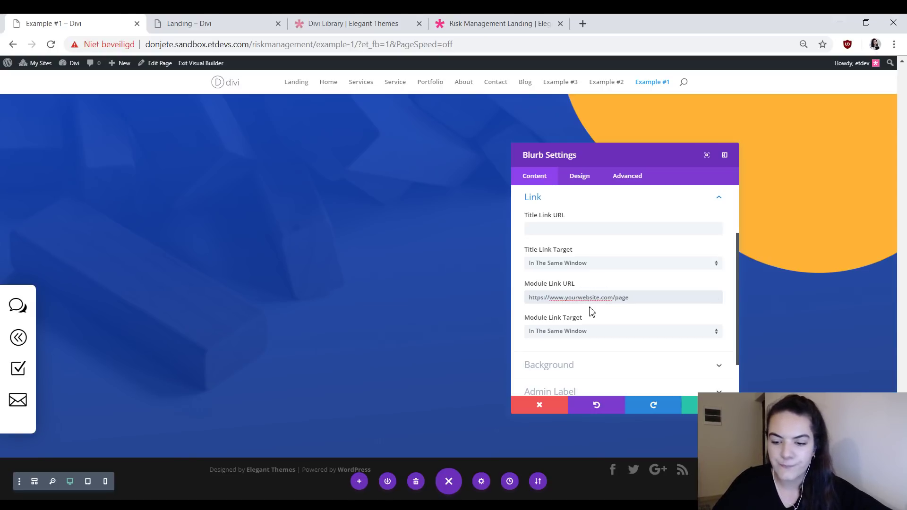
type("/")
type("'")
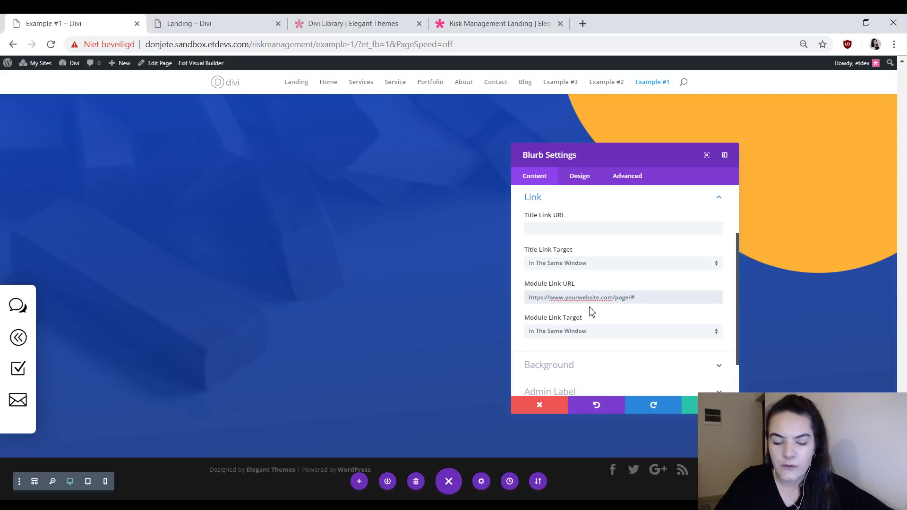
key("ctrl+v")
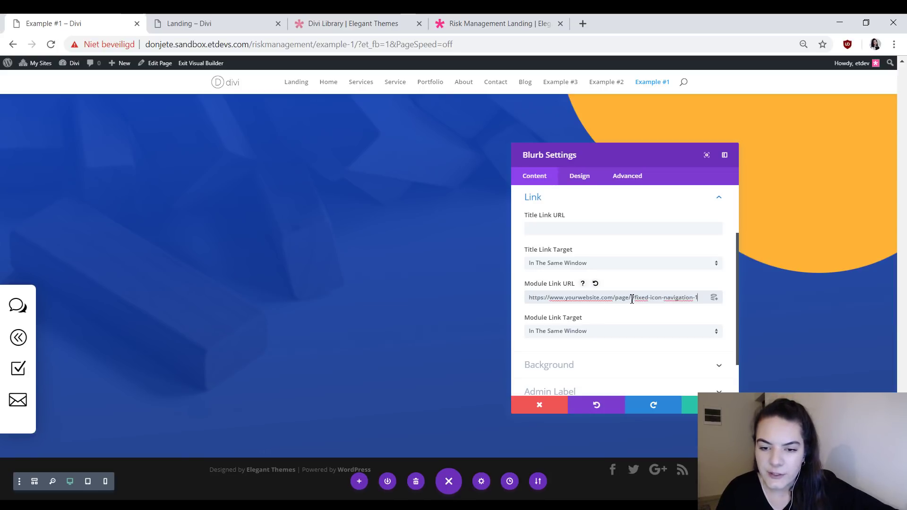
- Copy the complete Module Link URL of the speech bubble blurb and save the blurb settings
left_click_drag(633, 299, 513, 295)
key("ctrl+c")
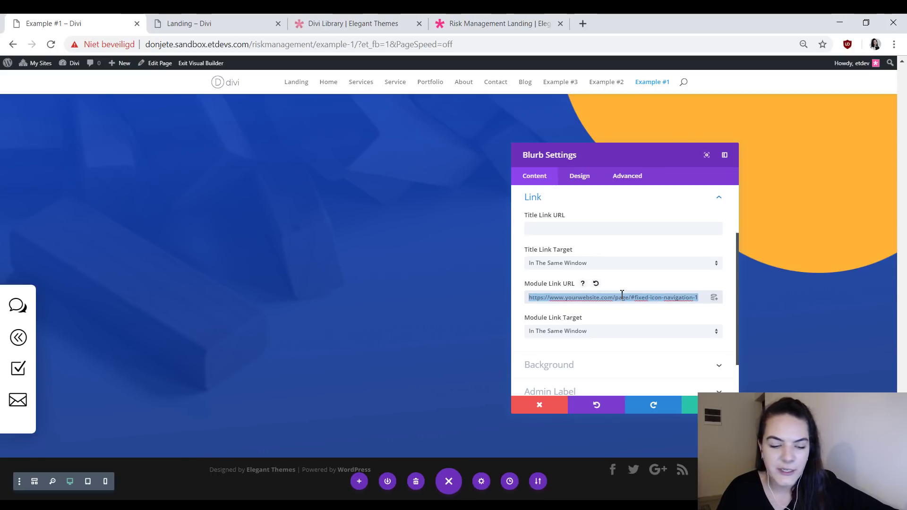
left_click(709, 405)
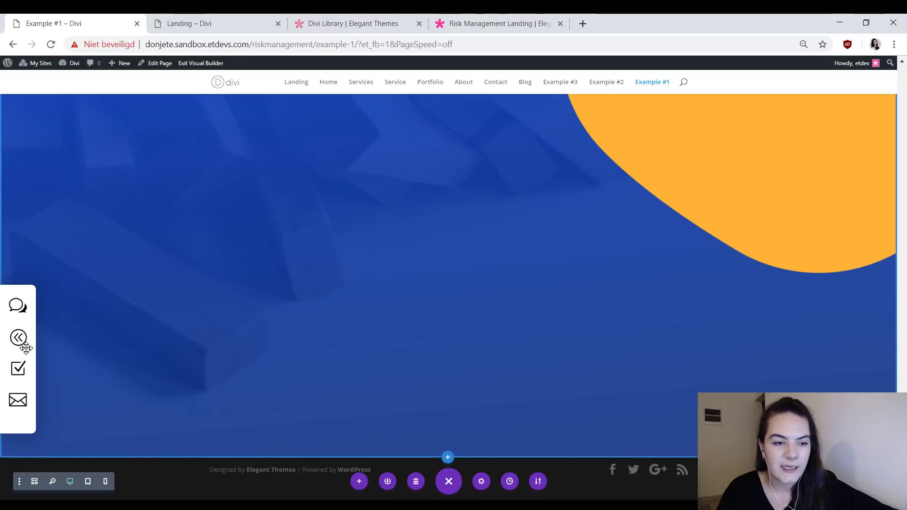
left_click(6, 333)
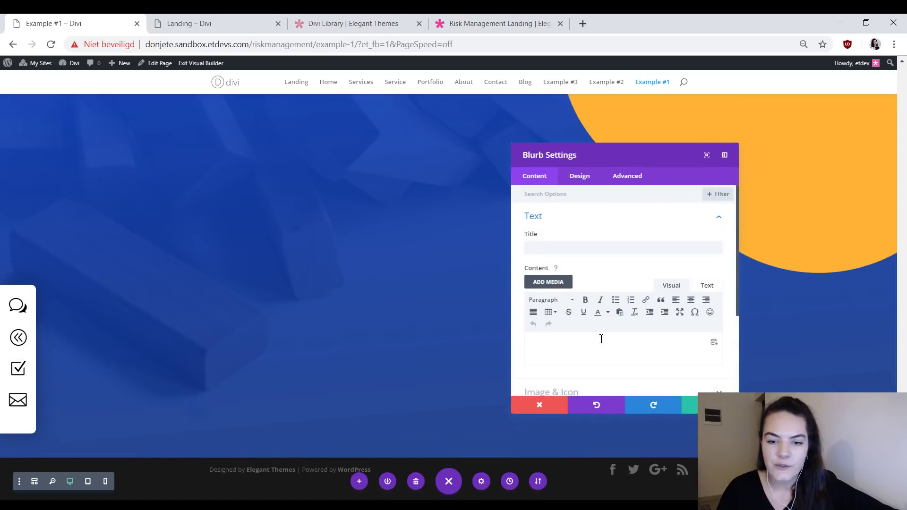
scroll(598, 340, "down", 2)
left_click(578, 360)
left_click(631, 297)
key("ctrl+v")
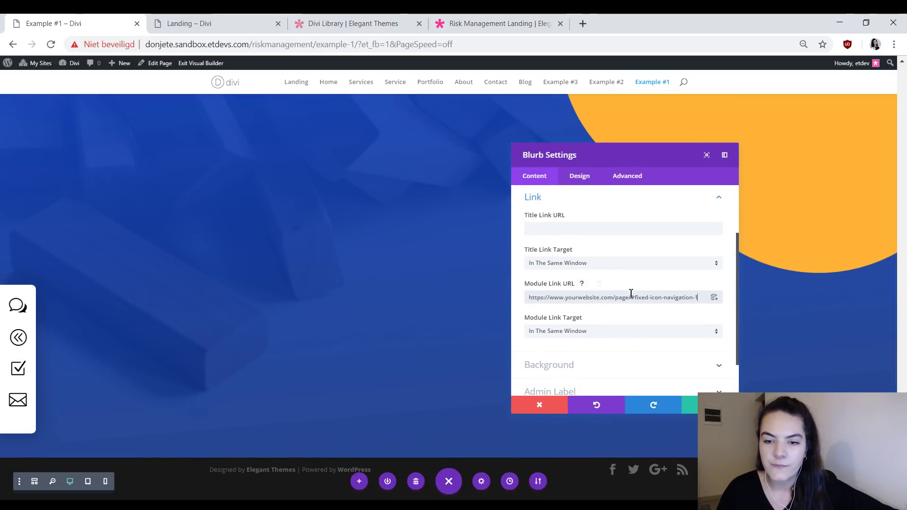
key("BackSpace")
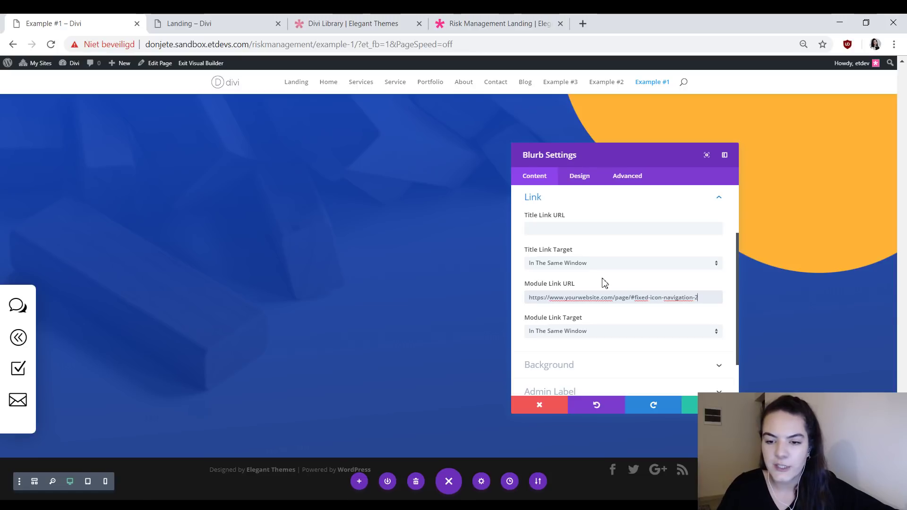
left_click(710, 405)
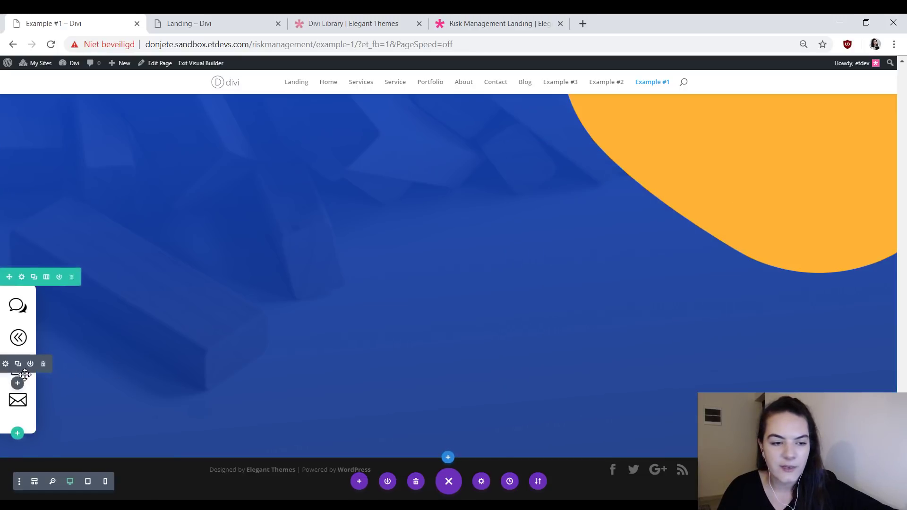
left_click(6, 364)
scroll(555, 346, "down", 3)
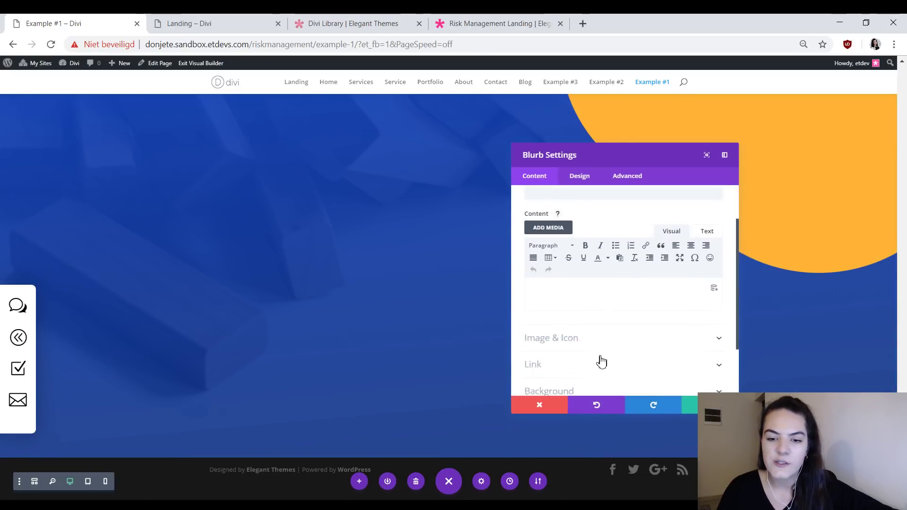
left_click(583, 360)
scroll(657, 322, "down", 3)
left_click(636, 297)
type("https://www.yourwebsite.com/page/#fixed-icon-navigation-3")
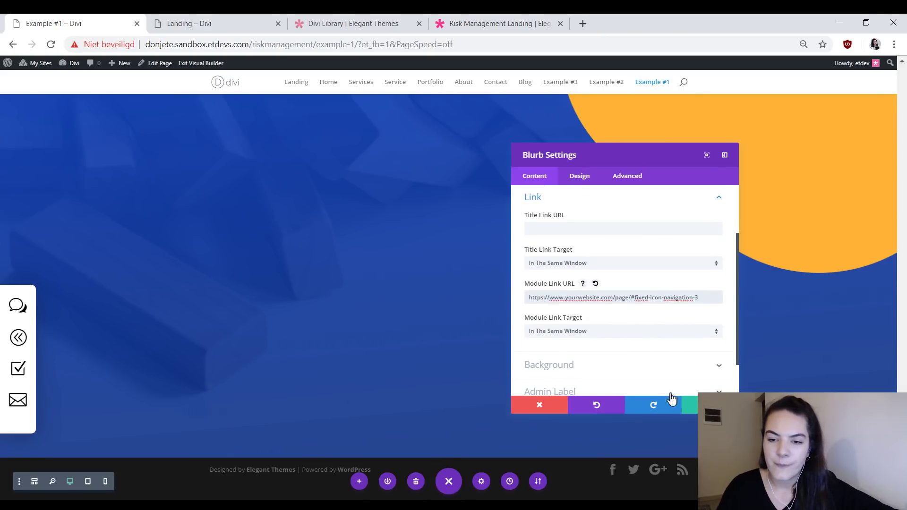
left_click(690, 408)
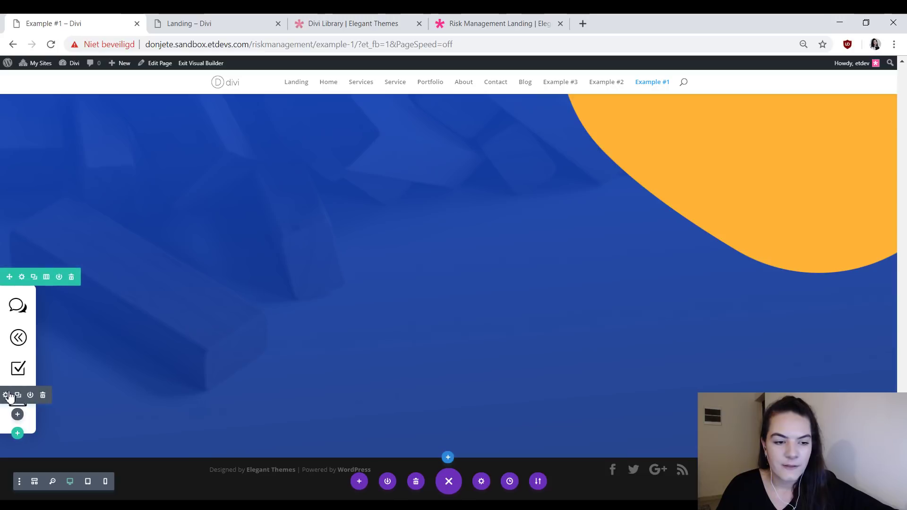
left_click(6, 395)
scroll(639, 338, "down", 5)
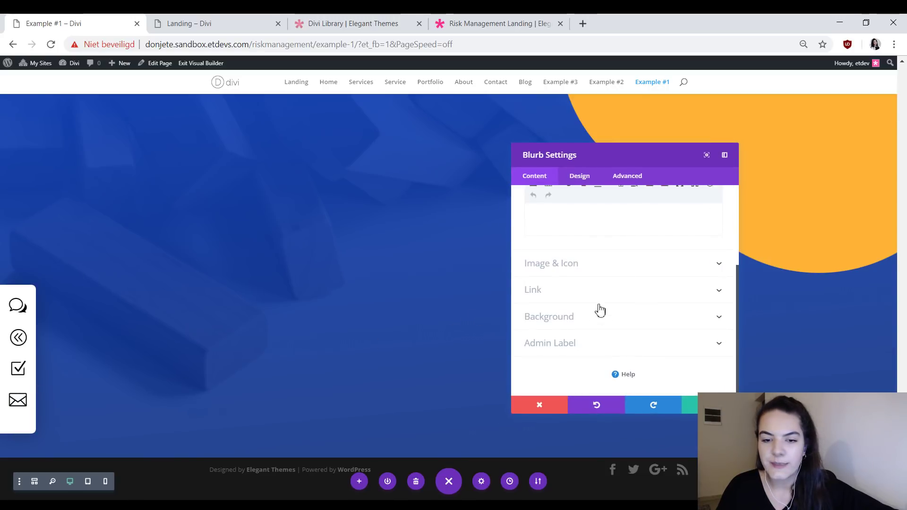
left_click(600, 290)
left_click(608, 298)
key("ctrl+v")
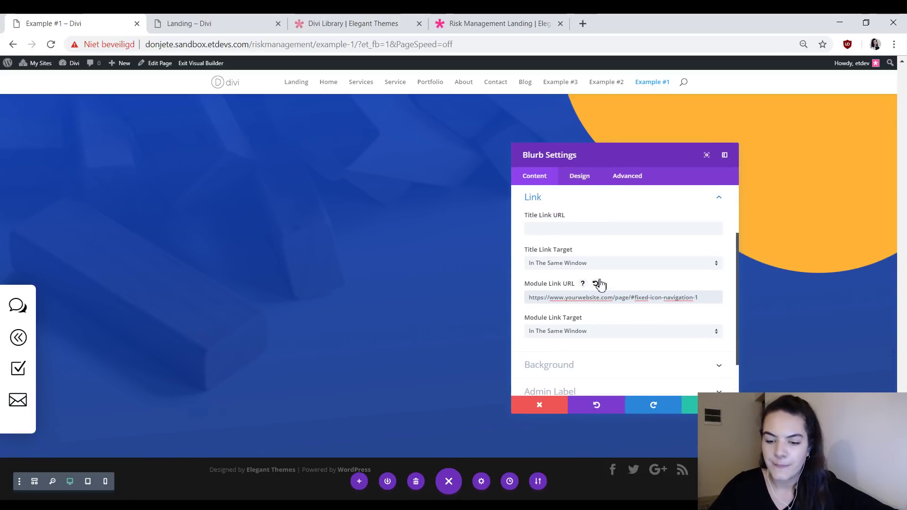
type("4")
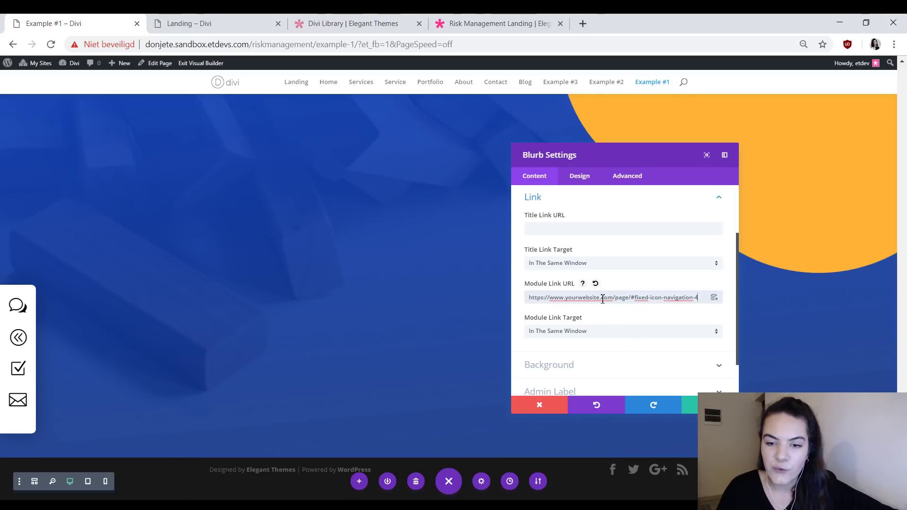
left_click_drag(614, 298, 526, 298)
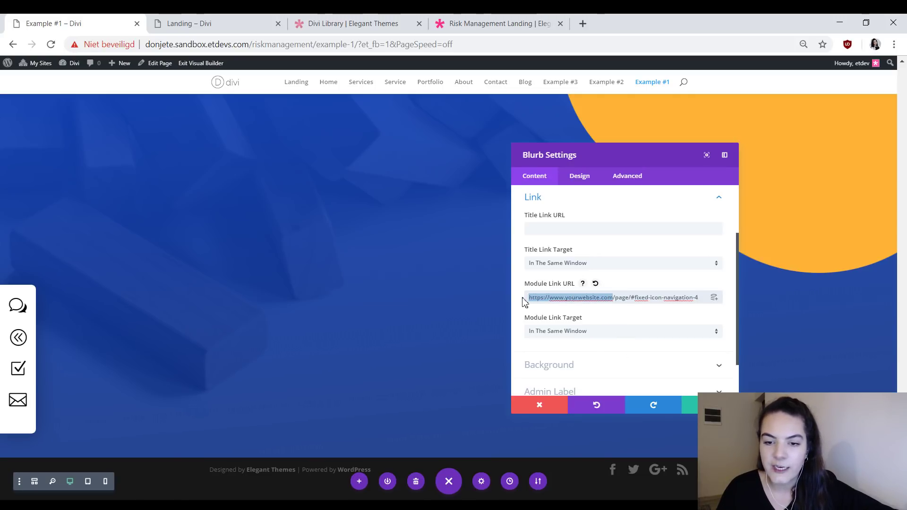
left_click_drag(629, 299, 704, 309)
left_click(710, 405)
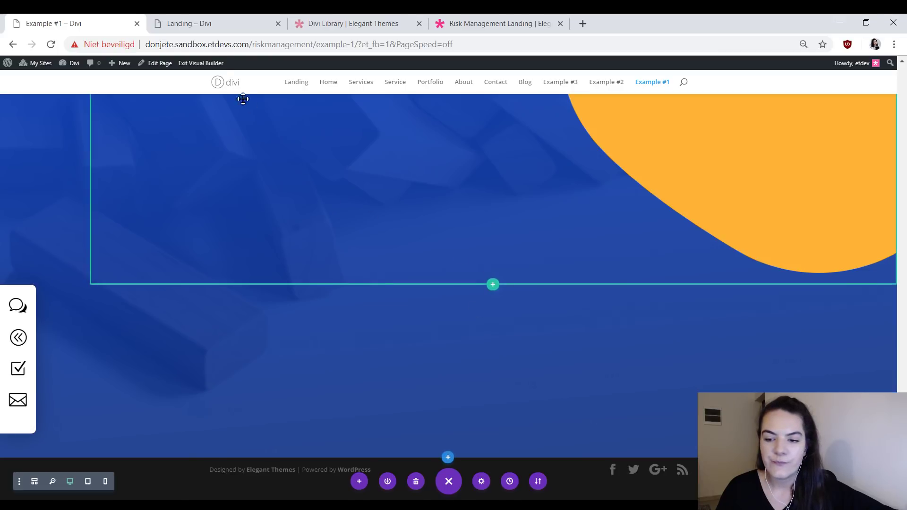
- Exit the Visual Builder and check how the fixed icon navigation behaves along the live Example #1 page
left_click(206, 63)
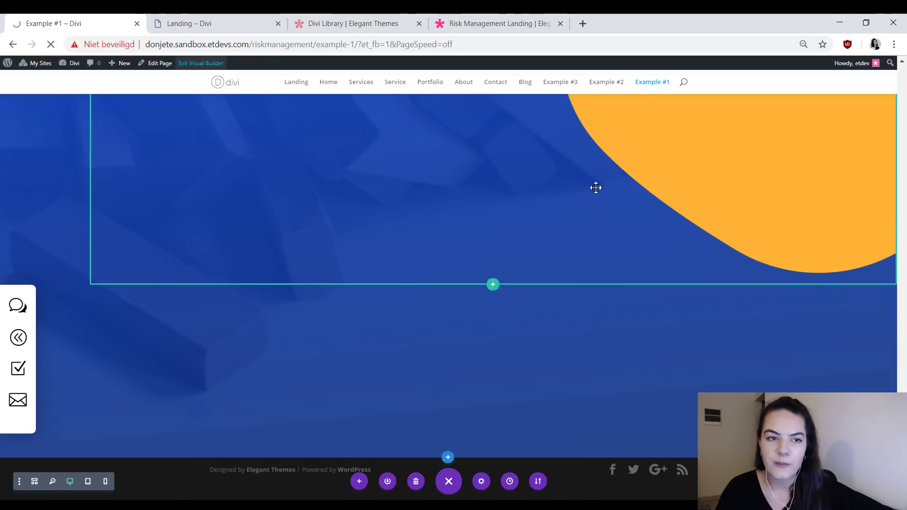
scroll(96, 208, "down", 5)
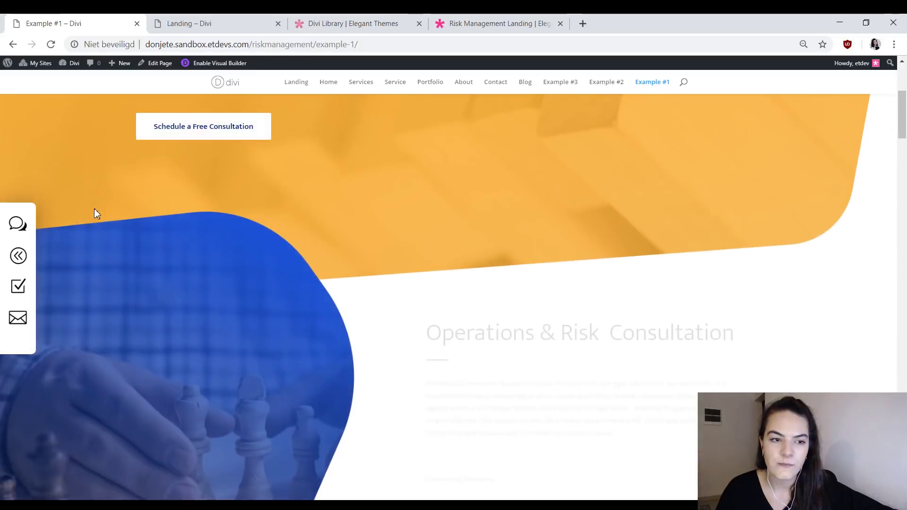
scroll(425, 197, "down", 6)
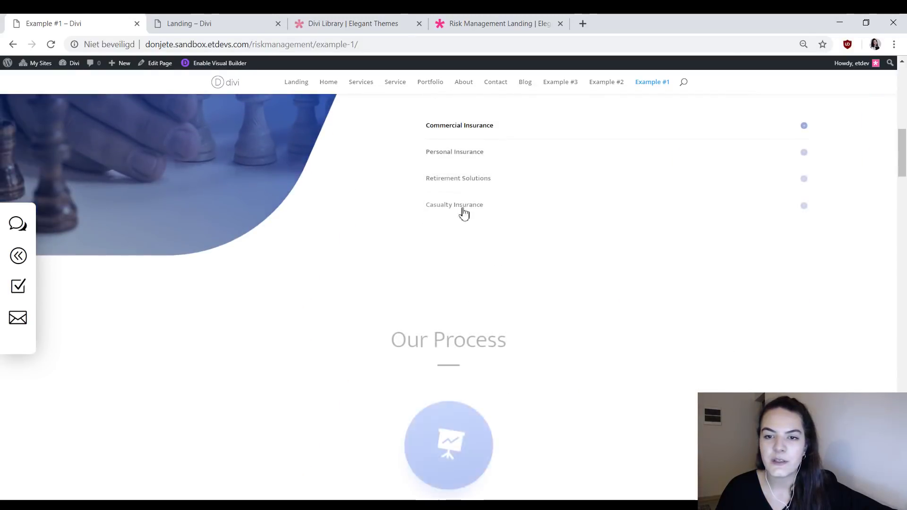
- Switch to the Landing browser tab, open the site's Home page and examine its fixed icon navigation design
left_click(158, 22)
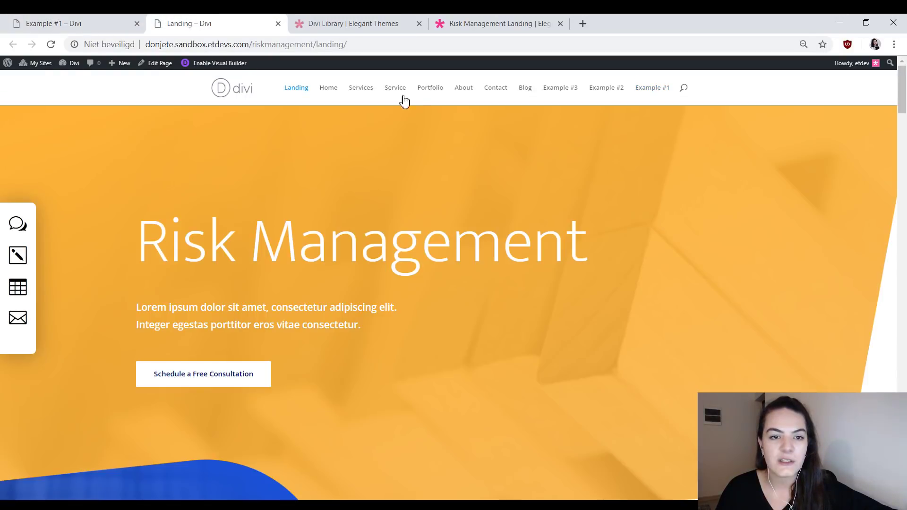
left_click(330, 90)
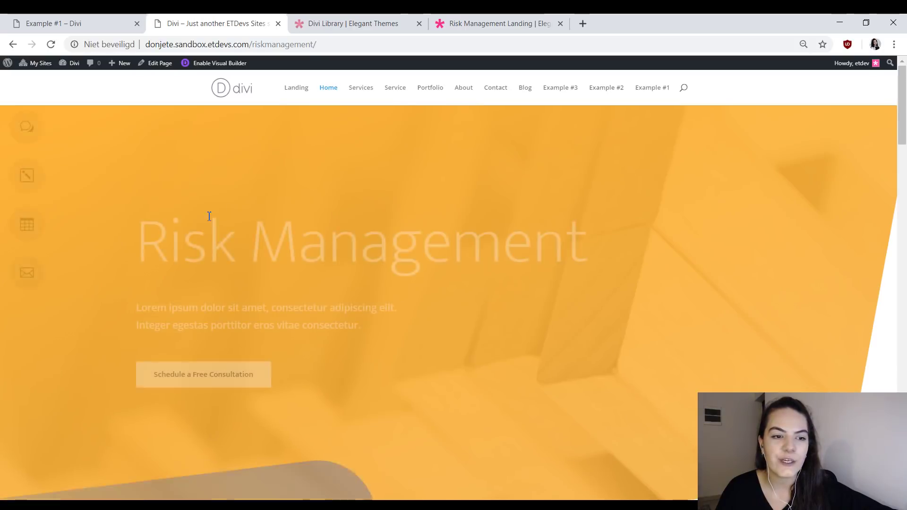
scroll(54, 204, "down", 1)
scroll(54, 203, "down", 5)
- Return to the Example #1 browser tab and open the Example #2 page from the site navigation
left_click(61, 23)
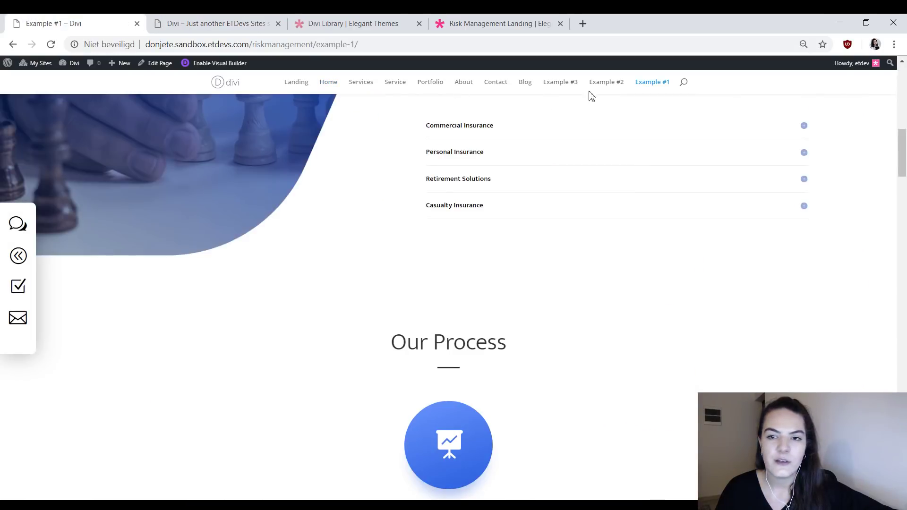
left_click(617, 85)
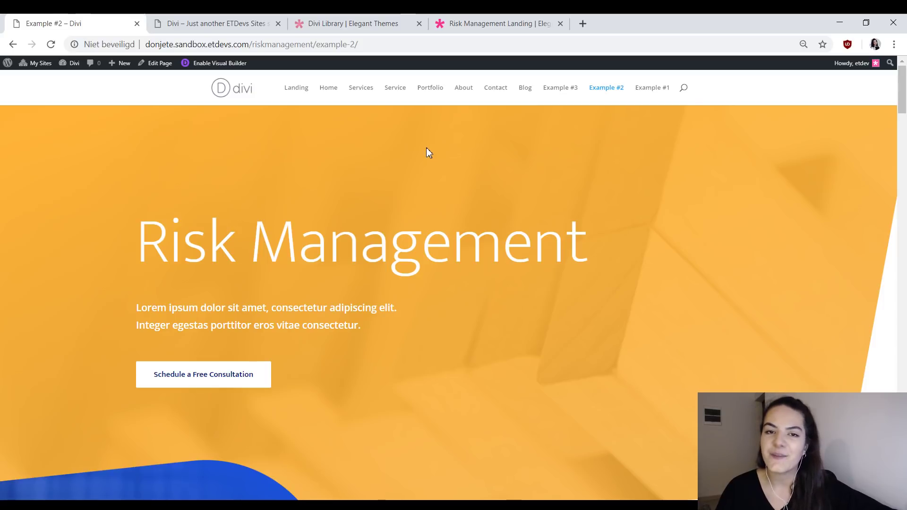
- Look over the upper part of the Example #2 page, from the Risk Management hero to the Operations & Risk Consultation section
scroll(567, 331, "down", 3)
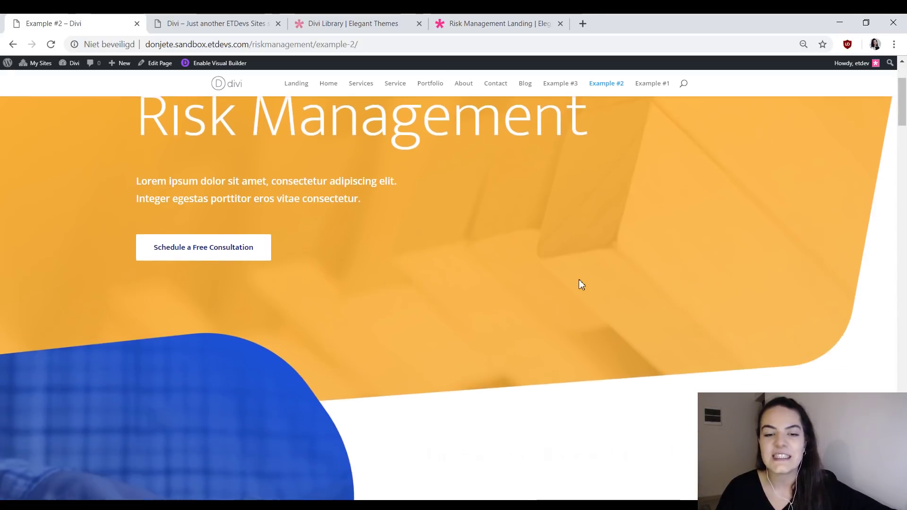
scroll(504, 197, "down", 6)
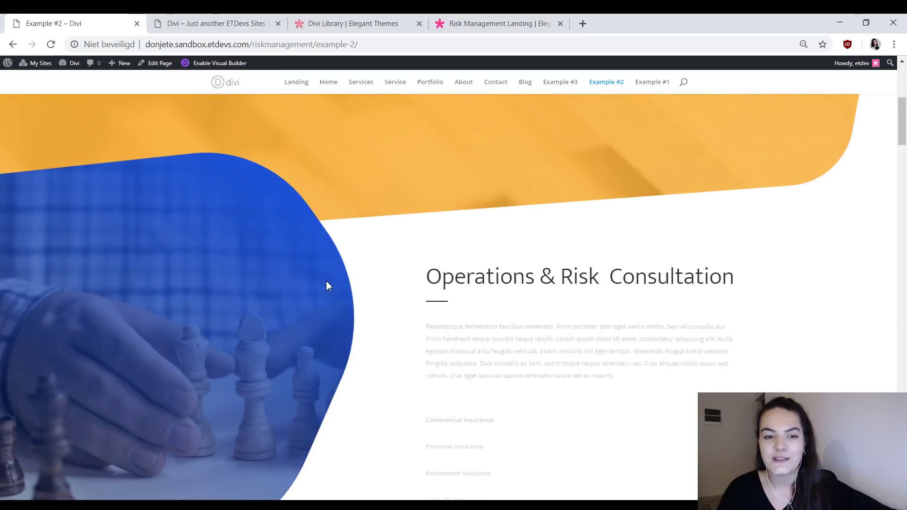
scroll(366, 255, "up", 3)
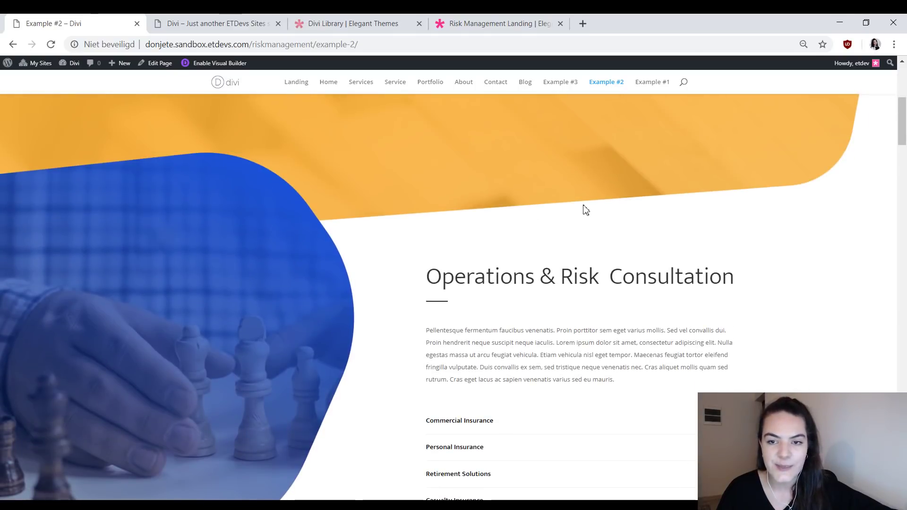
scroll(318, 218, "up", 3)
scroll(520, 245, "up", 4)
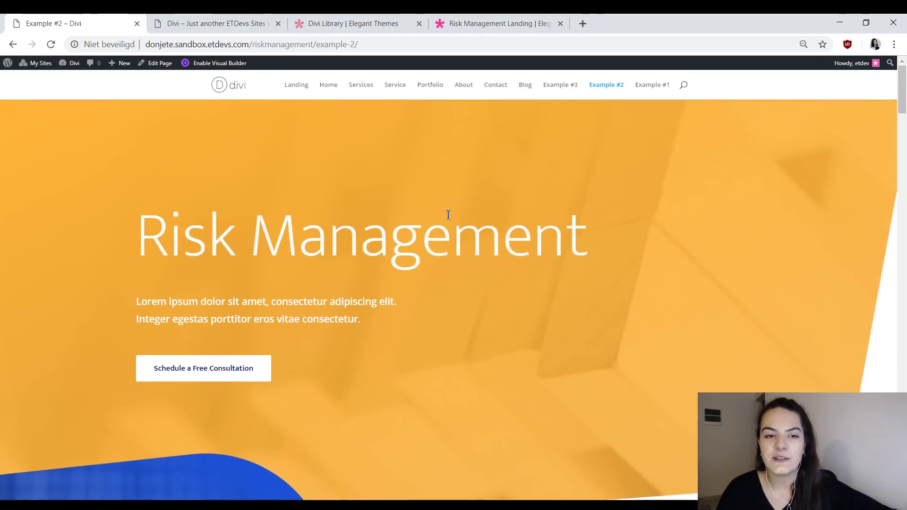
scroll(457, 211, "down", 4)
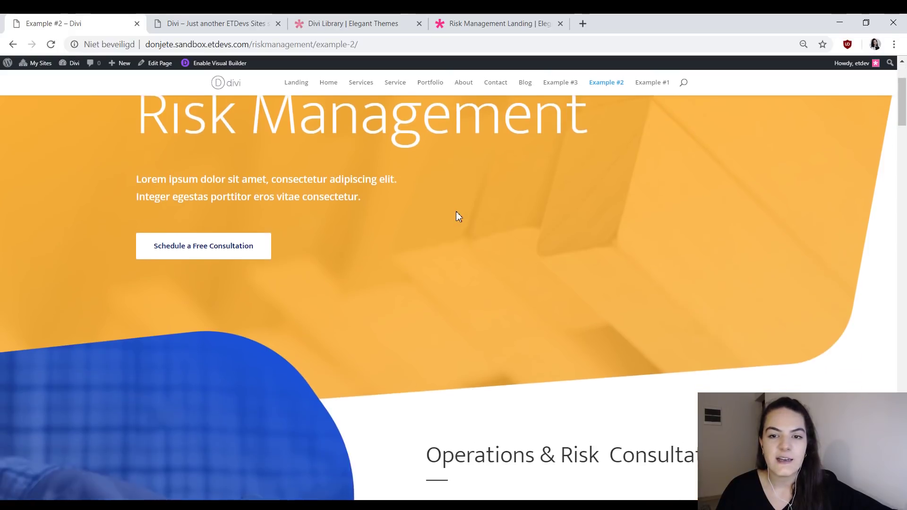
scroll(456, 209, "up", 4)
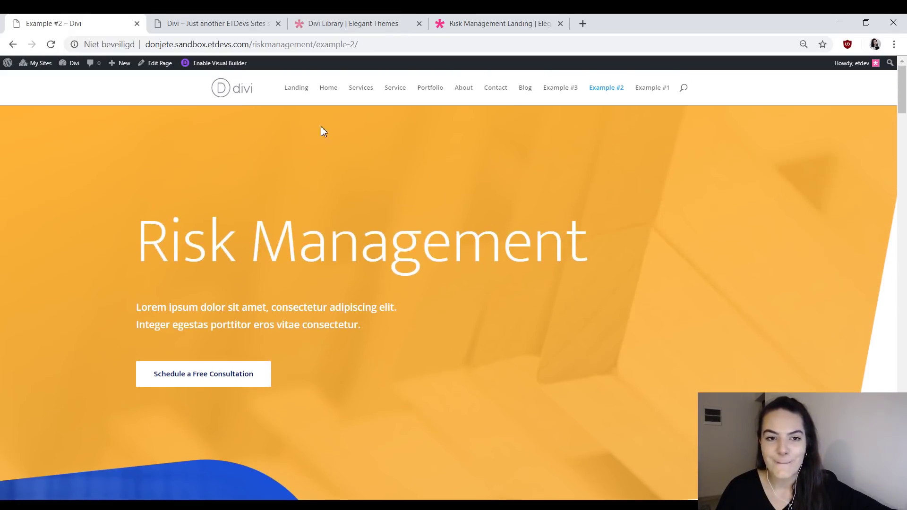
- Open the Example #2 page in the Visual Builder and go to the end of its last section, just above the footer
left_click(217, 63)
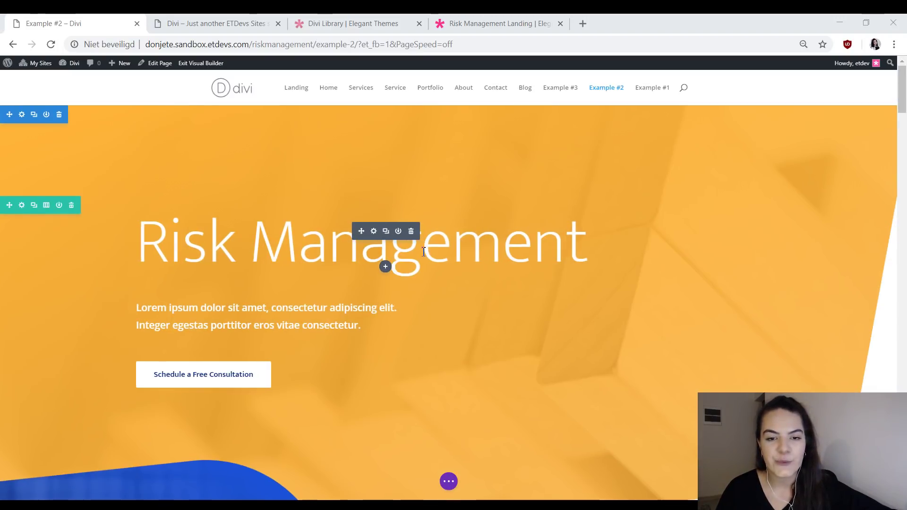
scroll(490, 265, "down", 15)
scroll(490, 265, "down", 20)
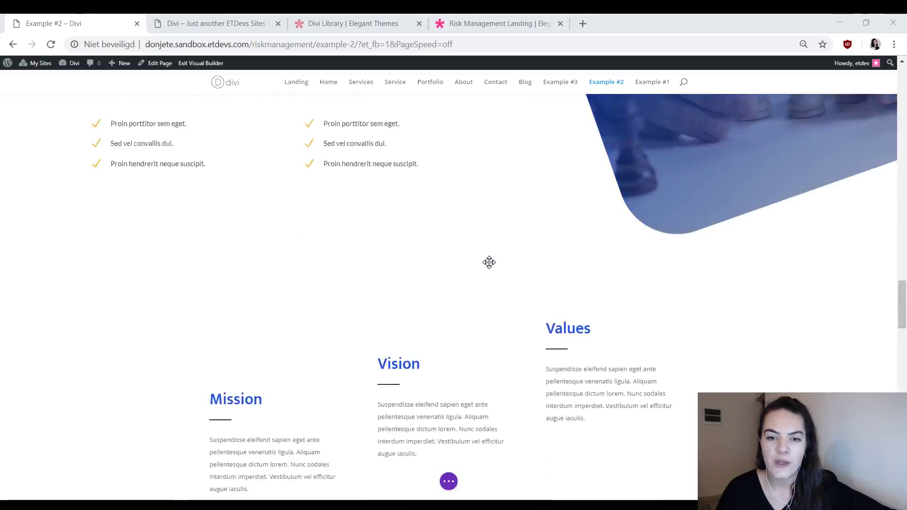
scroll(489, 264, "down", 10)
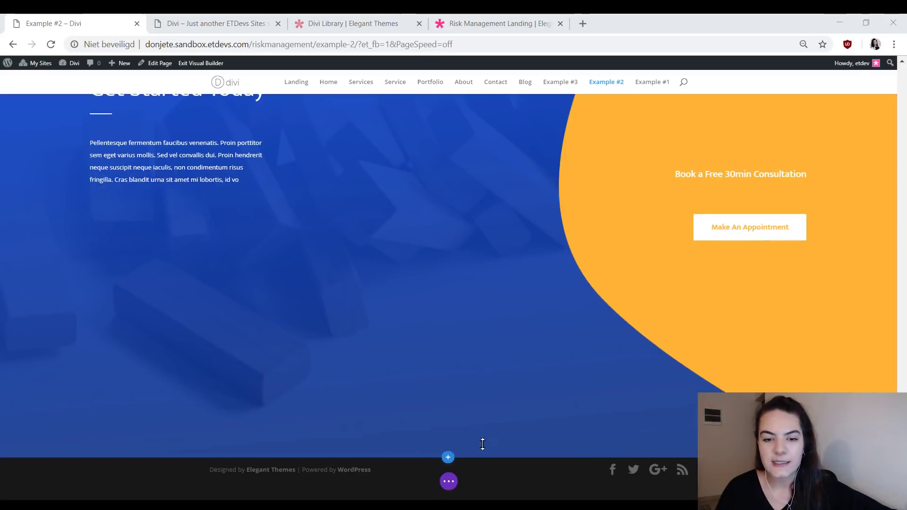
- Insert a new single-column row at the end of the blue Get Started Today section without adding a module
left_click(493, 433)
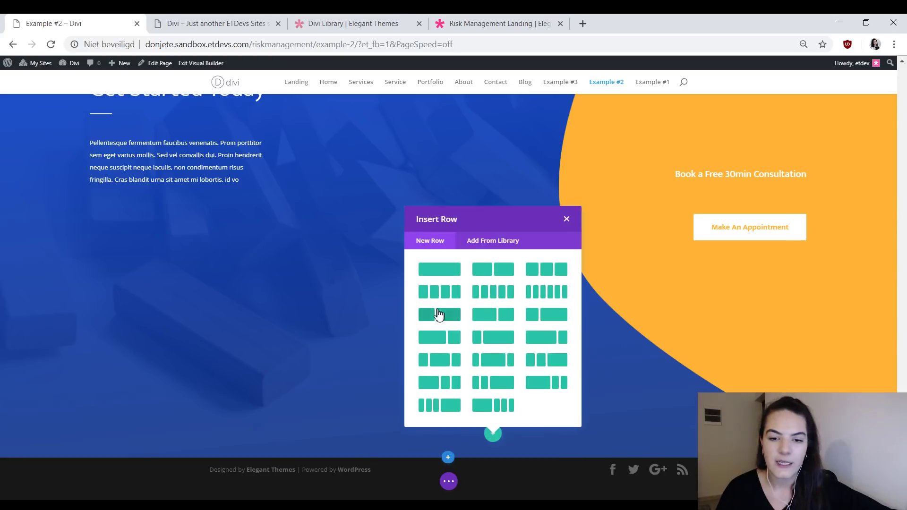
left_click(444, 268)
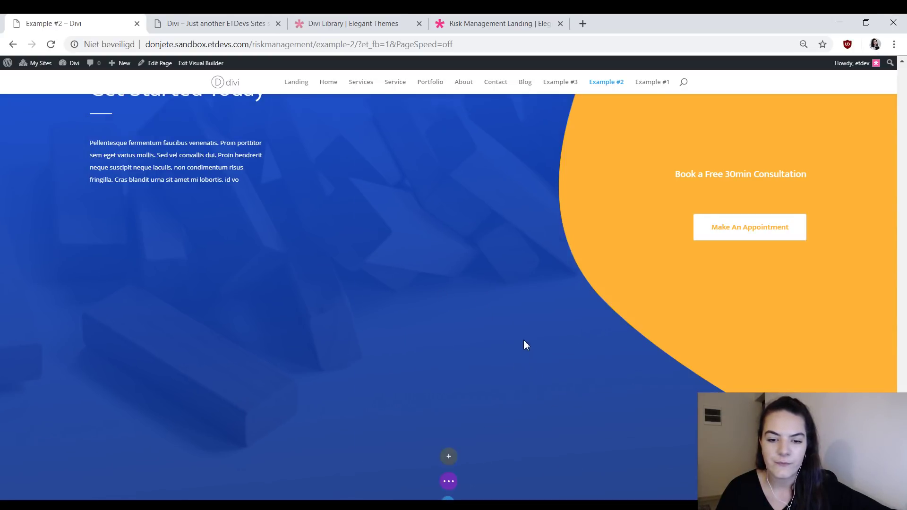
left_click(522, 94)
- Open the settings of the new empty row and set its row alignment to left
scroll(492, 350, "down", 1)
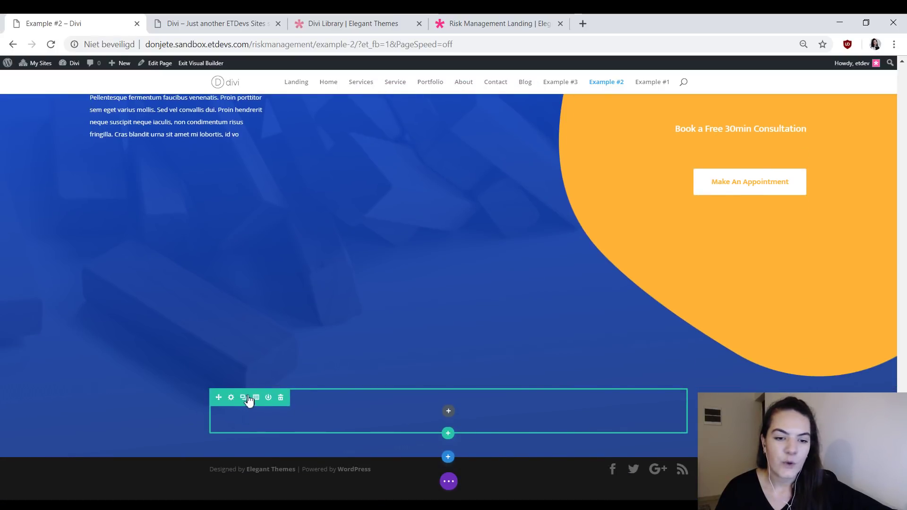
left_click(231, 398)
left_click(579, 176)
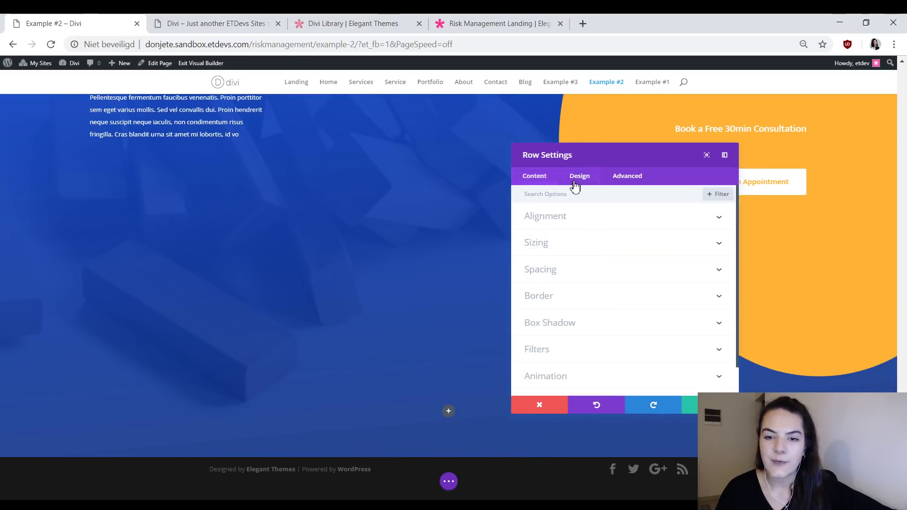
left_click(555, 218)
left_click(543, 251)
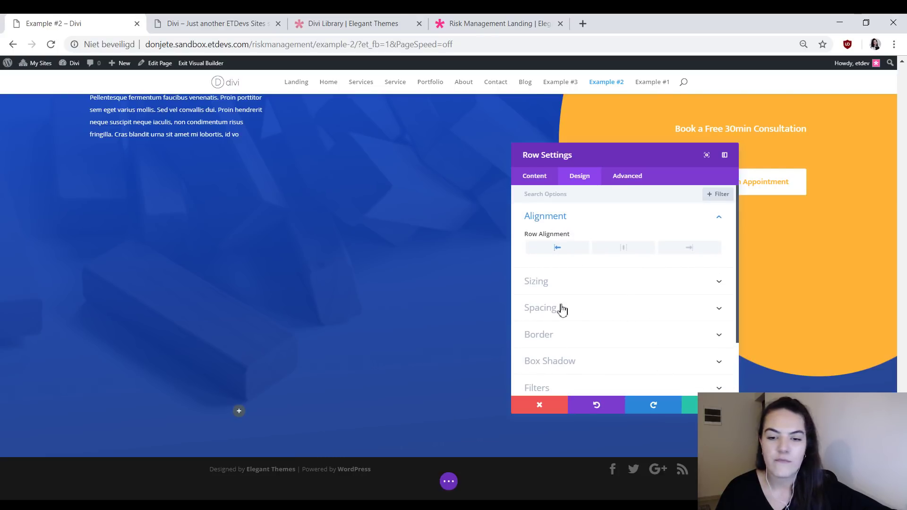
- Give the row a custom width of 6%, using percent as the unit
left_click(577, 285)
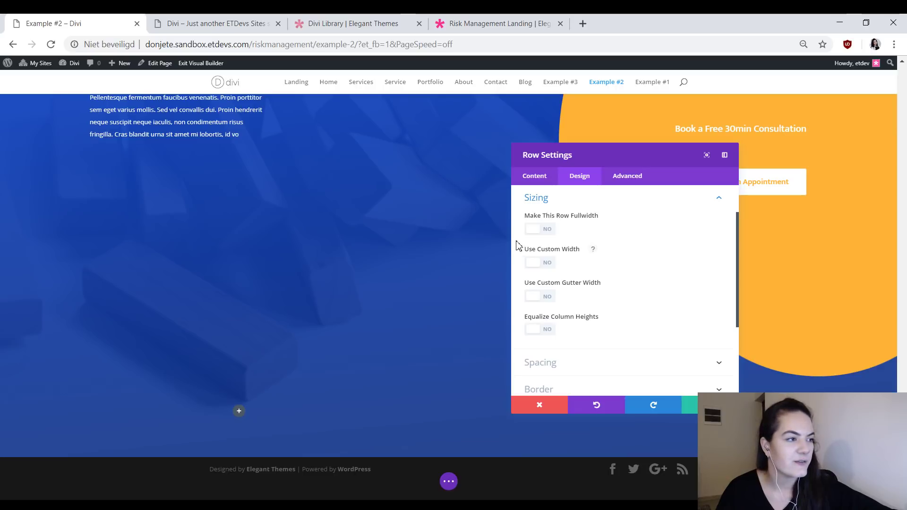
left_click(548, 263)
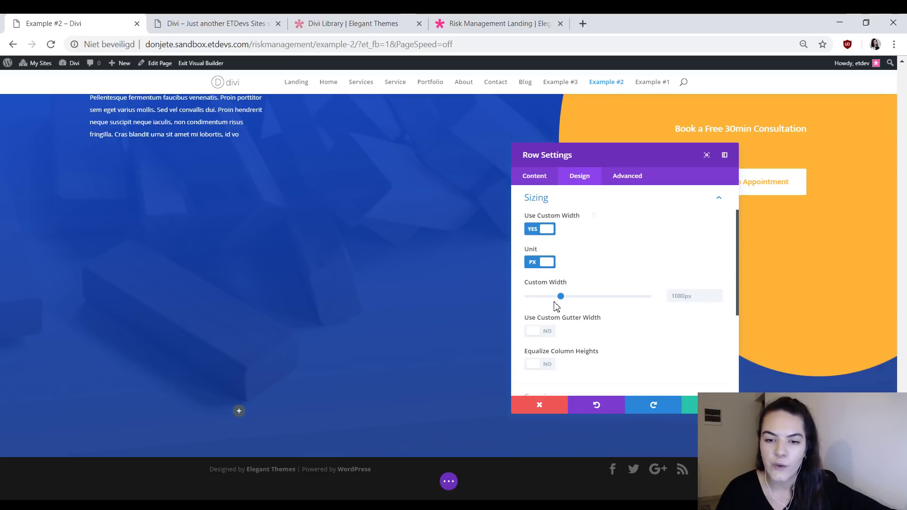
left_click(537, 263)
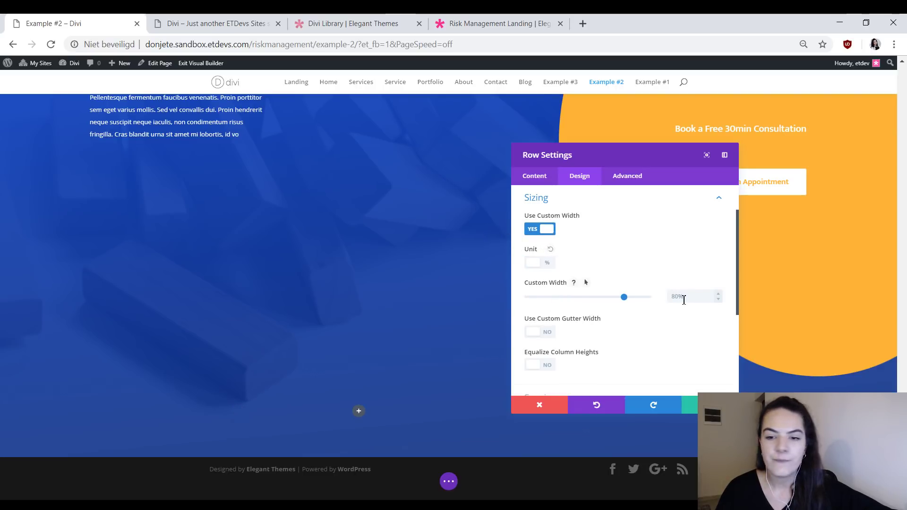
type("6")
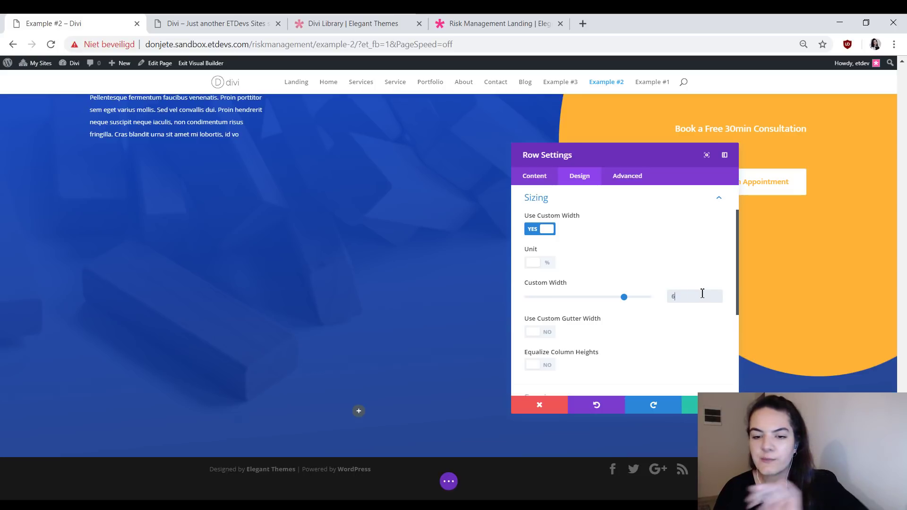
- Enable a custom gutter width for the row and set it to 1
left_click(547, 334)
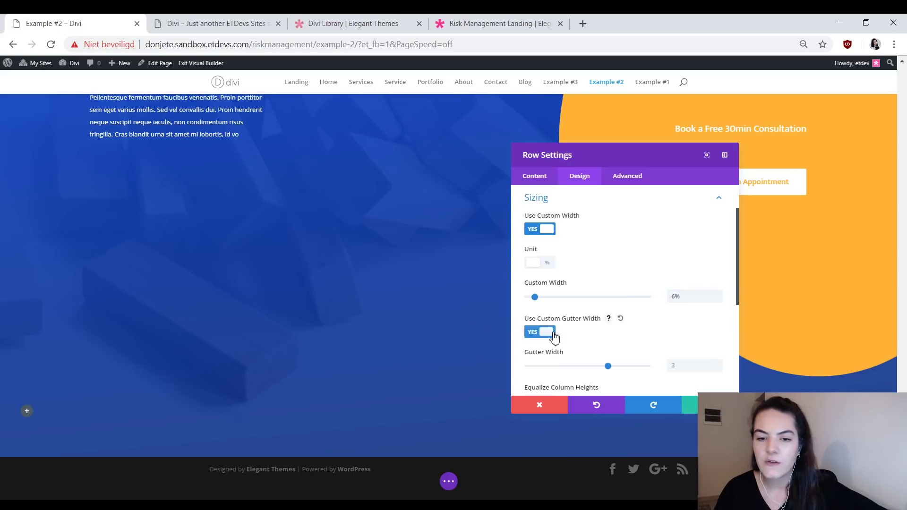
left_click(718, 369)
left_click(718, 369)
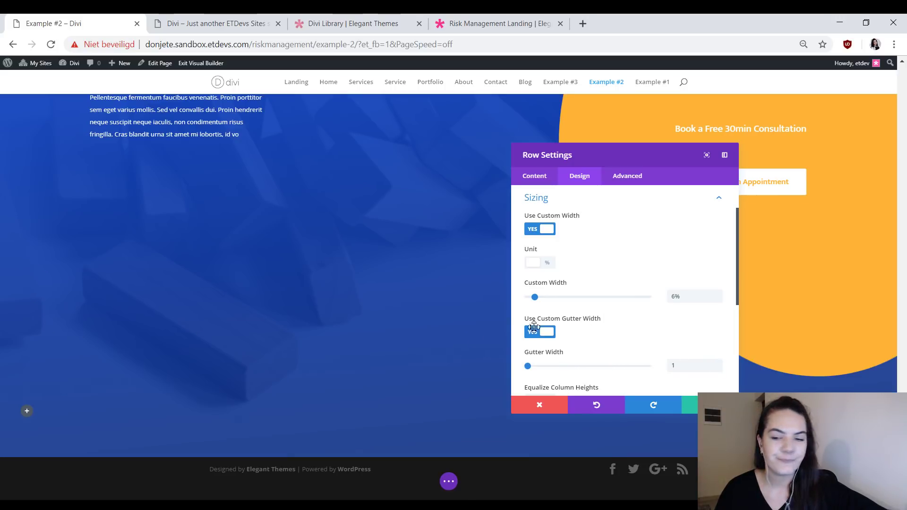
- Make the row's custom padding responsive and set the tablet padding to 2vw left and 10vw right
scroll(591, 331, "down", 4)
left_click(600, 262)
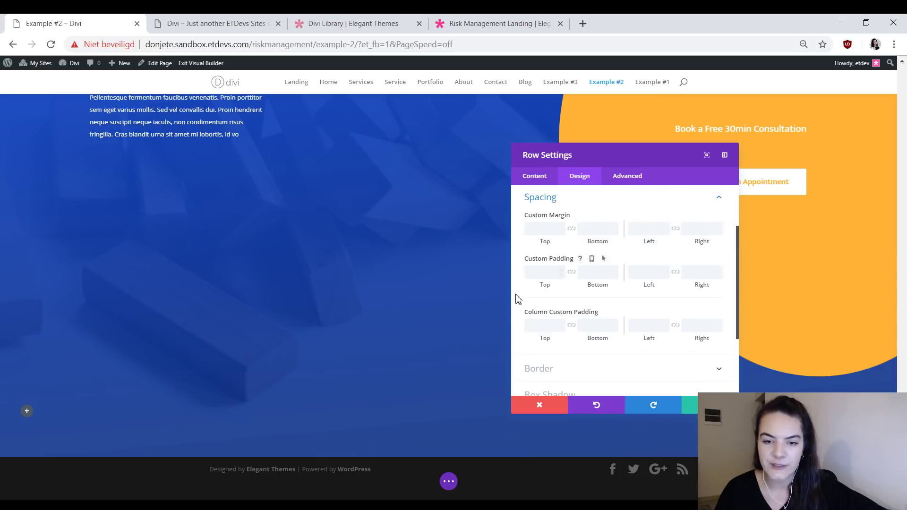
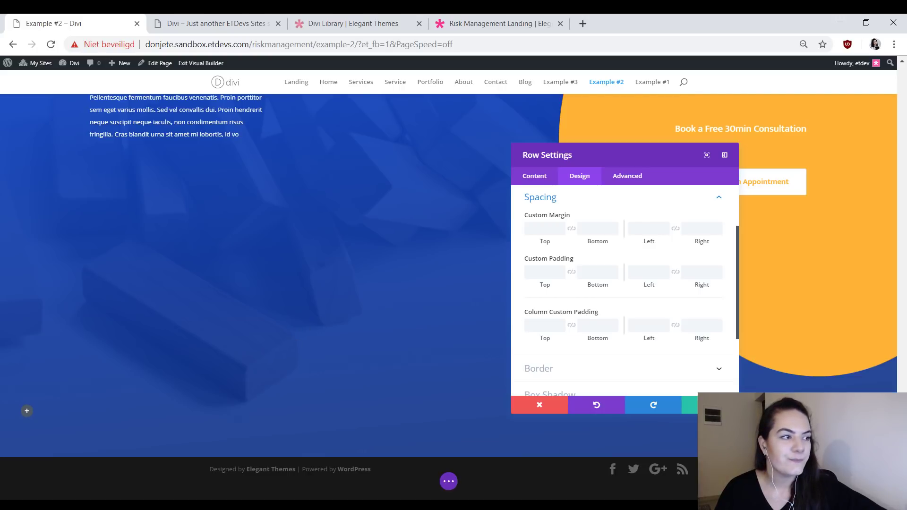
mouse_move(579, 263)
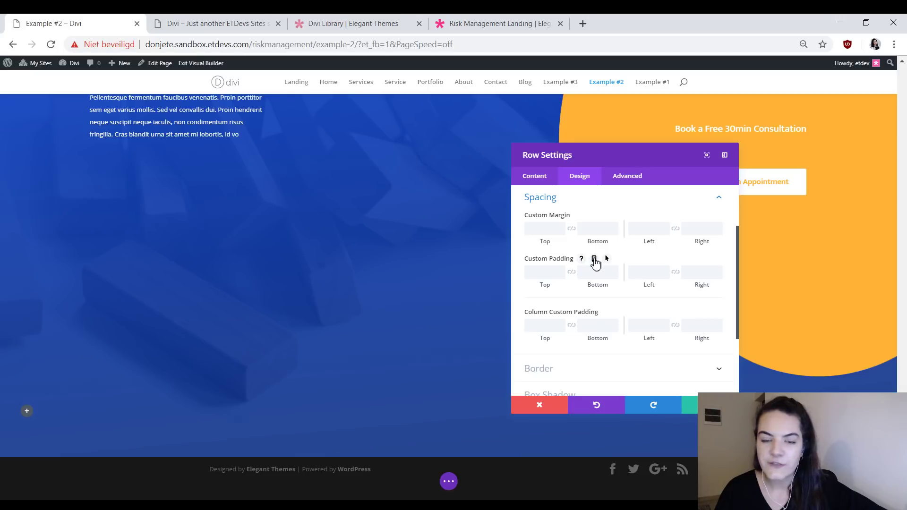
left_click(595, 259)
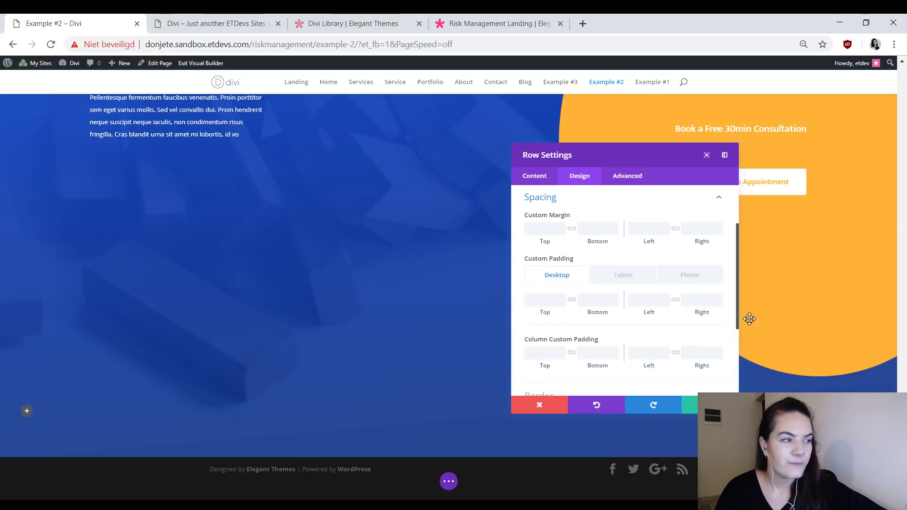
left_click(627, 279)
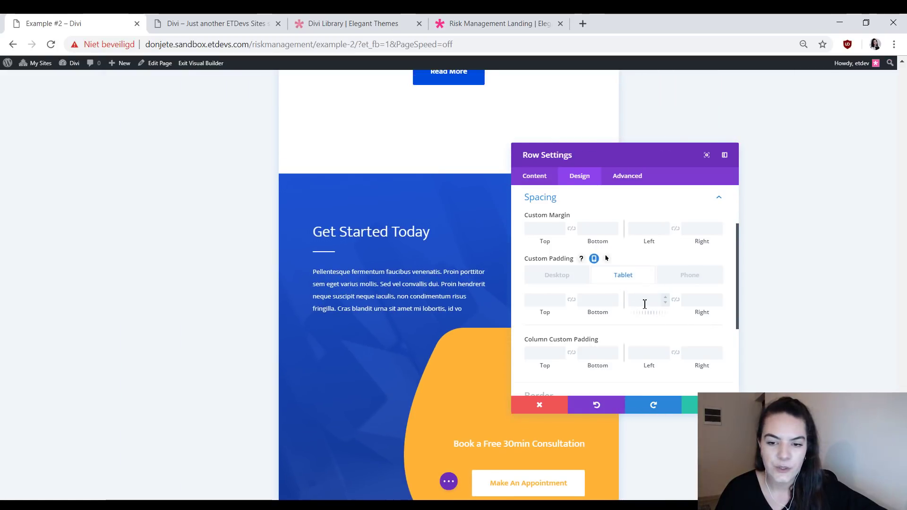
left_click(644, 301)
type("6v")
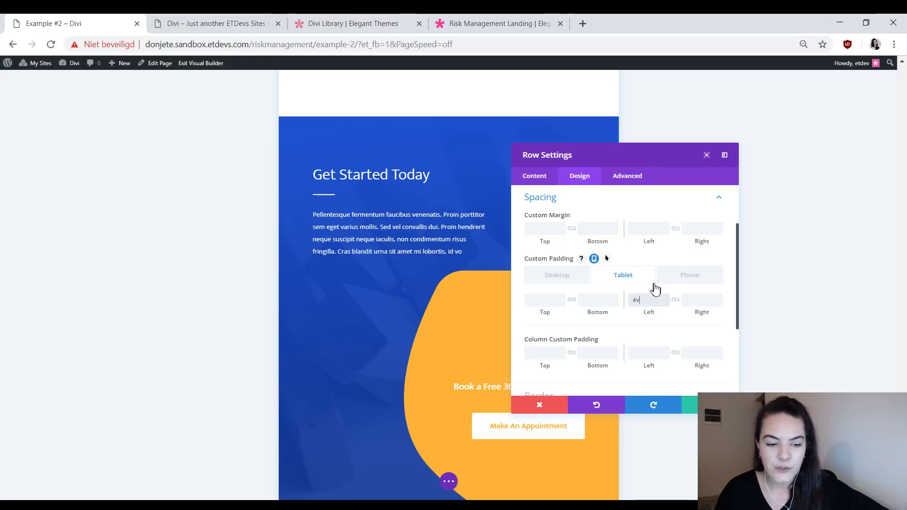
type("w")
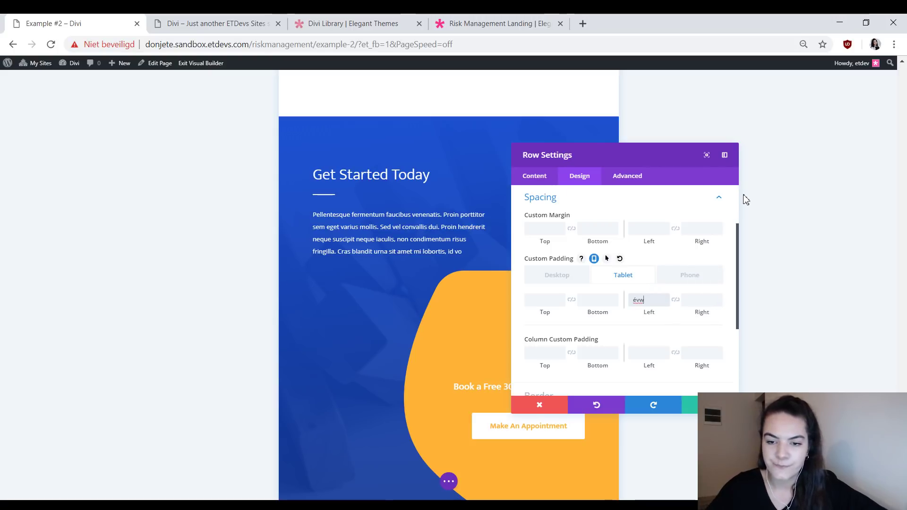
key("BackSpace")
type("vw")
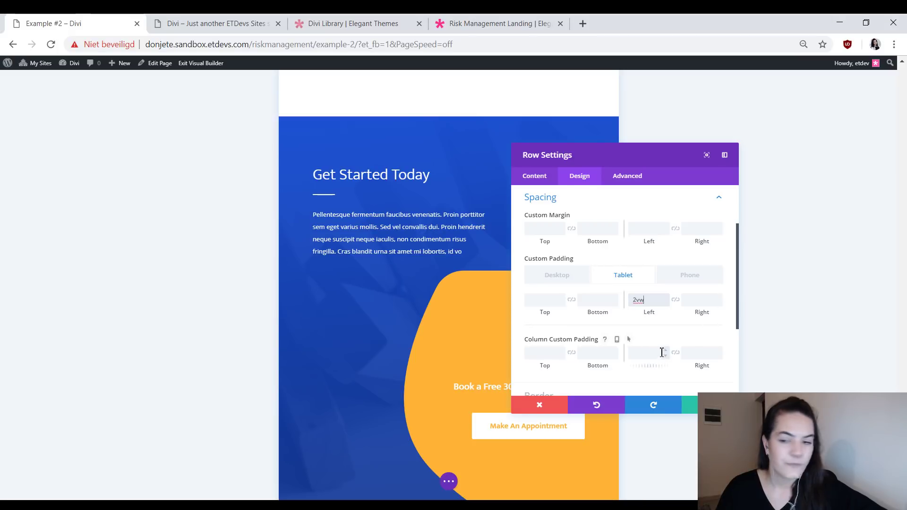
left_click(695, 303)
type("10vw")
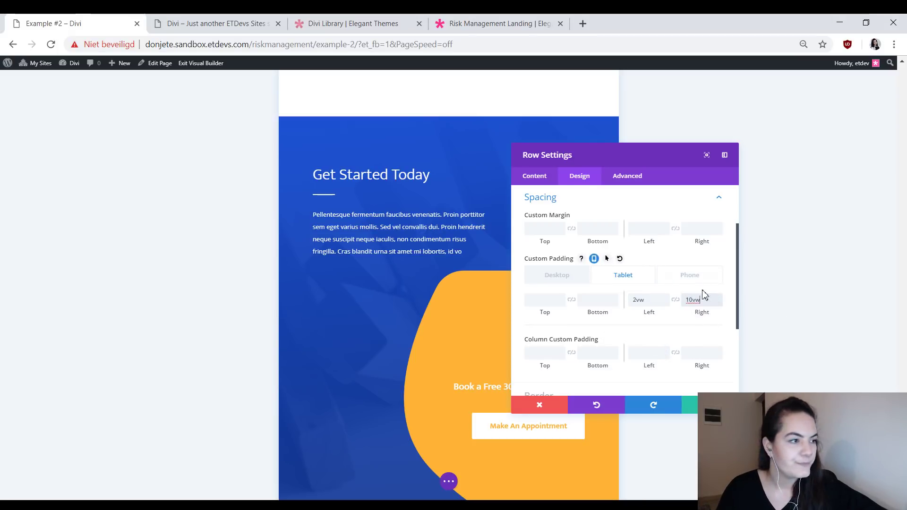
- Set the row's right custom padding for phone to 15.5vw
left_click(703, 286)
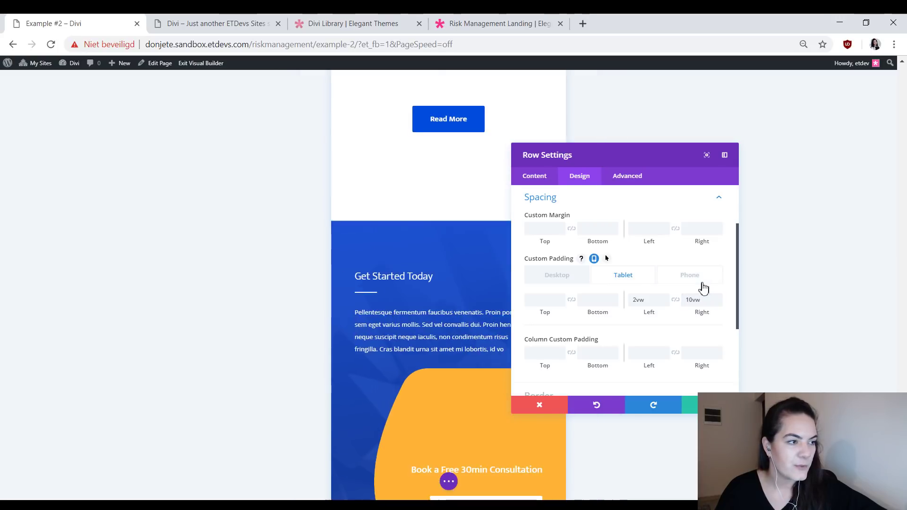
scroll(468, 337, "down", 1)
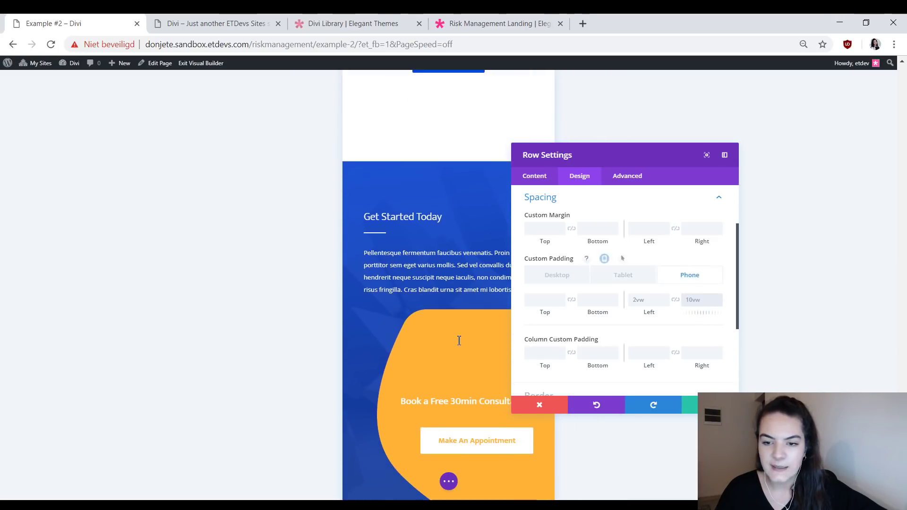
type("15")
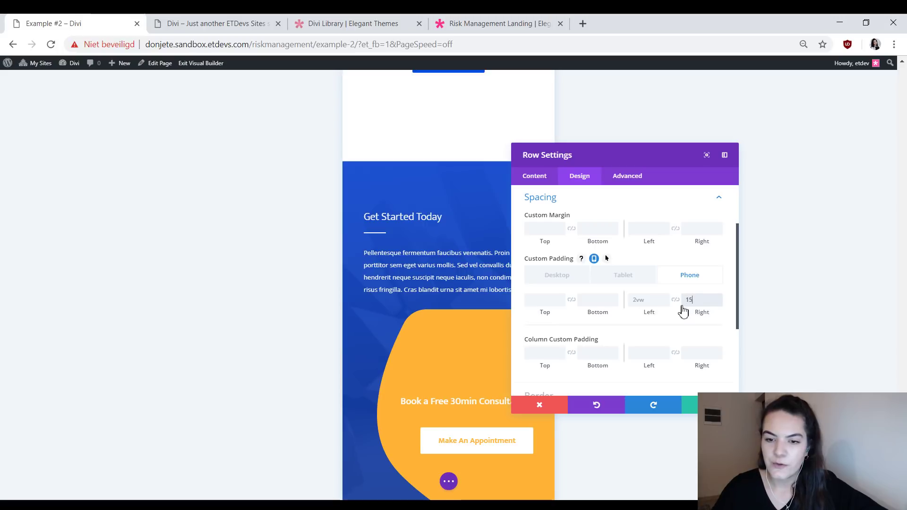
type(".5vw")
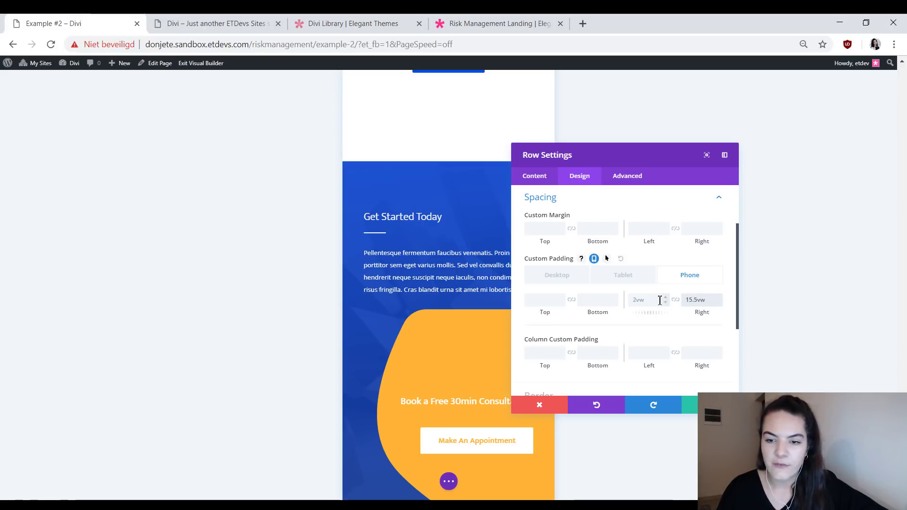
scroll(401, 361, "down", 3)
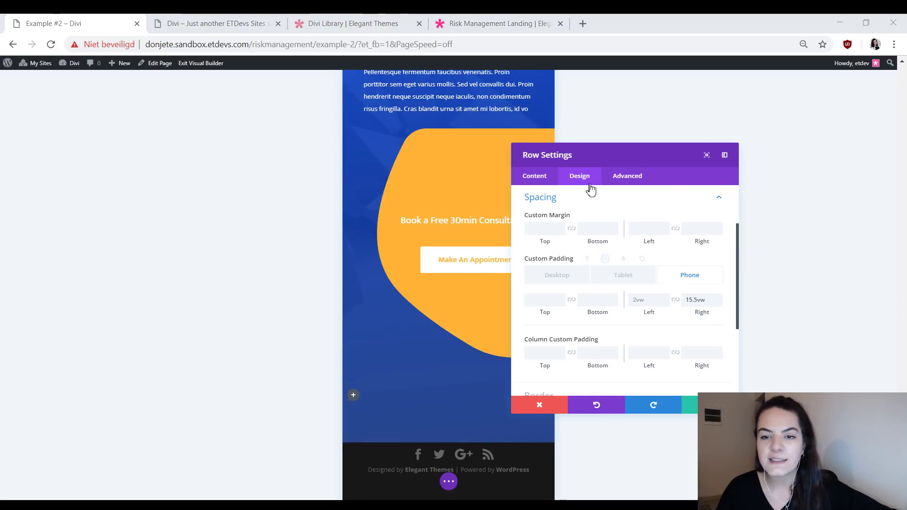
- Add position:fixed, left: 0px, top: 10%, bottom: 10% and z-index: 9999 to the row's main element custom CSS and save the row settings
left_click(623, 185)
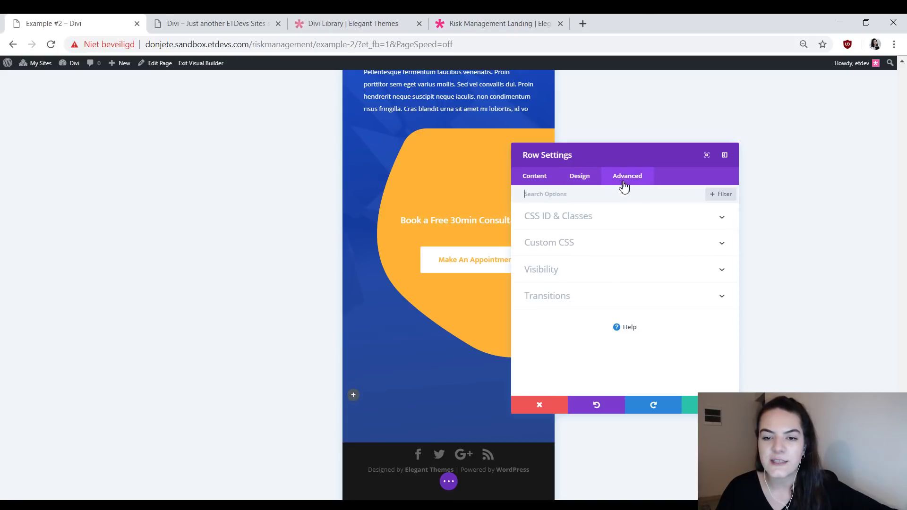
left_click(579, 250)
scroll(600, 212, "up", 1)
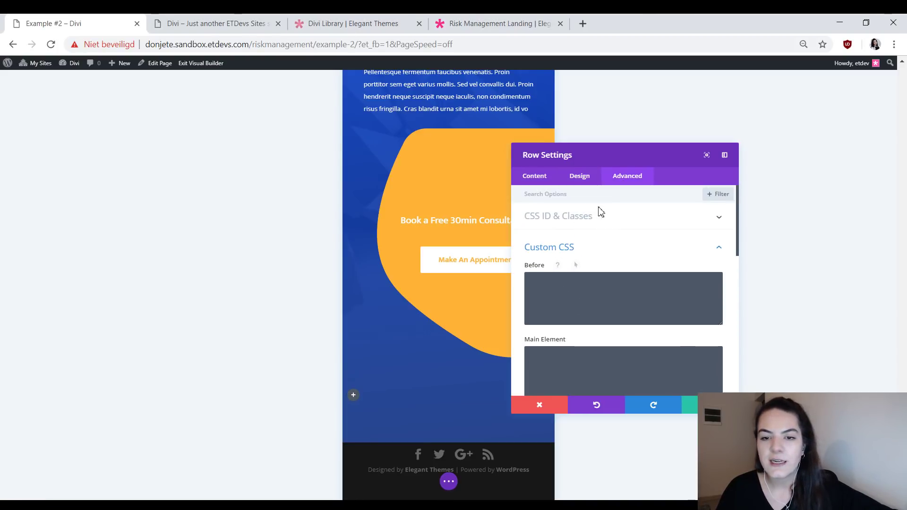
scroll(596, 312, "down", 1)
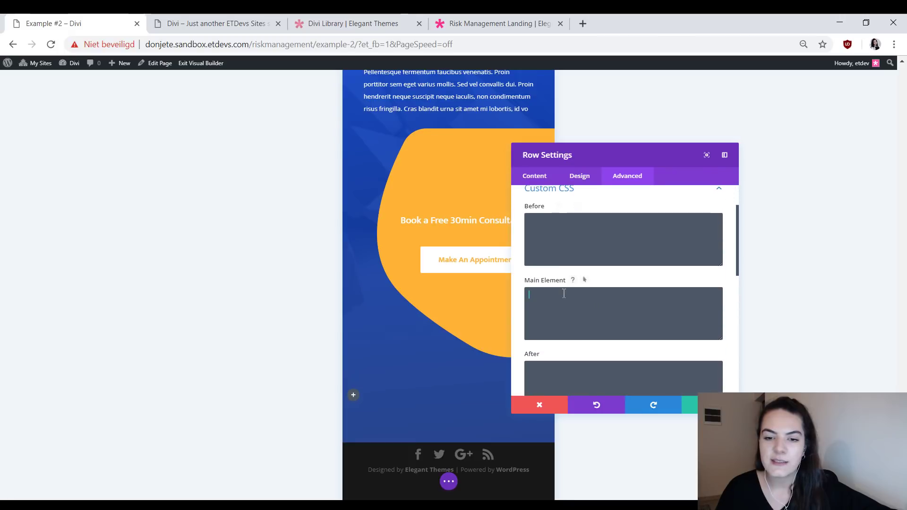
left_click(564, 293)
type("position:fixed; left: 0px; top: 10%; bottom: 10%; z-index: 9999;")
key("BackSpace")
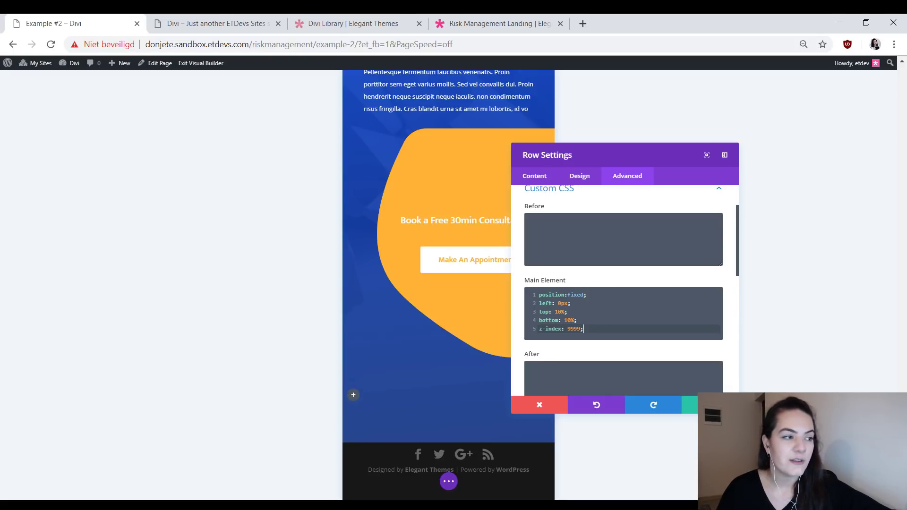
left_click(693, 410)
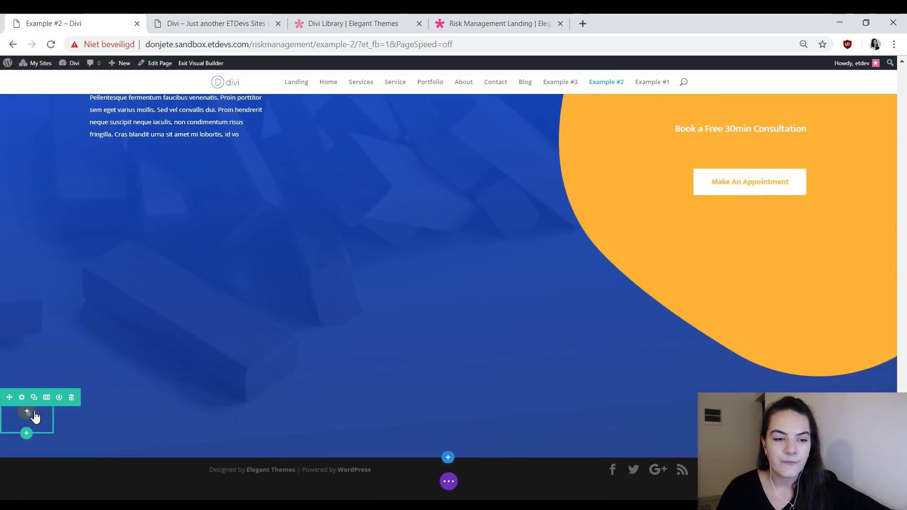
- Add a Blurb module to the narrow left-aligned row
left_click(27, 413)
type("bl")
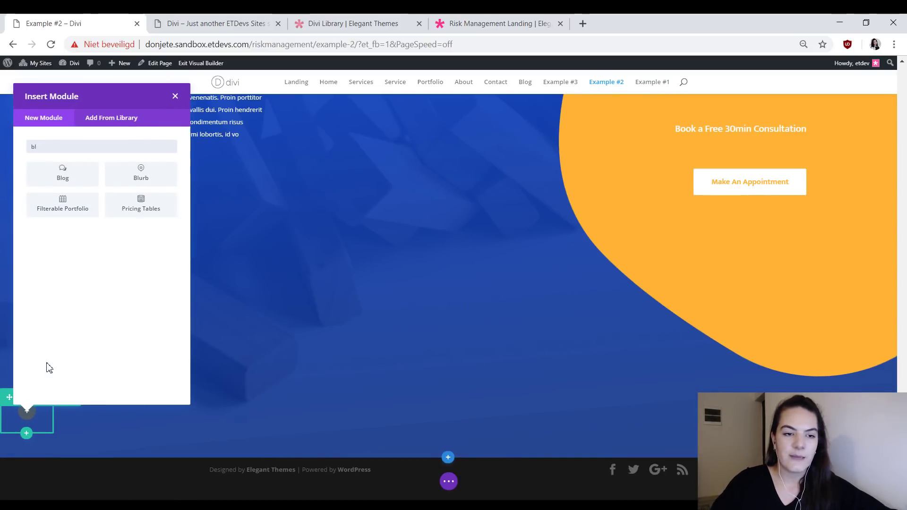
left_click(135, 186)
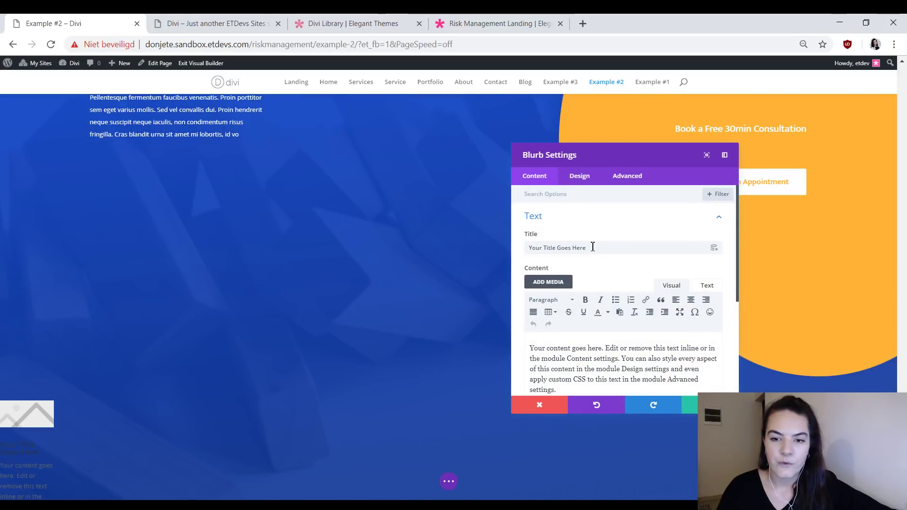
- Clear the blurb's placeholder title and body content so both are empty
triple_click(592, 247)
key("BackSpace")
triple_click(585, 354)
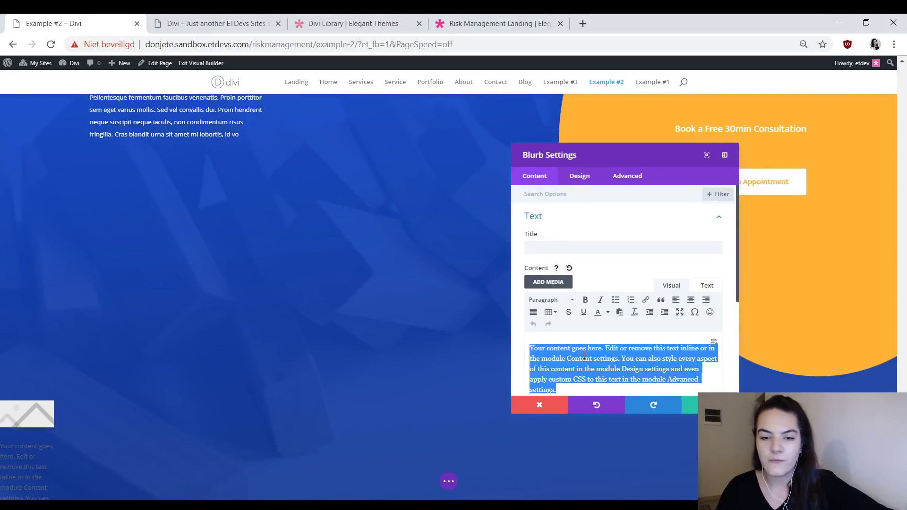
key("BackSpace")
- Remove the placeholder image from the blurb's image and icon settings
scroll(586, 317, "down", 5)
left_click(584, 316)
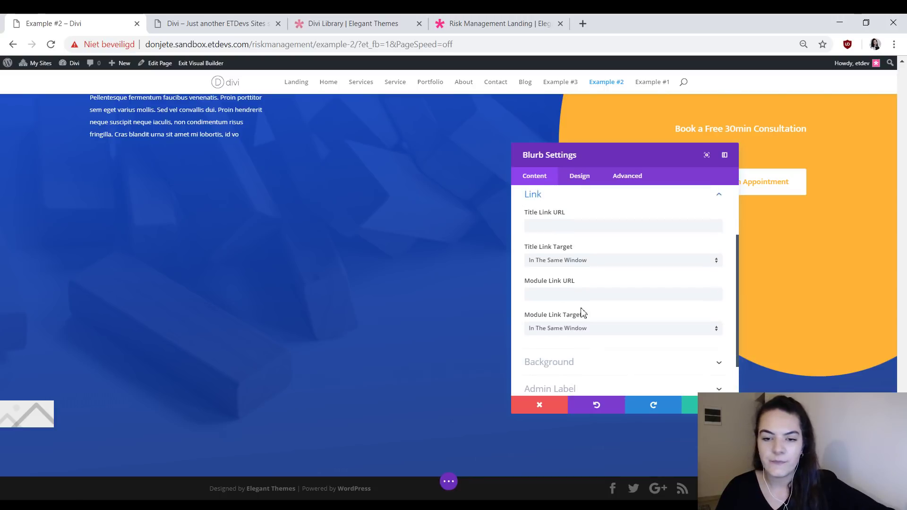
scroll(591, 262, "up", 3)
left_click(586, 244)
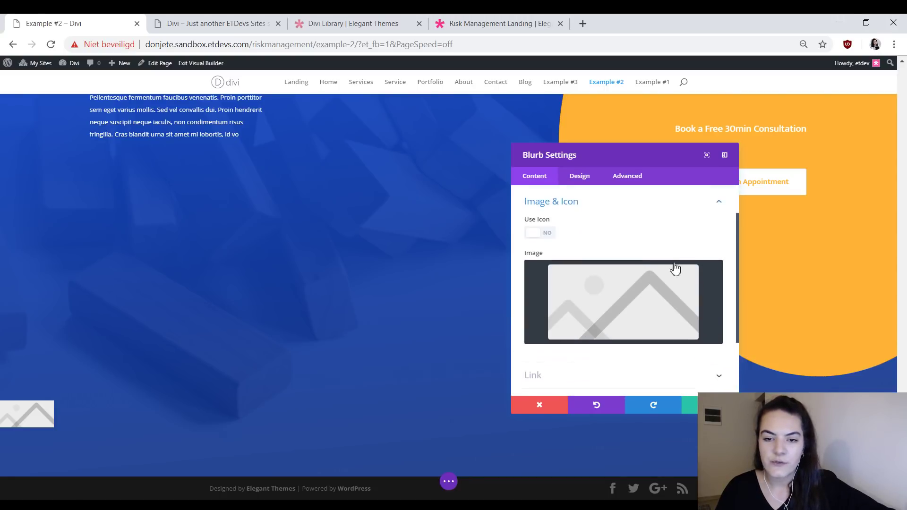
left_click(710, 270)
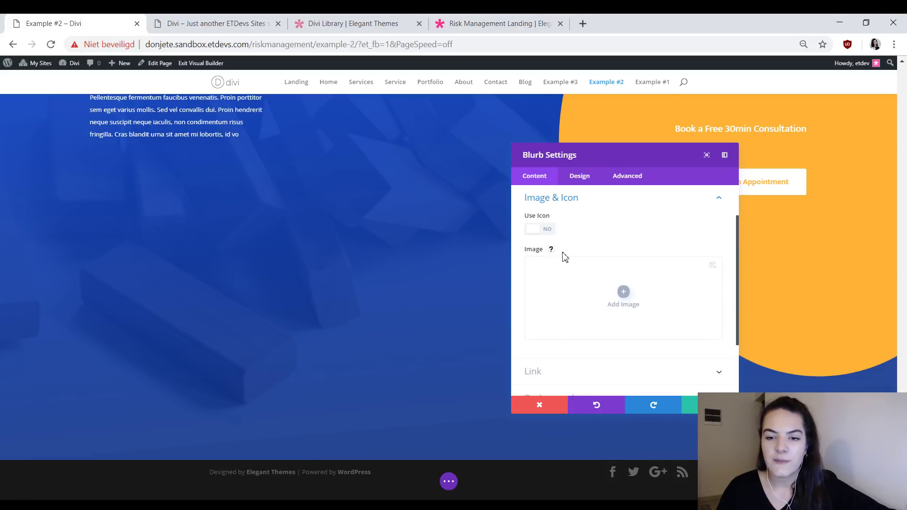
- Enable Use Icon for the blurb and choose the outlined double speech bubble icon
left_click(547, 230)
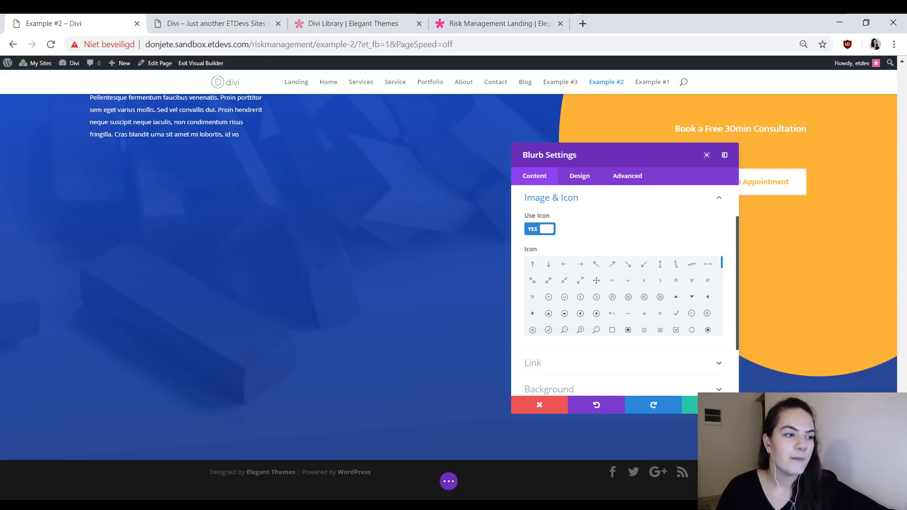
scroll(624, 300, "down", 5)
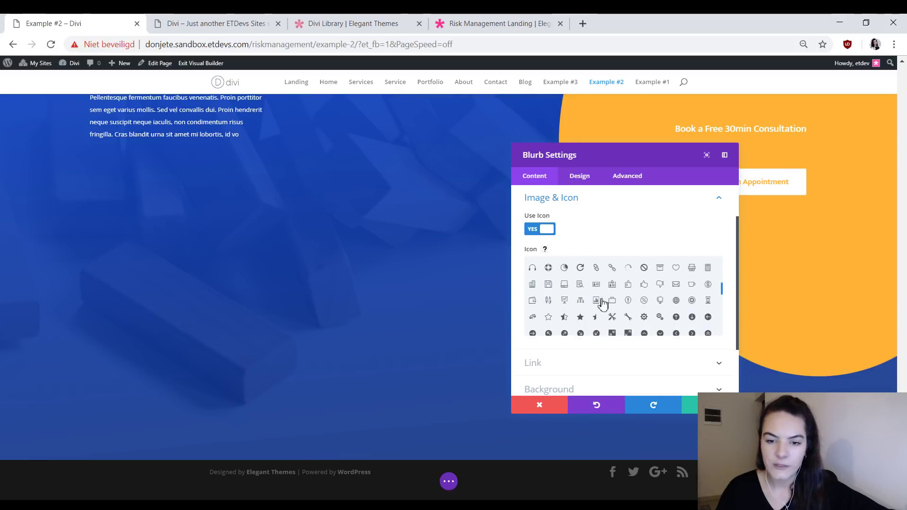
scroll(587, 317, "up", 3)
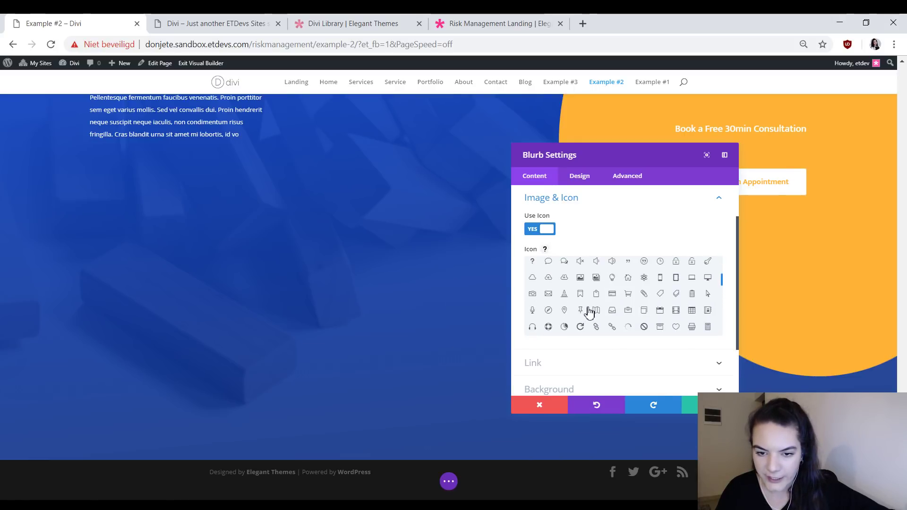
left_click(565, 264)
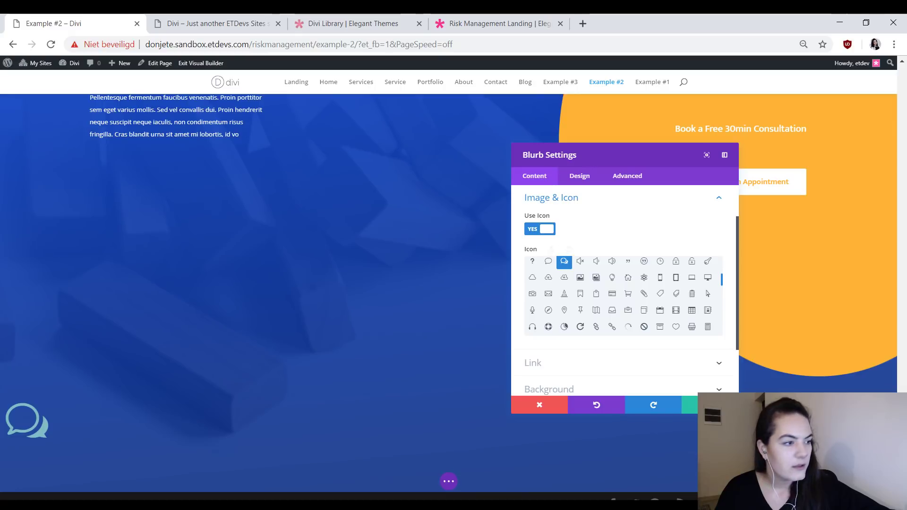
- Set the blurb's icon color to black
left_click(579, 177)
left_click(571, 220)
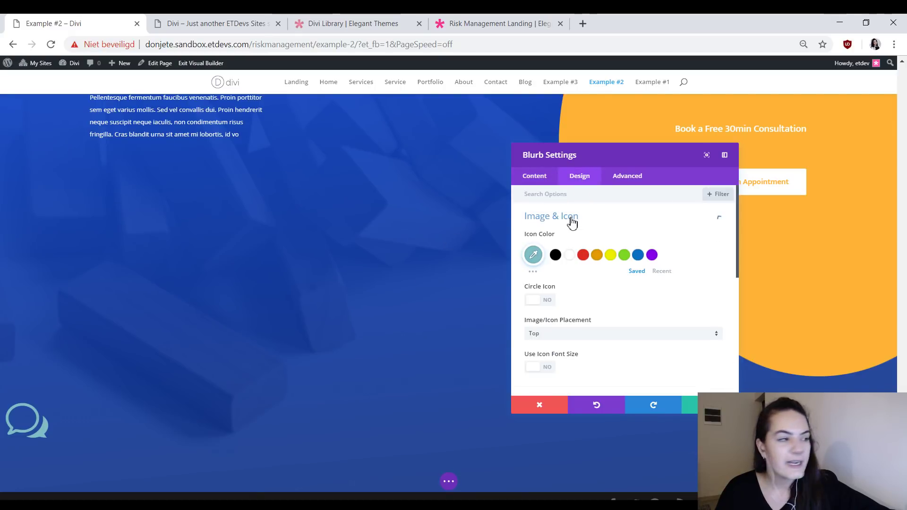
left_click(555, 256)
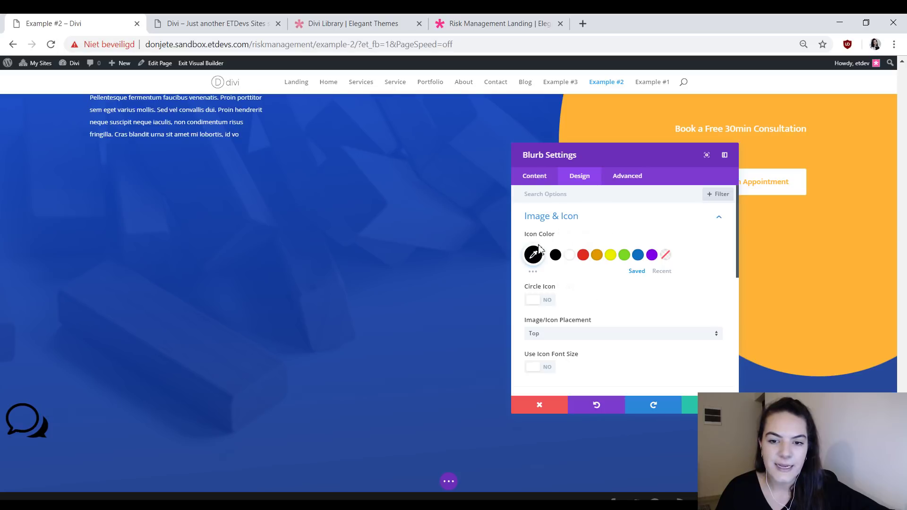
- Enable the circle behind the blurb's icon and set the circle color to rgba(0,0,0,0.14)
left_click(548, 303)
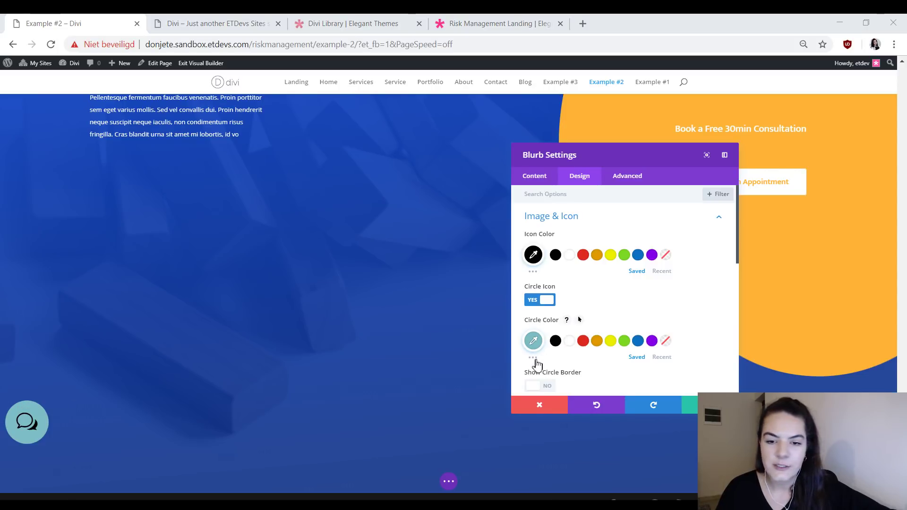
left_click(535, 343)
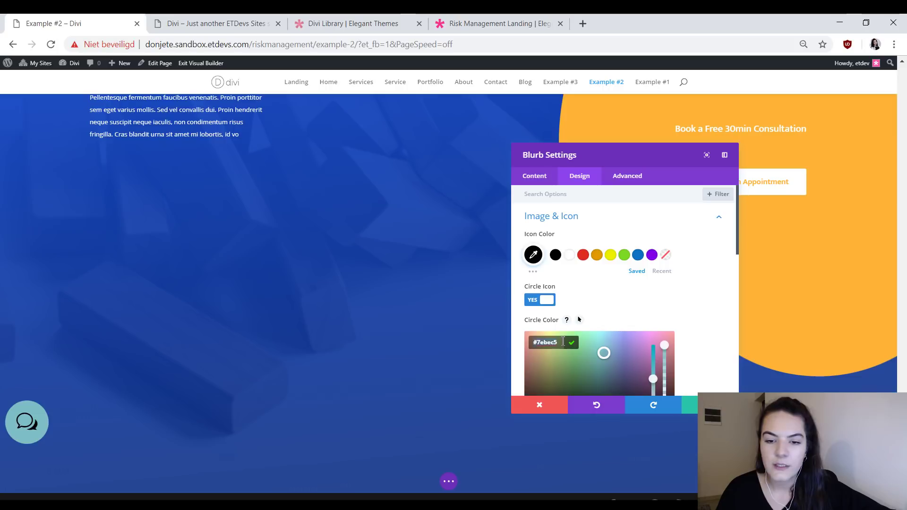
type("rgba(0,0,0,0.14)")
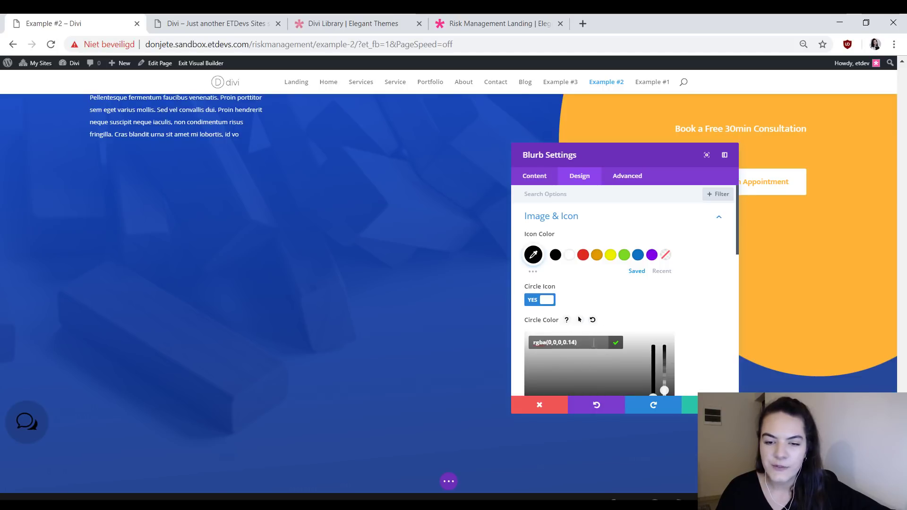
- Enable a custom icon font size with per-device values and set the desktop size to 1.5vw
scroll(567, 324, "down", 2)
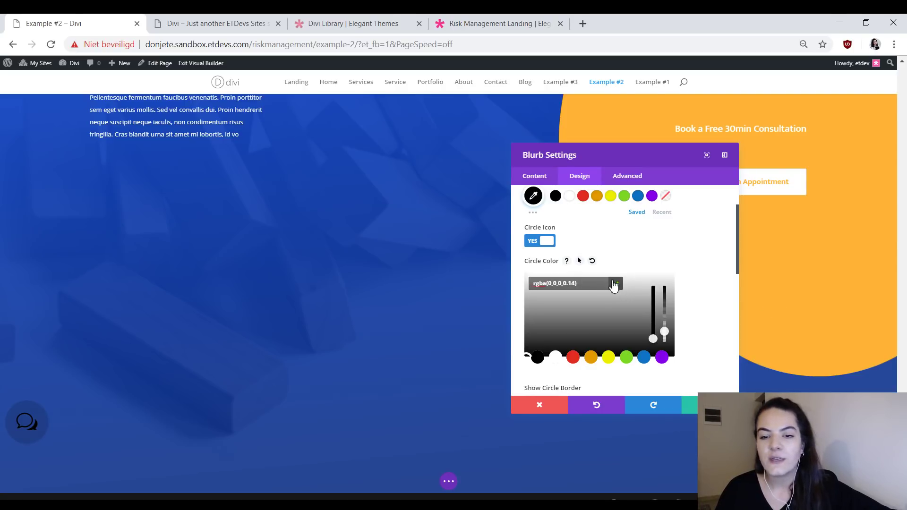
scroll(580, 280, "down", 1)
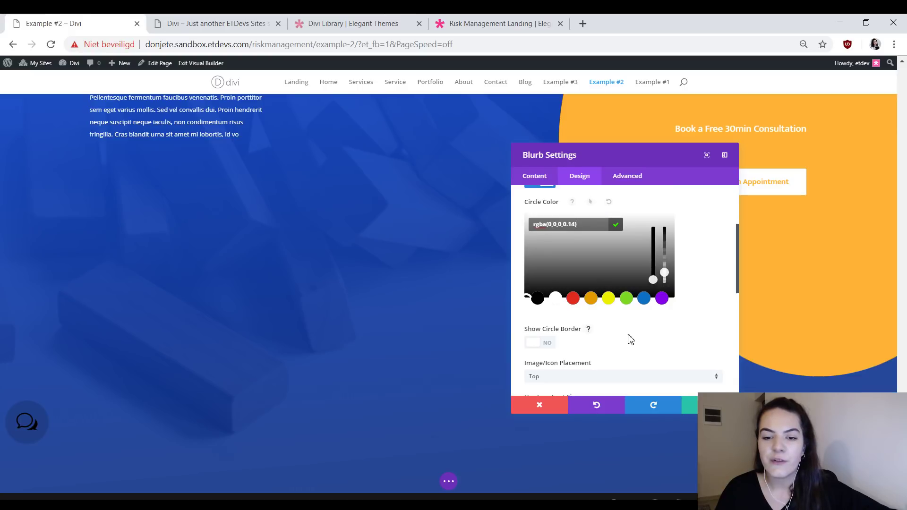
scroll(630, 338, "down", 2)
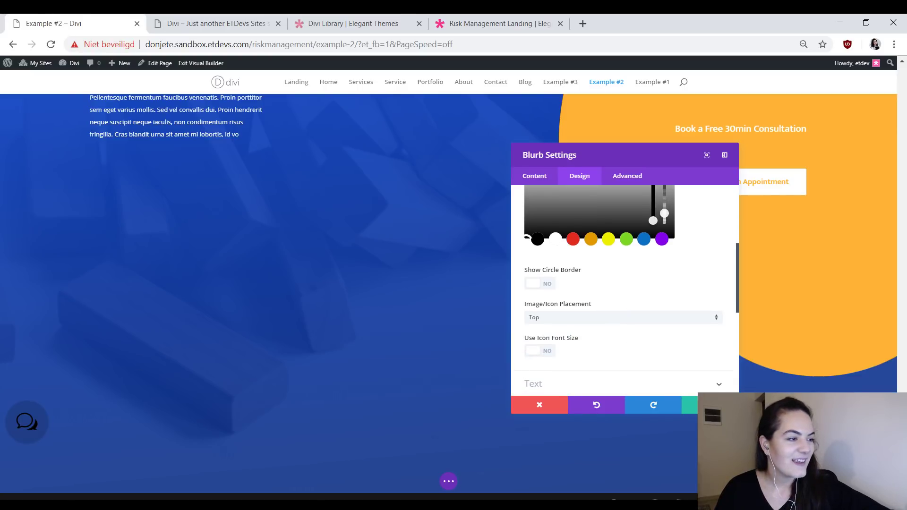
left_click(544, 354)
scroll(547, 361, "down", 1)
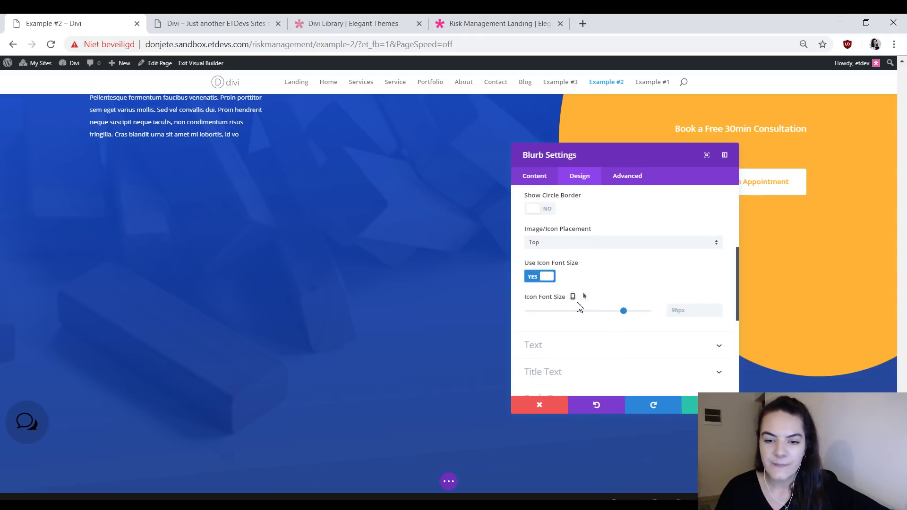
left_click(573, 297)
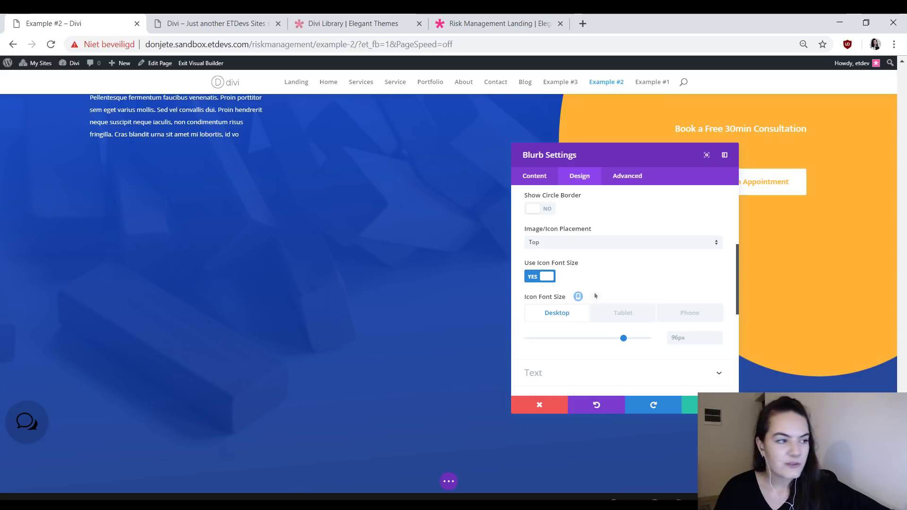
left_click(701, 314)
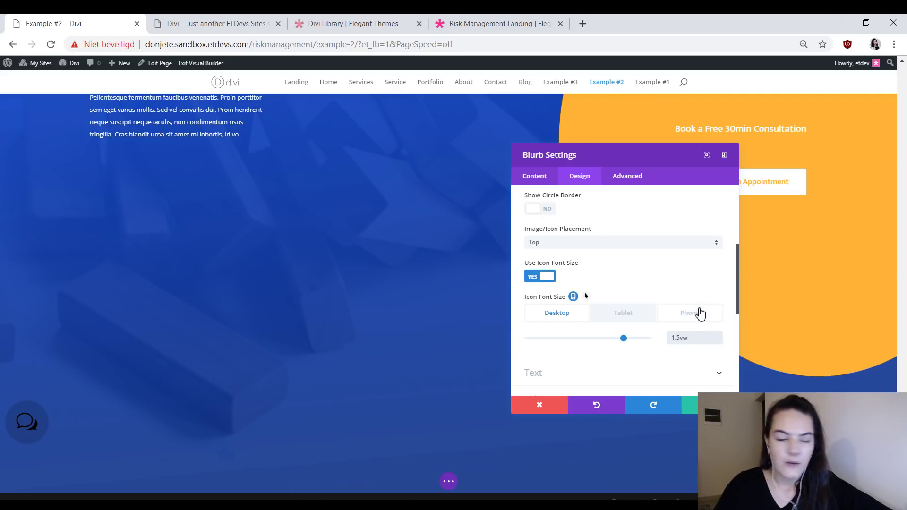
- Set the icon font size to 3vw for tablet and 2.5vw for phone and save the blurb settings
left_click(620, 318)
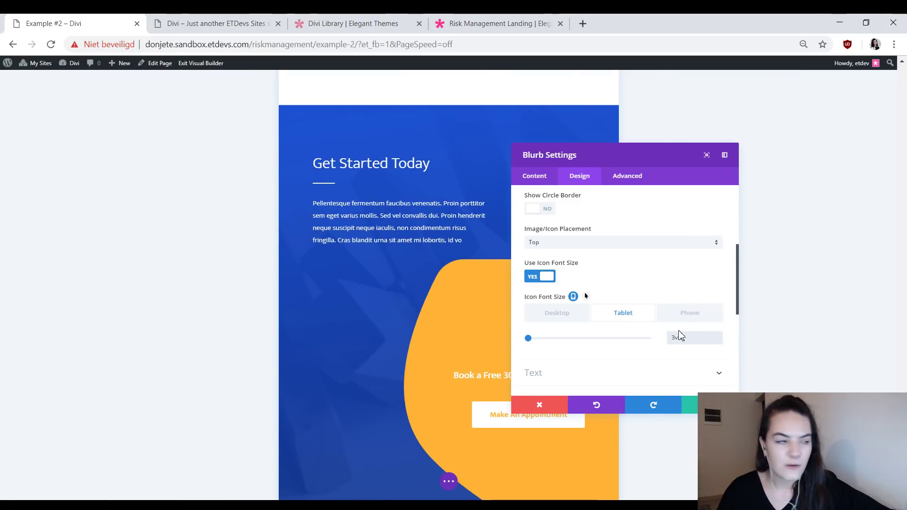
scroll(366, 352, "down", 3)
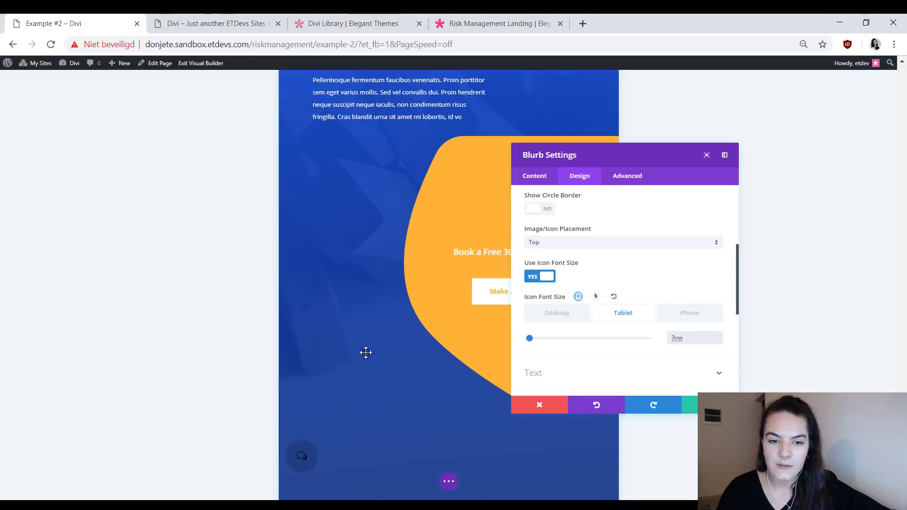
left_click(674, 312)
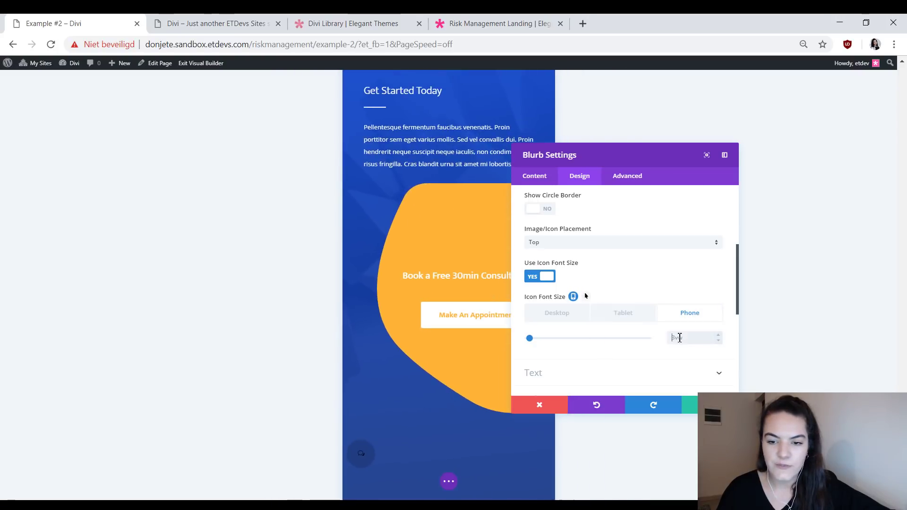
type("2.5vw")
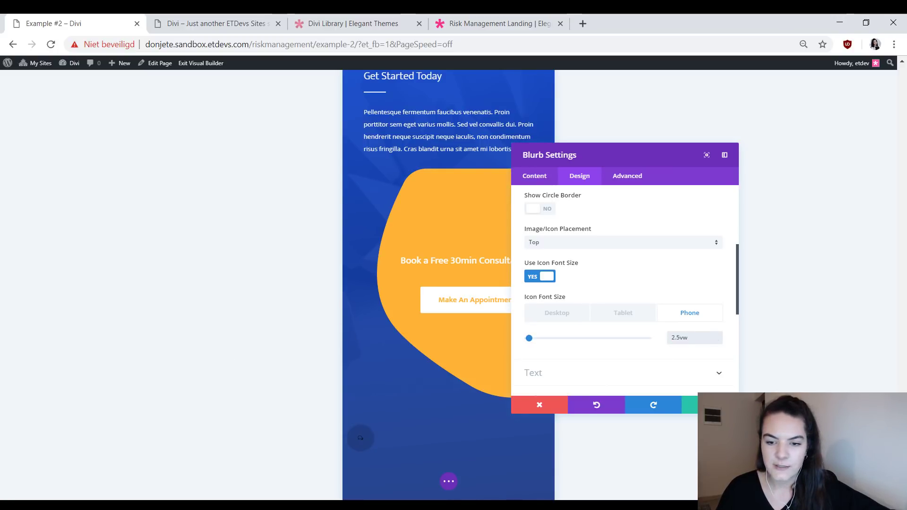
left_click(692, 408)
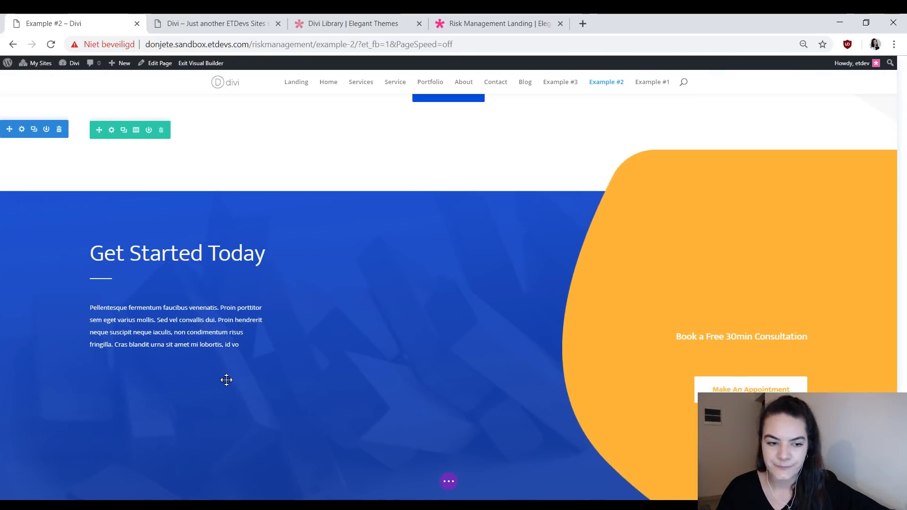
- Duplicate the speech bubble blurb three times to make a vertical stack of four
scroll(133, 383, "down", 4)
scroll(132, 373, "down", 1)
mouse_move(13, 395)
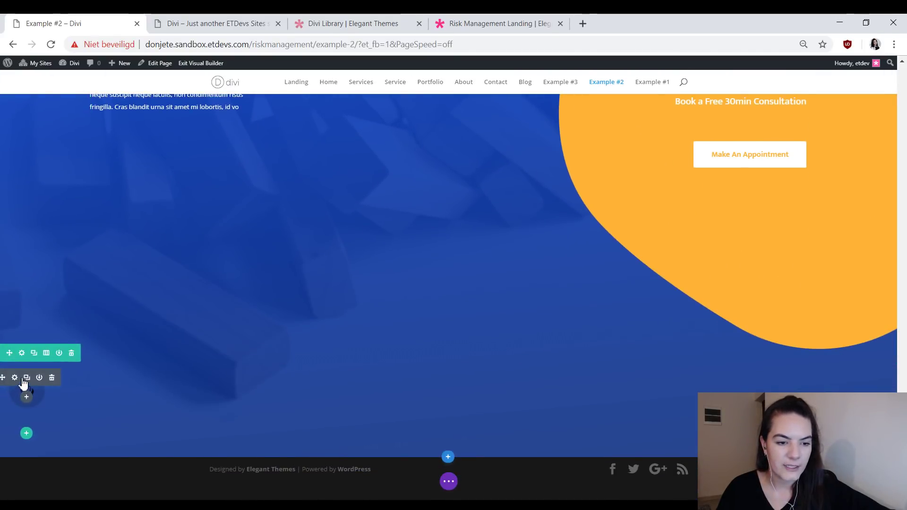
left_click(27, 380)
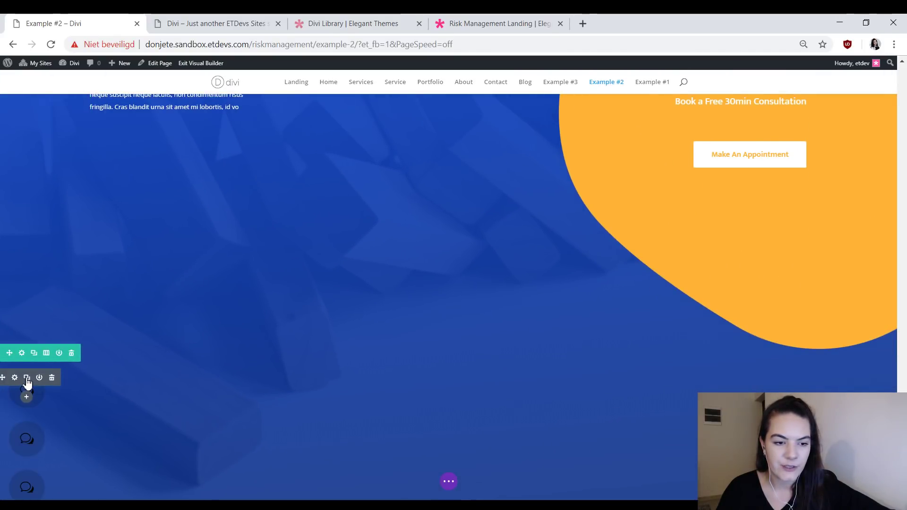
- Change the second blurb's icon to the circled double down chevron and save its settings
scroll(195, 383, "down", 3)
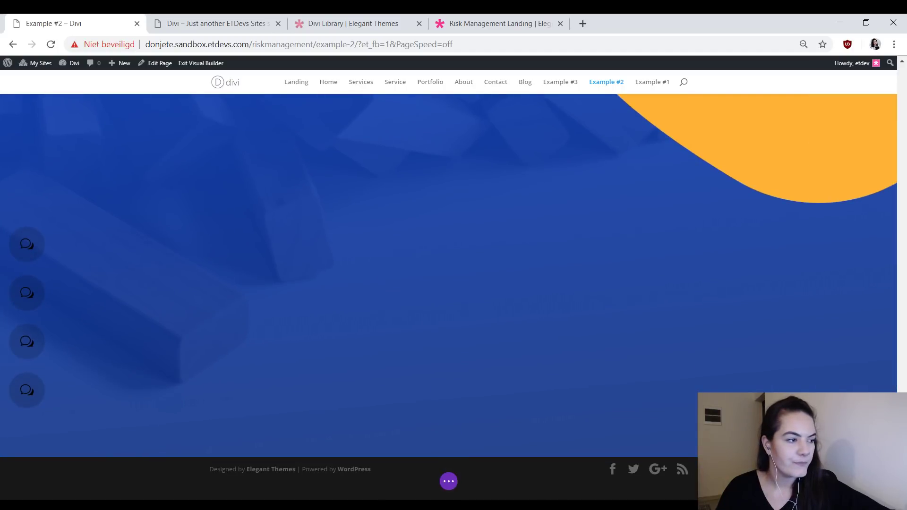
mouse_move(40, 298)
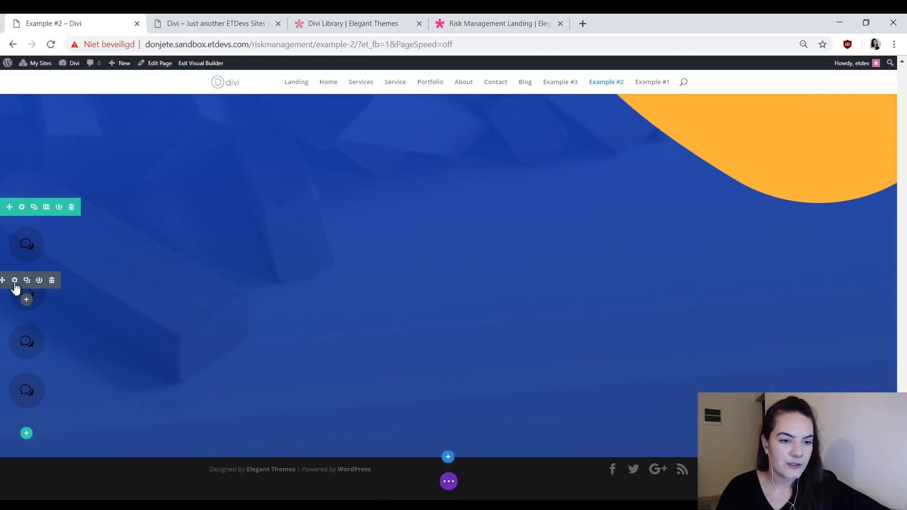
left_click(263, 281)
scroll(581, 241, "down", 1)
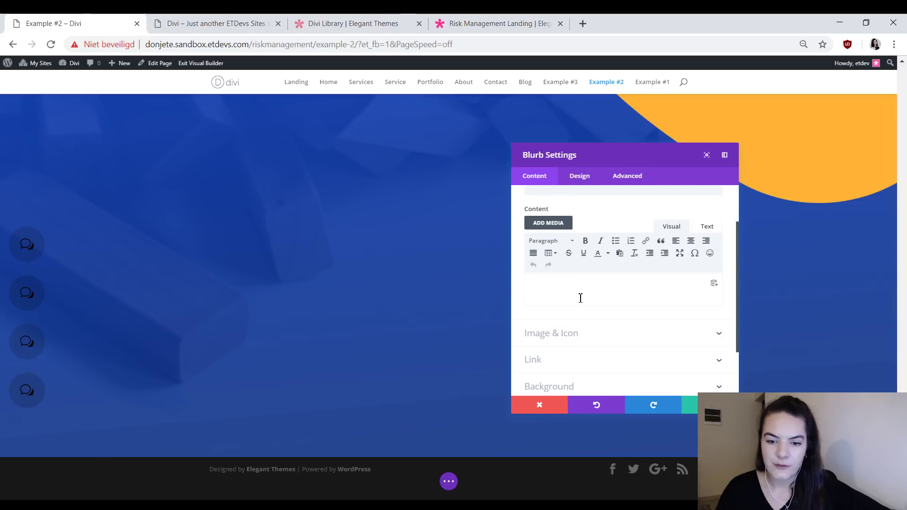
left_click(580, 333)
left_click(628, 297)
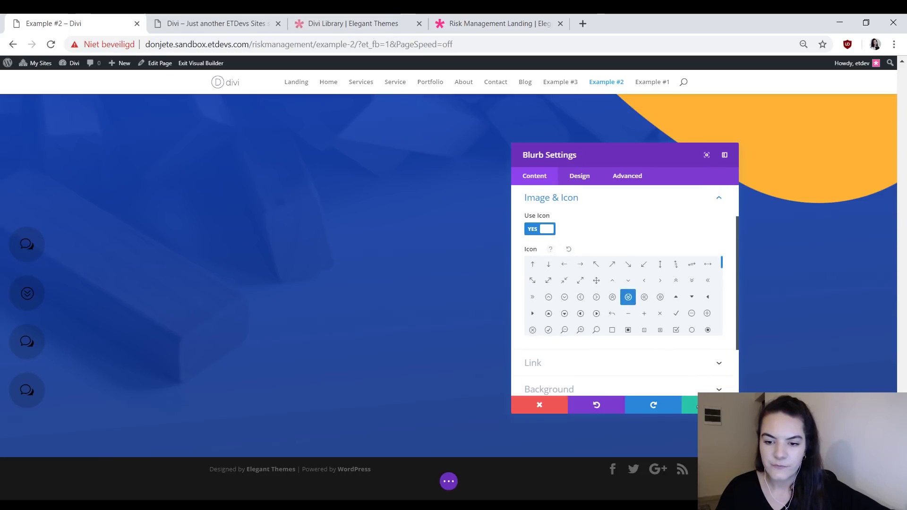
left_click(138, 361)
- Change the third blurb's icon to the paperclip and save its settings
left_click(16, 344)
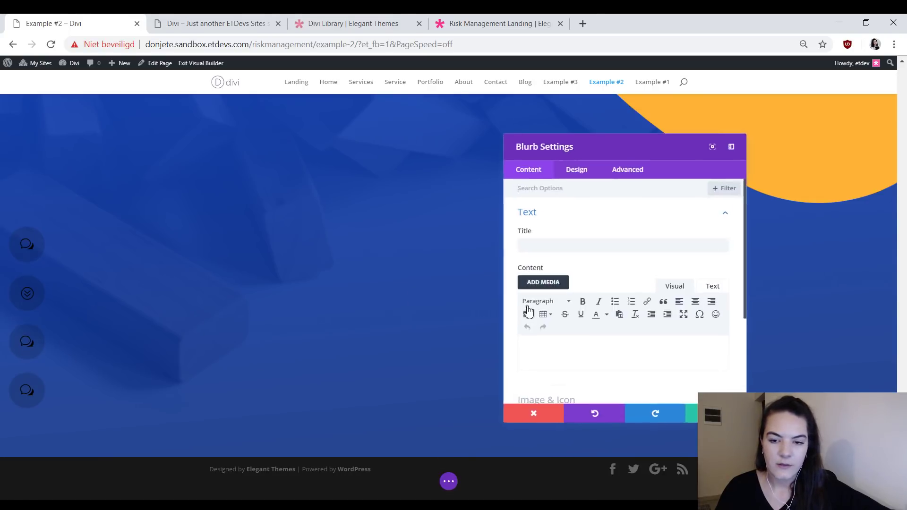
scroll(577, 333, "down", 2)
left_click(581, 282)
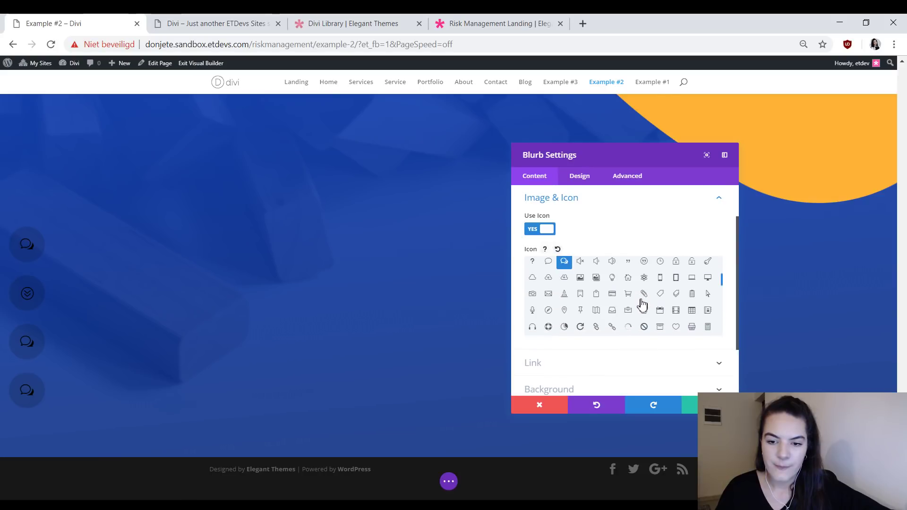
left_click(646, 295)
left_click(708, 404)
- Change the fourth blurb's icon to the outlined envelope
mouse_move(28, 399)
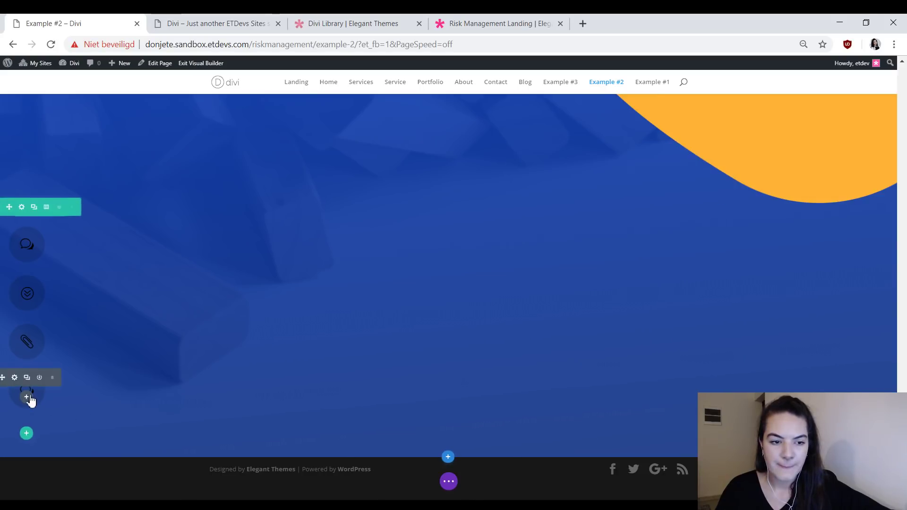
left_click(14, 379)
scroll(615, 331, "down", 2)
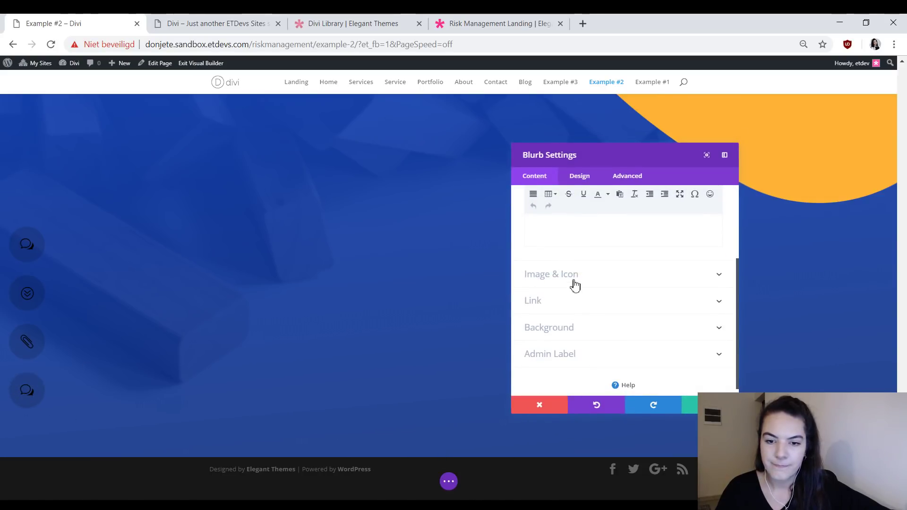
left_click(573, 279)
scroll(607, 279, "down", 5)
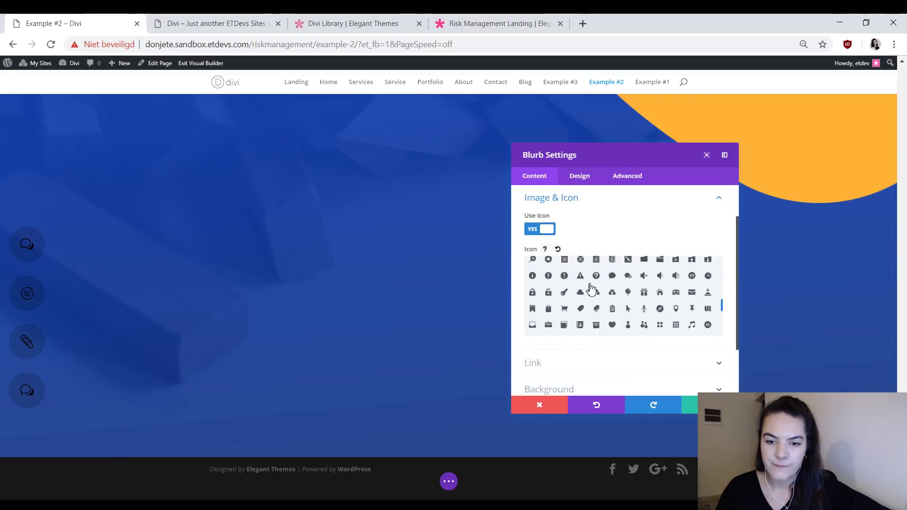
left_click(548, 262)
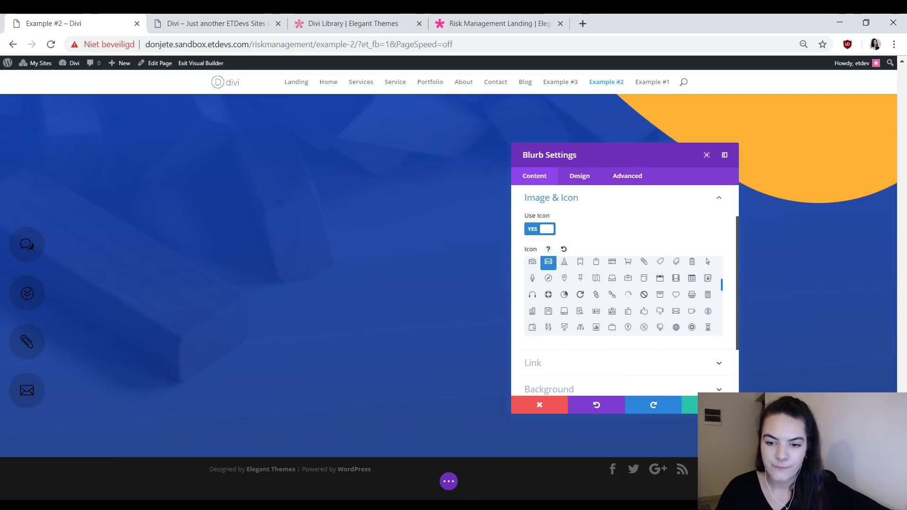
- Save the envelope blurb's settings and open the Example #1 page in the Visual Builder in the second browser tab
left_click(693, 405)
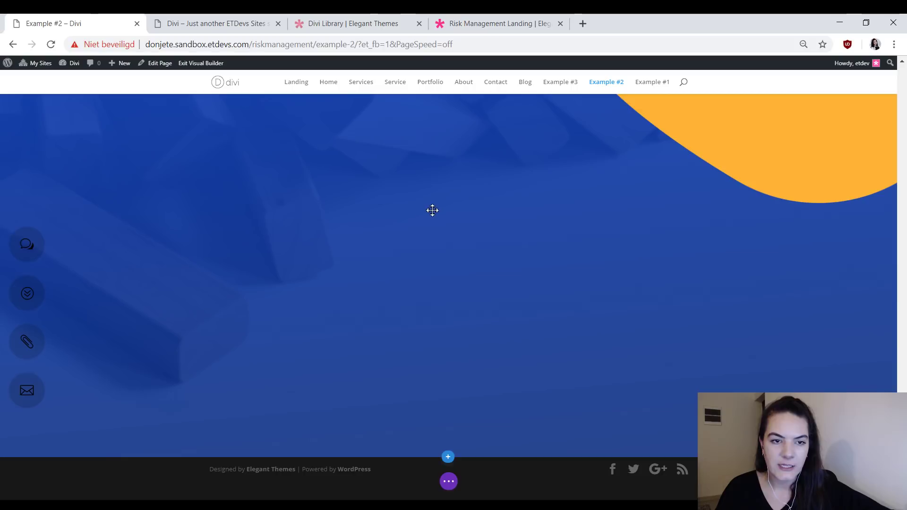
left_click(194, 22)
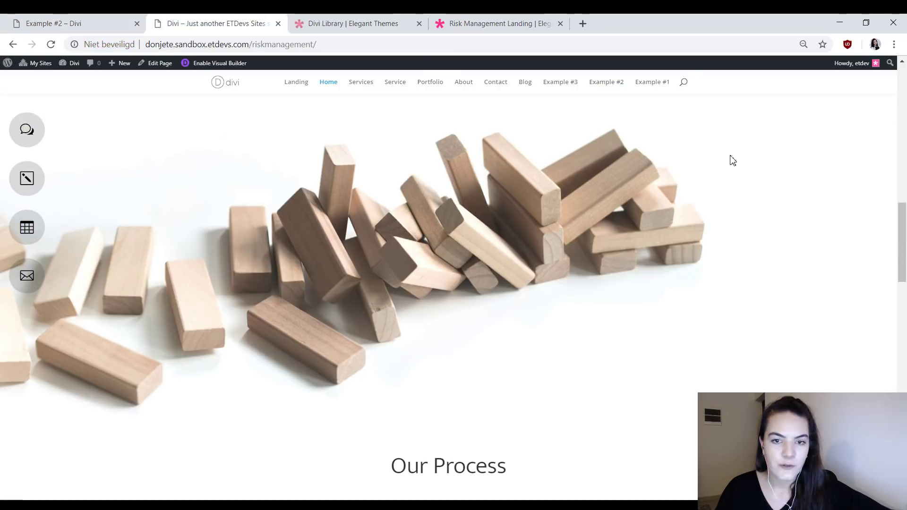
left_click(641, 84)
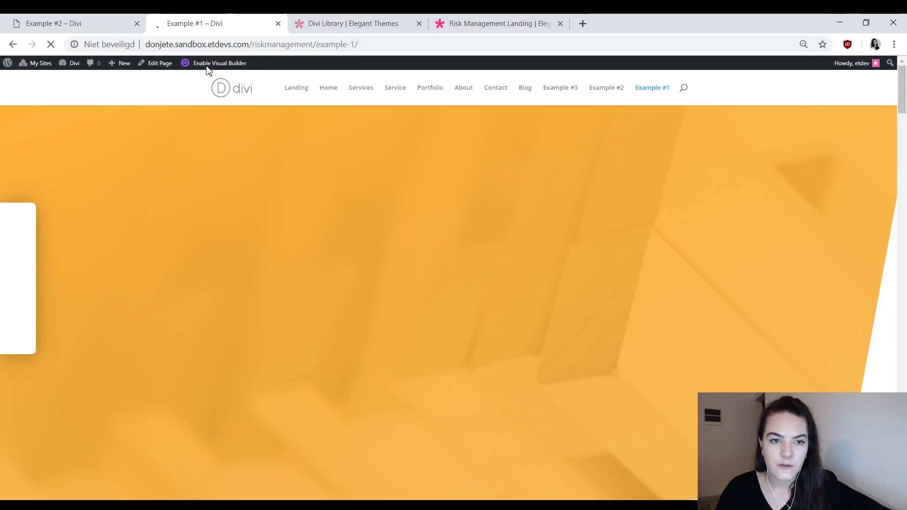
left_click(208, 64)
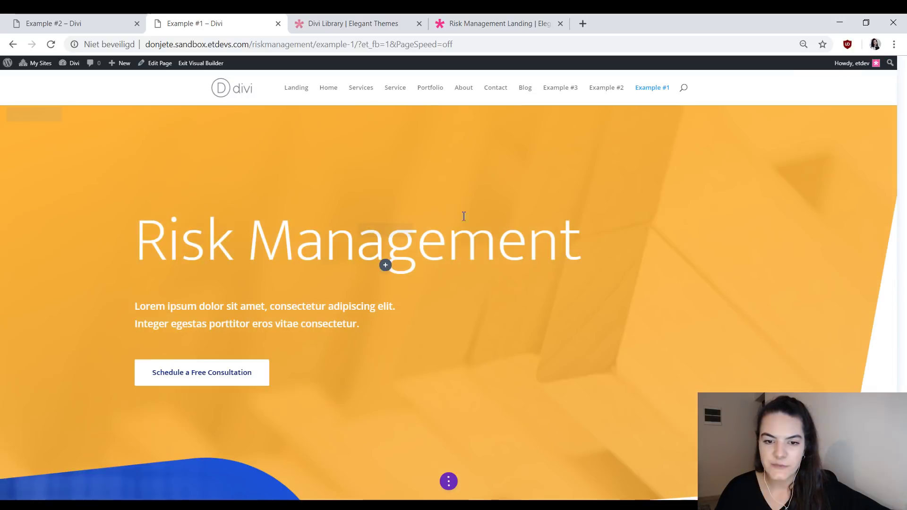
- Copy the module link URL from the first blurb of the fixed sidebar at the end of the Example #1 page
left_click_drag(900, 96, 899, 473)
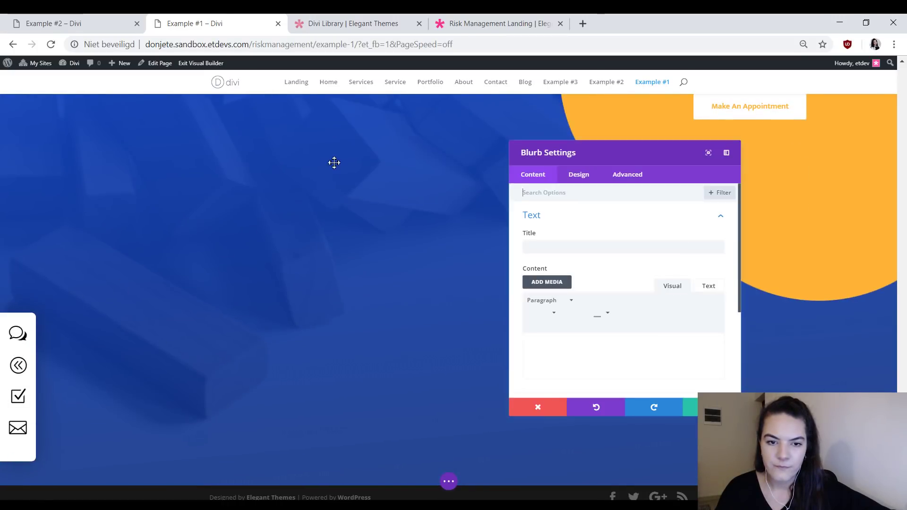
scroll(688, 338, "down", 3)
left_click(578, 312)
scroll(583, 302, "up", 1)
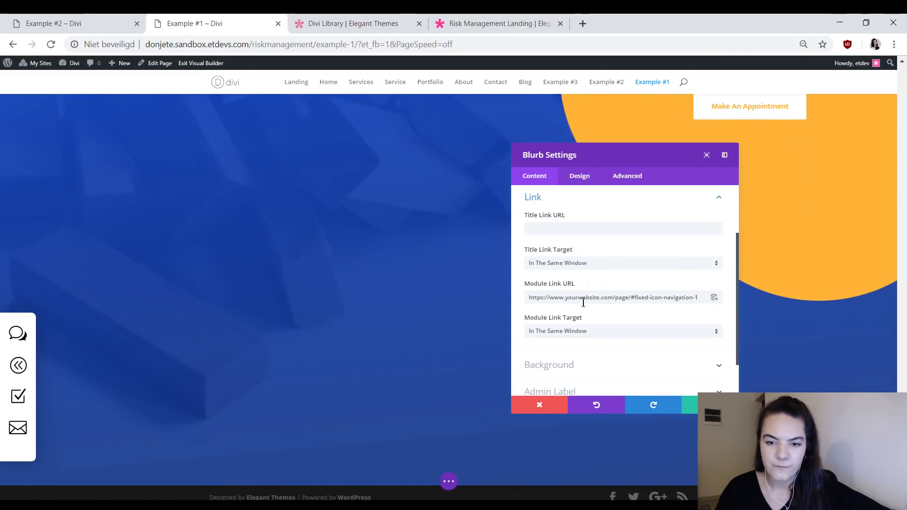
triple_click(584, 298)
key("ctrl+c")
left_click(97, 21)
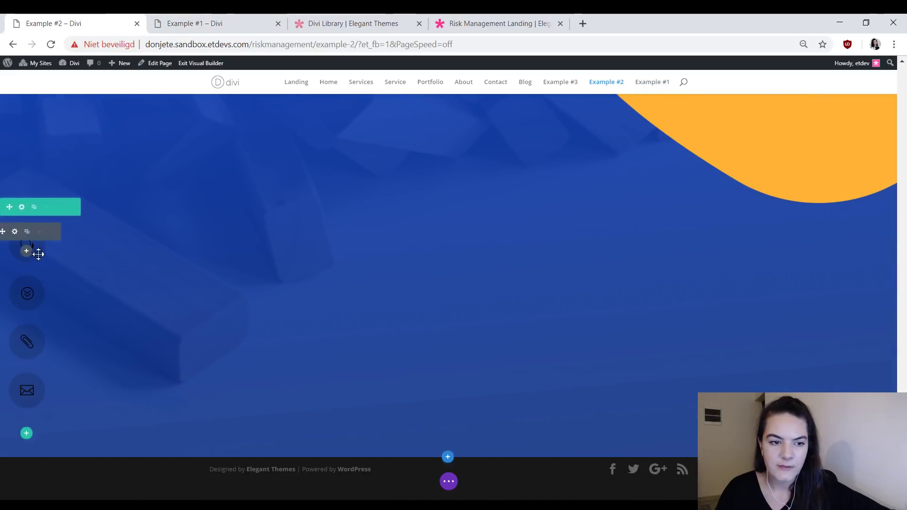
left_click(18, 234)
scroll(567, 350, "down", 5)
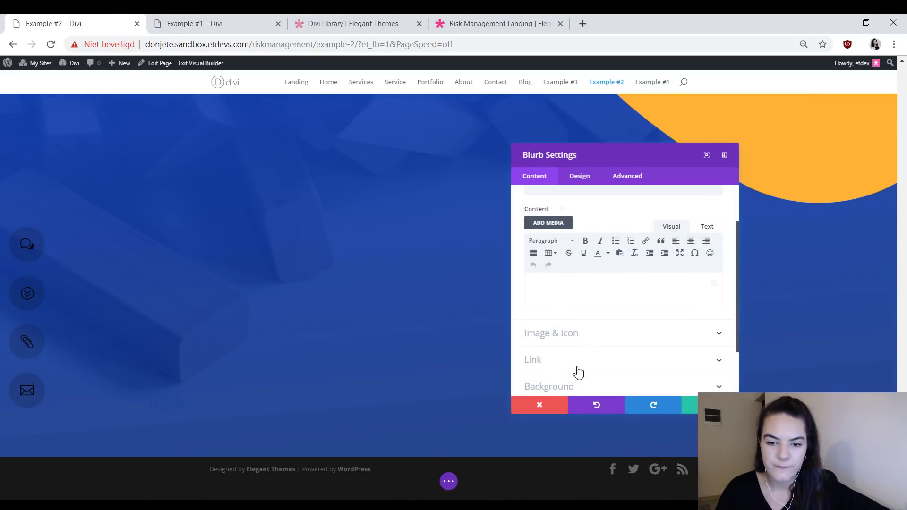
left_click(577, 364)
left_click(589, 297)
key("ctrl+v")
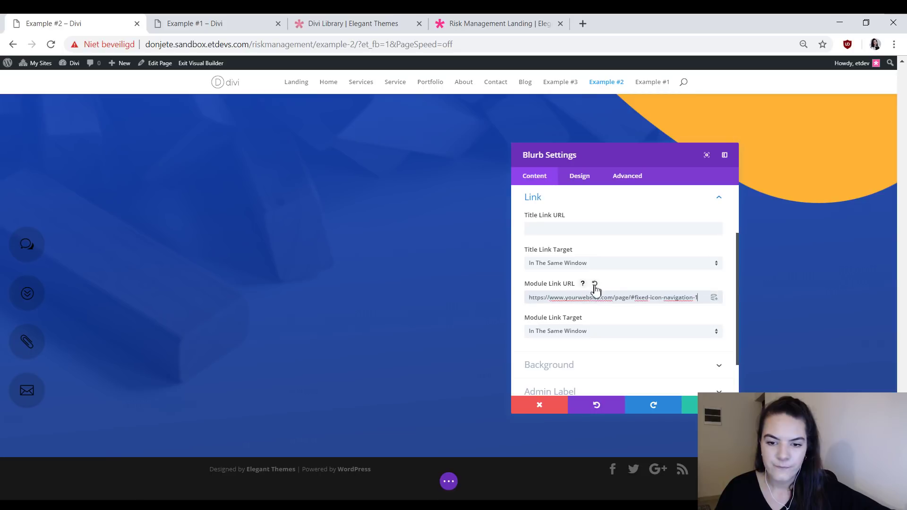
left_click(540, 405)
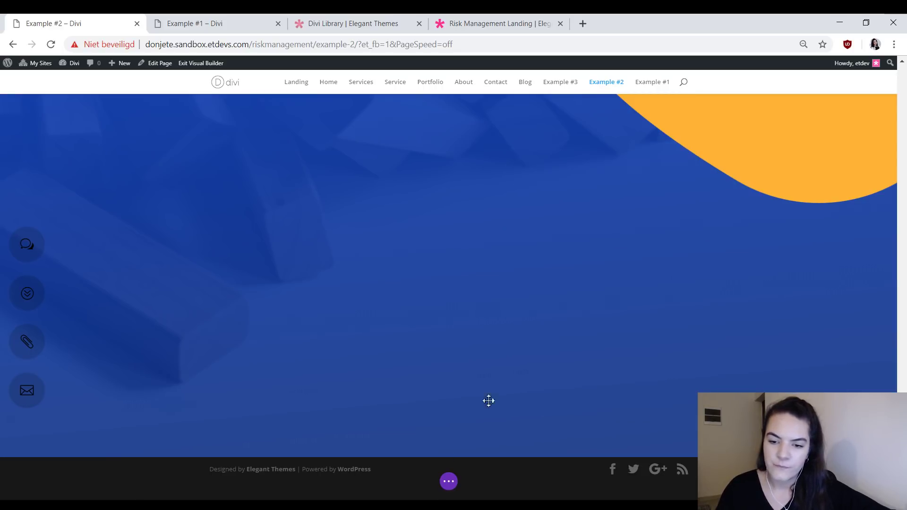
left_click(14, 280)
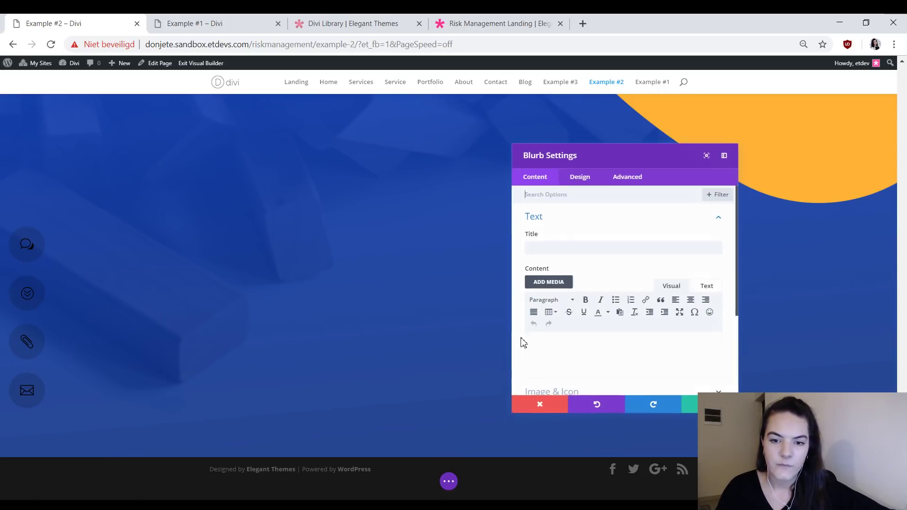
scroll(523, 340, "down", 2)
left_click(569, 360)
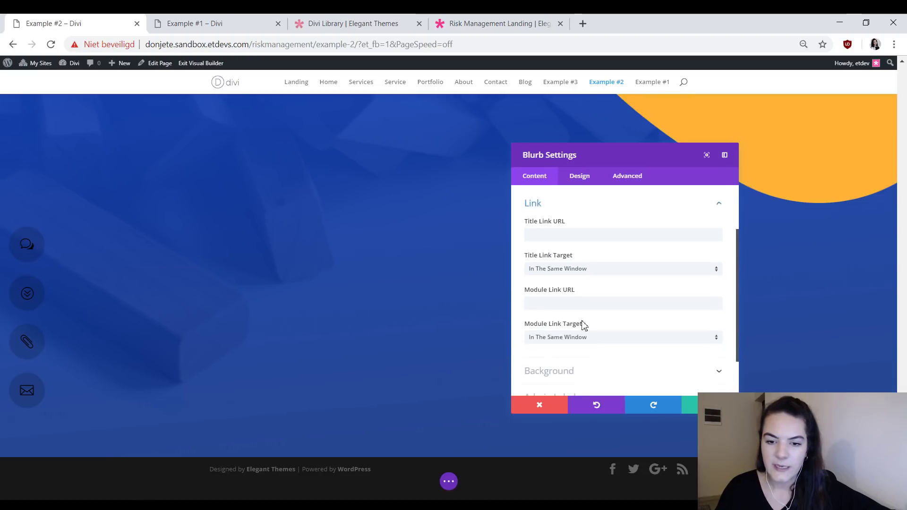
left_click(594, 297)
key("ctrl+v")
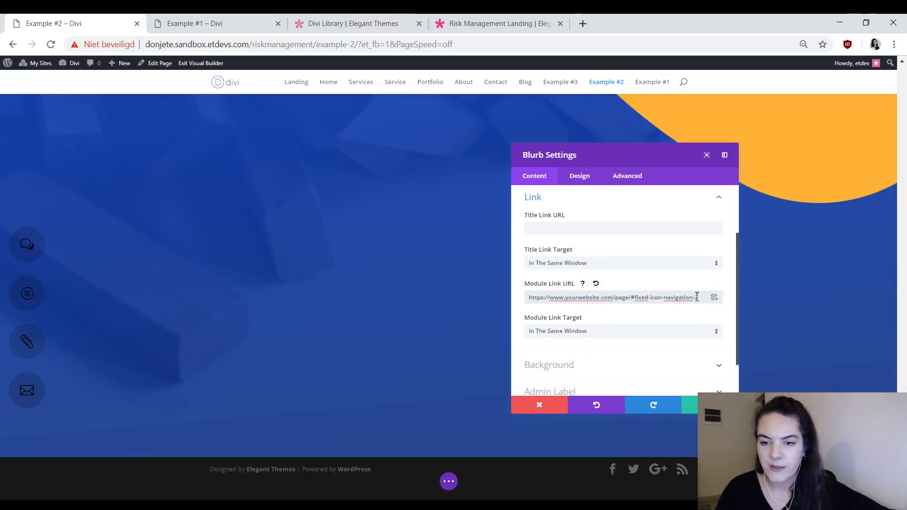
left_click(689, 405)
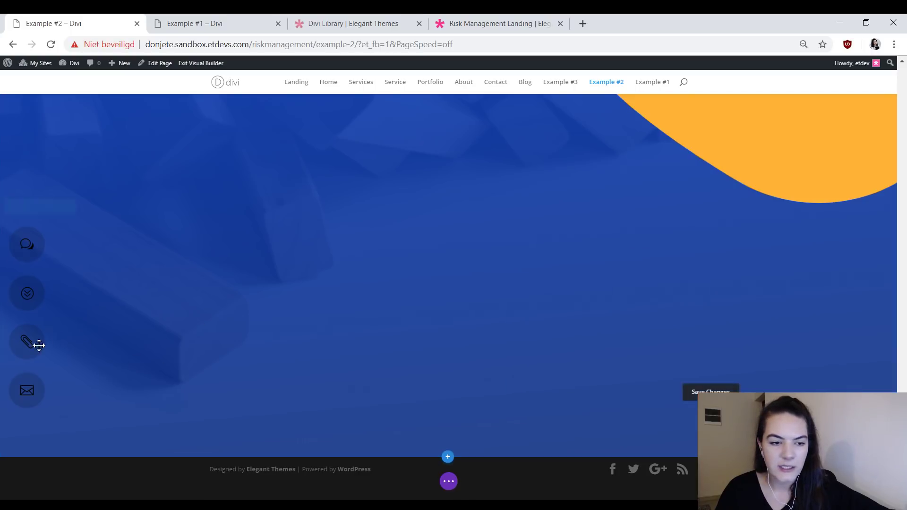
left_click(14, 330)
scroll(617, 340, "down", 1)
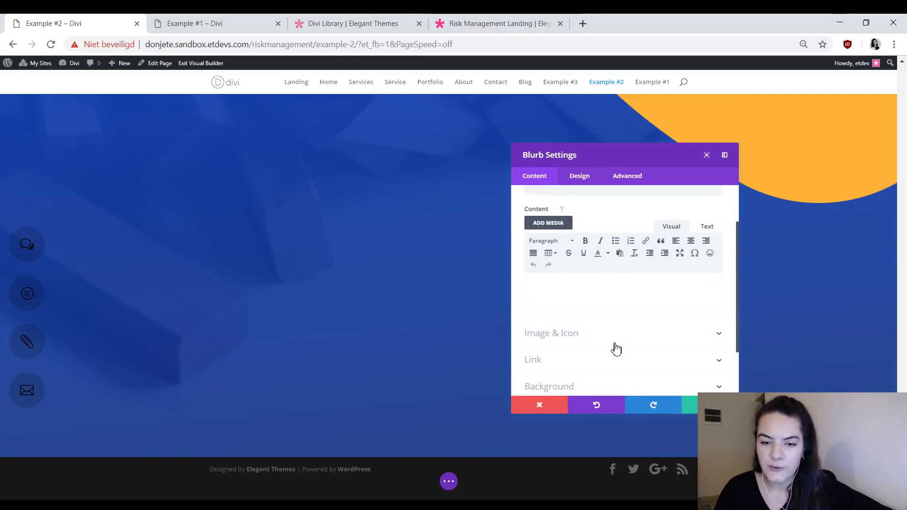
left_click(629, 359)
left_click(626, 298)
key("ctrl+v")
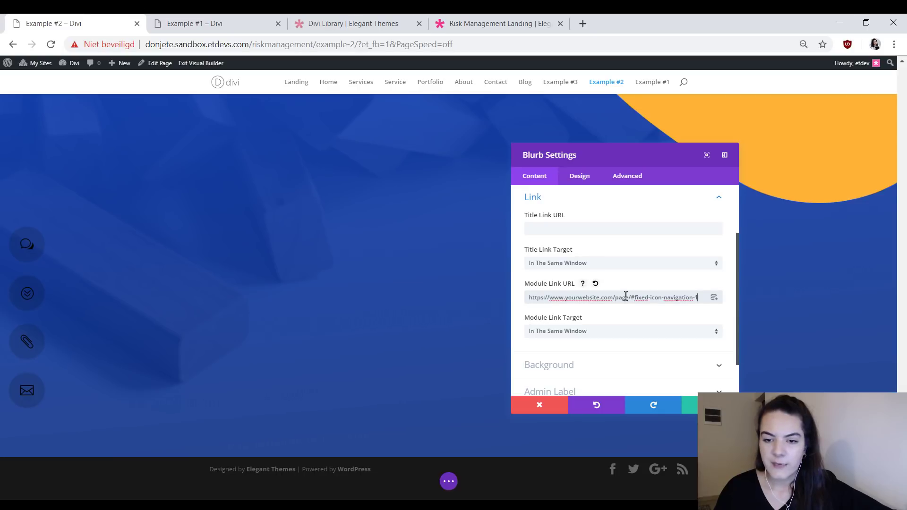
key("BackSpace")
type("3")
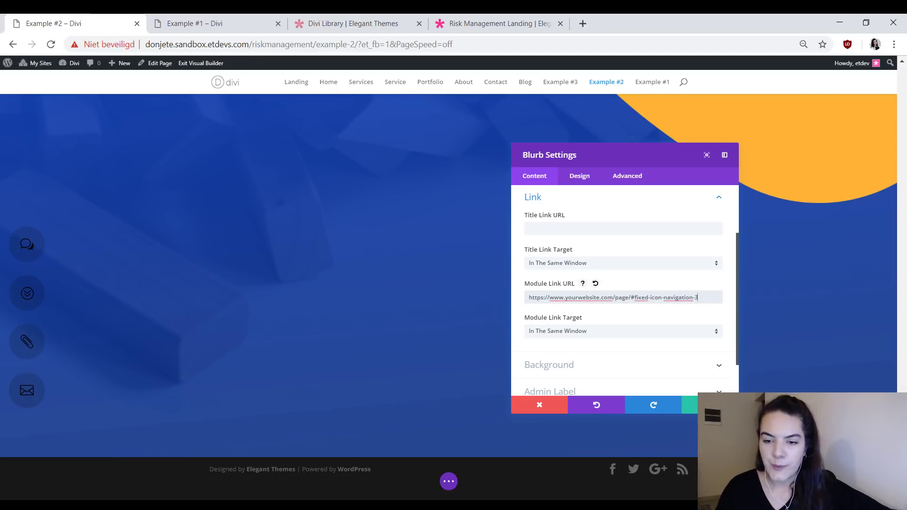
left_click(691, 406)
mouse_move(17, 390)
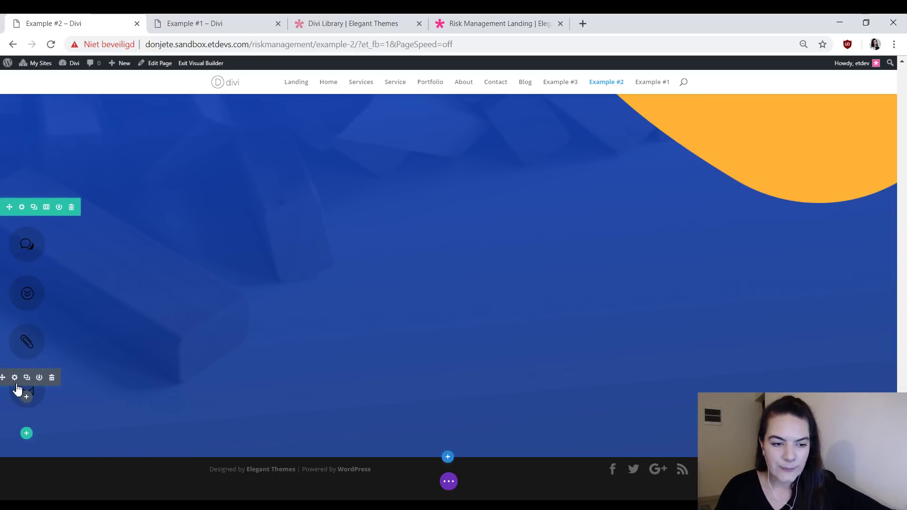
left_click(152, 397)
scroll(573, 377, "down", 3)
left_click(596, 359)
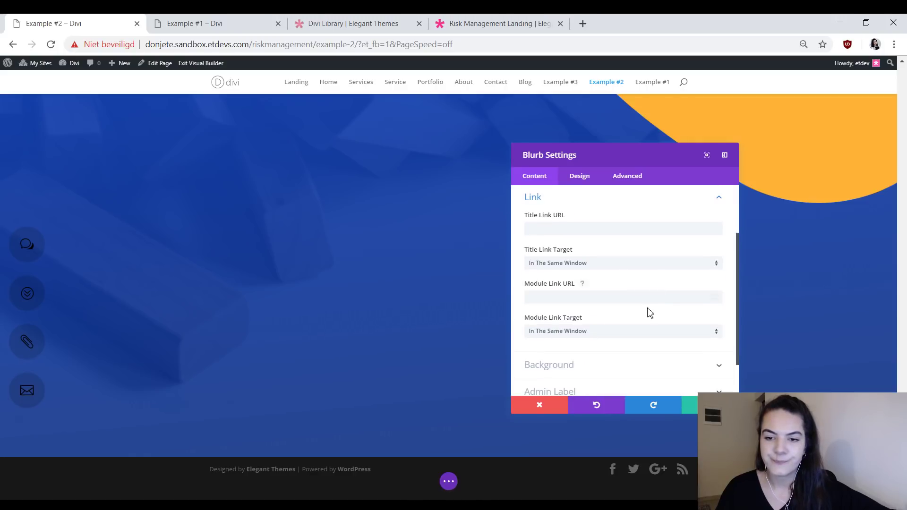
left_click(651, 298)
key("ctrl+v")
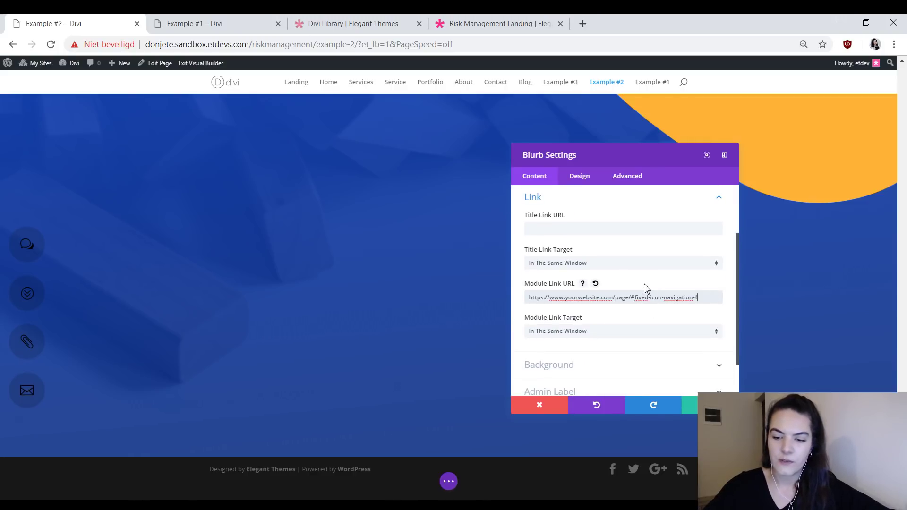
left_click(690, 405)
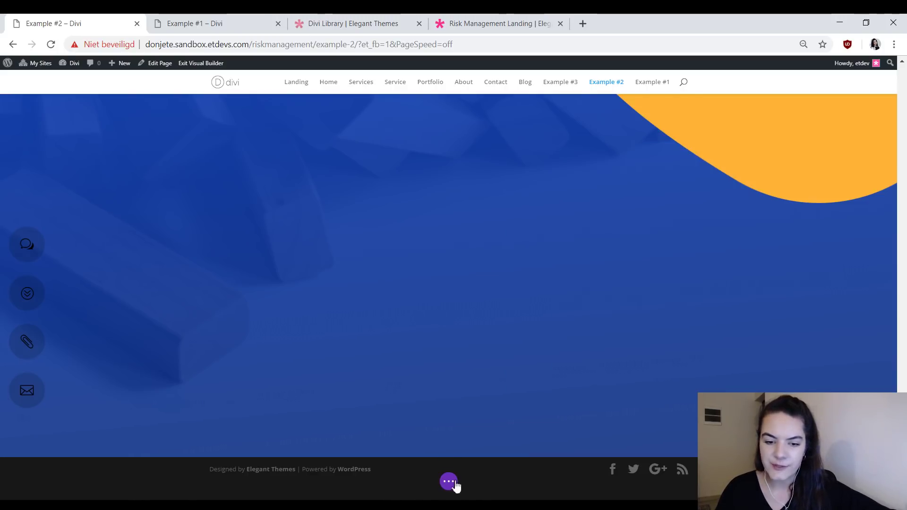
- Save and exit the Visual Builder on Example #2, and check the fixed icon sidebar along the live page
left_click(451, 482)
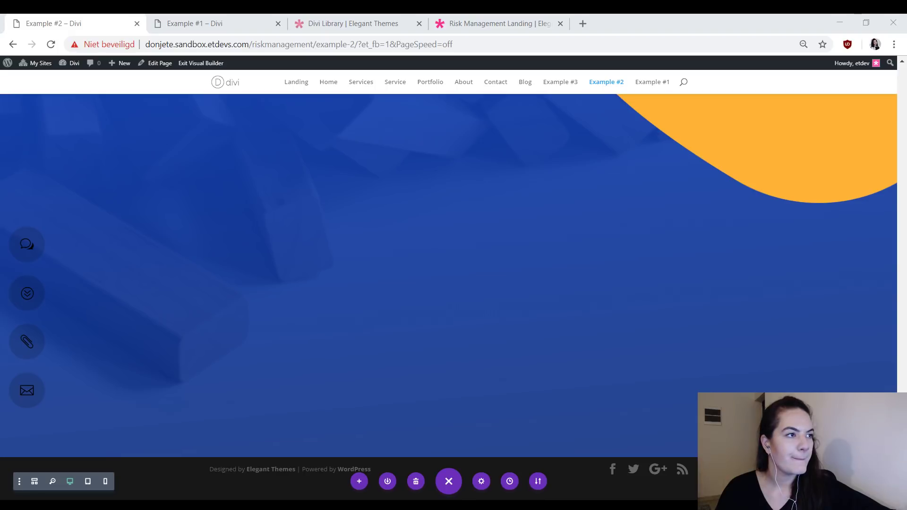
left_click(207, 64)
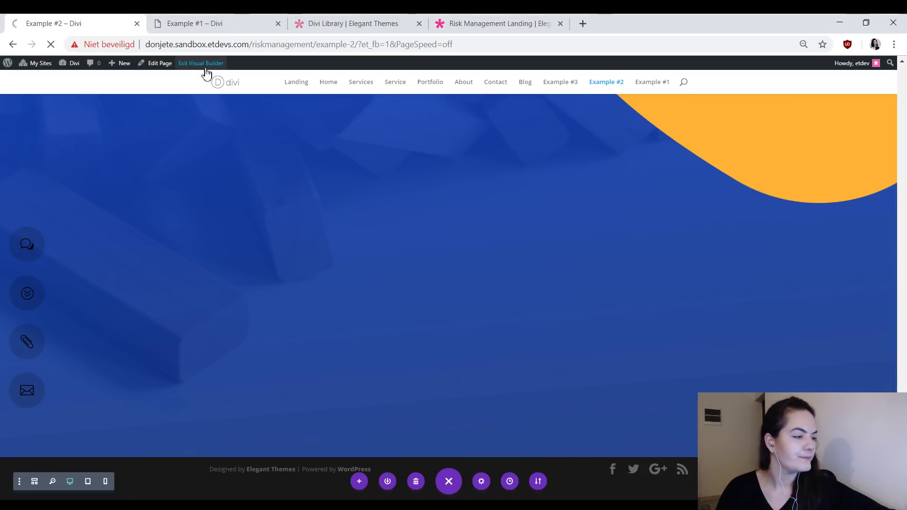
scroll(372, 218, "down", 3)
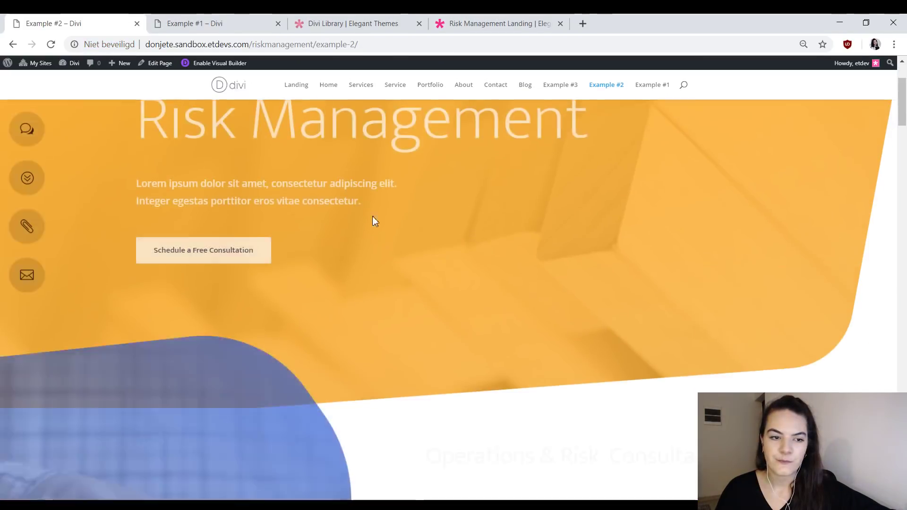
scroll(373, 216, "down", 15)
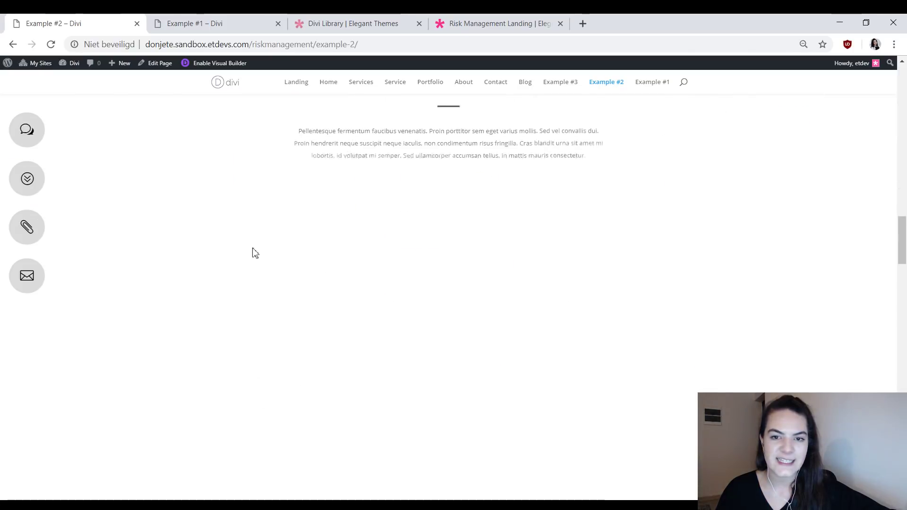
scroll(340, 197, "up", 7)
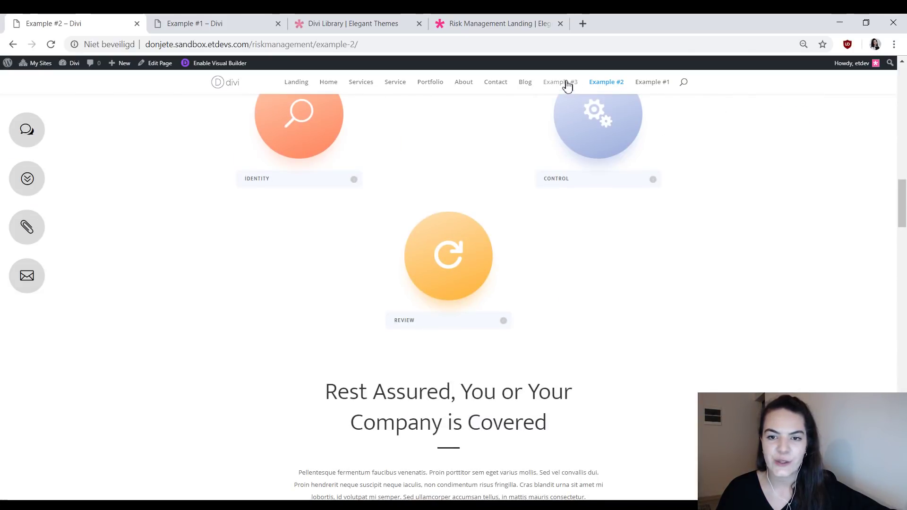
- Open the Example #3 page and discard the open blurb settings in the Example #1 tab
left_click(567, 84)
left_click(202, 21)
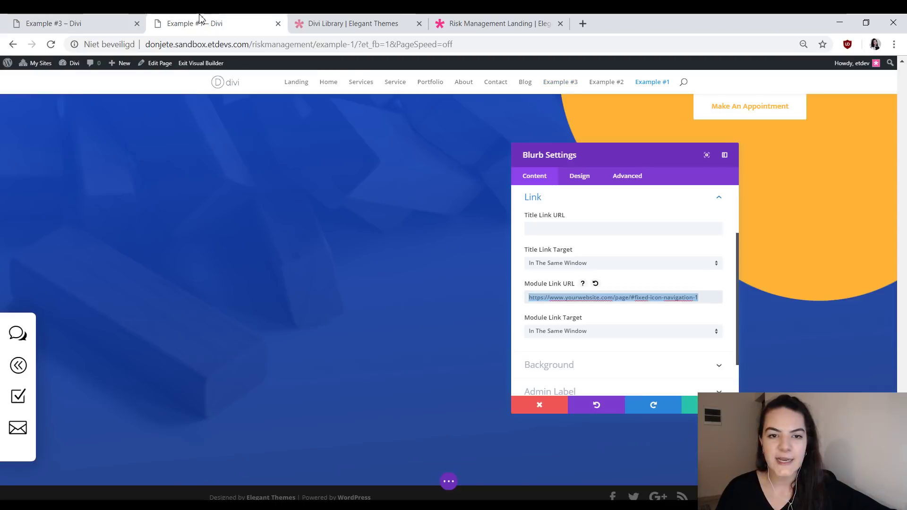
left_click(540, 405)
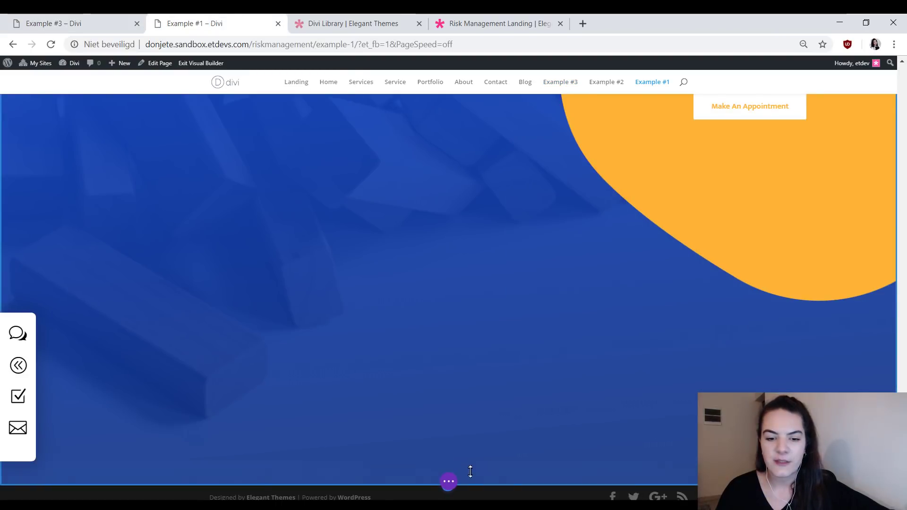
left_click(449, 481)
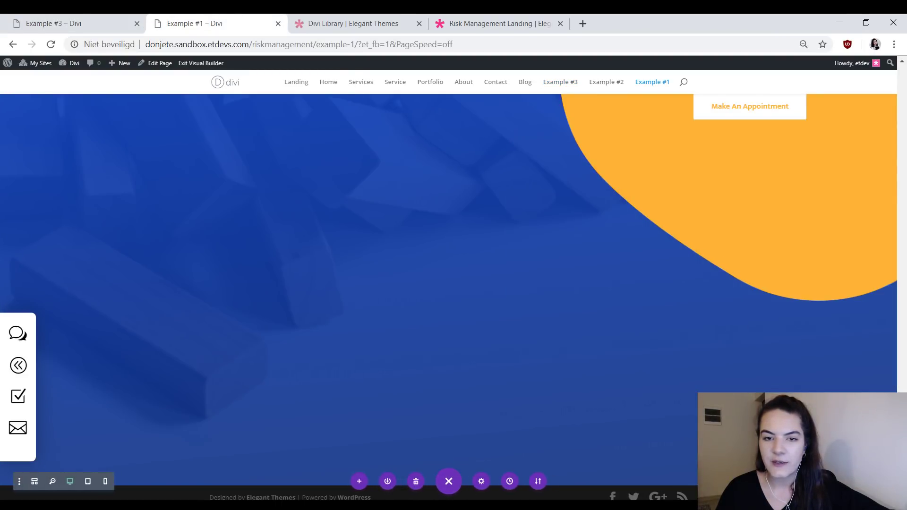
scroll(442, 173, "up", 5)
- Look over the Example #3 page and enable the Visual Builder on it
key("ctrl+shift+Tab")
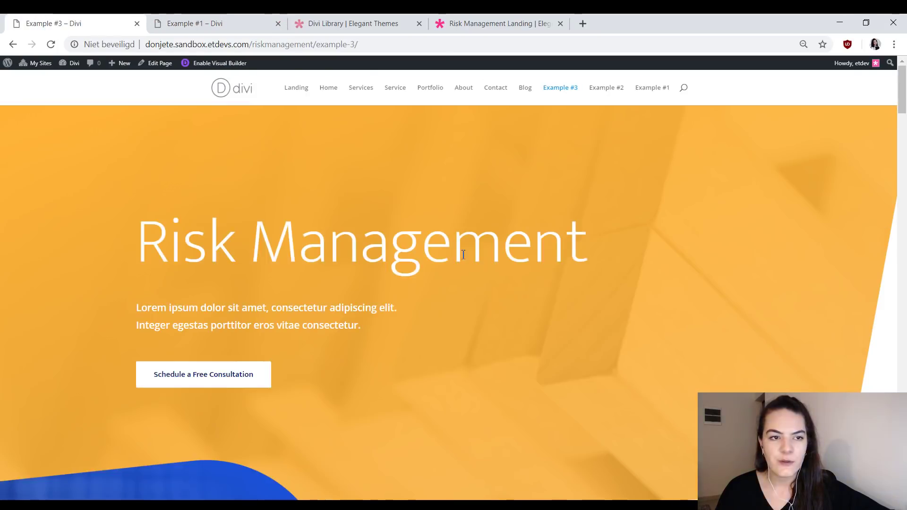
scroll(468, 294, "down", 5)
scroll(468, 294, "down", 15)
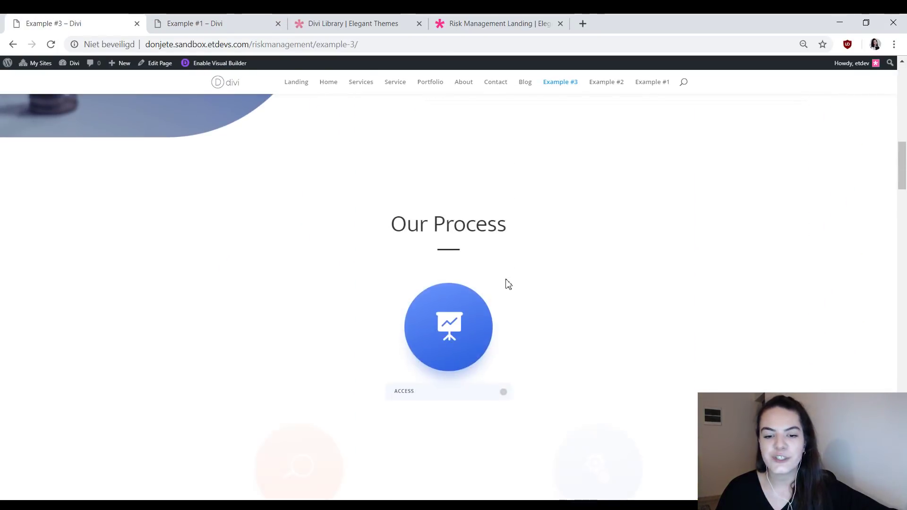
scroll(215, 203, "up", 20)
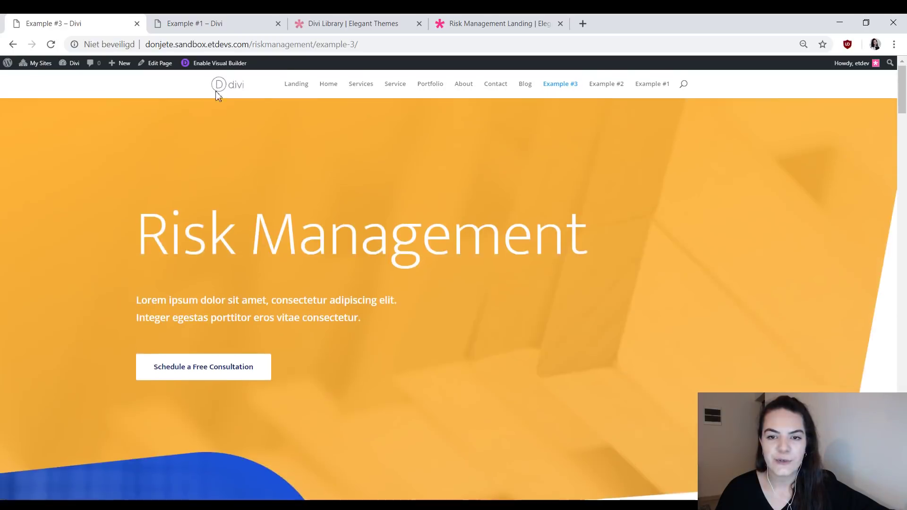
left_click(220, 63)
- Leave the Visual Builder on Example #1 and open the Services page to examine its fixed gradient icon sidebar
left_click(208, 24)
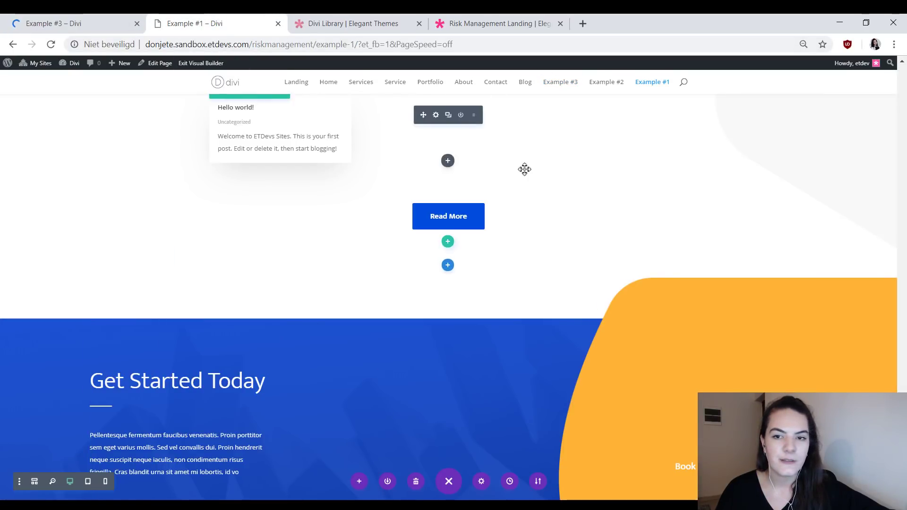
left_click(216, 65)
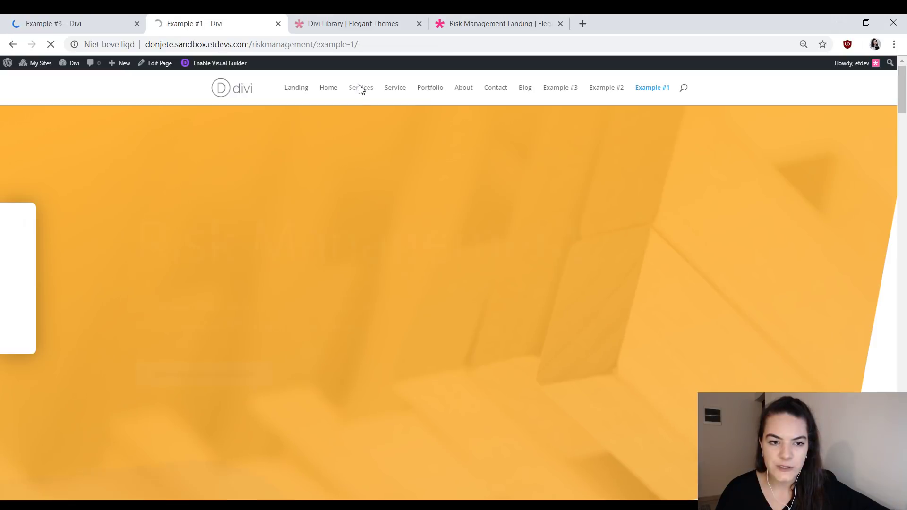
left_click(361, 89)
scroll(99, 235, "down", 10)
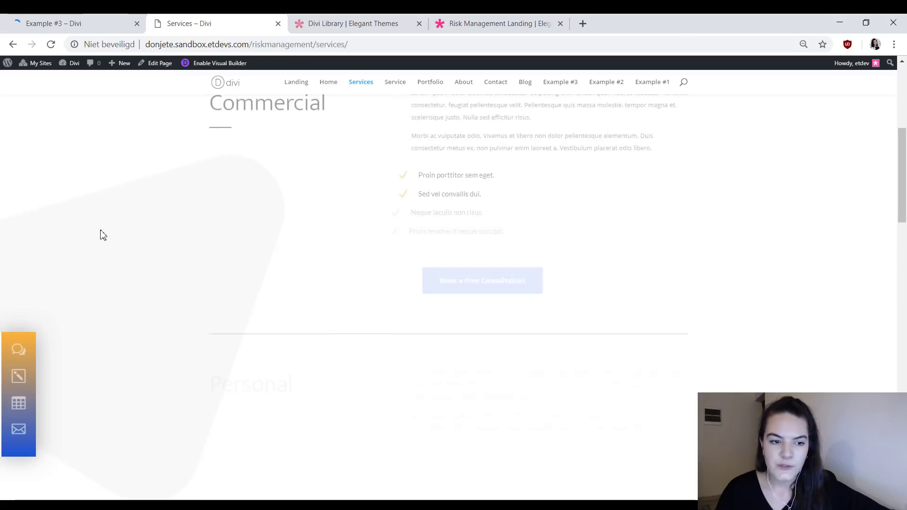
- Examine the fixed gradient sidebar along the Services page in a narrow phone-sized window, and restore the full window size
left_click(866, 23)
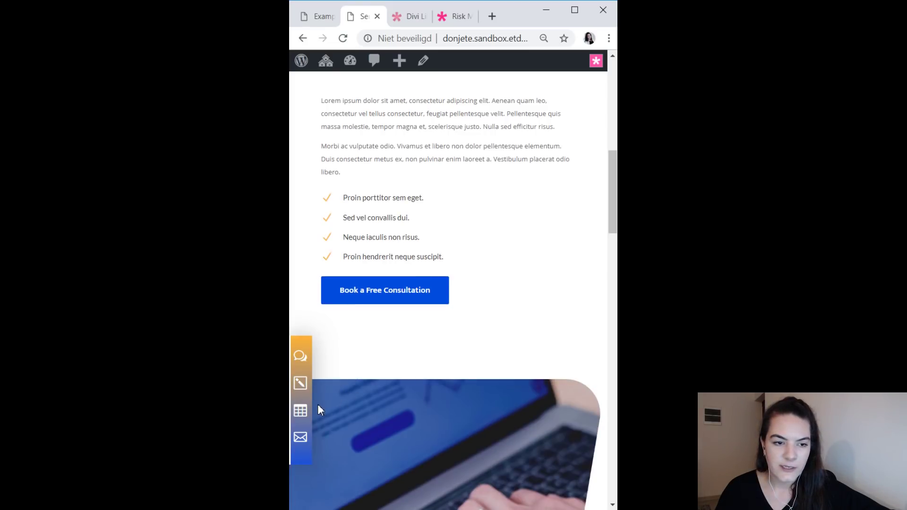
scroll(321, 401, "up", 4)
scroll(322, 322, "down", 20)
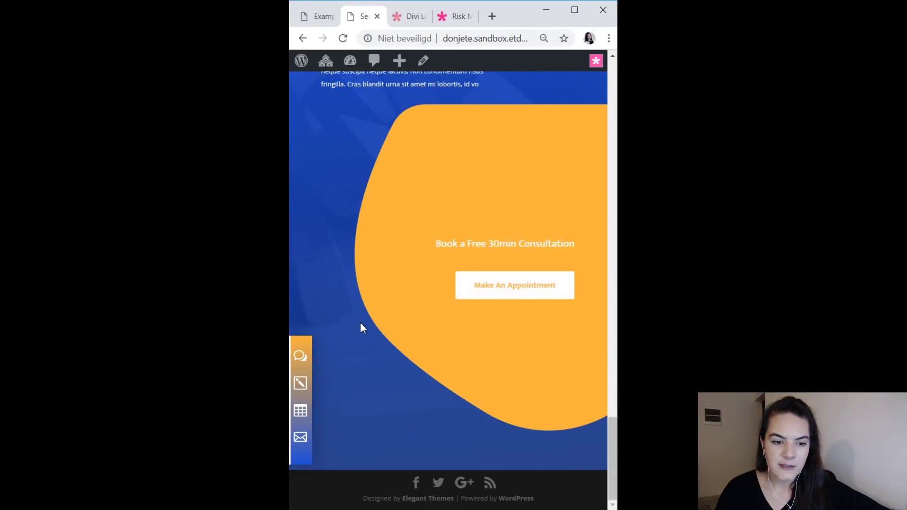
scroll(354, 326, "up", 15)
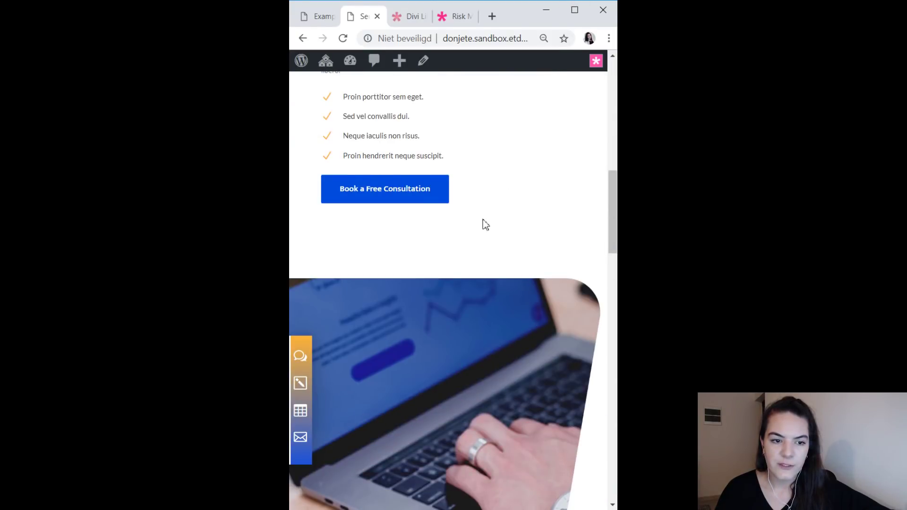
scroll(482, 227, "up", 6)
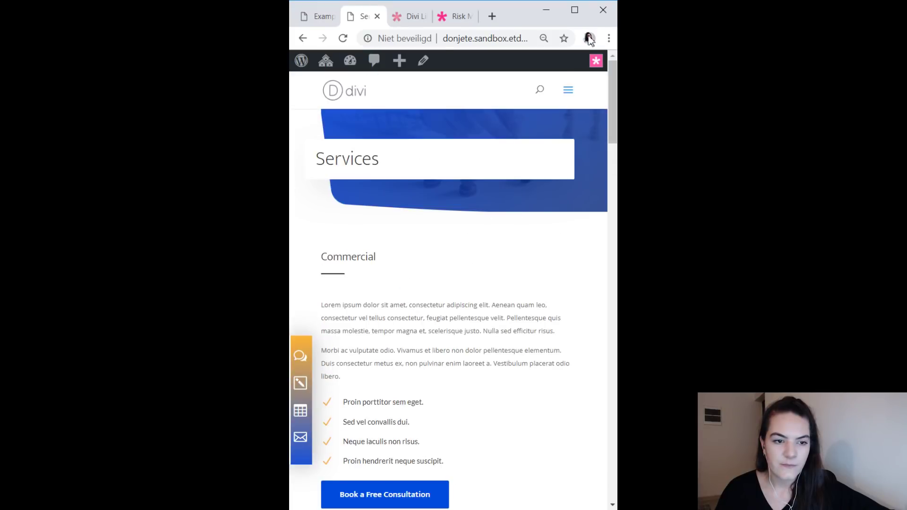
left_click(574, 10)
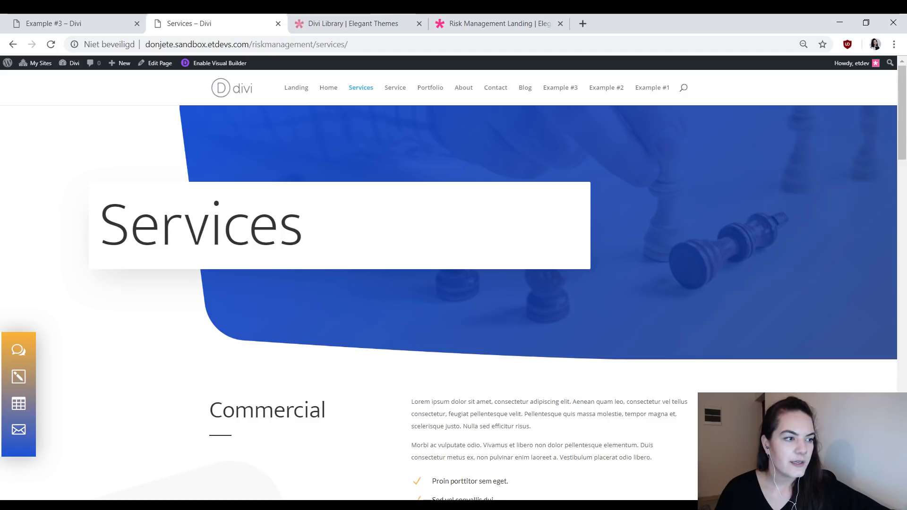
- Return to the Example #3 page and add an empty single-column row at the end of its last section, without a module
left_click(139, 18)
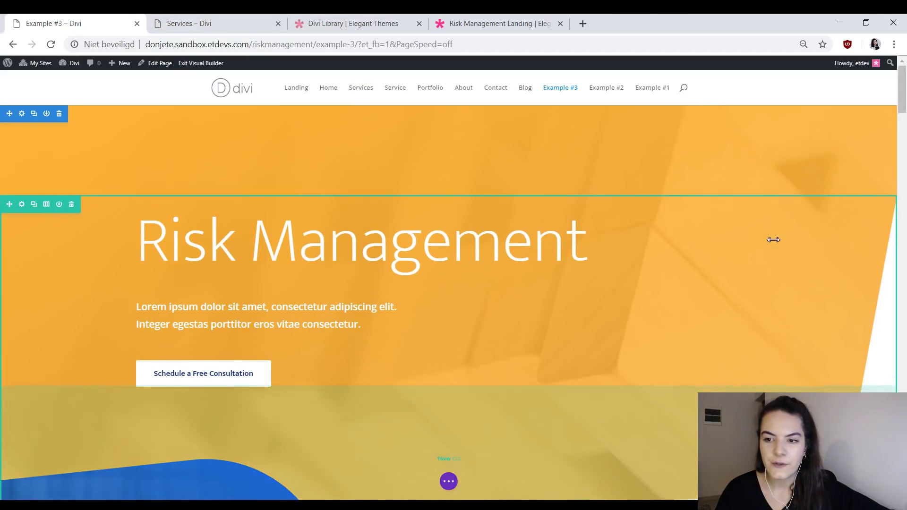
scroll(772, 239, "down", 15)
scroll(602, 394, "down", 15)
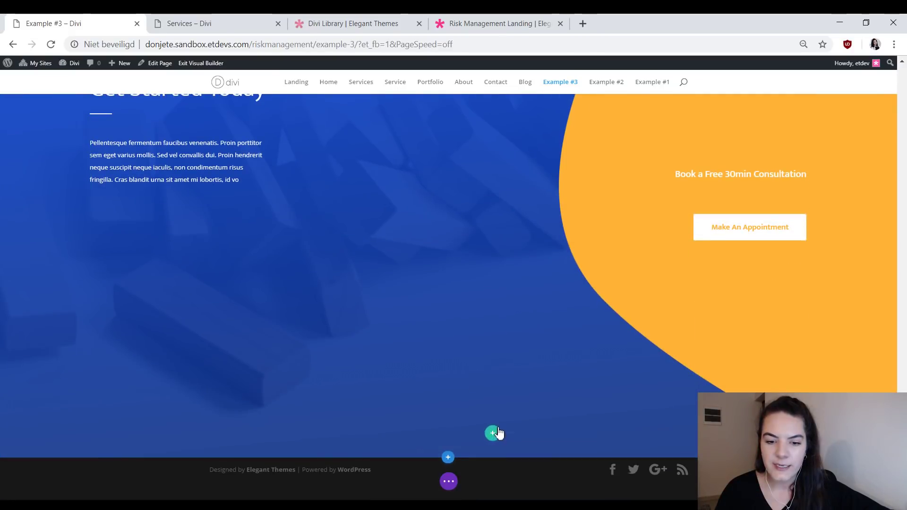
left_click(494, 434)
left_click(460, 276)
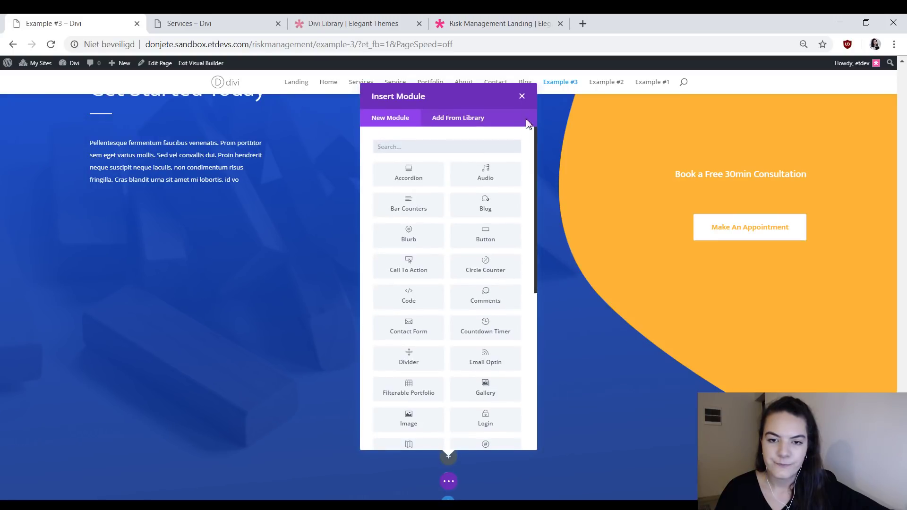
left_click(523, 97)
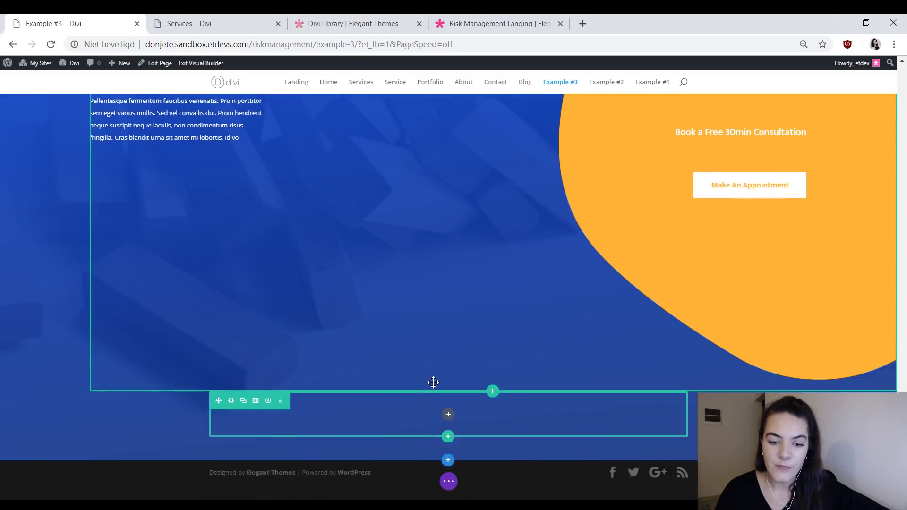
- Give the new row a gradient background from #ffb337 to #1b52d9
left_click(232, 398)
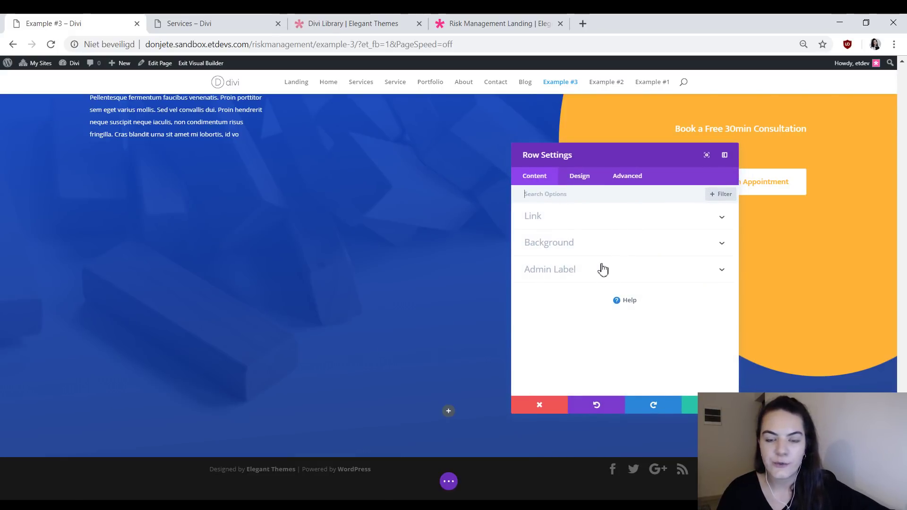
left_click(597, 251)
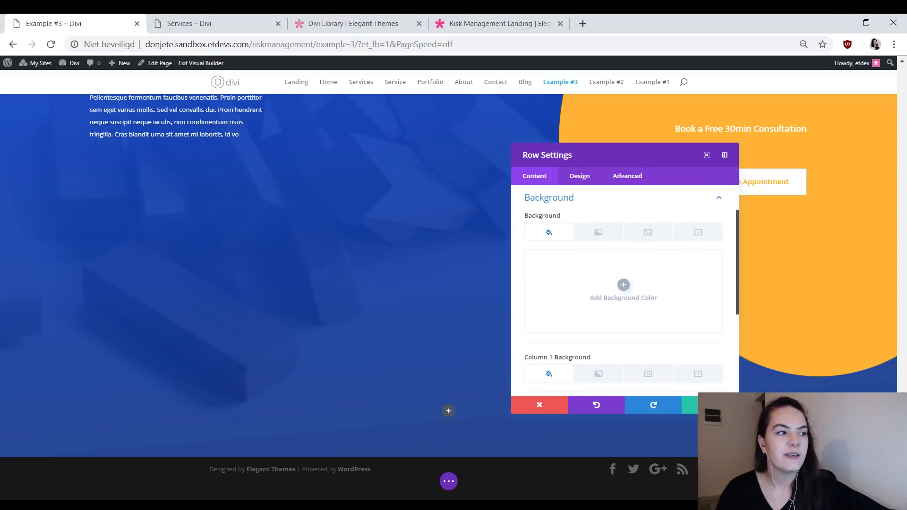
left_click(600, 233)
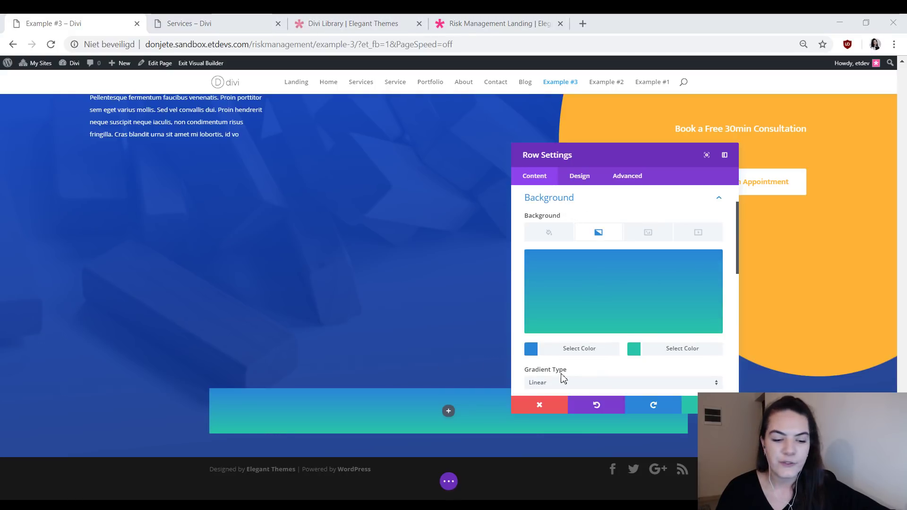
left_click(563, 352)
type("#ffb337")
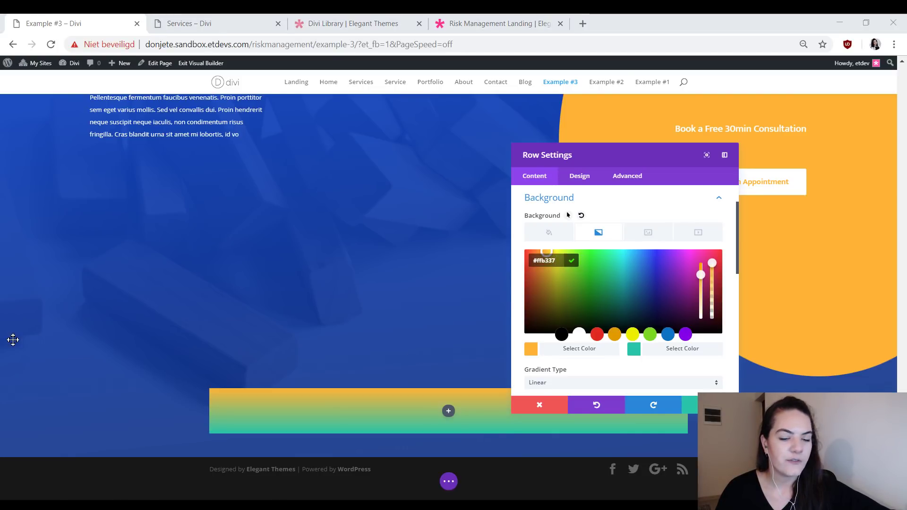
left_click(683, 349)
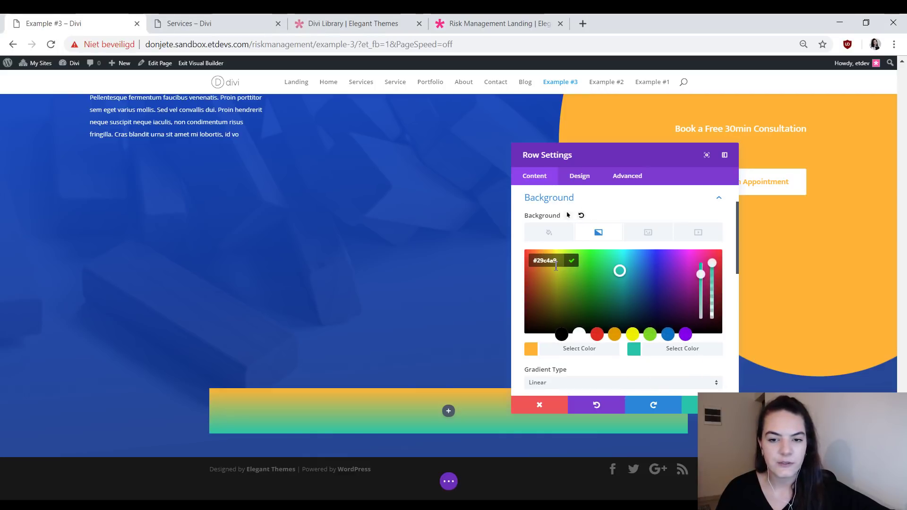
type("1b52d9")
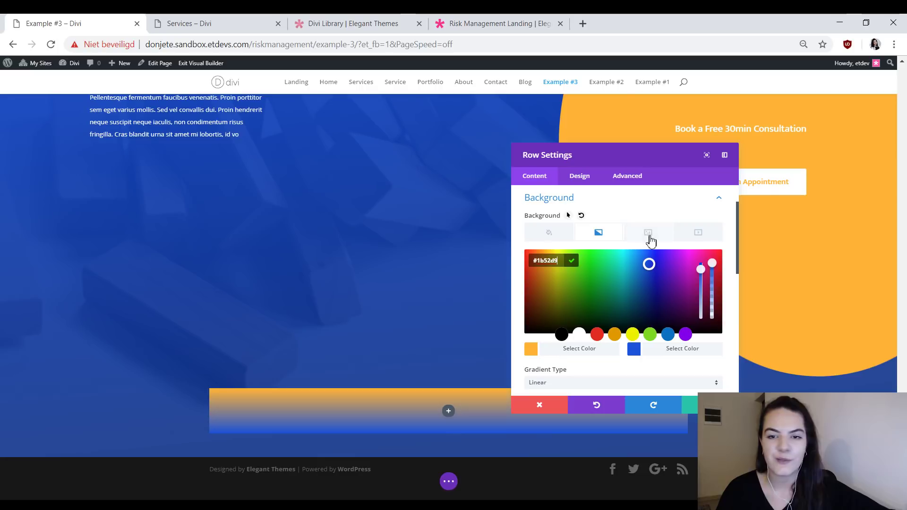
- Set the new row's alignment to left
left_click(580, 177)
left_click(581, 223)
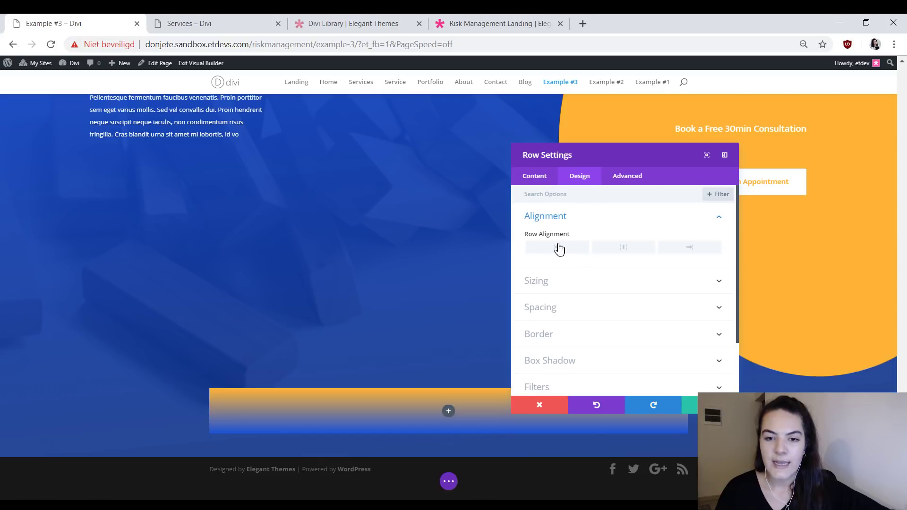
left_click(558, 247)
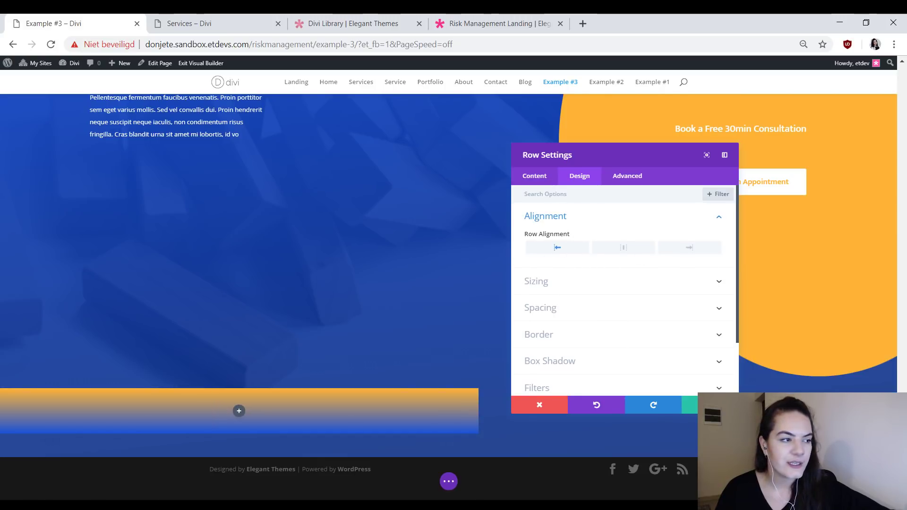
- Give the row a custom width of 4% and a custom gutter width of 1
left_click(543, 282)
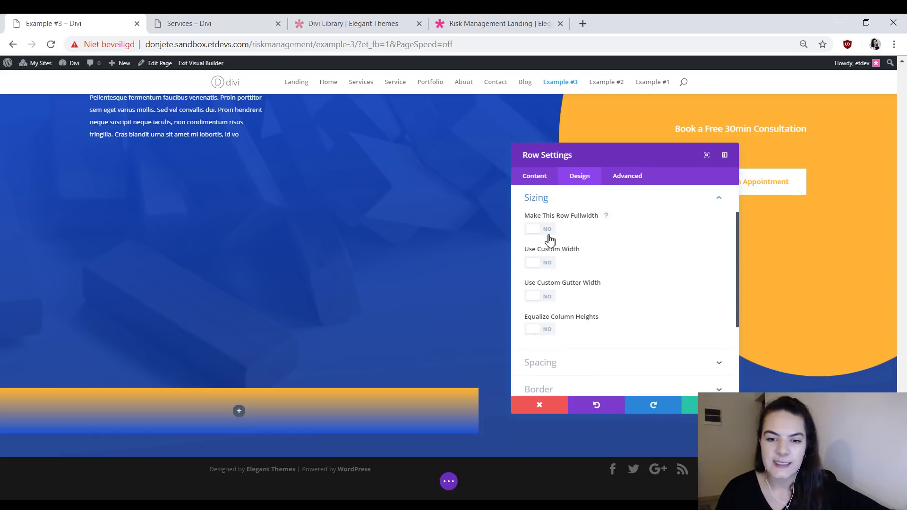
left_click(540, 263)
left_click(539, 261)
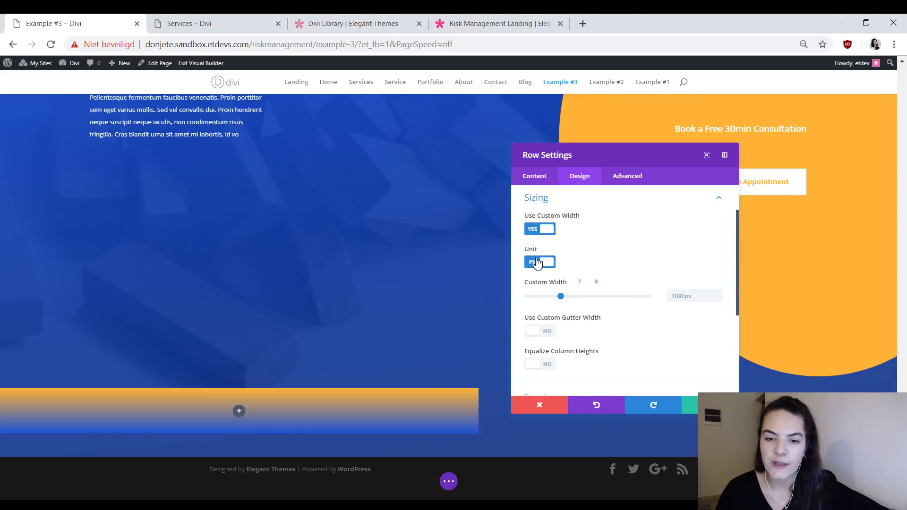
left_click(680, 296)
type("4")
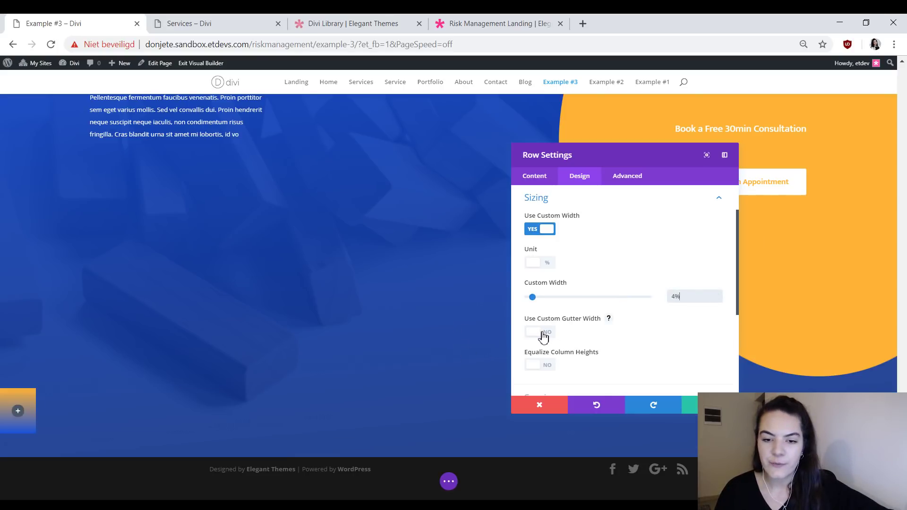
left_click(544, 333)
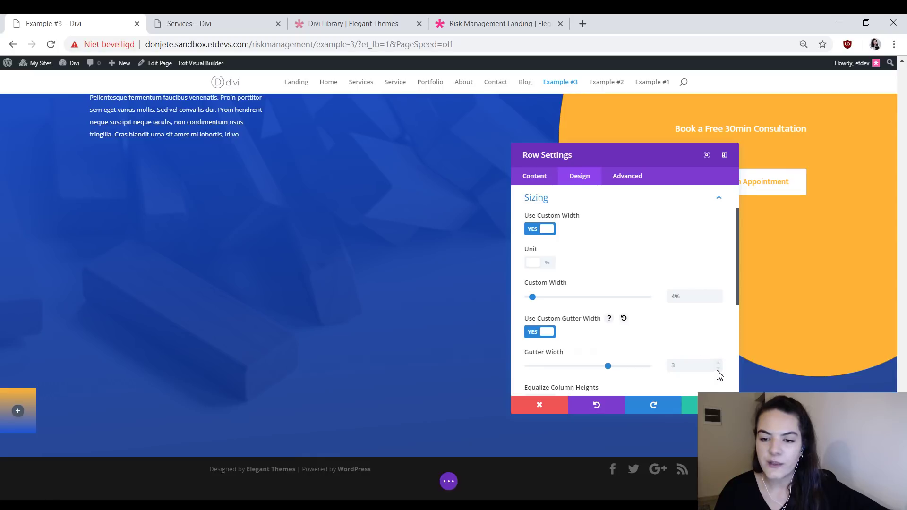
left_click(718, 370)
left_click(718, 369)
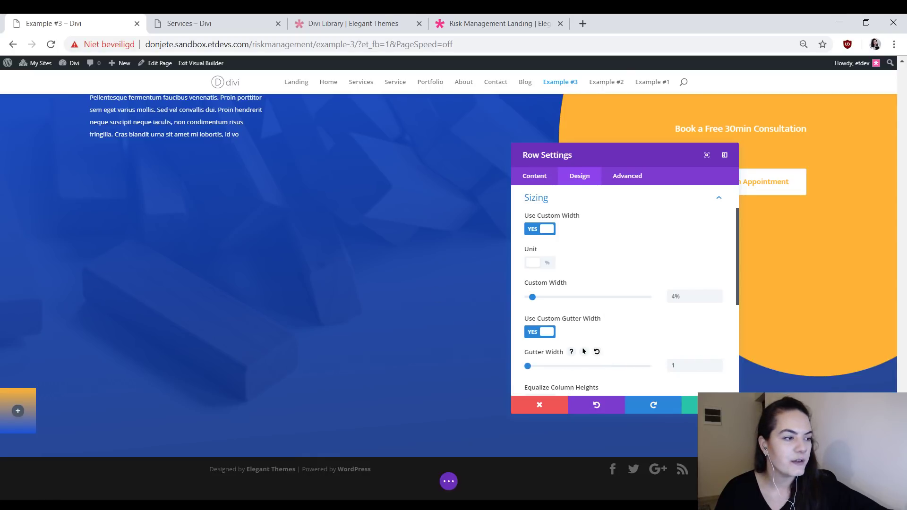
- Make the row's custom padding responsive and set the tablet padding to 2vw left and 7vw right
scroll(599, 324, "down", 3)
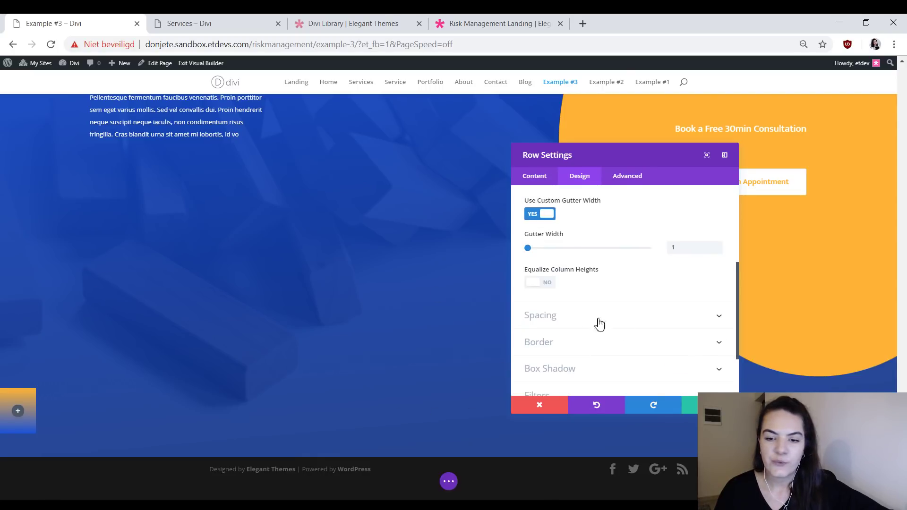
left_click(593, 324)
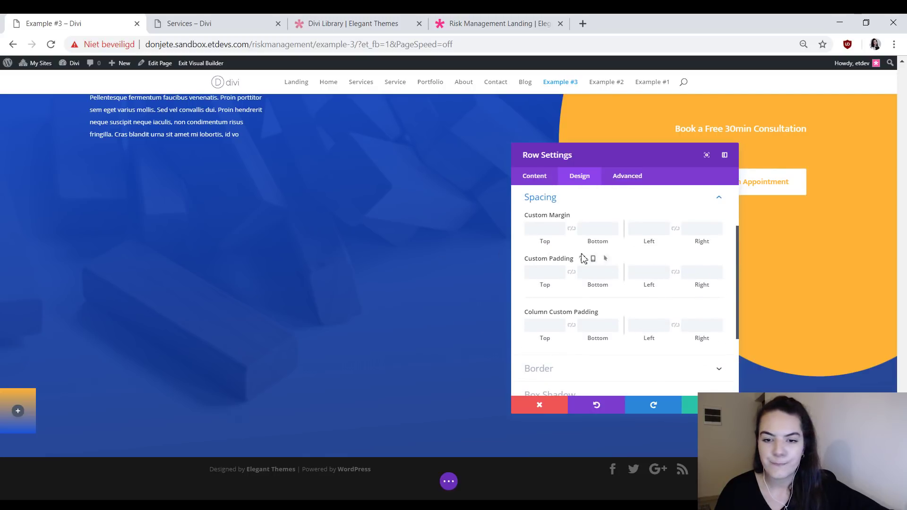
left_click(595, 259)
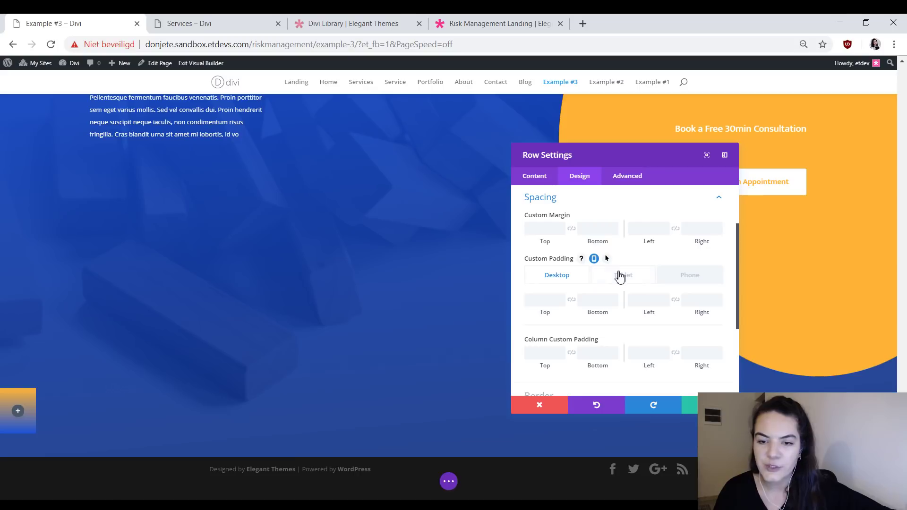
left_click(621, 276)
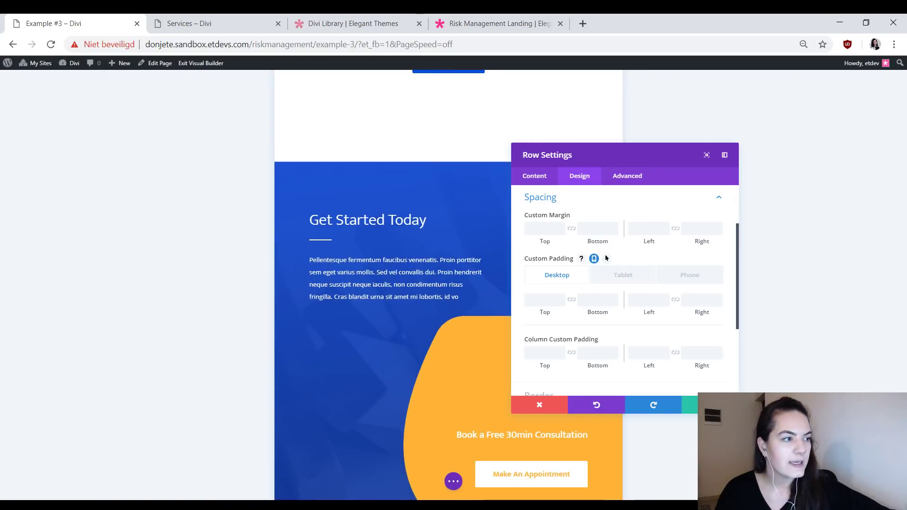
left_click(659, 299)
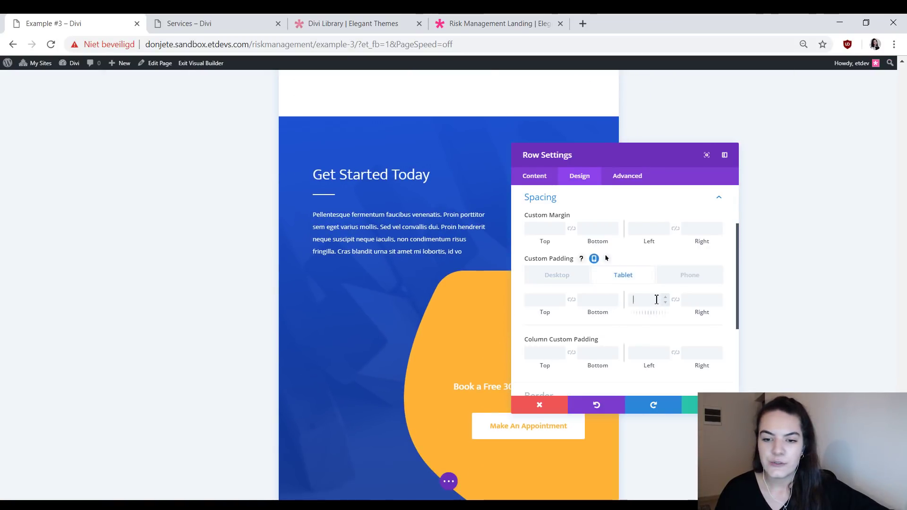
type("6vw")
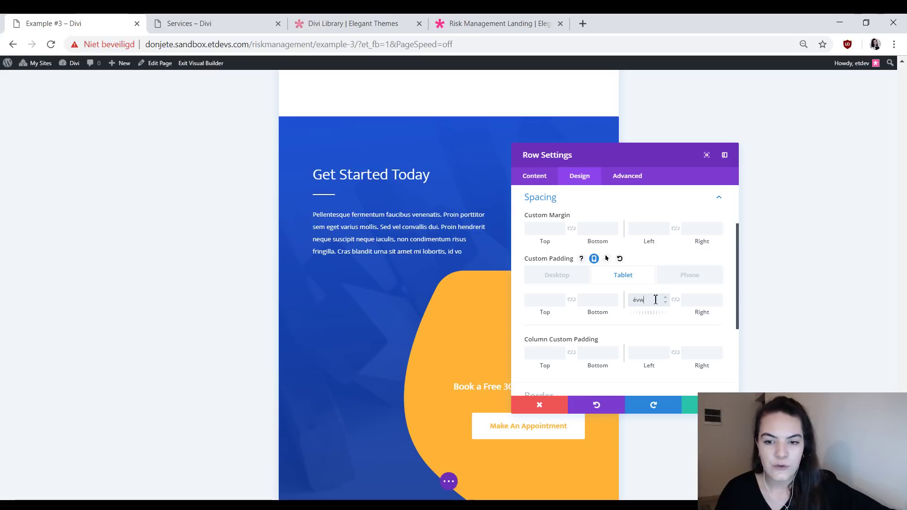
key("BackSpace")
key("BackSpace")
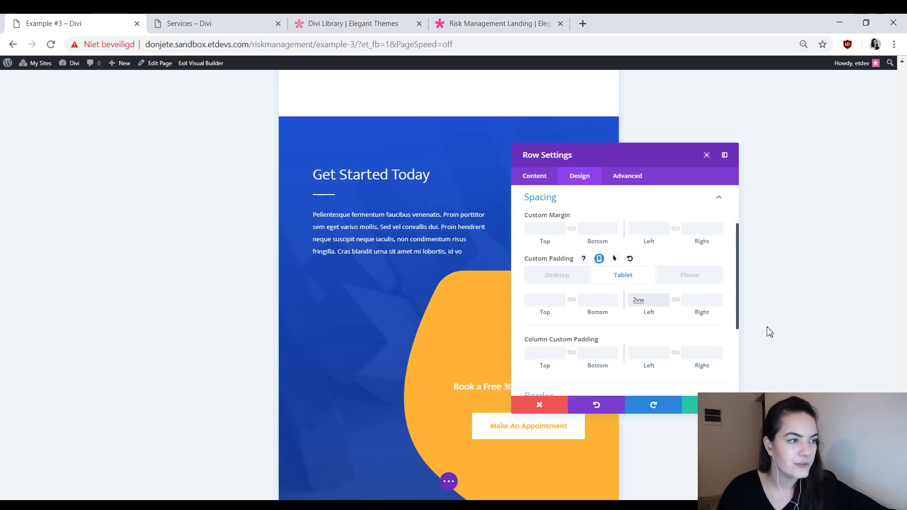
left_click(704, 300)
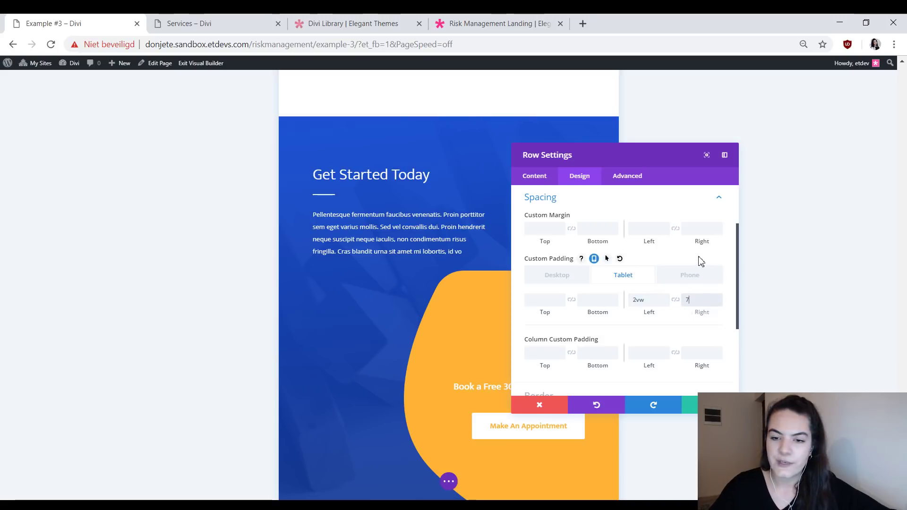
left_click(676, 300)
left_click(639, 300)
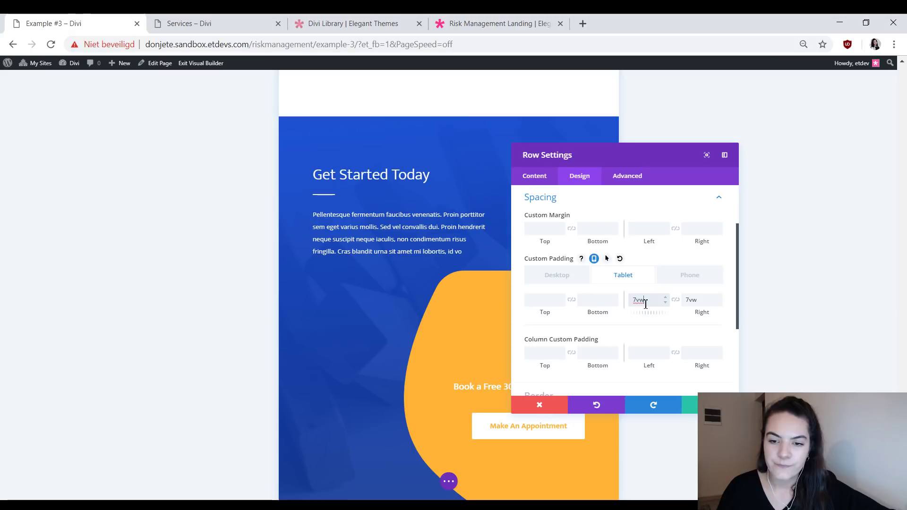
type("2")
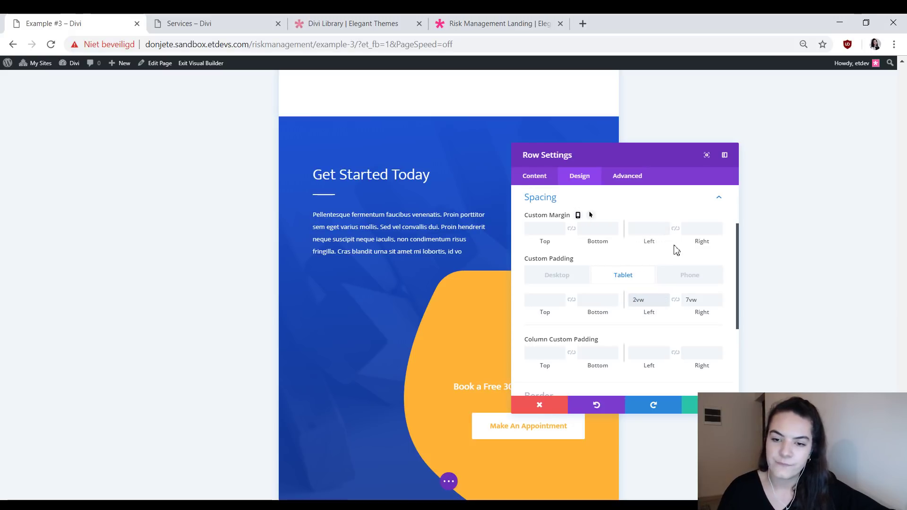
- Set the row's phone padding to 1vw left and 5.5vw right
left_click(679, 278)
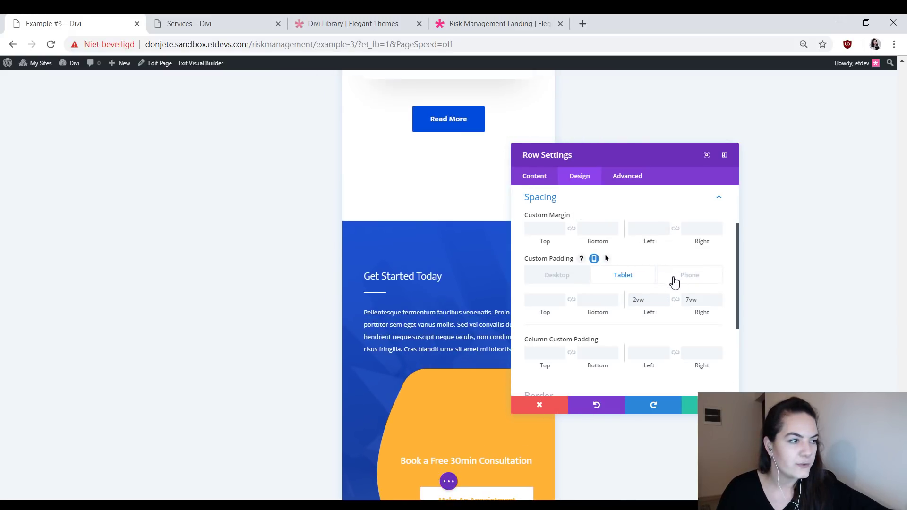
type("1vw")
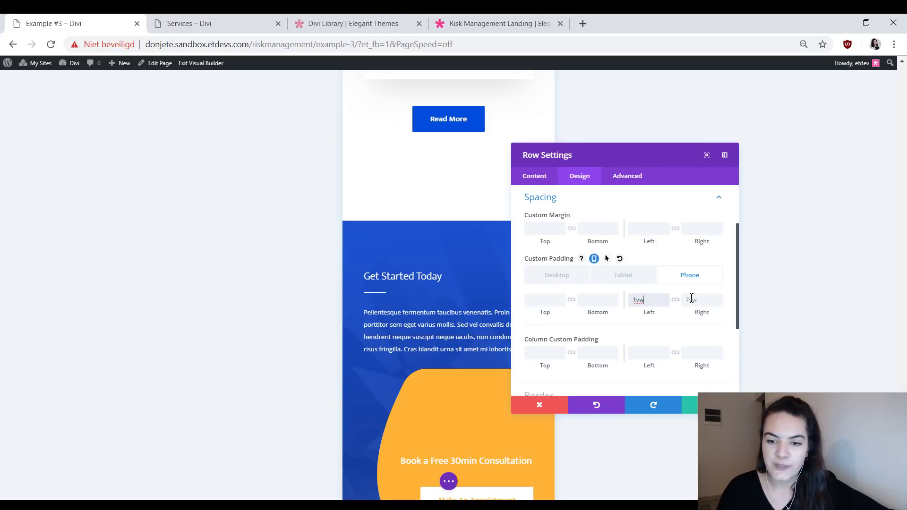
type("5.5vw")
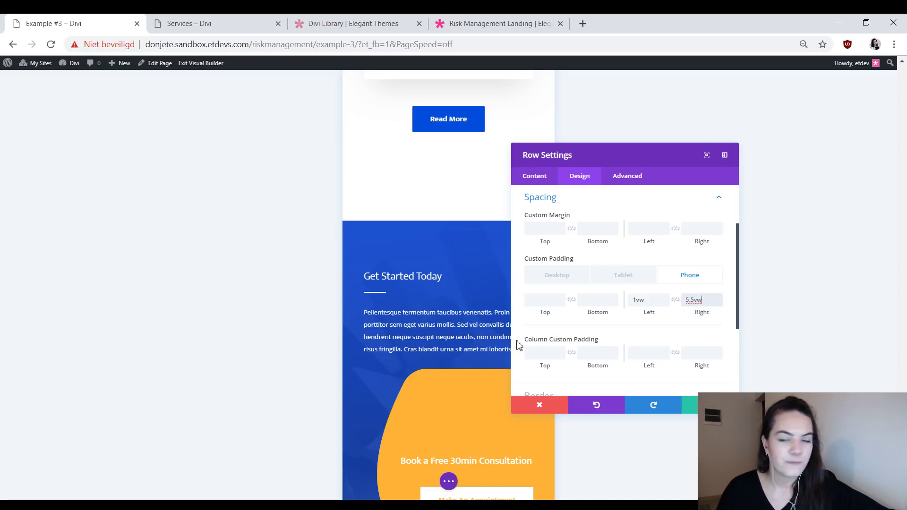
- Give the row a white left border 3px wide
scroll(591, 354, "down", 3)
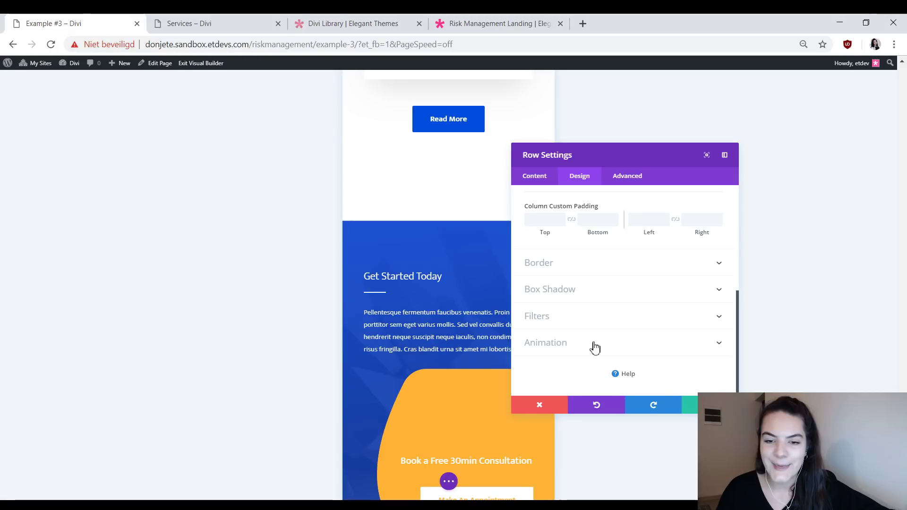
scroll(314, 326, "down", 5)
left_click(604, 270)
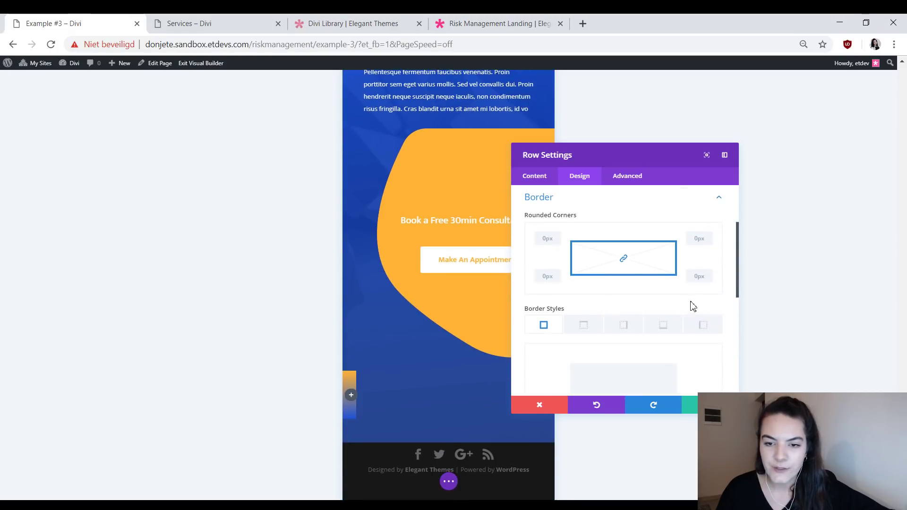
left_click(703, 325)
scroll(693, 346, "down", 2)
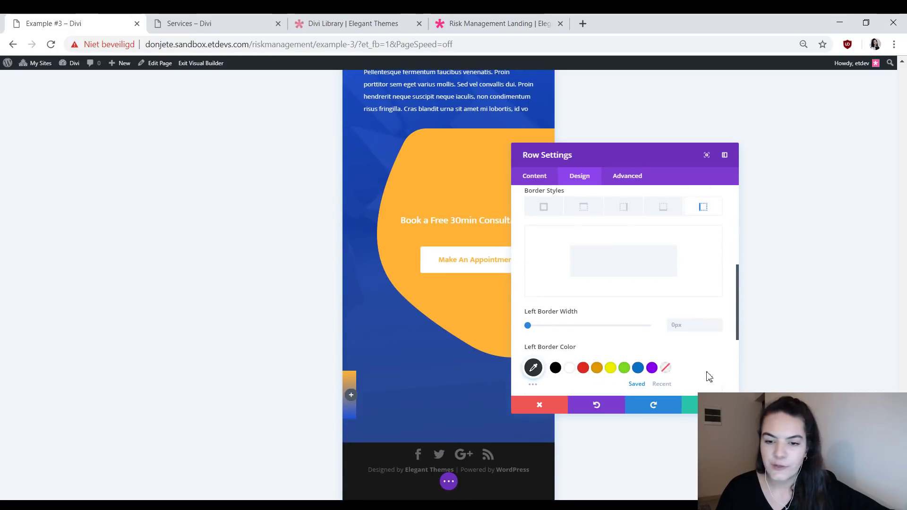
left_click(718, 324)
left_click(718, 323)
left_click(718, 323)
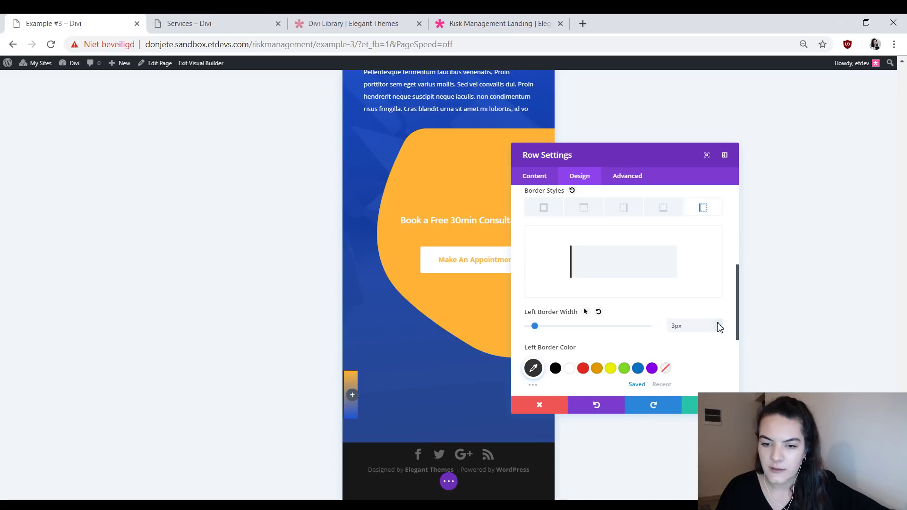
left_click(569, 368)
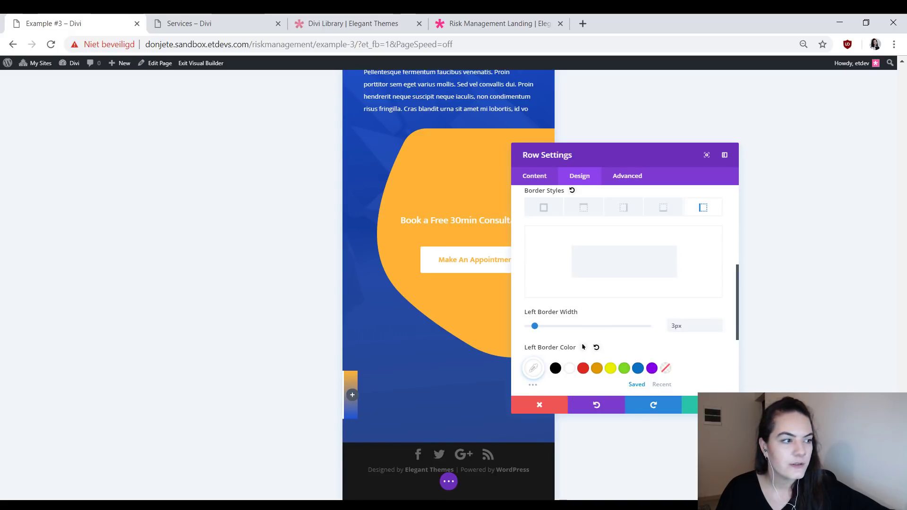
- Add the first box shadow preset, the soft outer glow, to the row and set its blur strength to 80px
scroll(624, 293, "down", 5)
left_click(587, 294)
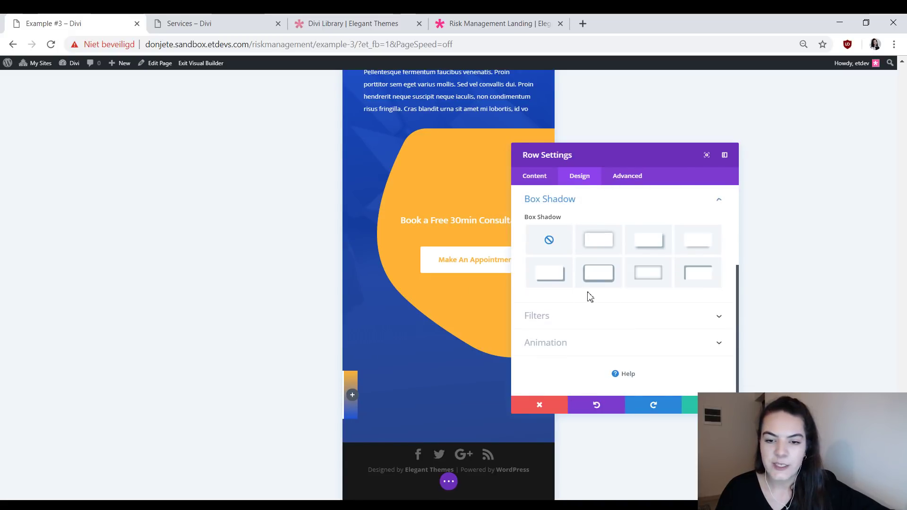
left_click(599, 273)
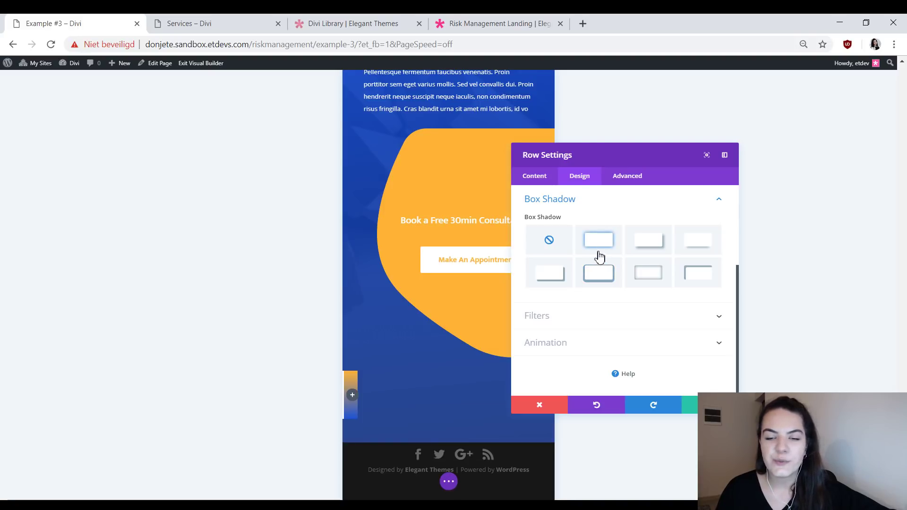
left_click(597, 252)
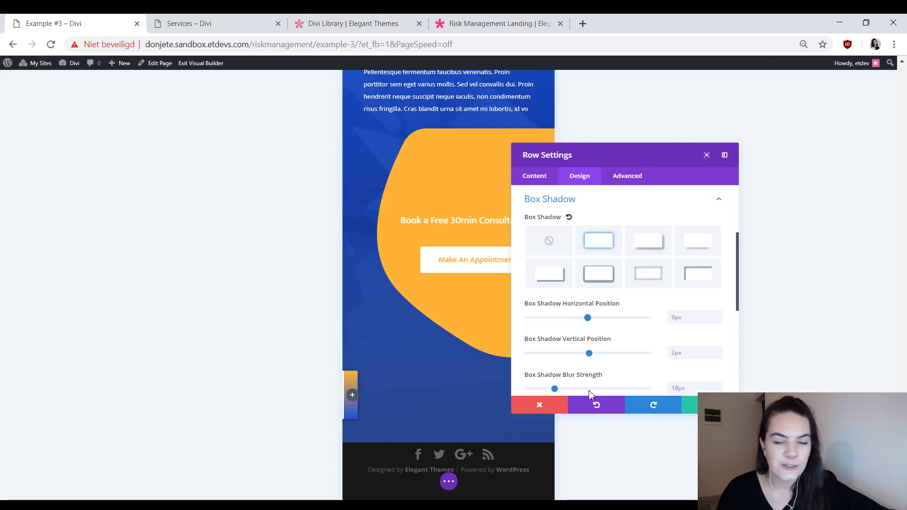
scroll(684, 338, "down", 3)
left_click(704, 271)
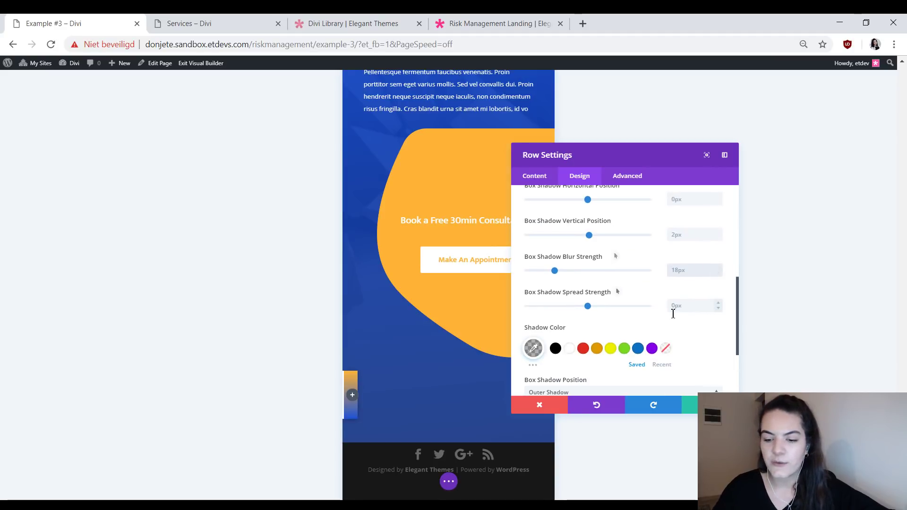
type("80px")
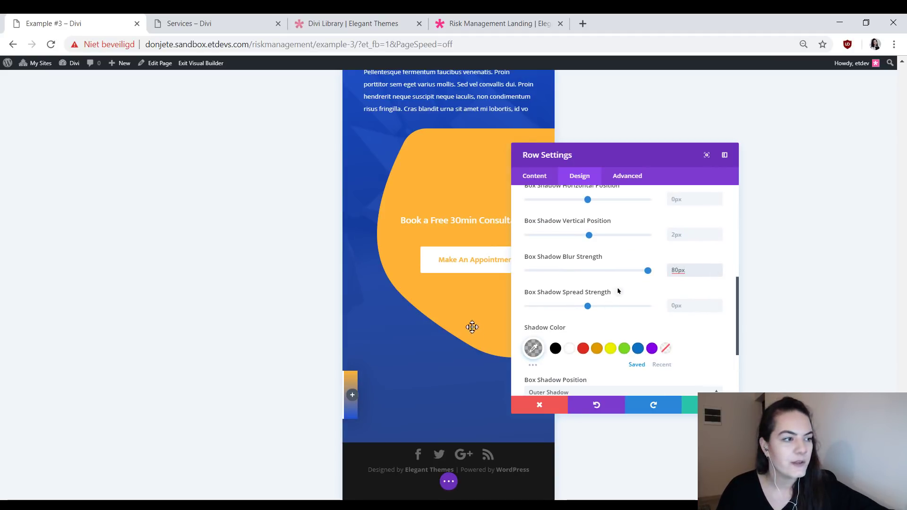
left_click(533, 349)
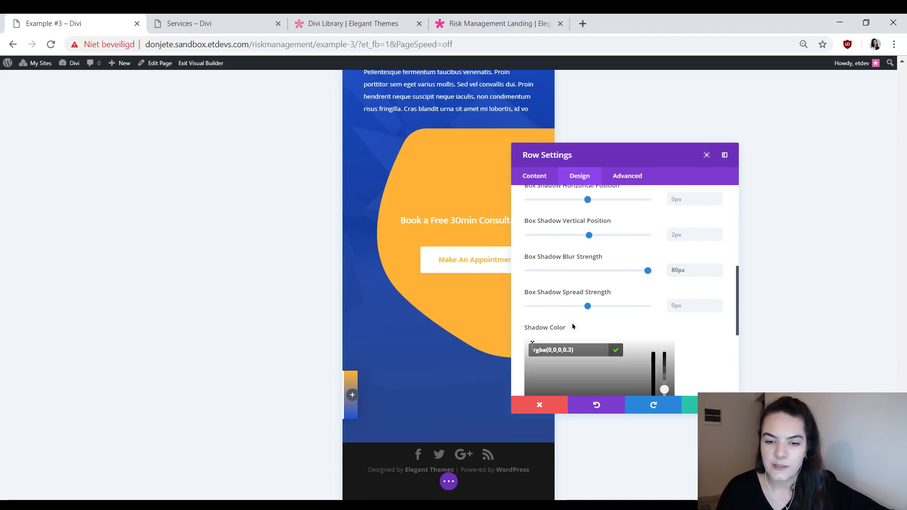
left_click(726, 336)
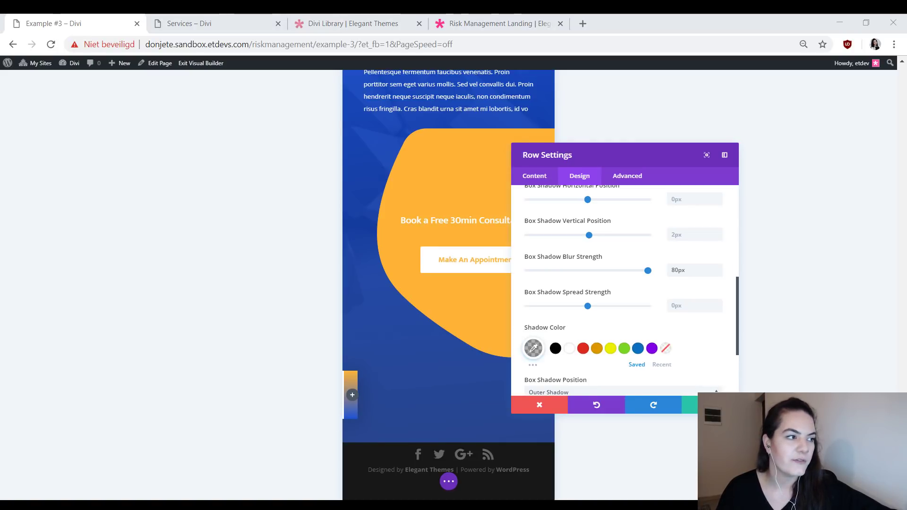
- Add custom CSS to the row's main element: position fixed, left 0px, top 62%, bottom 10% and z-index 9999
left_click(622, 181)
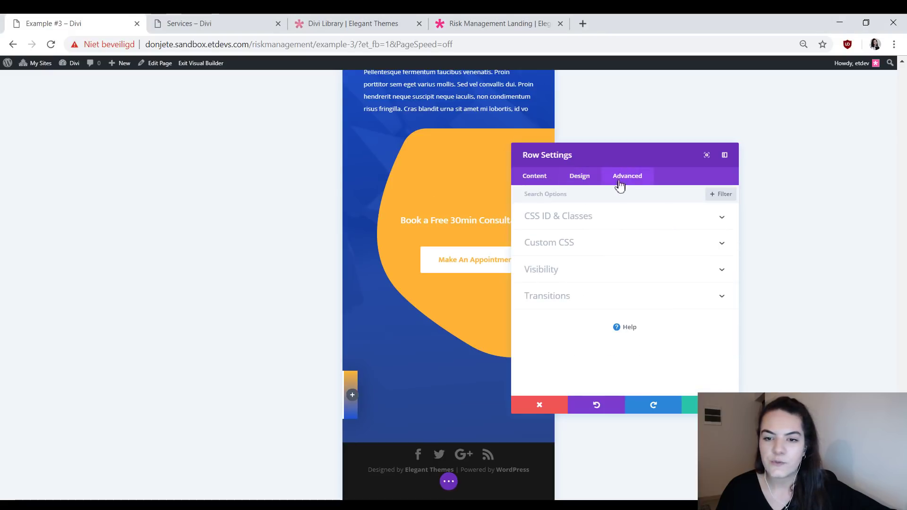
left_click(590, 244)
left_click(552, 307)
type("position:fixed; left: 0px; top: 62%; bottom: 10%; z-index: 9999;")
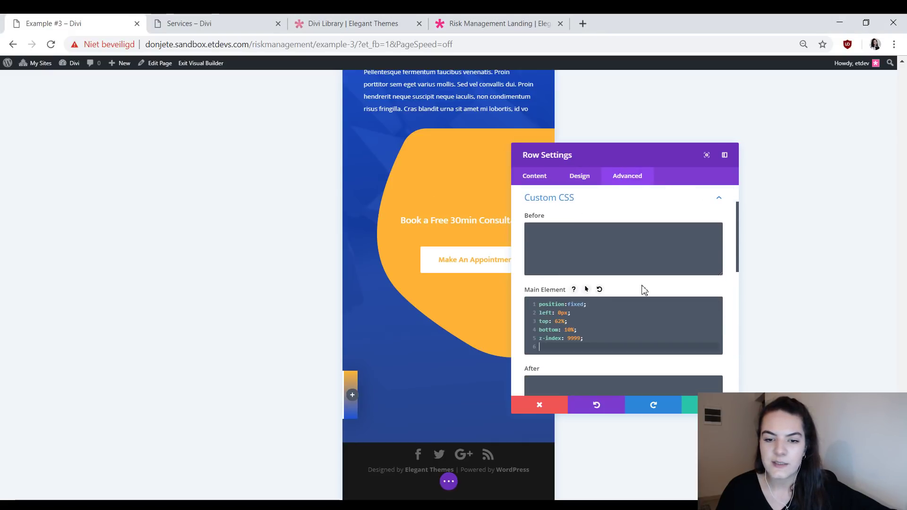
key("BackSpace")
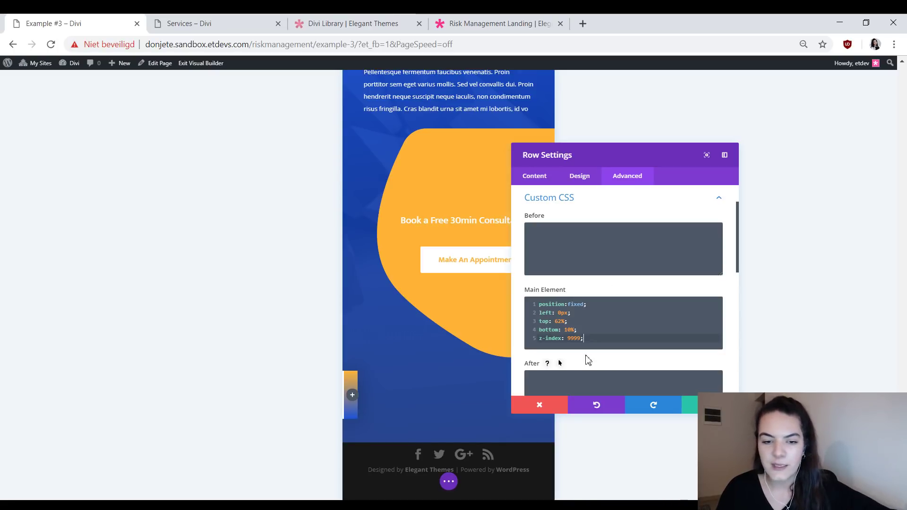
left_click_drag(585, 338, 543, 337)
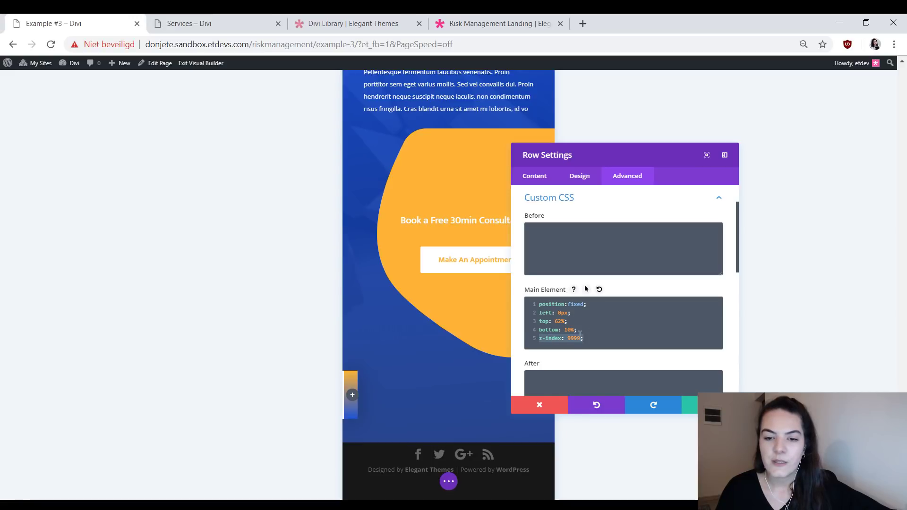
left_click(599, 334)
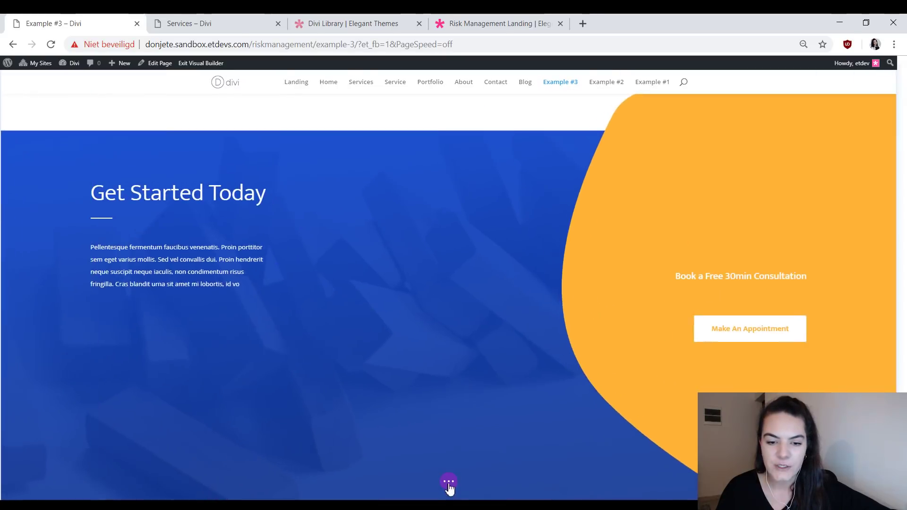
- Insert a Blurb module into the gradient row below the Get Started Today content
left_click(448, 482)
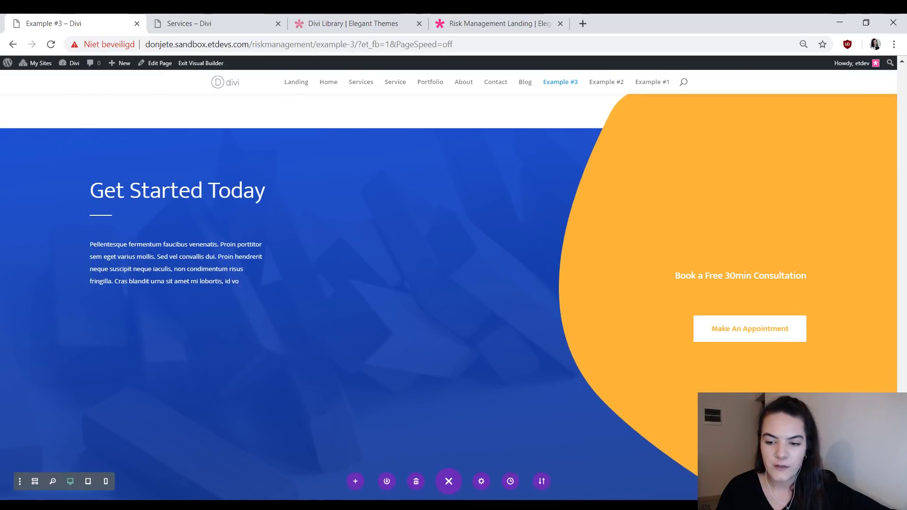
scroll(610, 390, "down", 3)
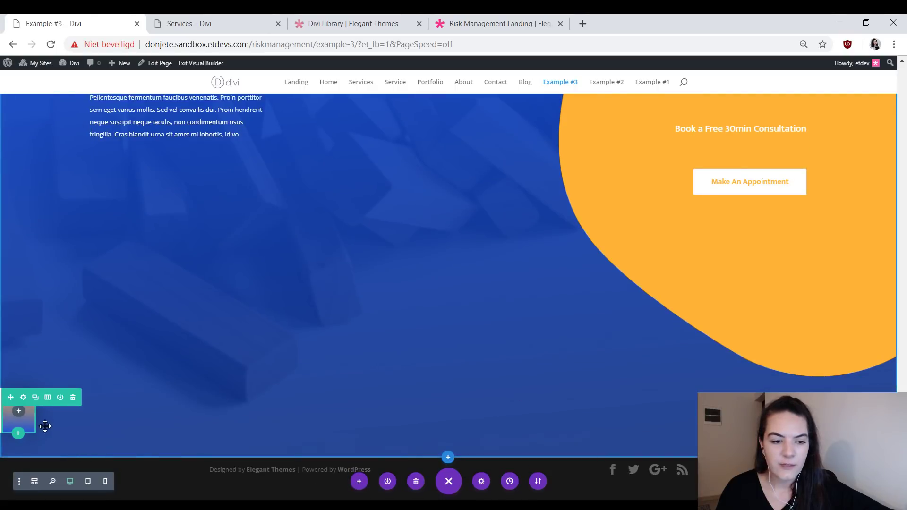
type("blu")
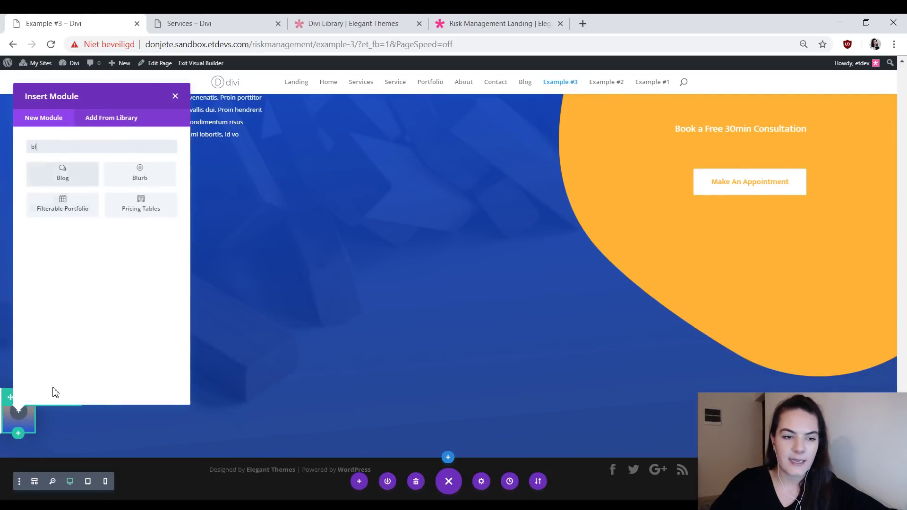
key("Return")
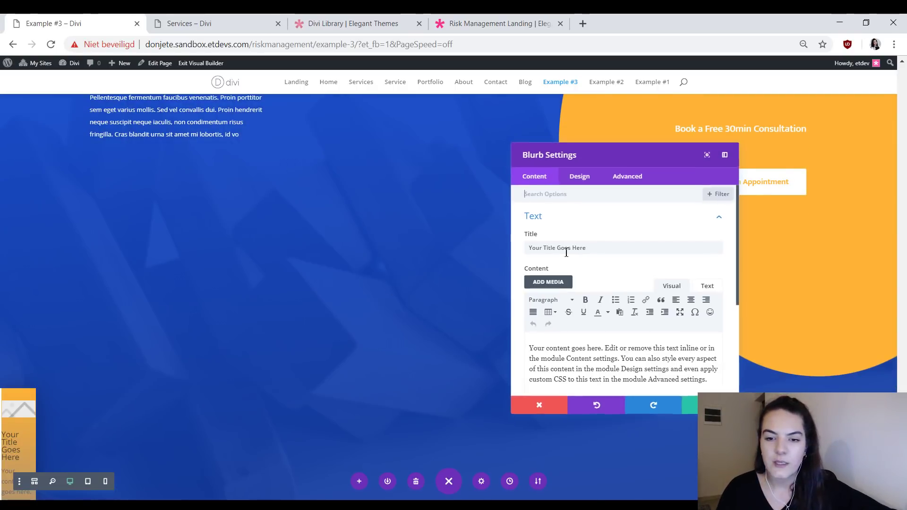
- Clear the blurb's default title and body content
triple_click(570, 248)
key("BackSpace")
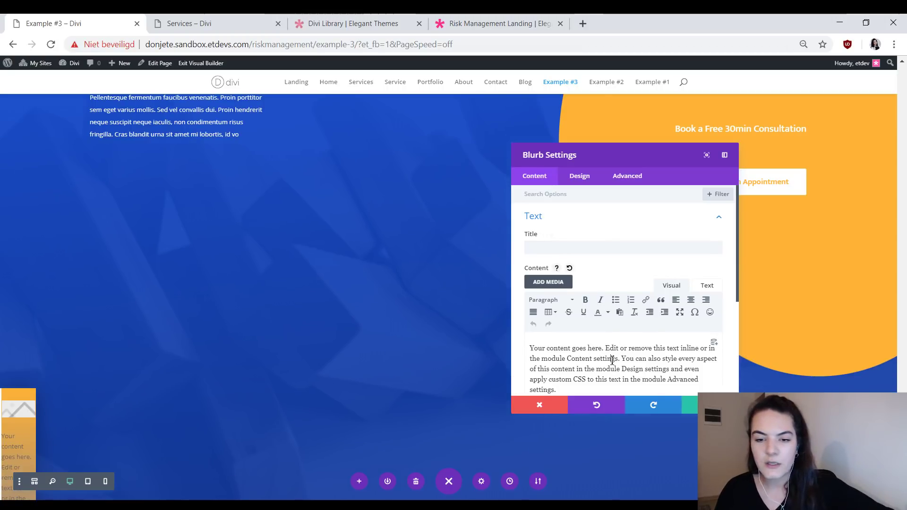
triple_click(614, 360)
scroll(620, 353, "down", 3)
key("BackSpace")
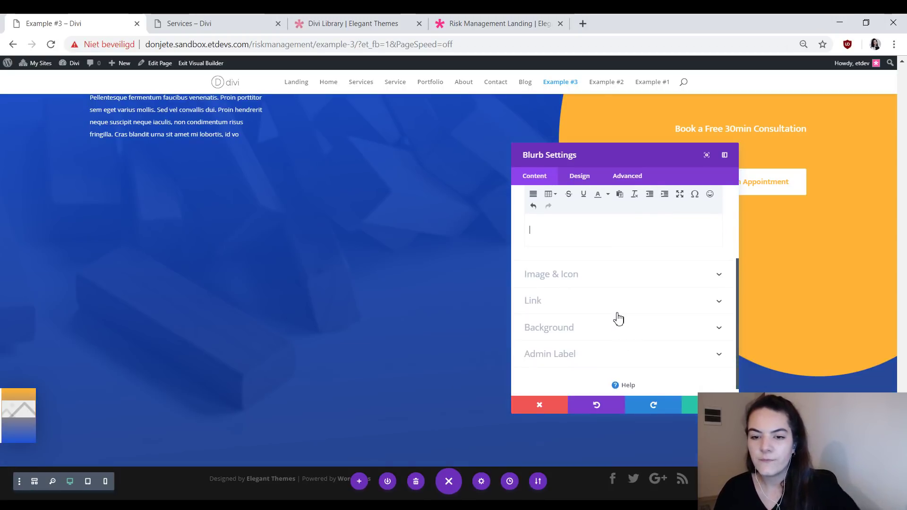
- Make the blurb use an icon instead of an image and choose the double speech bubble icon
left_click(594, 279)
mouse_move(688, 265)
left_click(714, 271)
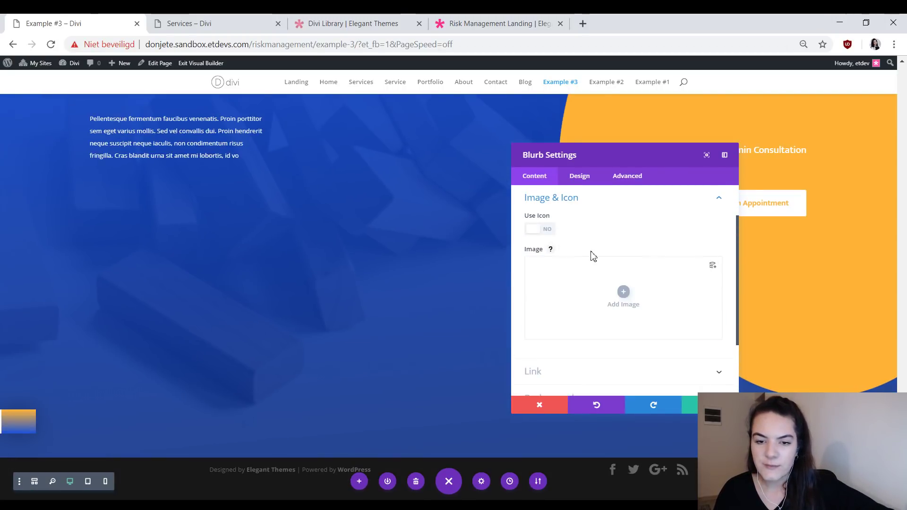
left_click(533, 237)
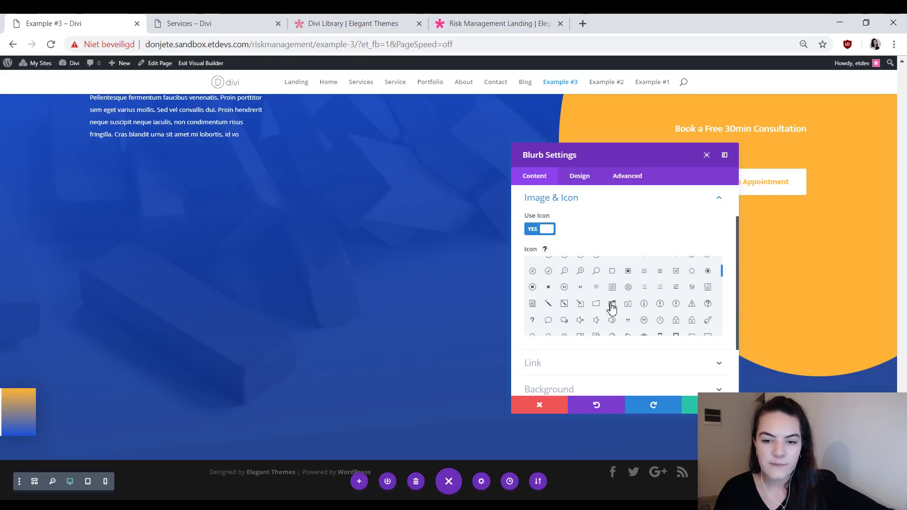
scroll(611, 307, "down", 3)
left_click(565, 262)
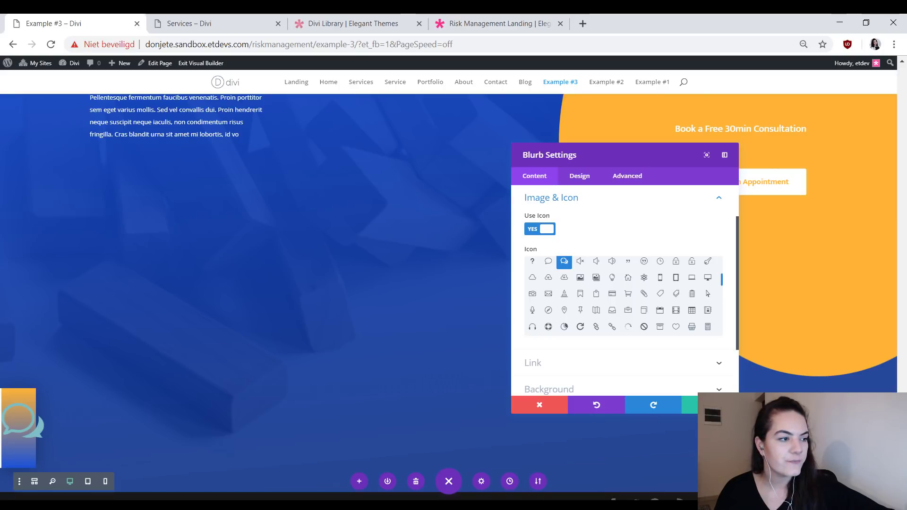
- Colour the blurb icon white (#FFFFFF) and enable a responsive icon font size of 1.5vw for desktop
left_click(579, 179)
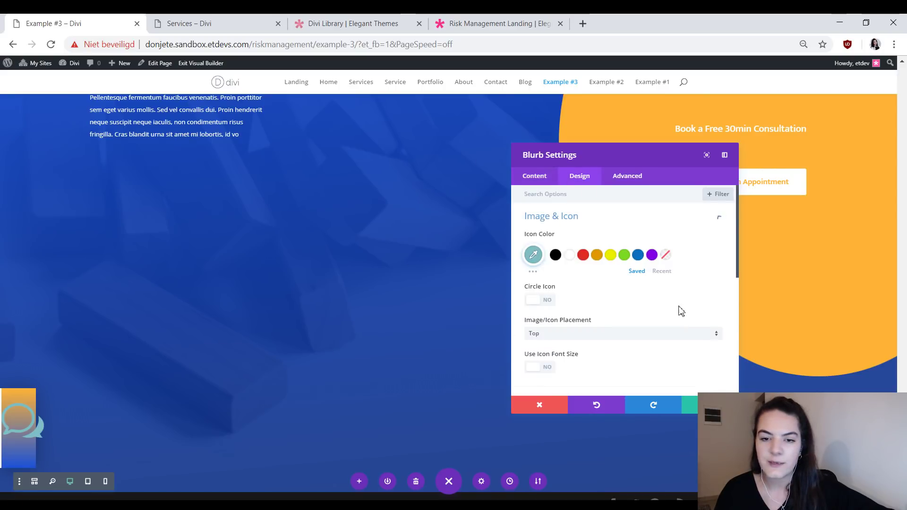
left_click(570, 258)
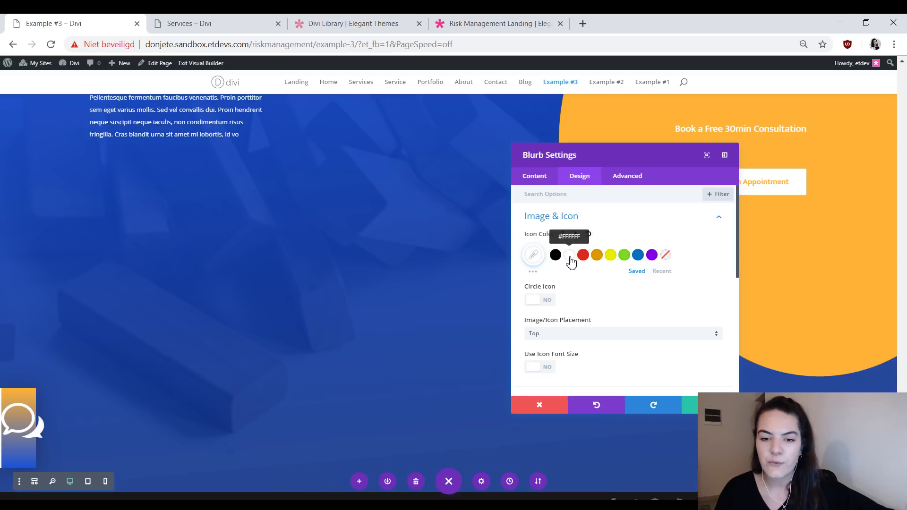
scroll(596, 299, "down", 2)
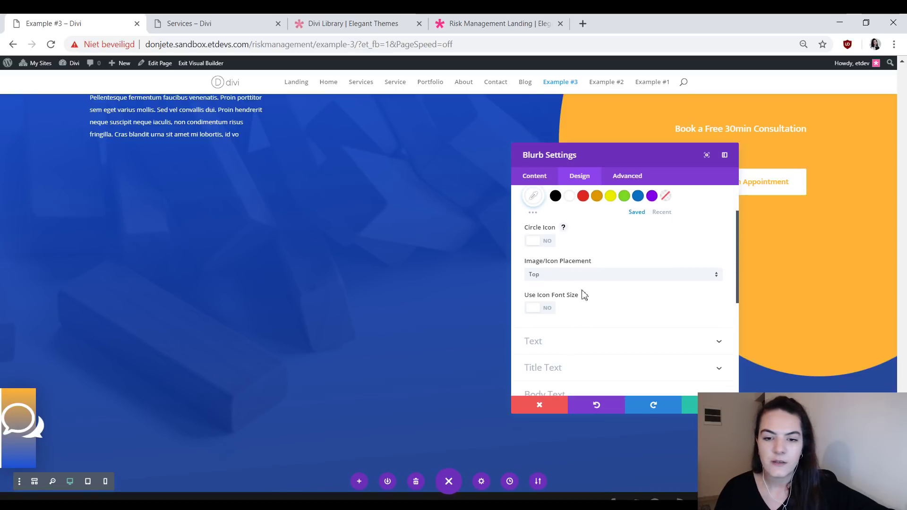
left_click(544, 310)
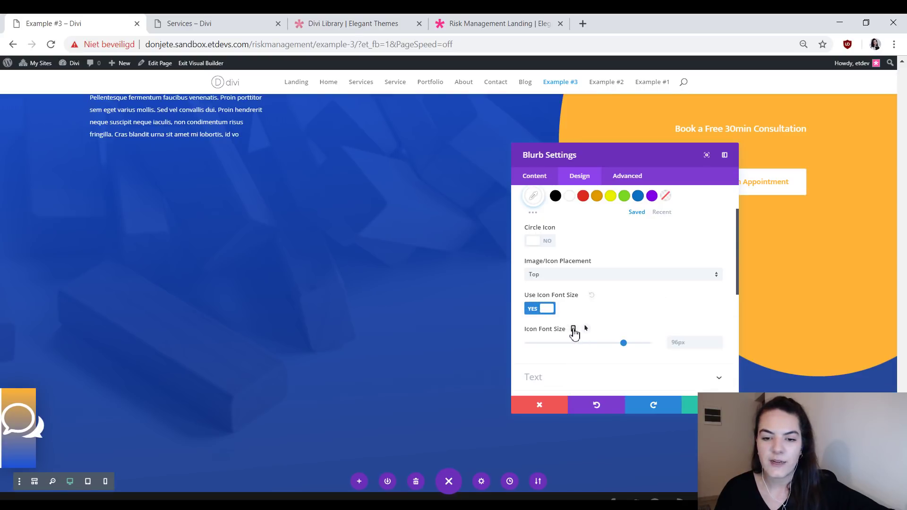
left_click(573, 330)
scroll(695, 374, "down", 2)
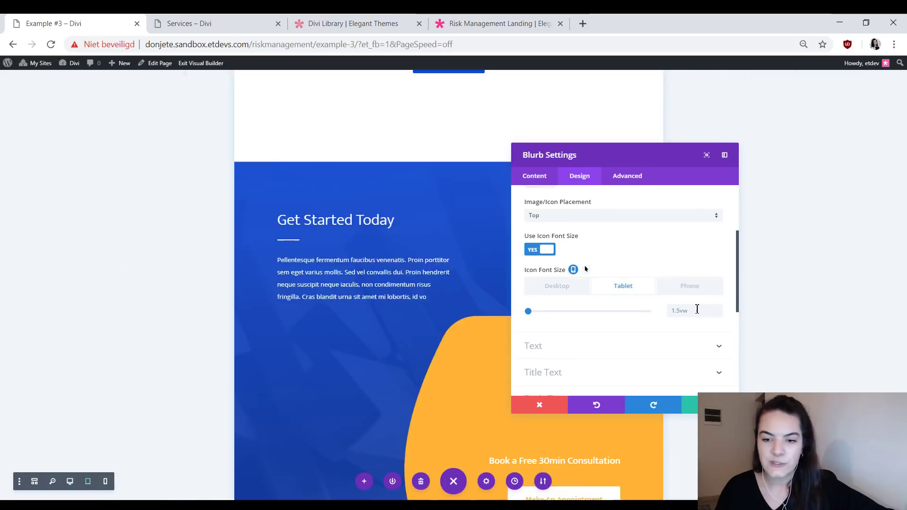
- Set the icon font size to 4vw for tablet and review the phone and desktop sizes
left_click(697, 310)
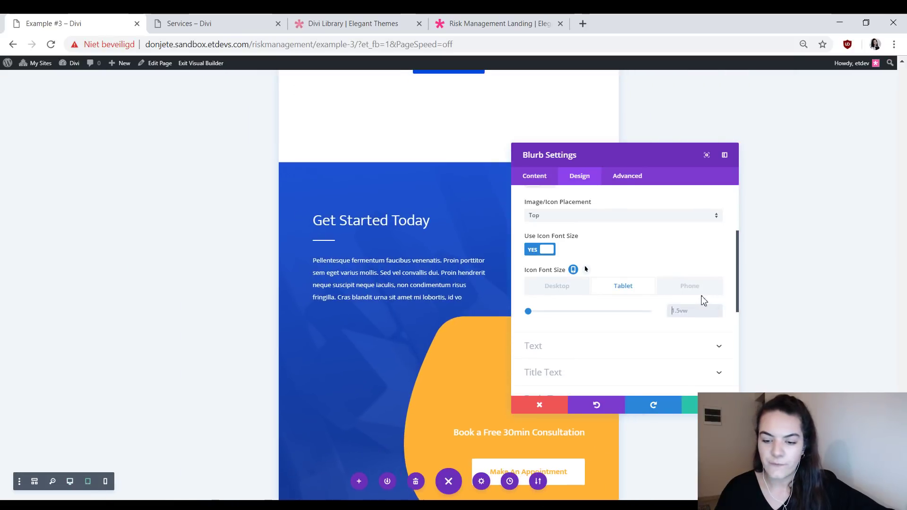
scroll(365, 390, "down", 5)
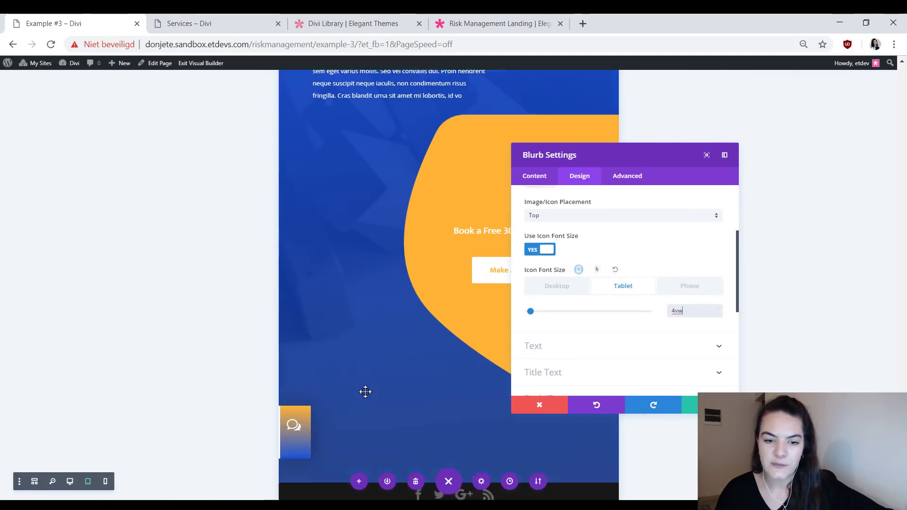
left_click(689, 286)
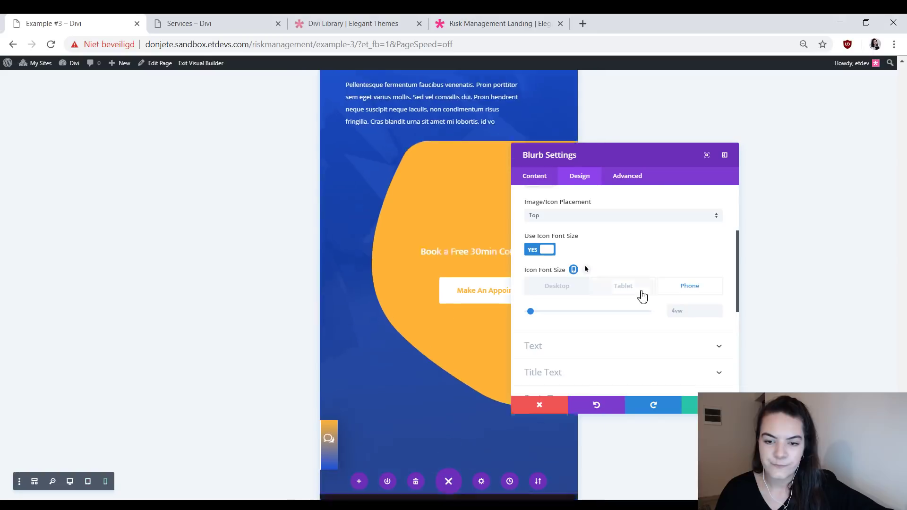
left_click(563, 297)
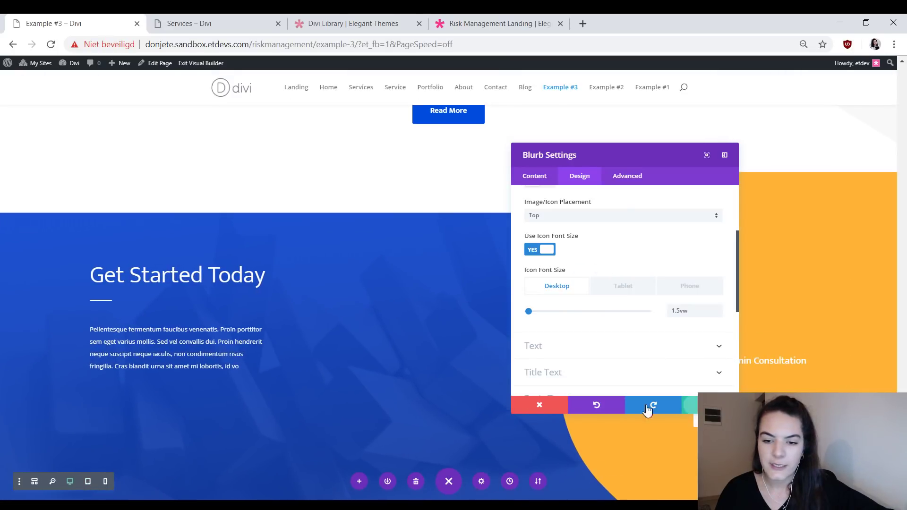
- Save the first blurb's settings and duplicate the blurb three times in the sidebar column
scroll(111, 378, "down", 5)
left_click(558, 405)
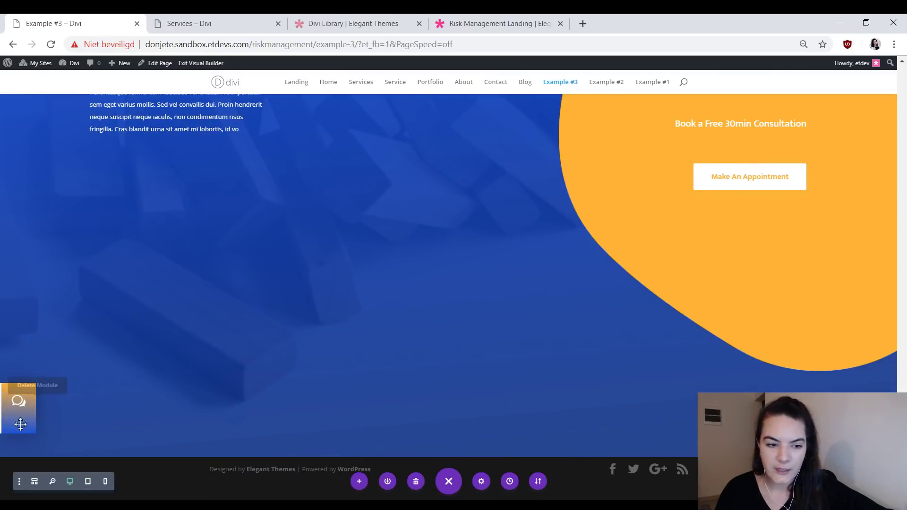
left_click(18, 401)
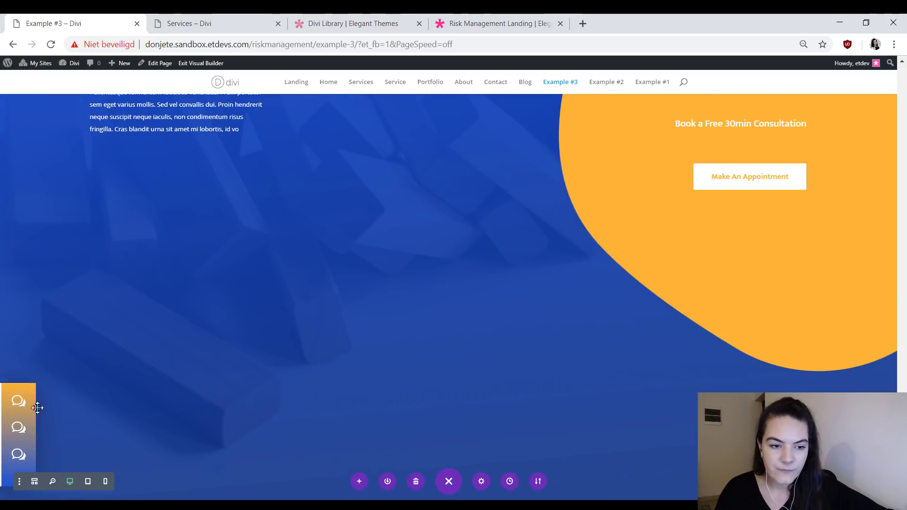
scroll(198, 392, "down", 2)
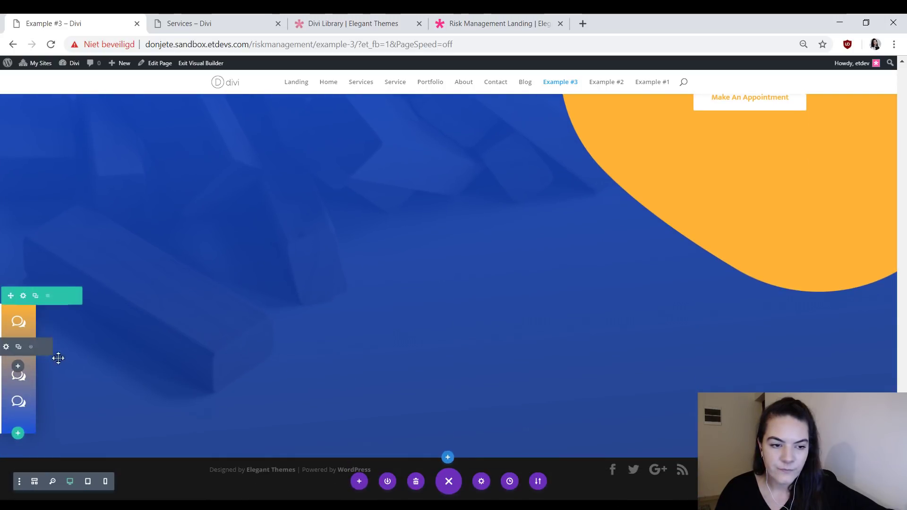
- Change the second sidebar blurb's icon to the X (close) symbol and save the blurb
left_click(6, 347)
scroll(586, 357, "down", 2)
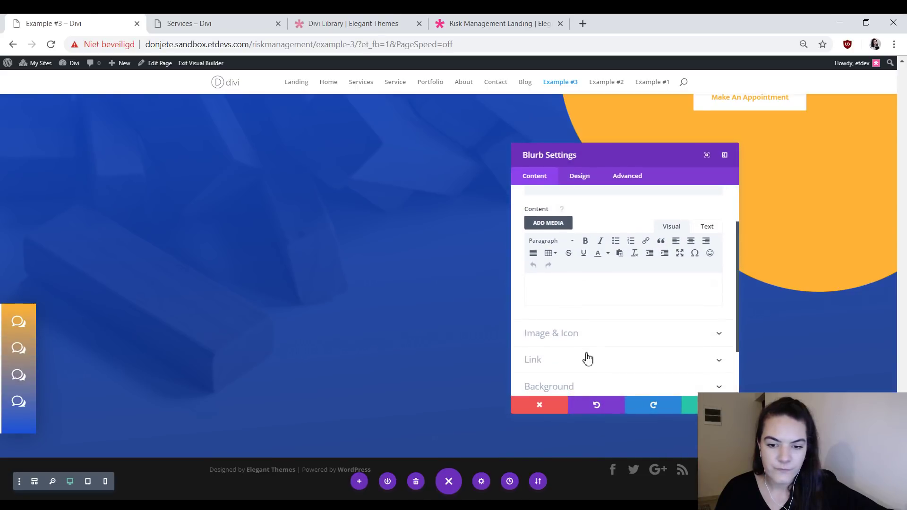
left_click(586, 344)
left_click(661, 316)
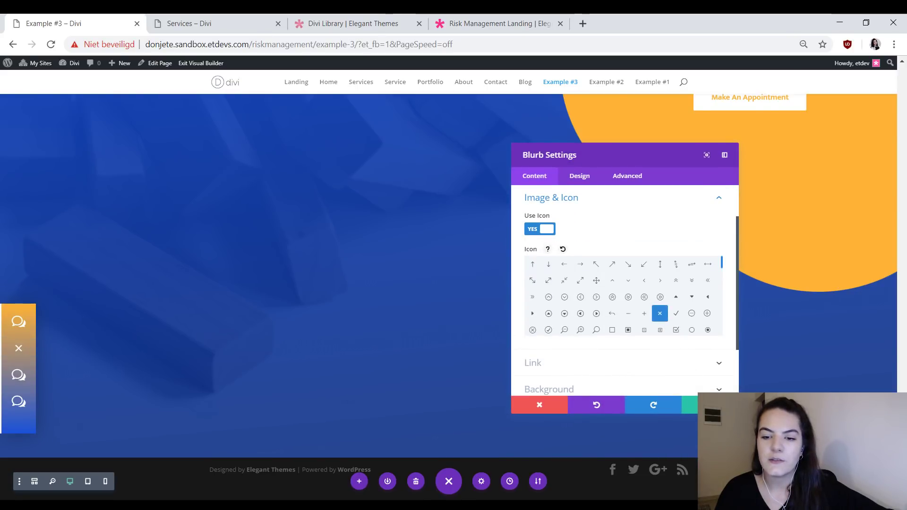
left_click(710, 405)
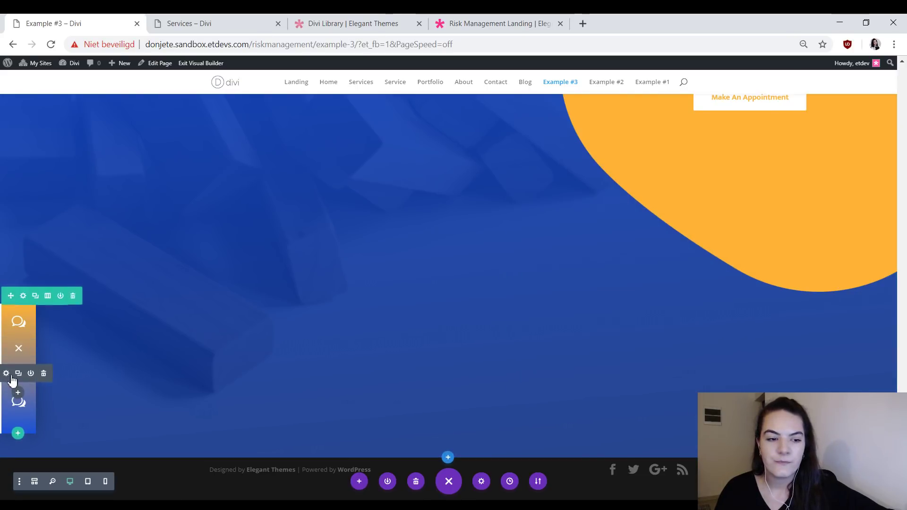
- Change the third sidebar blurb's icon to the empty square and save the blurb
left_click(7, 374)
scroll(567, 373, "down", 2)
left_click(598, 346)
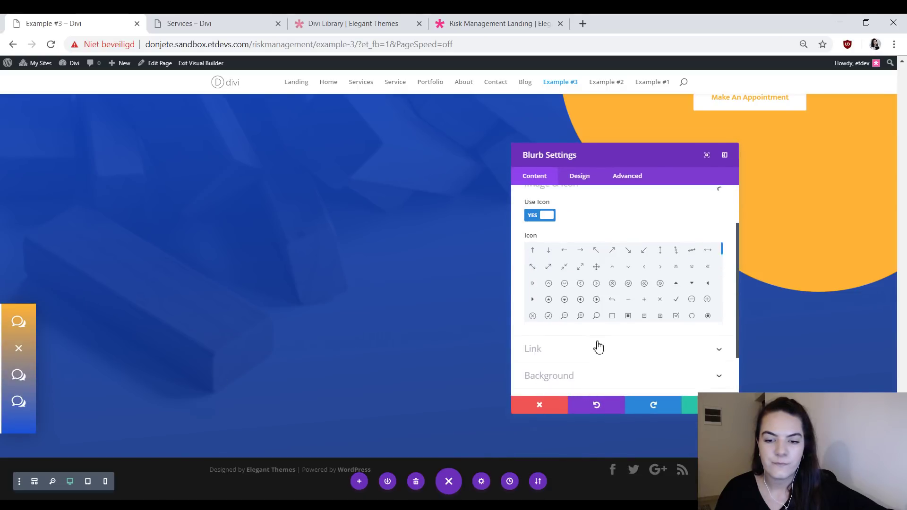
scroll(608, 328, "up", 1)
left_click(613, 330)
left_click(694, 410)
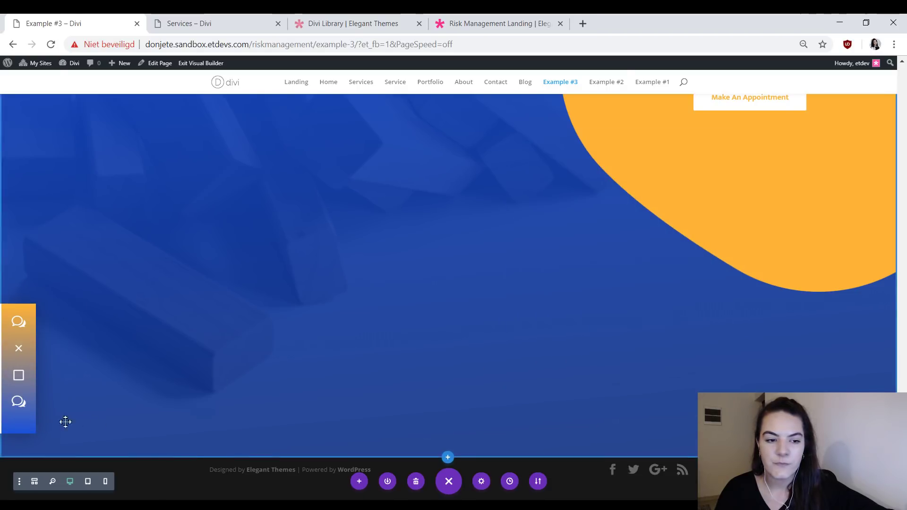
- Change the fourth sidebar blurb's icon to the circular refresh arrow and save the blurb
left_click(7, 400)
scroll(618, 336, "down", 1)
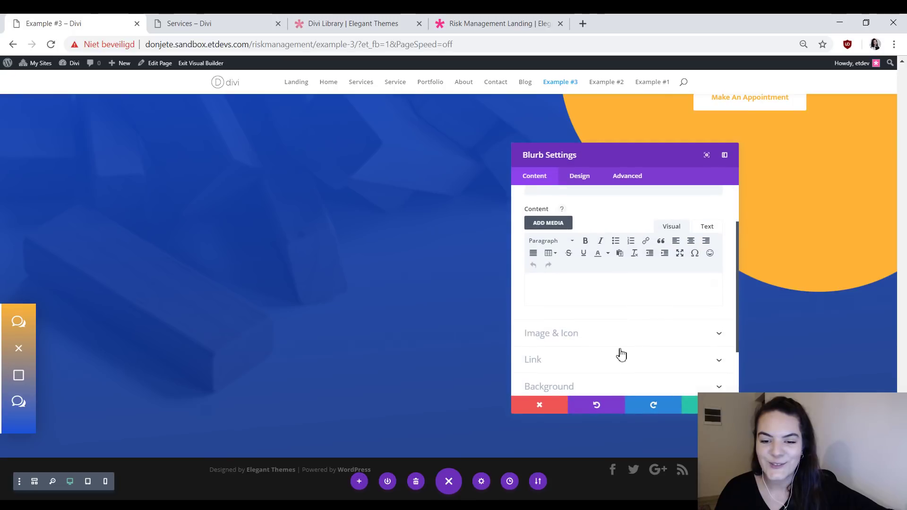
left_click(617, 345)
scroll(606, 312, "down", 3)
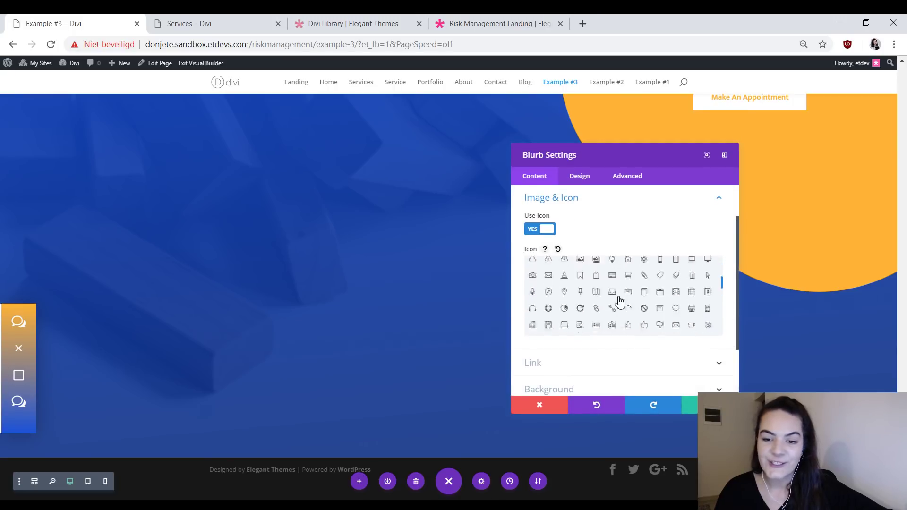
left_click(581, 269)
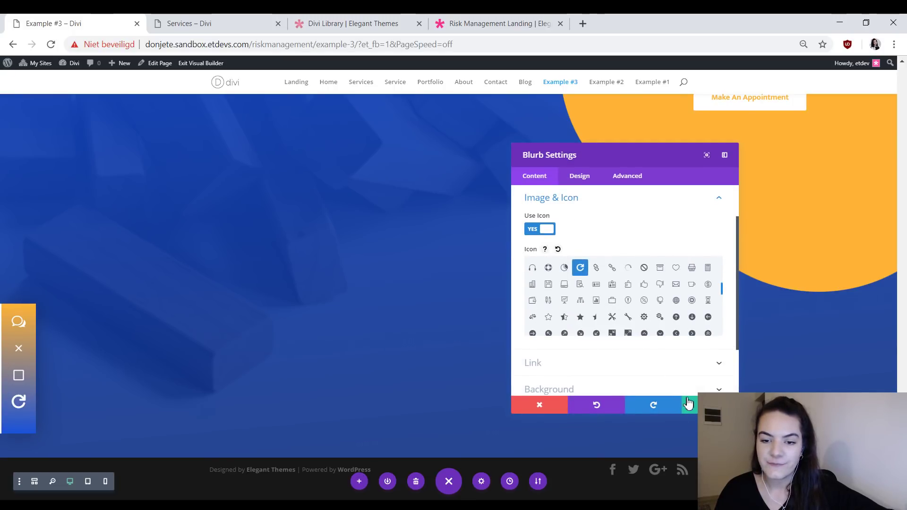
left_click(691, 405)
- Open the Example #1 page in the visual builder in the second browser tab
left_click(217, 23)
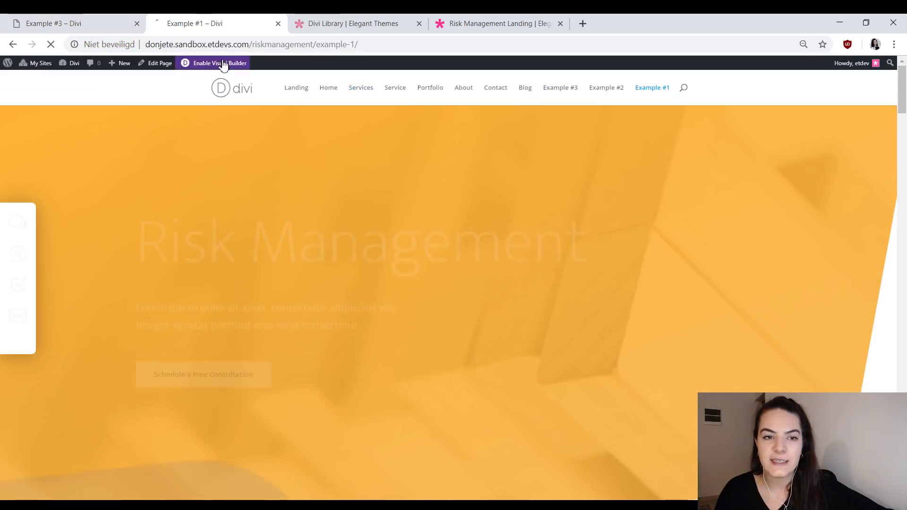
left_click(29, 22)
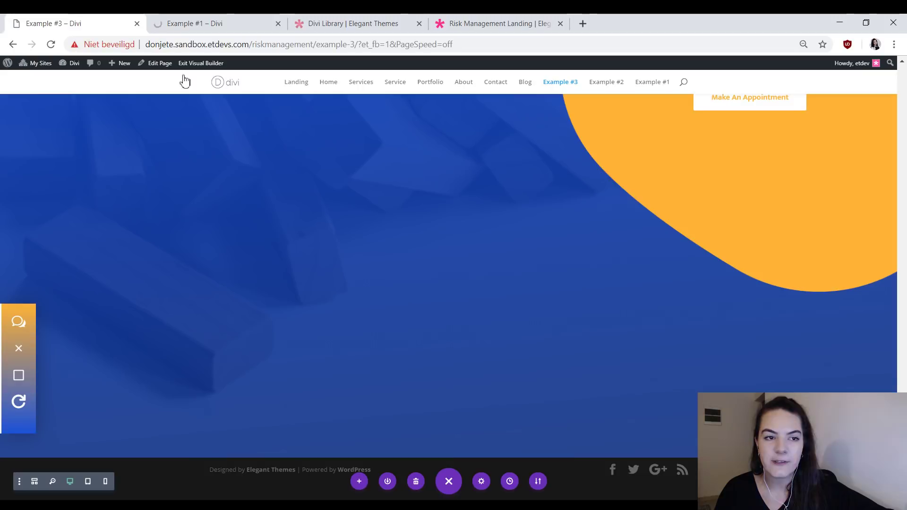
left_click(378, 297)
left_click(249, 21)
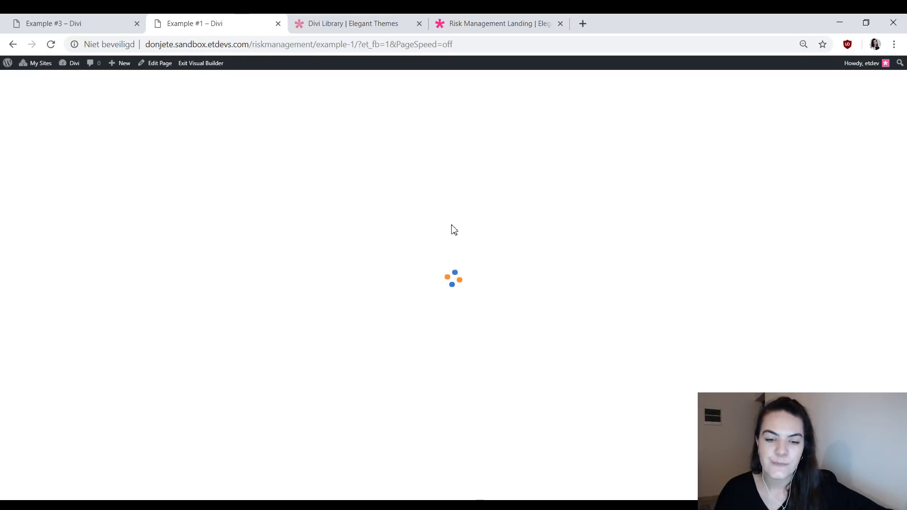
- Copy the module link URL from the first icon blurb in the Example #1 sidebar
scroll(571, 323, "down", 20)
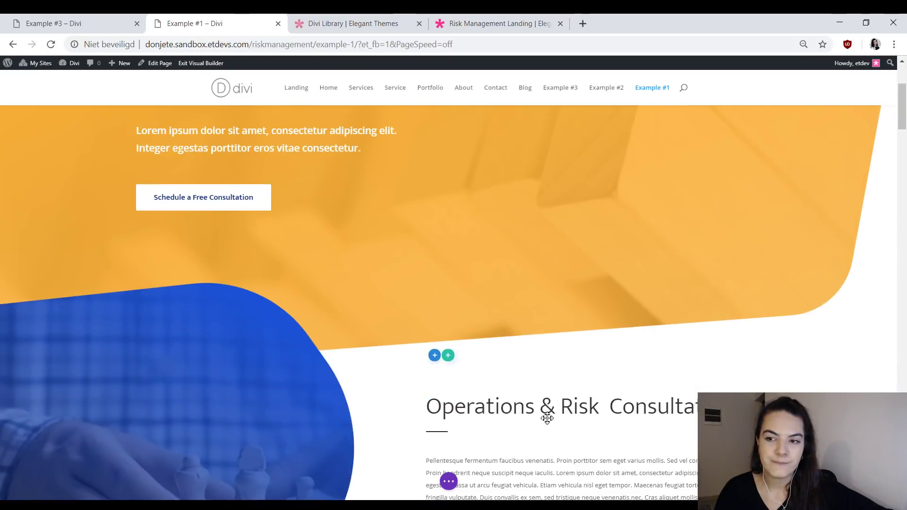
scroll(410, 347, "down", 15)
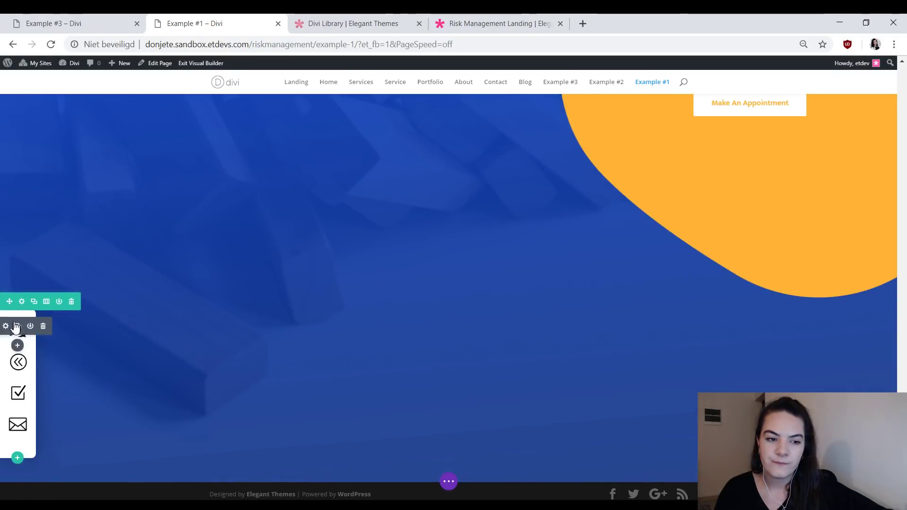
left_click(425, 230)
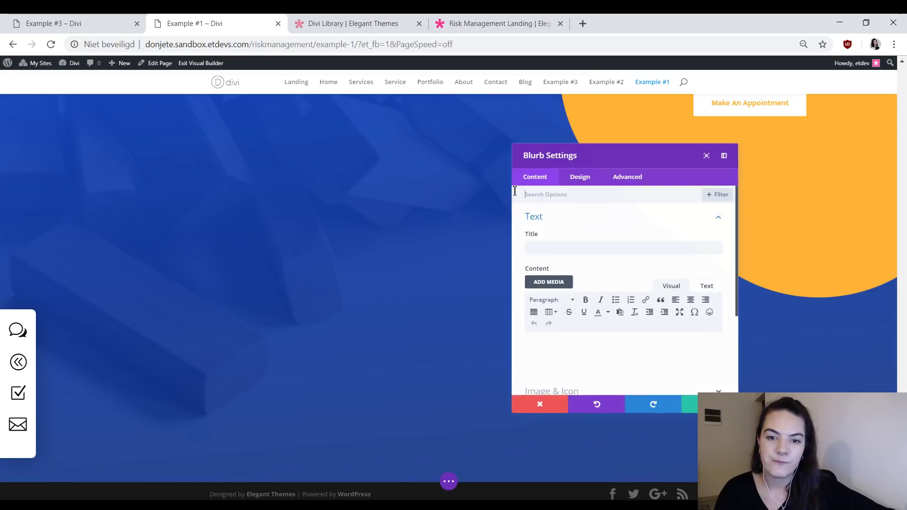
left_click(630, 176)
left_click(577, 218)
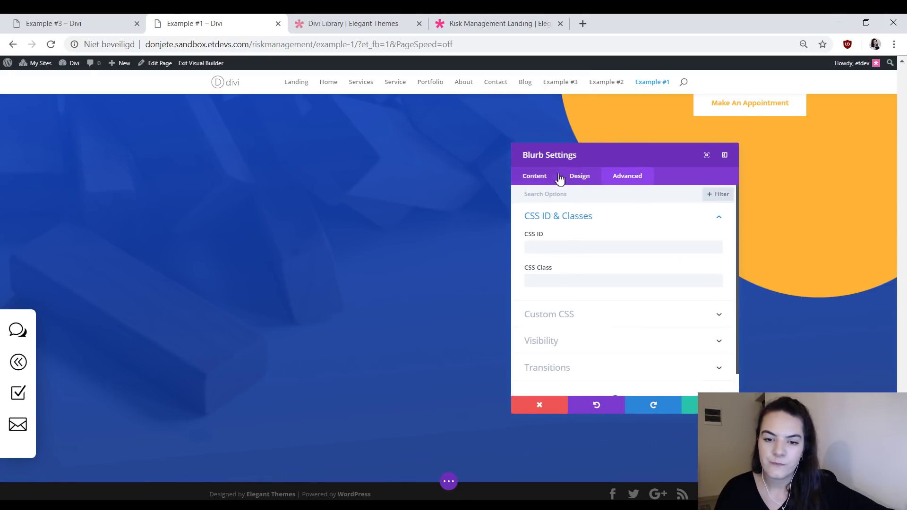
left_click(538, 178)
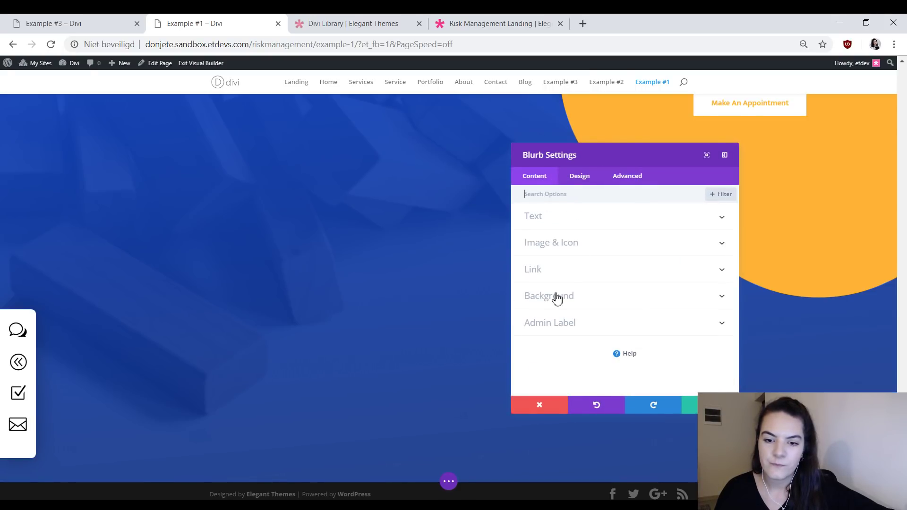
left_click(563, 270)
triple_click(578, 297)
left_click(97, 19)
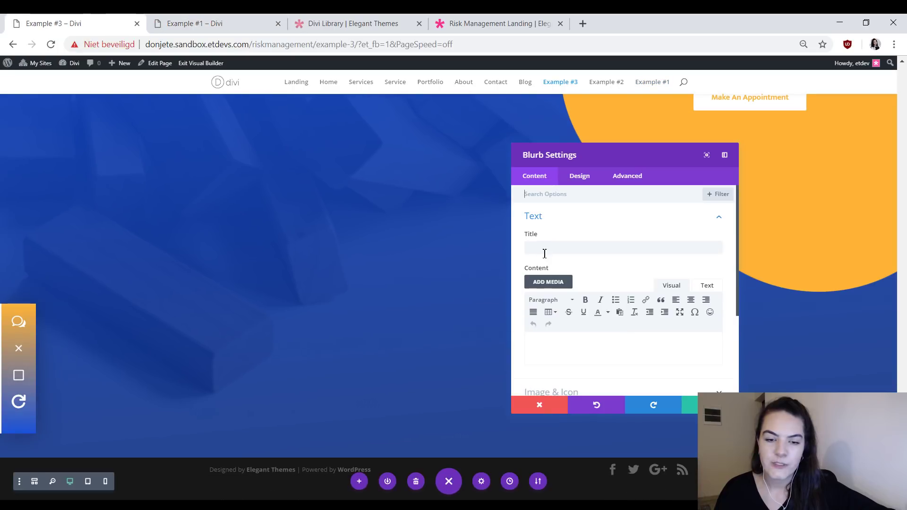
scroll(576, 335, "down", 1)
left_click(569, 364)
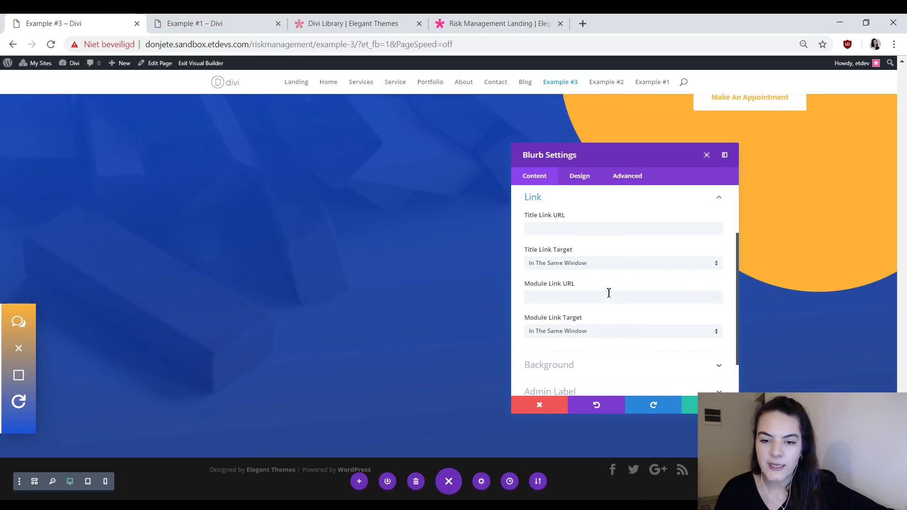
left_click(610, 297)
type("https://www.yourwebsite.com/page/#fixed-icon-navigation-1")
key("Return")
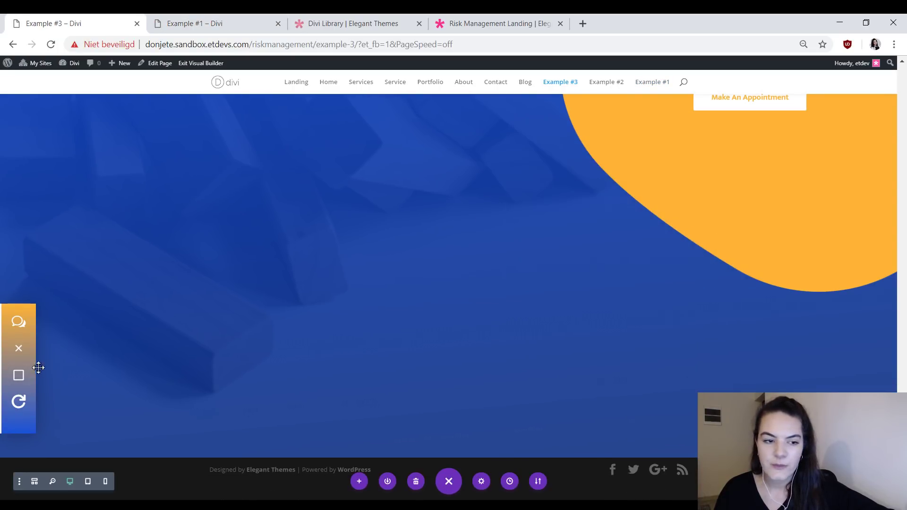
left_click(7, 347)
scroll(610, 331, "down", 5)
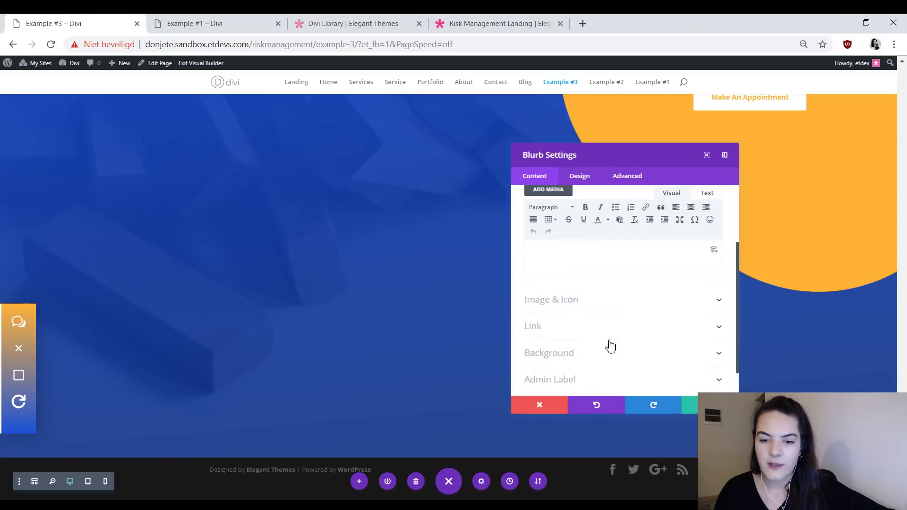
left_click(594, 305)
left_click(602, 289)
type("https://www.yourwebsite.com/page/#fixed-icon-navigation-1")
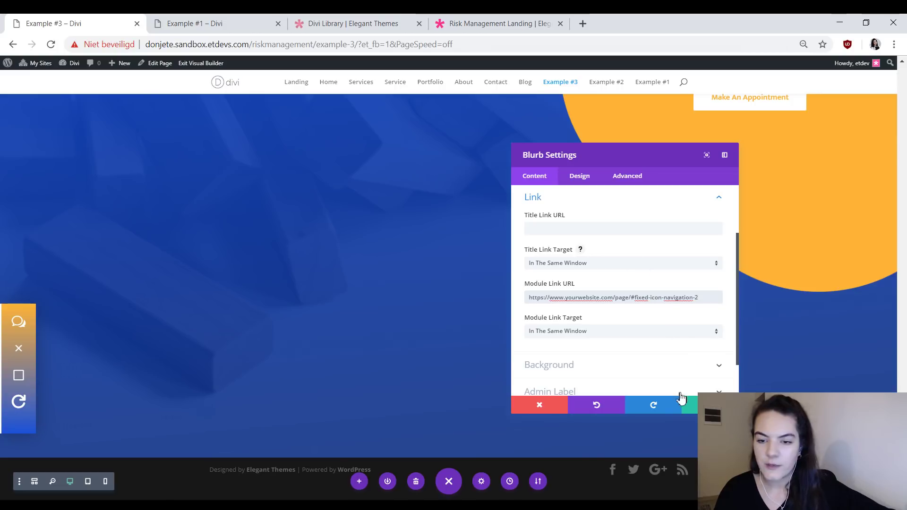
left_click(693, 408)
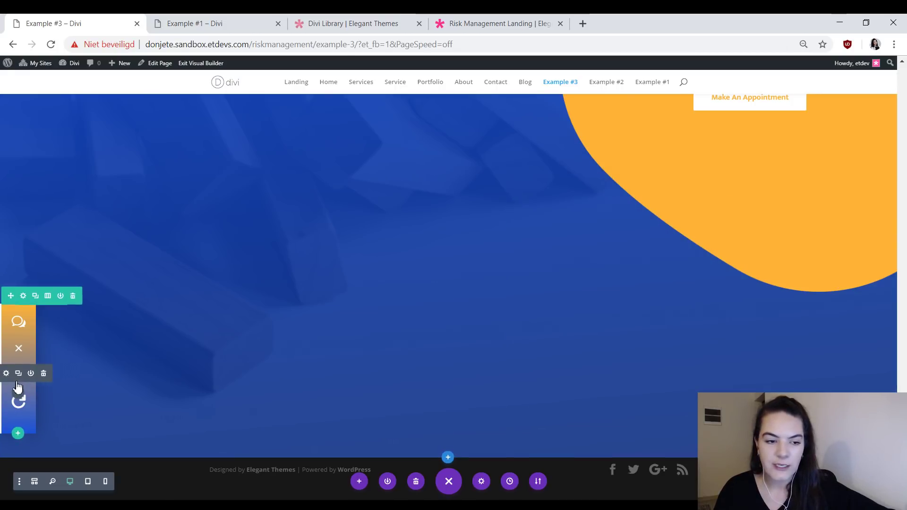
- Give the square-icon blurb a module link URL with the #fixed-icon-navigation anchor and save it
left_click(7, 374)
scroll(600, 350, "down", 3)
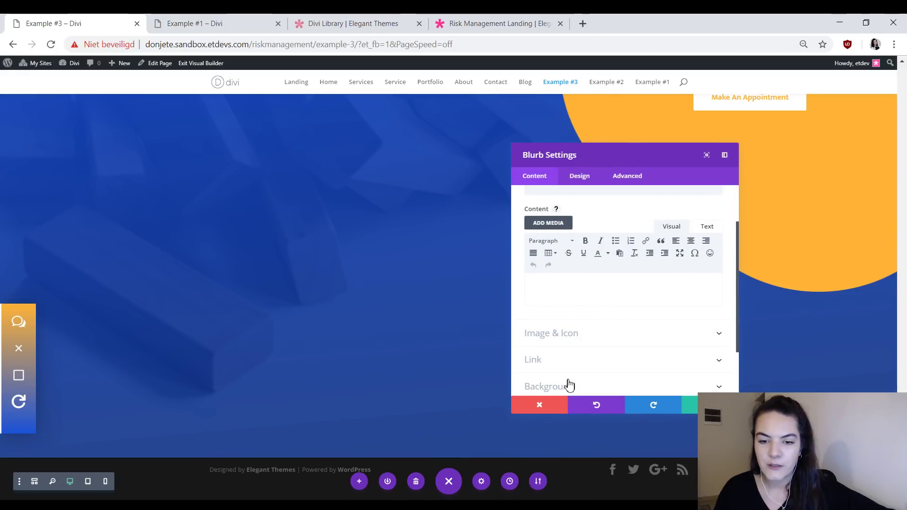
left_click(576, 364)
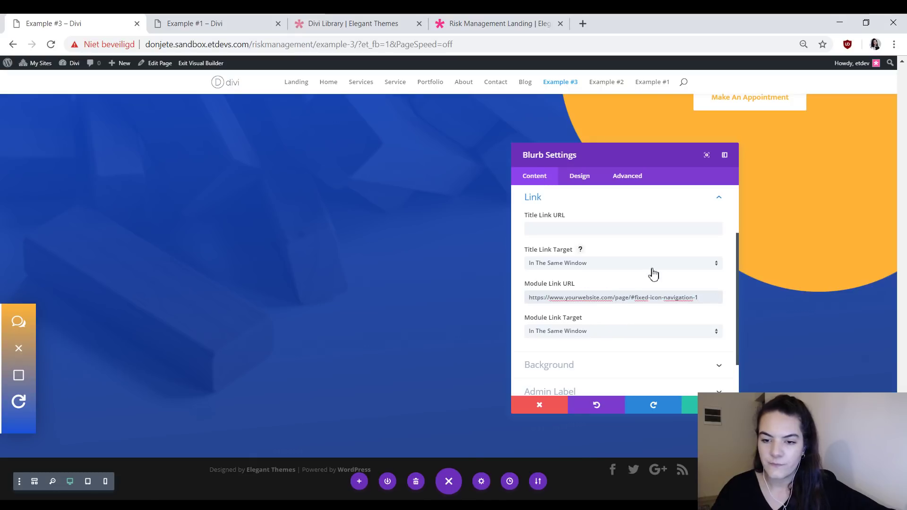
left_click(687, 406)
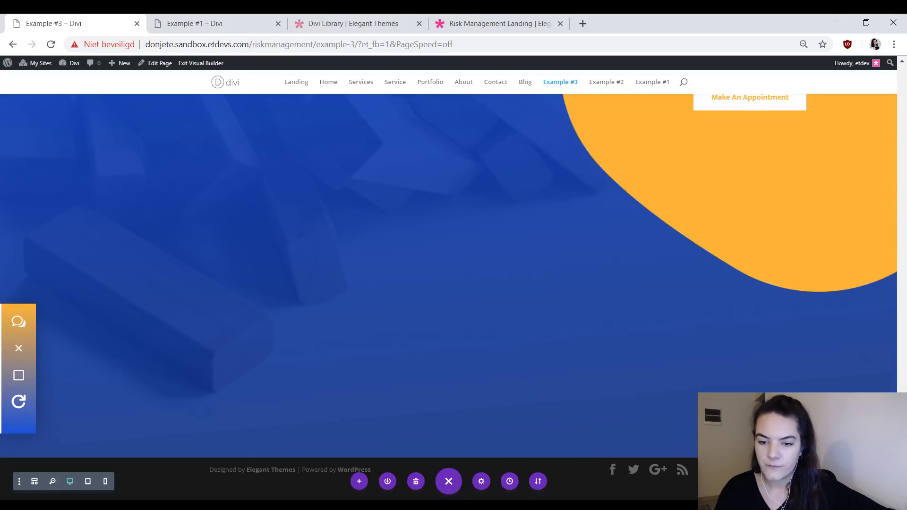
left_click(6, 400)
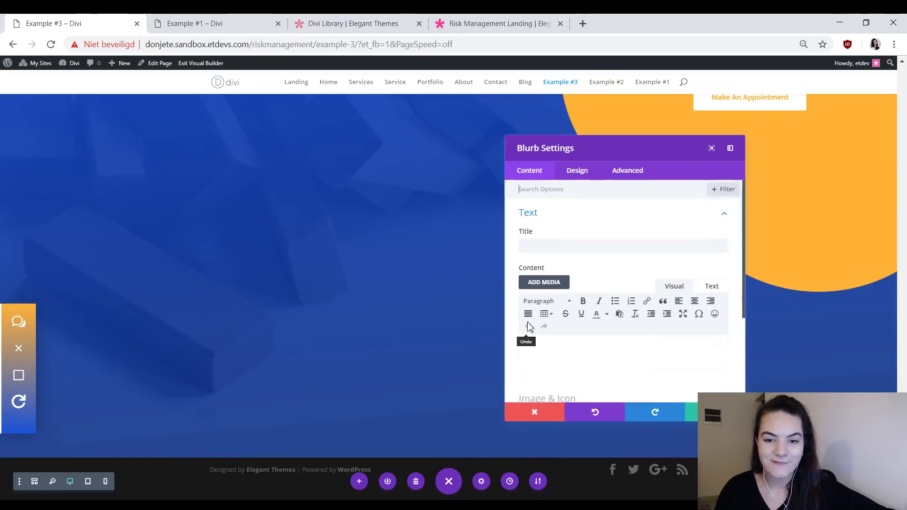
scroll(577, 350, "down", 3)
left_click(576, 359)
left_click(639, 296)
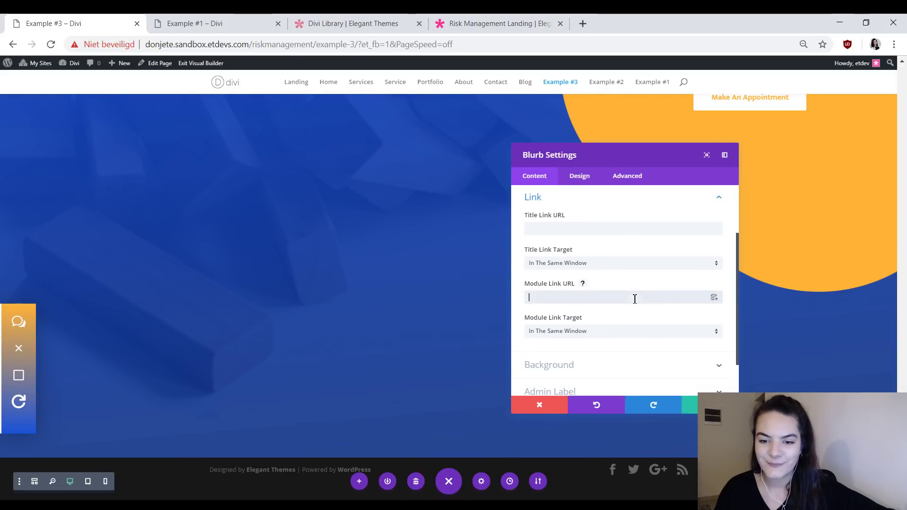
type("https://www.yourwebsite.com/page/#fixed-icon-navigation-1")
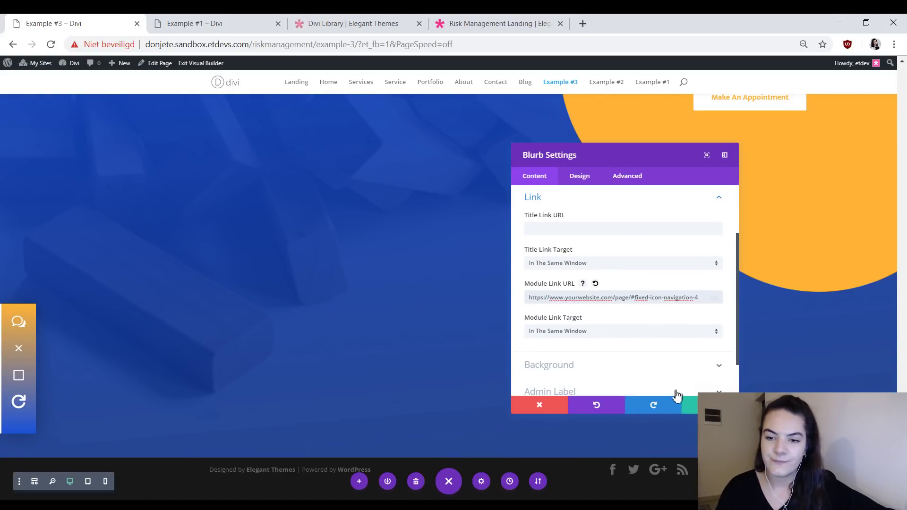
left_click(709, 406)
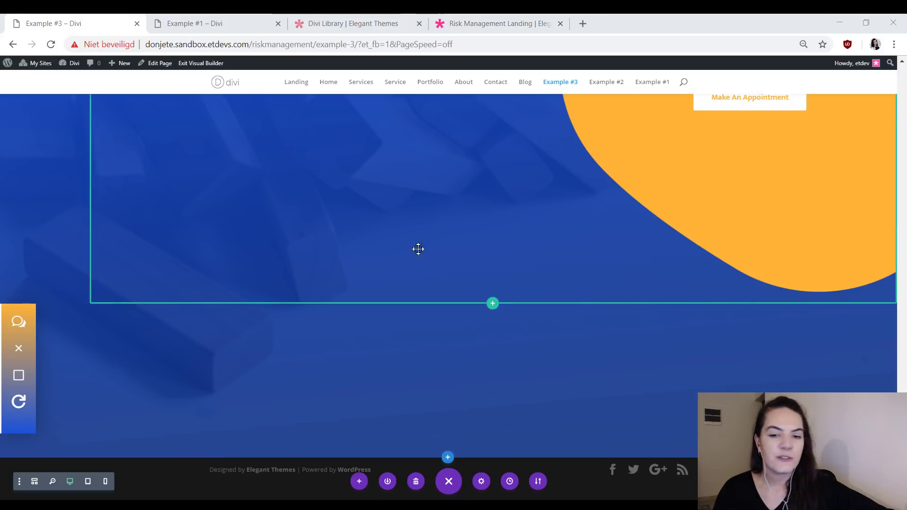
- Exit the visual builder and test the second sidebar icon's anchor link on the Landing page
left_click(208, 64)
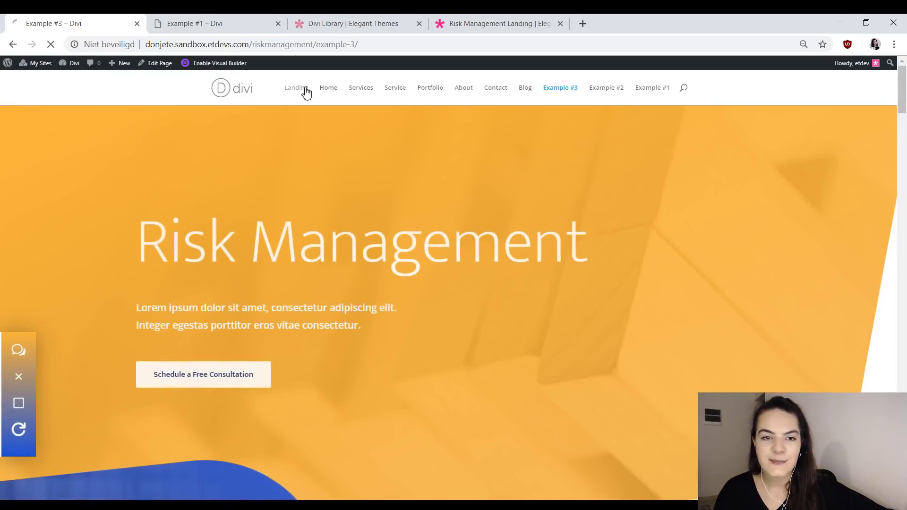
left_click(305, 90)
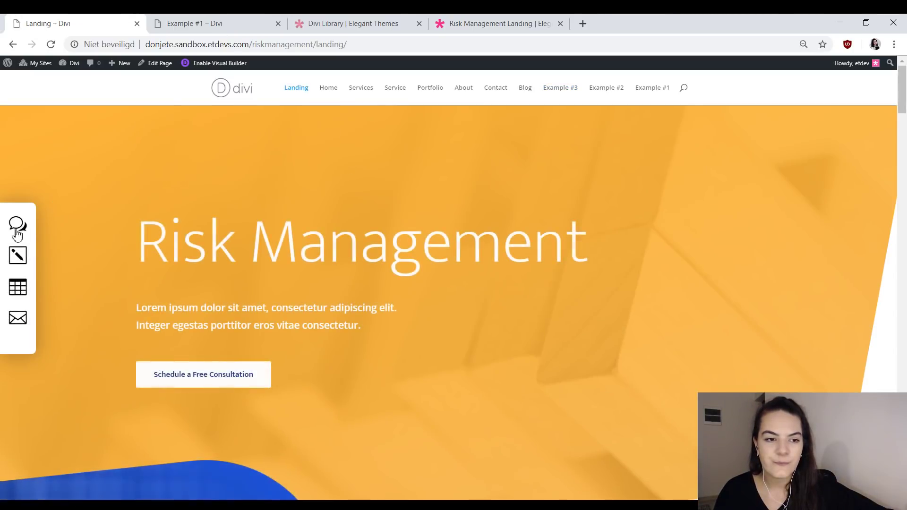
left_click(18, 255)
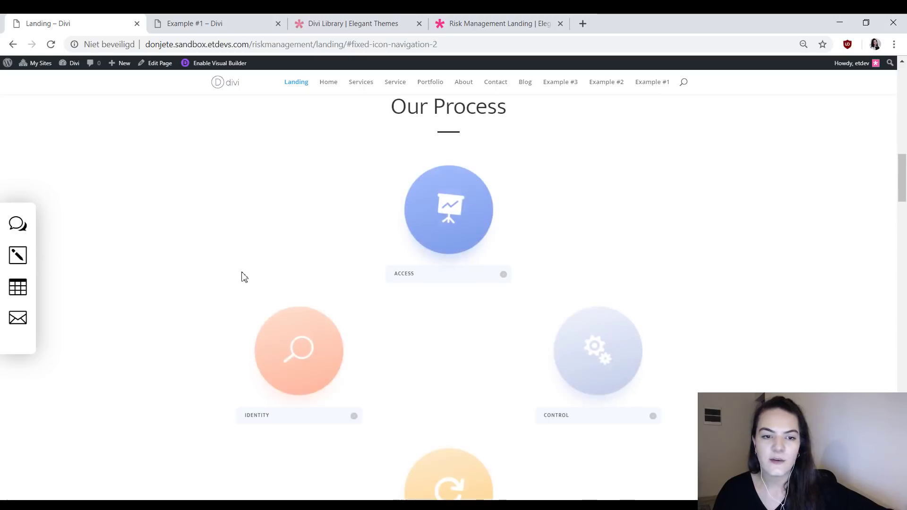
- Test the table and envelope icons' anchor links in the Landing page's fixed sidebar and review the sections they lead to
scroll(79, 256, "down", 1)
left_click(17, 288)
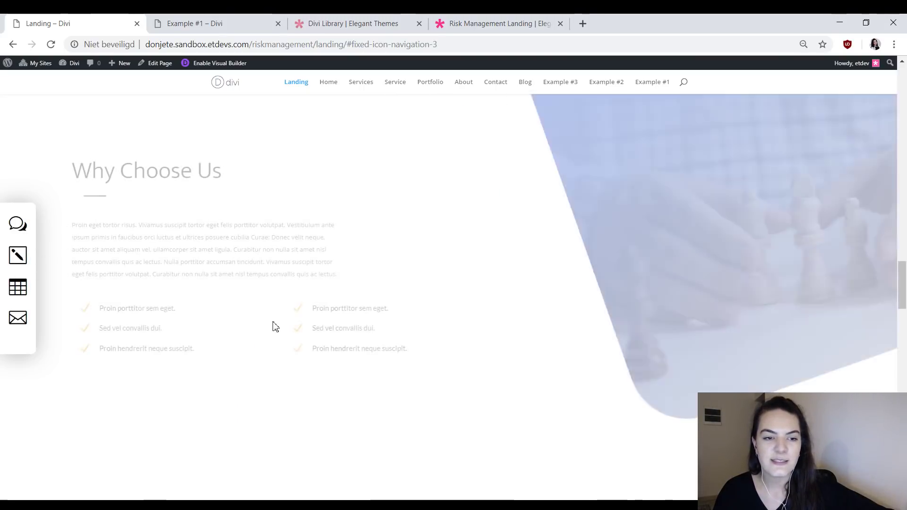
scroll(392, 288, "down", 4)
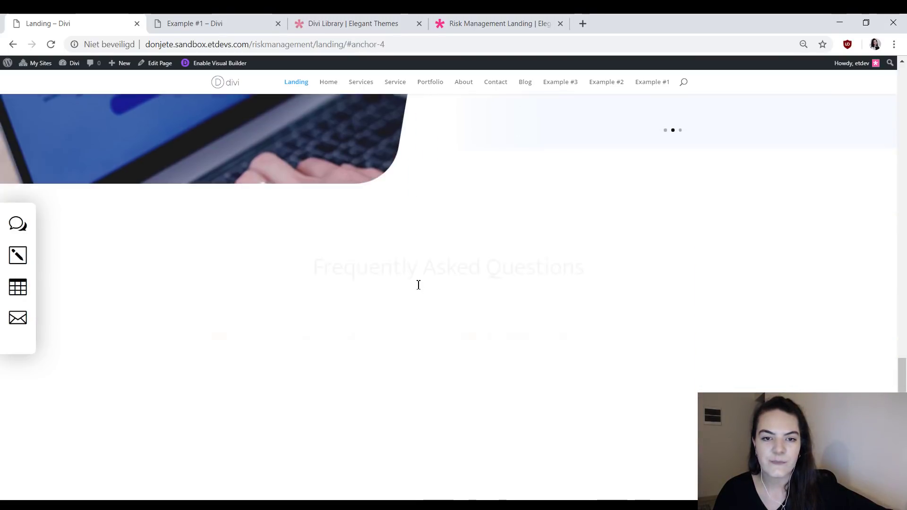
scroll(366, 331, "down", 5)
scroll(355, 321, "up", 3)
scroll(340, 329, "up", 10)
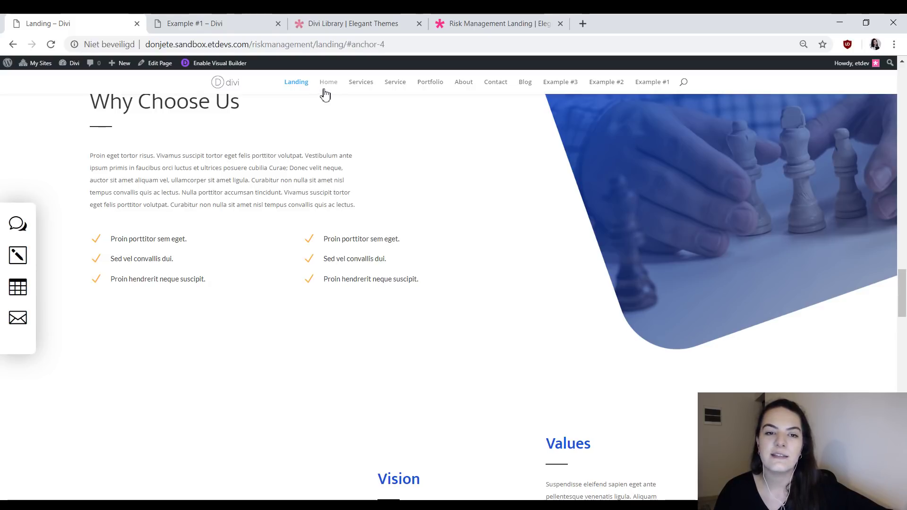
- Open the live Home page and the Services page to check the fixed icon sidebar on each
left_click(328, 84)
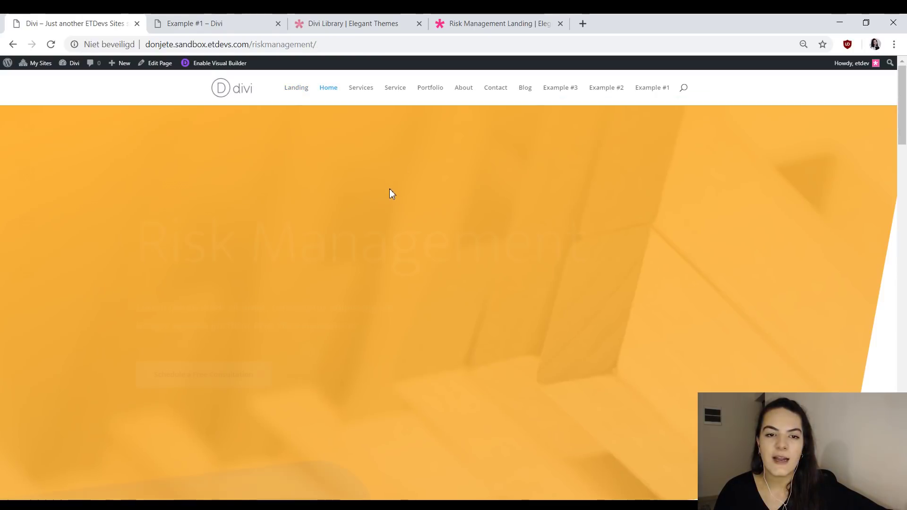
scroll(390, 188, "down", 4)
scroll(407, 194, "down", 5)
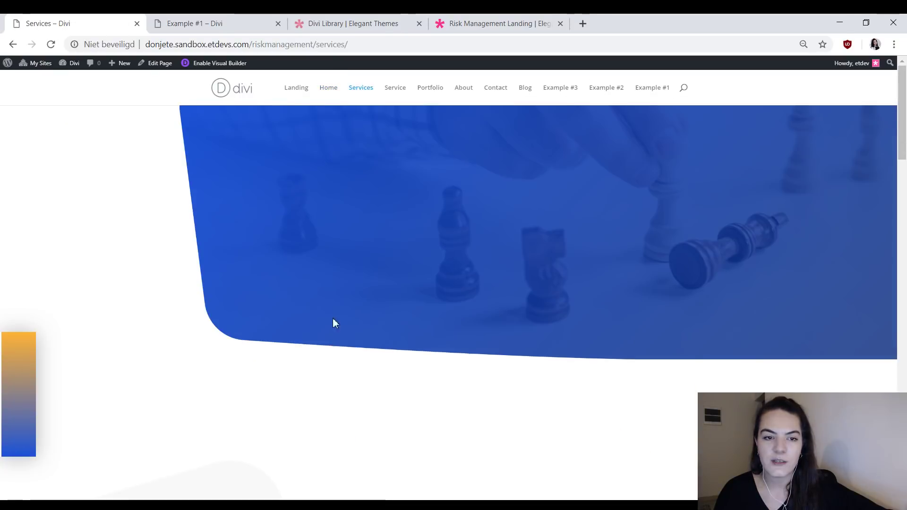
scroll(337, 279, "down", 6)
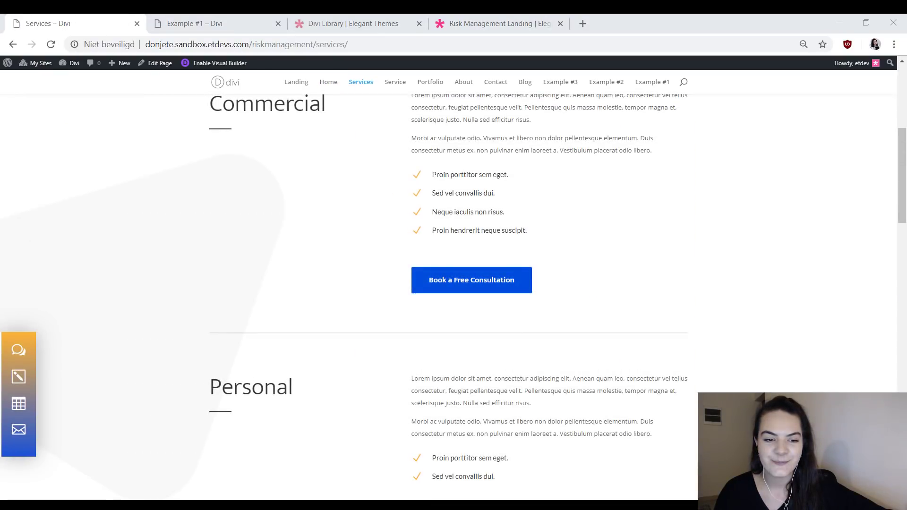